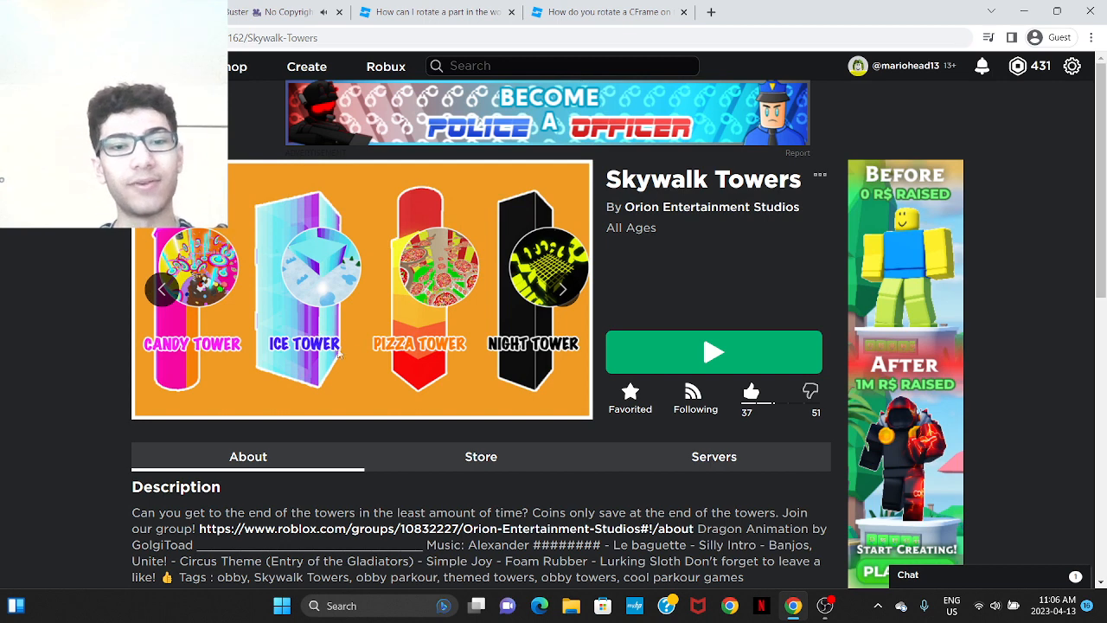
# Open the Orion Entertainment Studios group page and look through its shout, members and wall.
pyautogui.middleClick(711, 208)
pyautogui.click(320, 8)
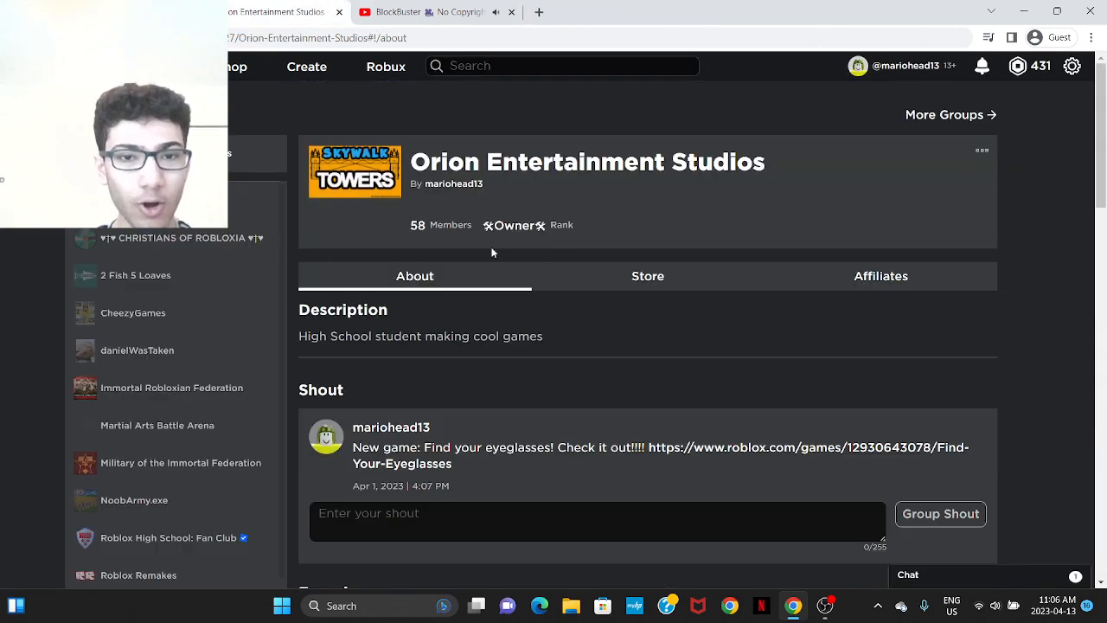
pyautogui.scroll(-6, 484, 251)
pyautogui.scroll(5, 362, 315)
pyautogui.scroll(-5, 404, 310)
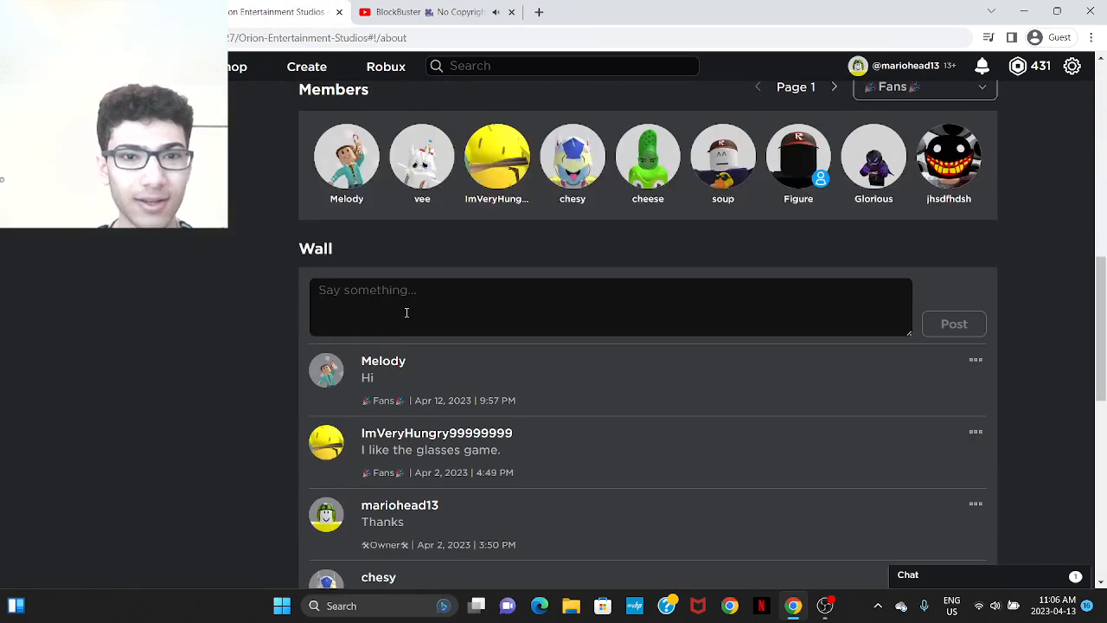
pyautogui.scroll(7, 402, 304)
# Close the group page and launch the Skywalk Towers experience in the Roblox player.
pyautogui.click(130, 11)
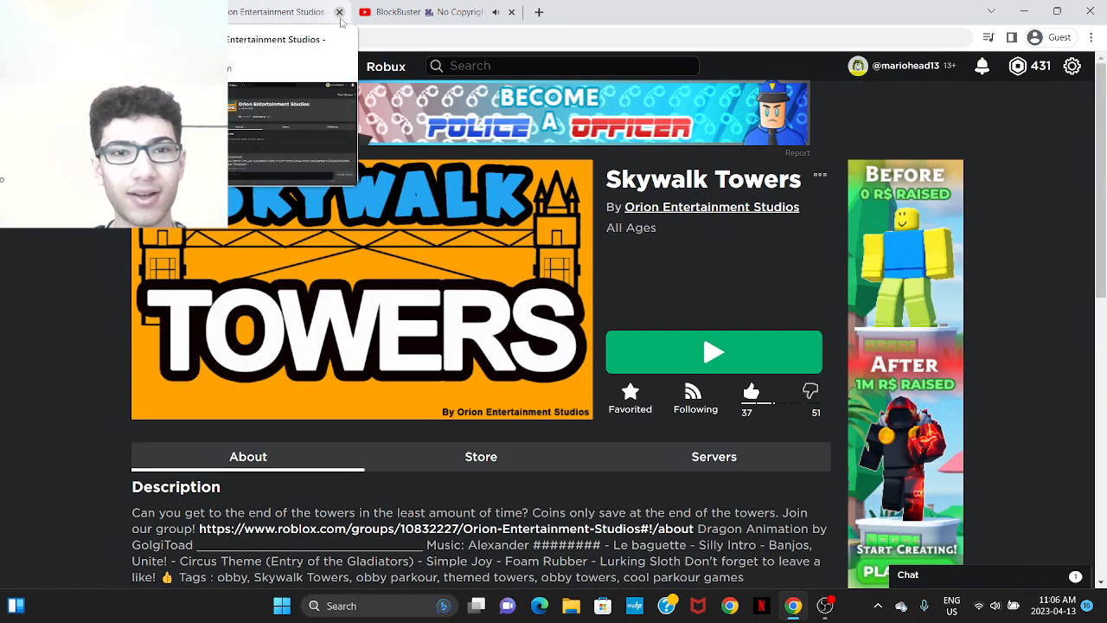
pyautogui.click(339, 12)
pyautogui.scroll(-2, 679, 277)
pyautogui.scroll(2, 681, 284)
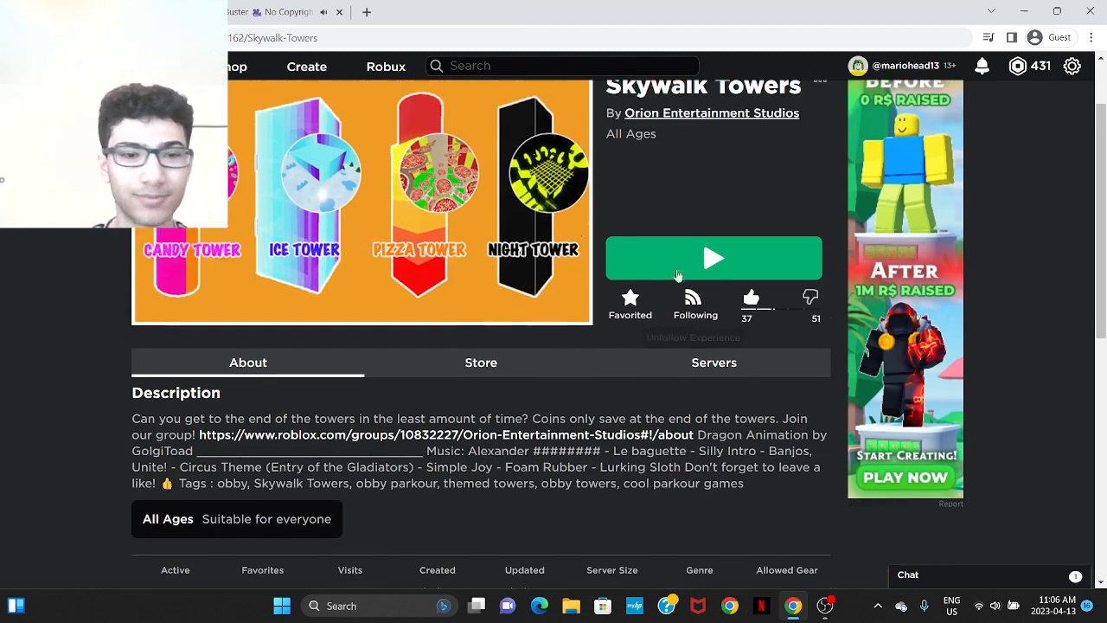
pyautogui.click(717, 355)
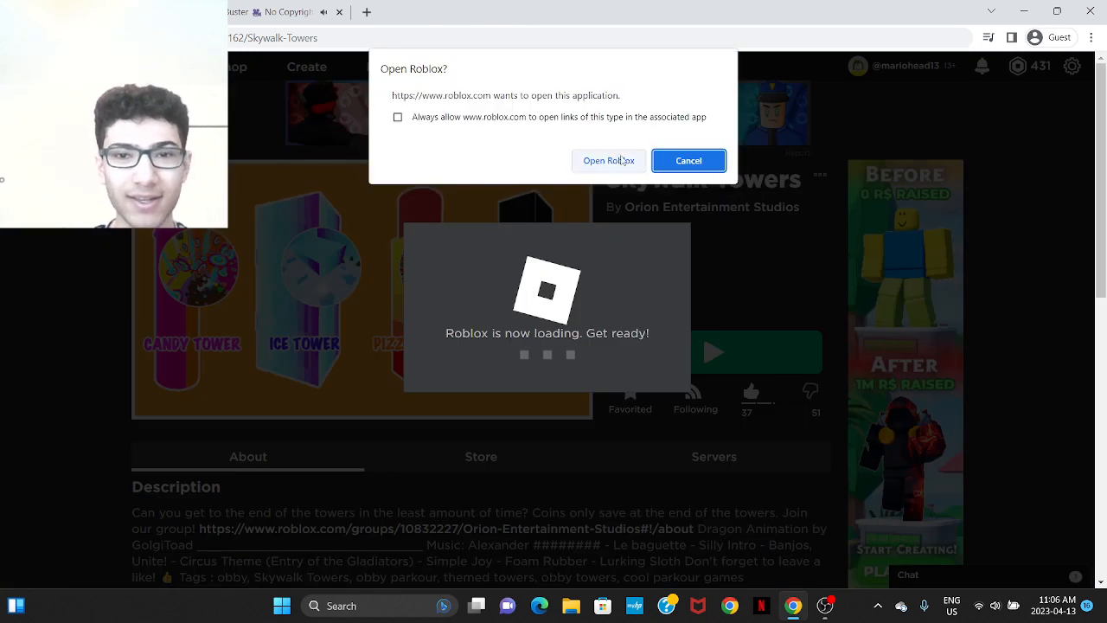
pyautogui.click(609, 161)
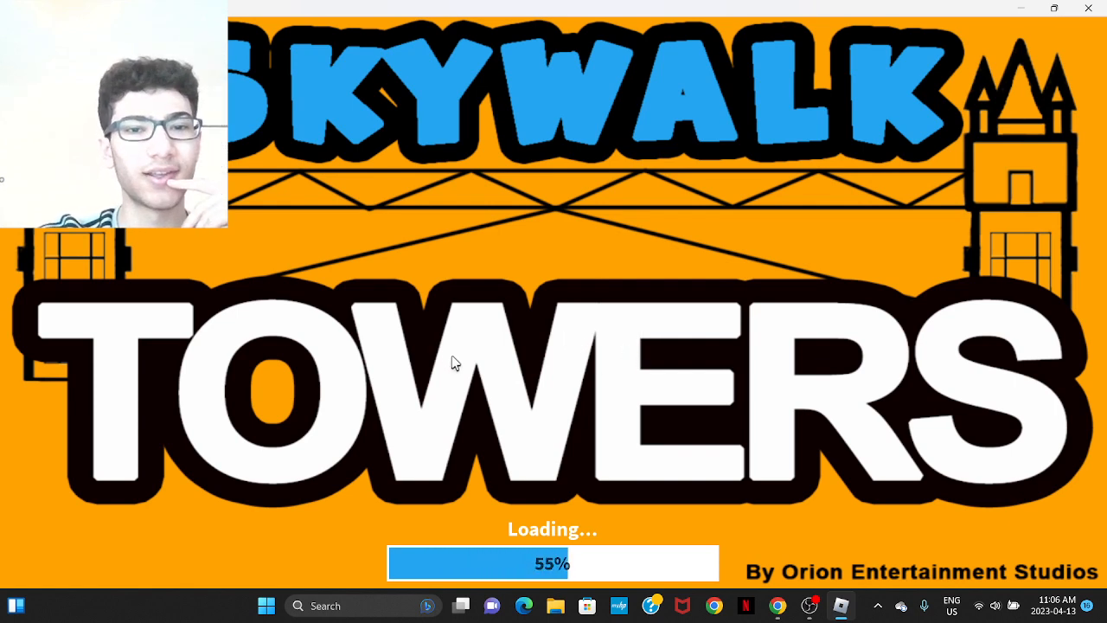
# Open Skywalk Towers from the group's experiences in the browser and return to the running game.
pyautogui.click(777, 605)
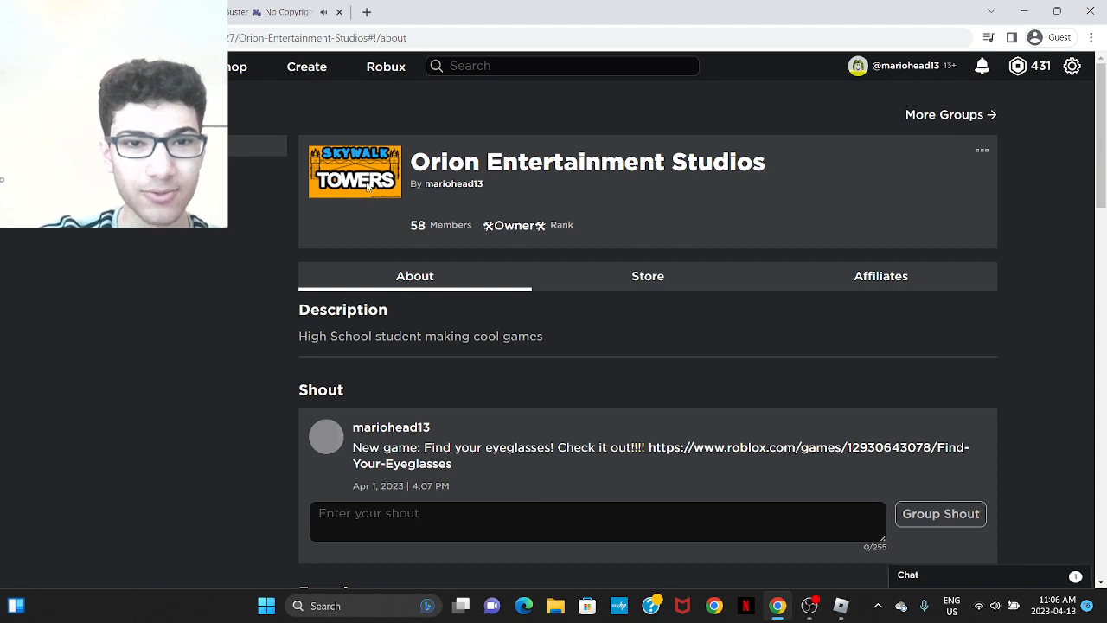
pyautogui.scroll(-3, 407, 267)
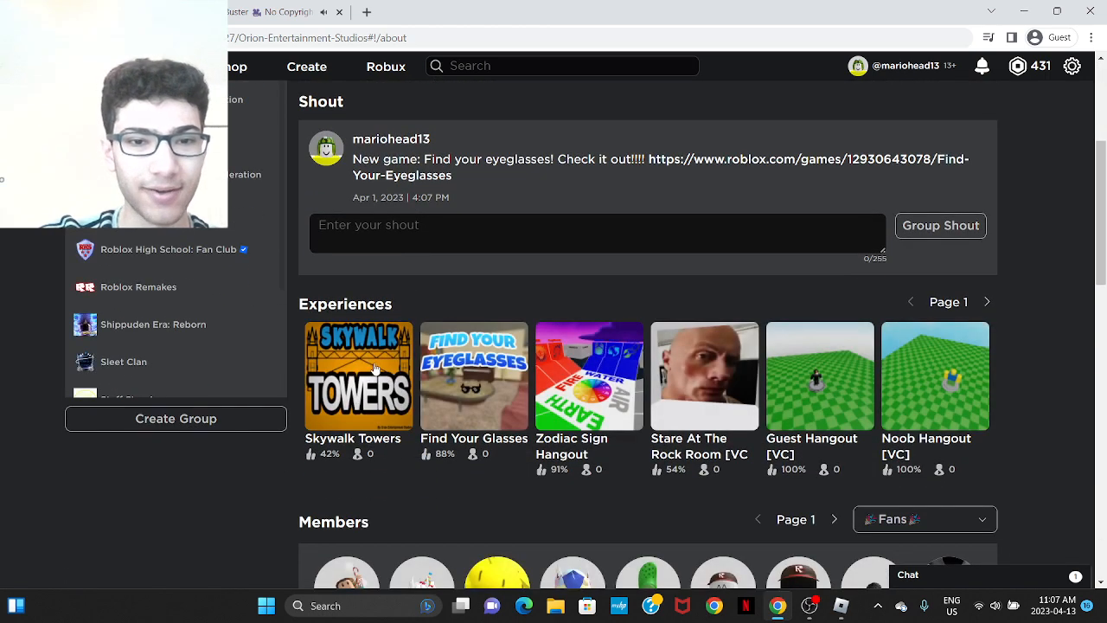
pyautogui.click(374, 367)
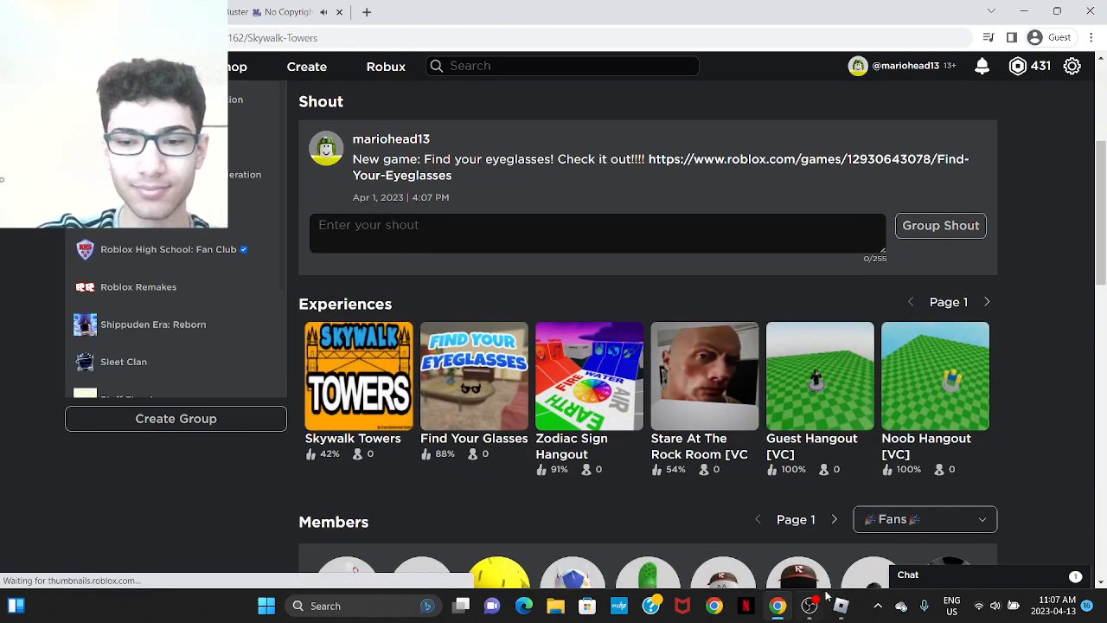
pyautogui.click(840, 605)
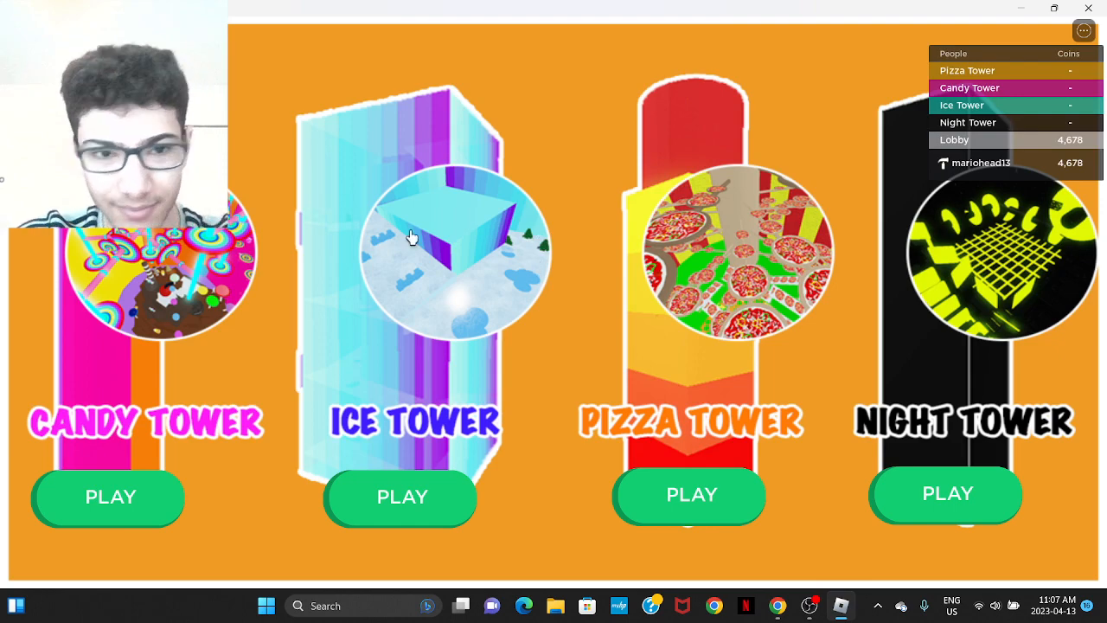
# Enter the Ice Tower and walk around the raised block to examine its multicolored tiles from above.
pyautogui.click(461, 499)
pyautogui.press('w')
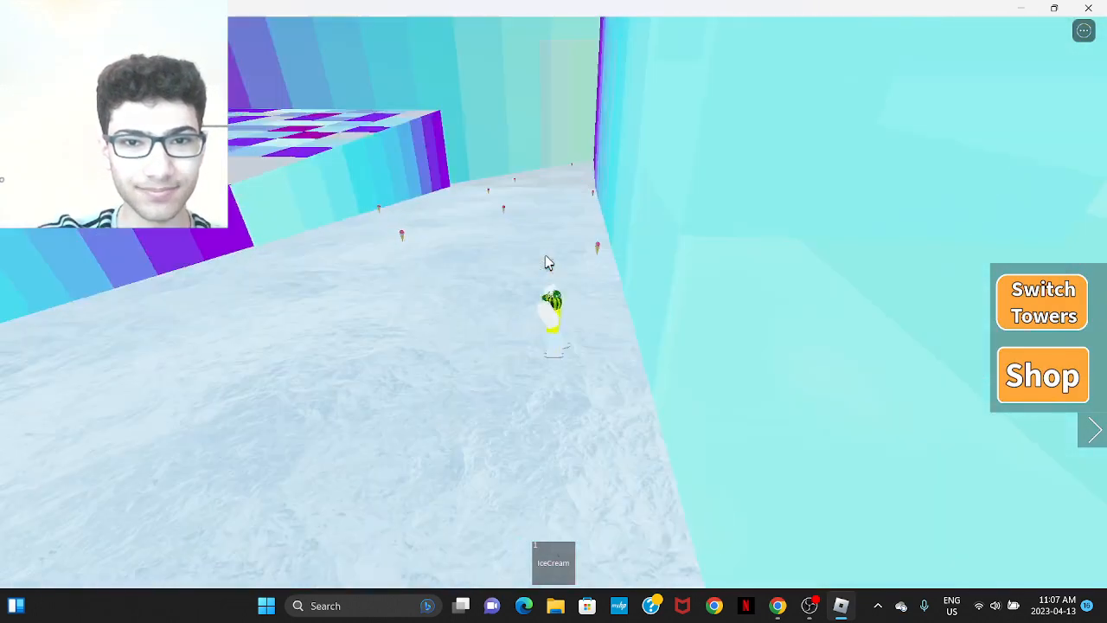
pyautogui.scroll(-6, 545, 255)
pyautogui.moveTo(545, 255); pyautogui.dragTo(546, 257, button='right')
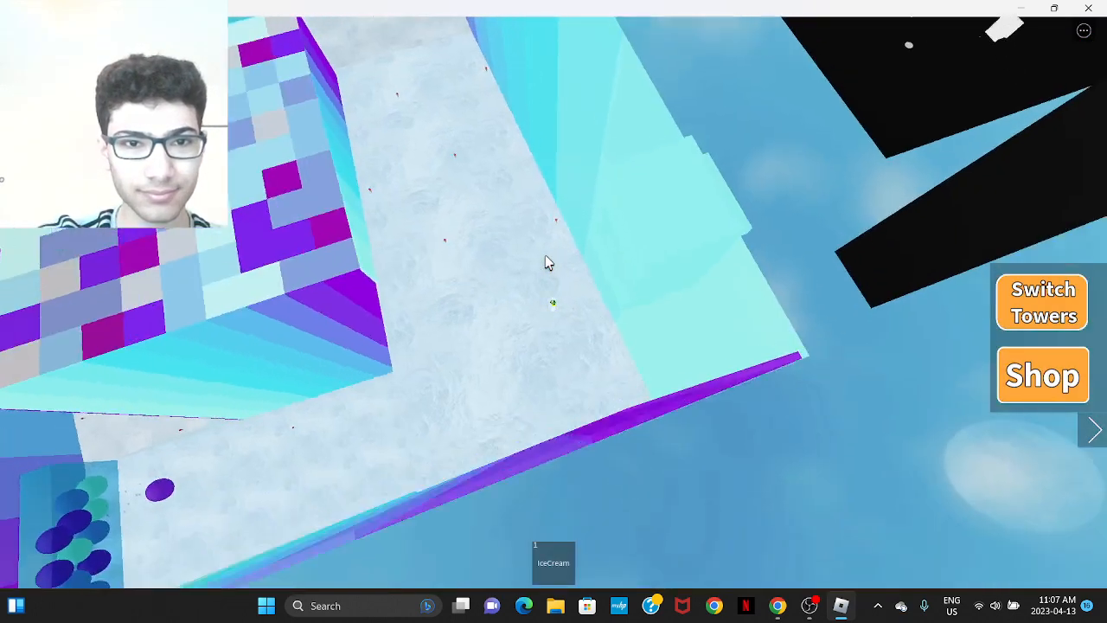
pyautogui.press('a')
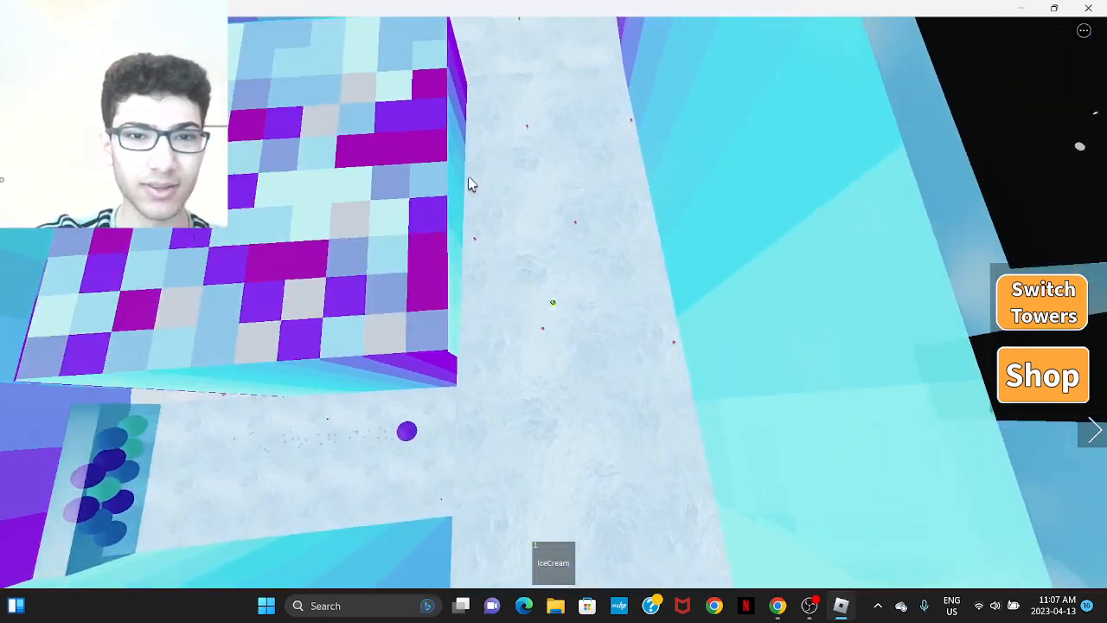
pyautogui.press('w')
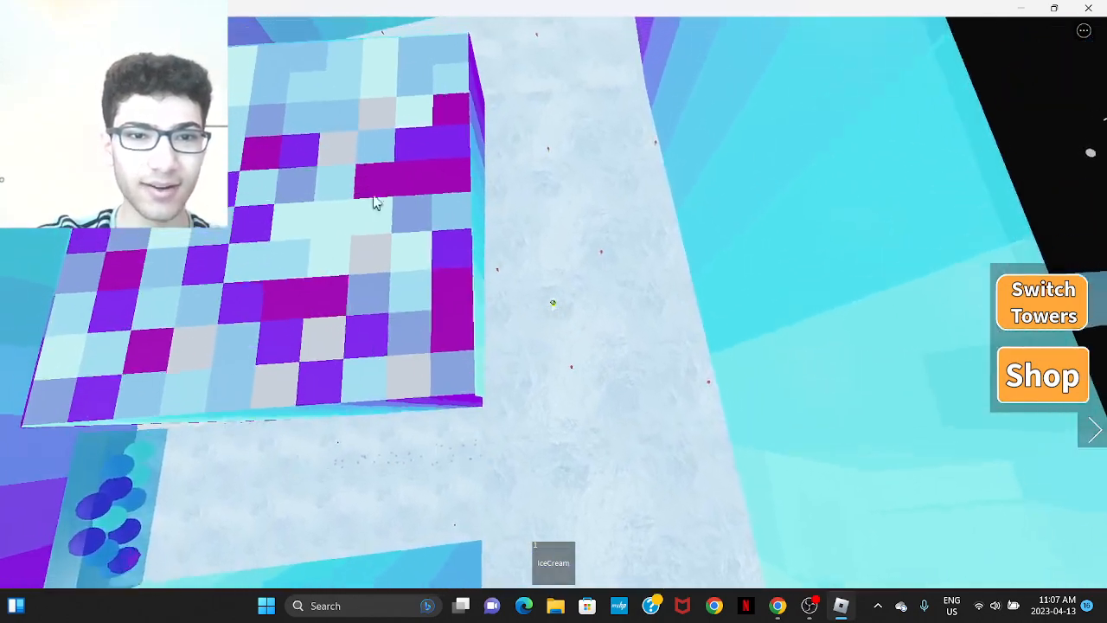
pyautogui.moveTo(390, 289); pyautogui.dragTo(390, 288, button='right')
pyautogui.press('s')
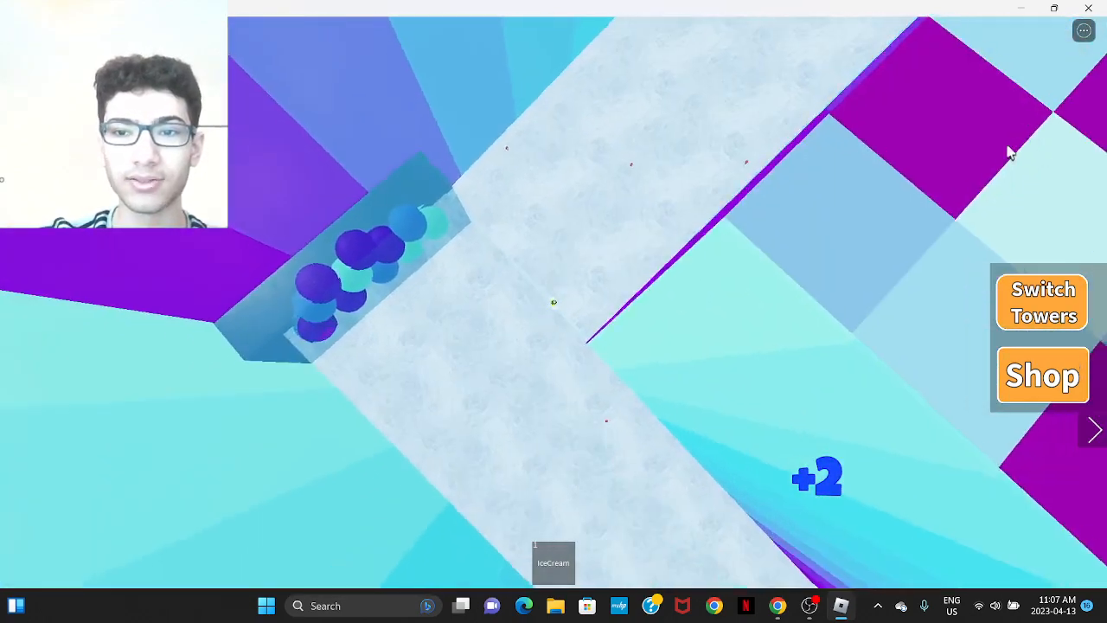
pyautogui.moveTo(805, 198); pyautogui.dragTo(805, 191, button='right')
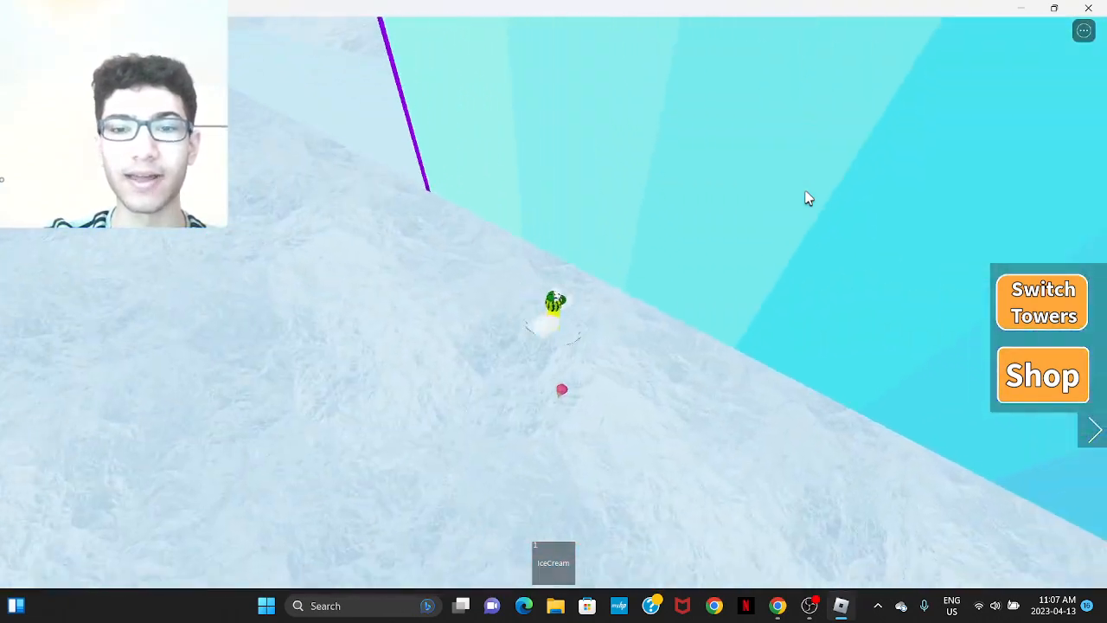
# Reset the character and examine the multicolored tile surface at close range in the Ice Tower.
pyautogui.moveTo(662, 256); pyautogui.dragTo(653, 256, button='right')
pyautogui.press('Escape')
pyautogui.press('r')
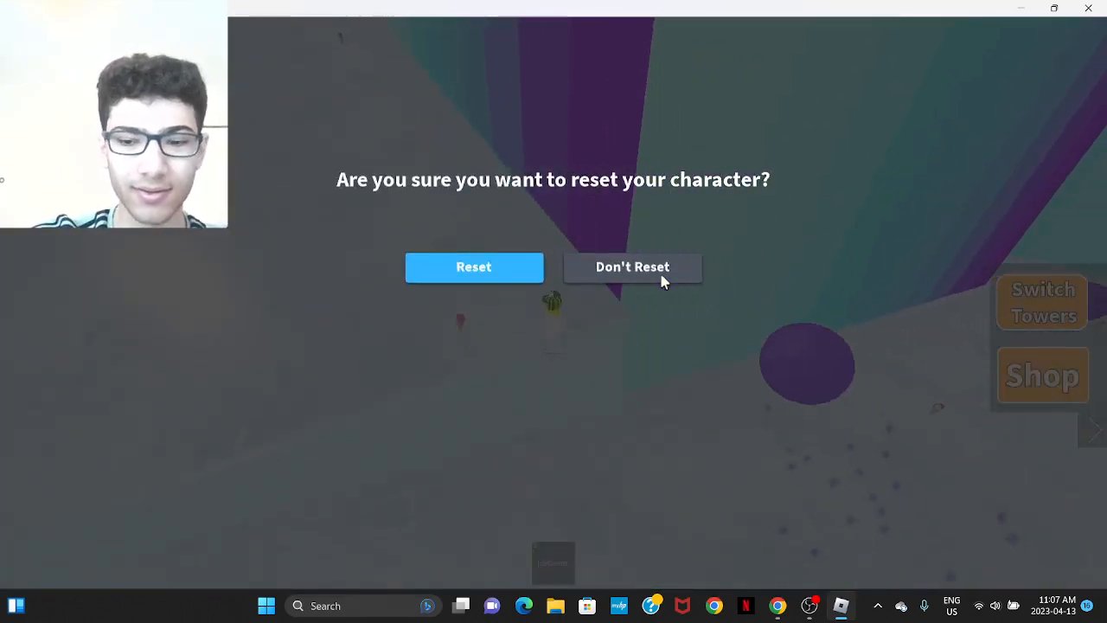
pyautogui.click(662, 268)
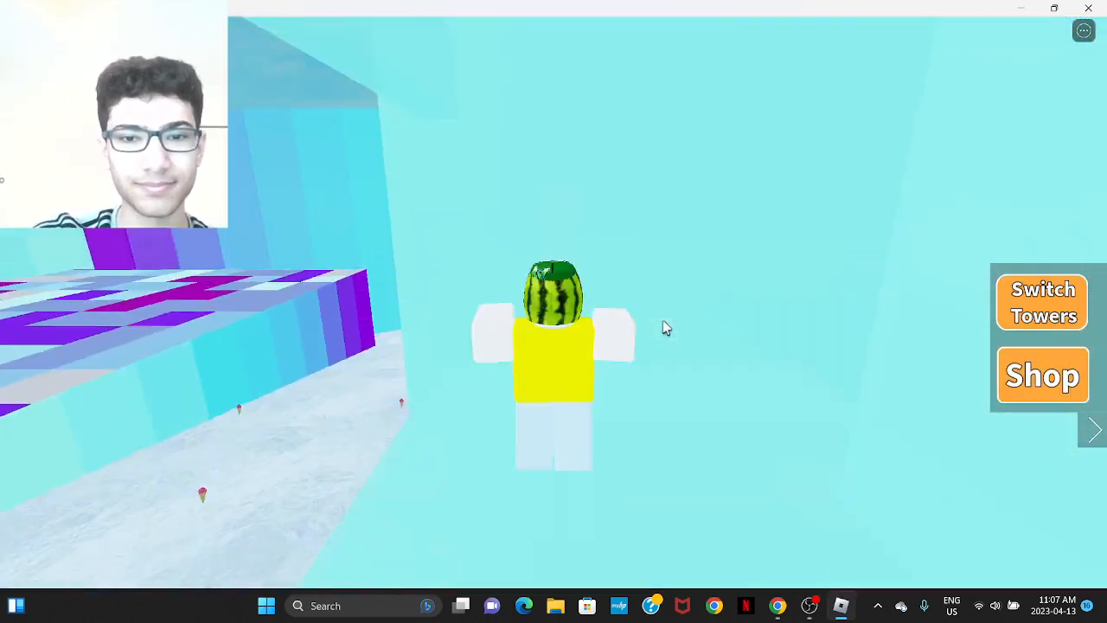
pyautogui.moveTo(650, 327); pyautogui.dragTo(650, 327, button='right')
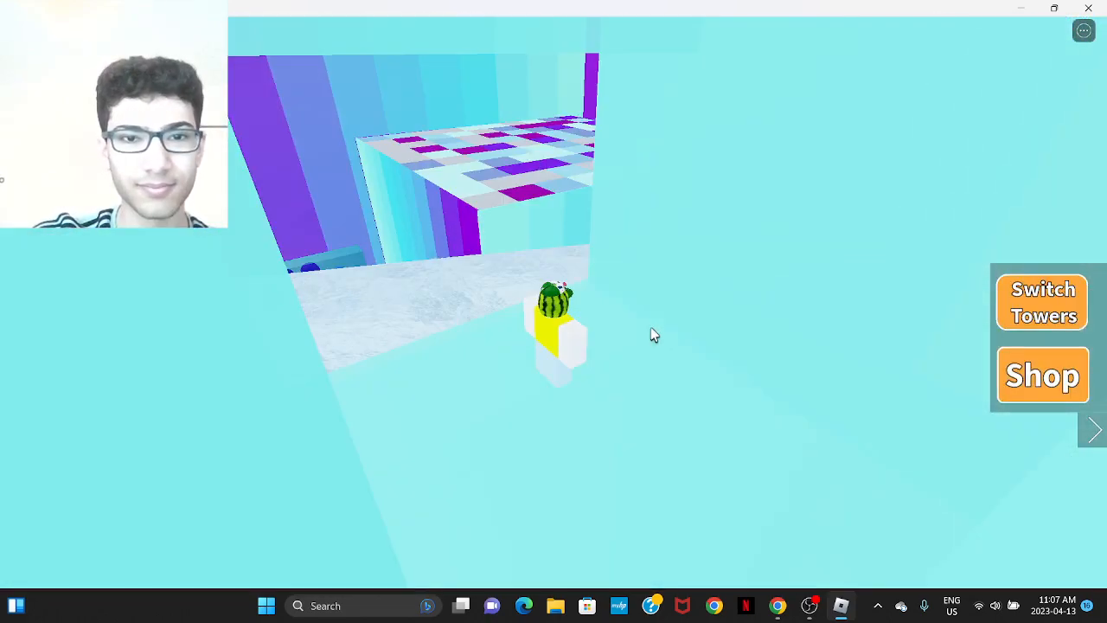
pyautogui.scroll(5, 650, 327)
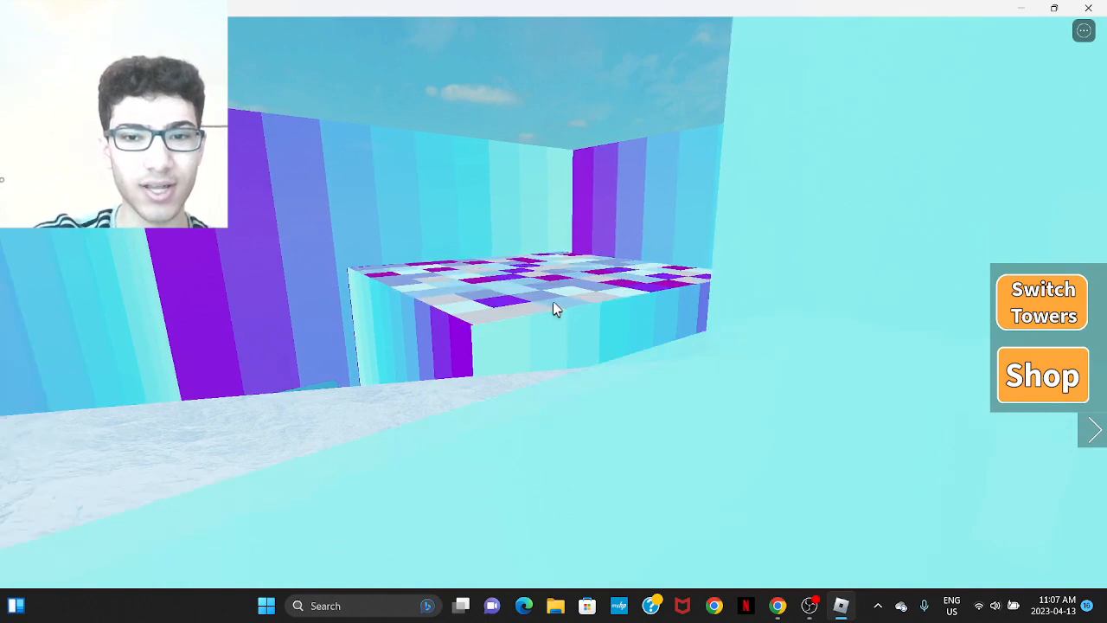
pyautogui.scroll(-1, 553, 302)
pyautogui.scroll(1, 556, 303)
pyautogui.scroll(-1, 553, 308)
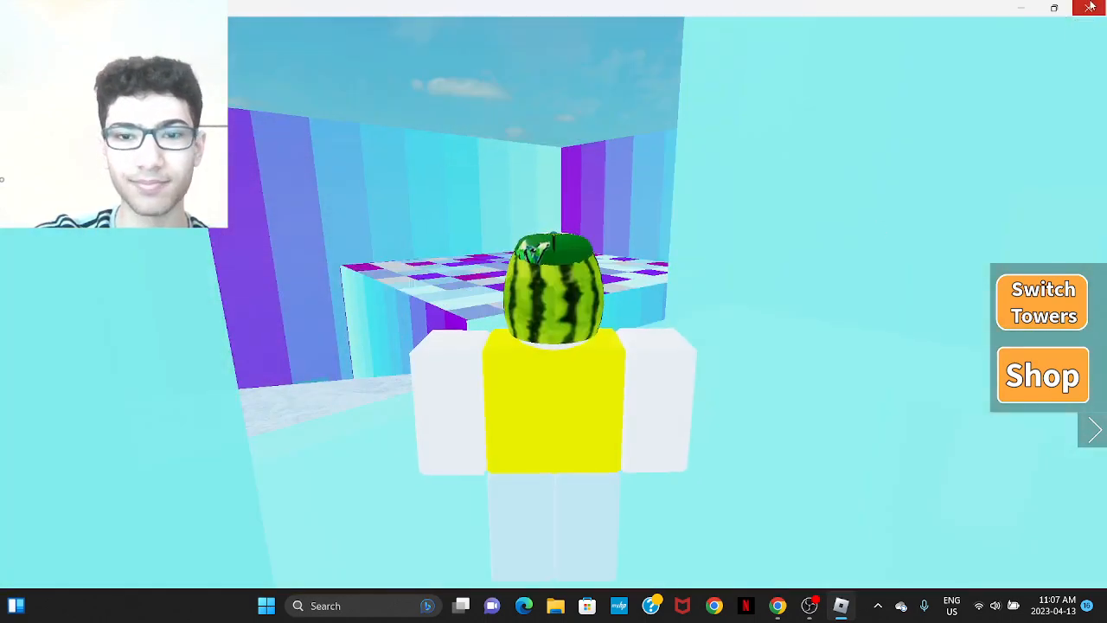
# Leave the game and open Skywalk Towers for editing in Roblox Studio.
pyautogui.click(1089, 7)
pyautogui.click(530, 419)
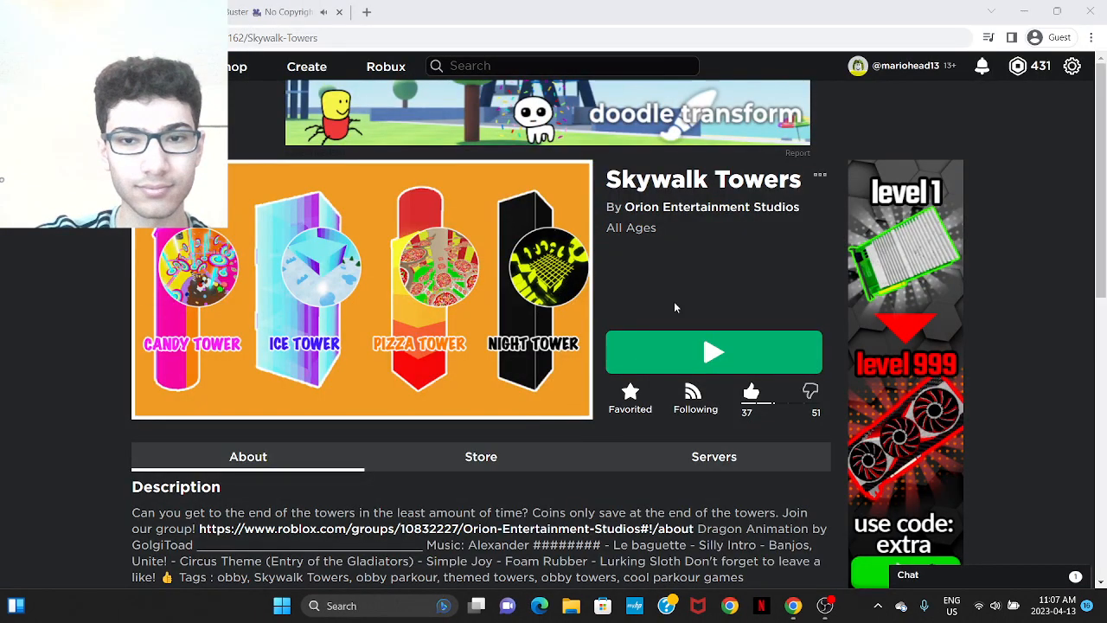
pyautogui.click(820, 174)
pyautogui.click(798, 205)
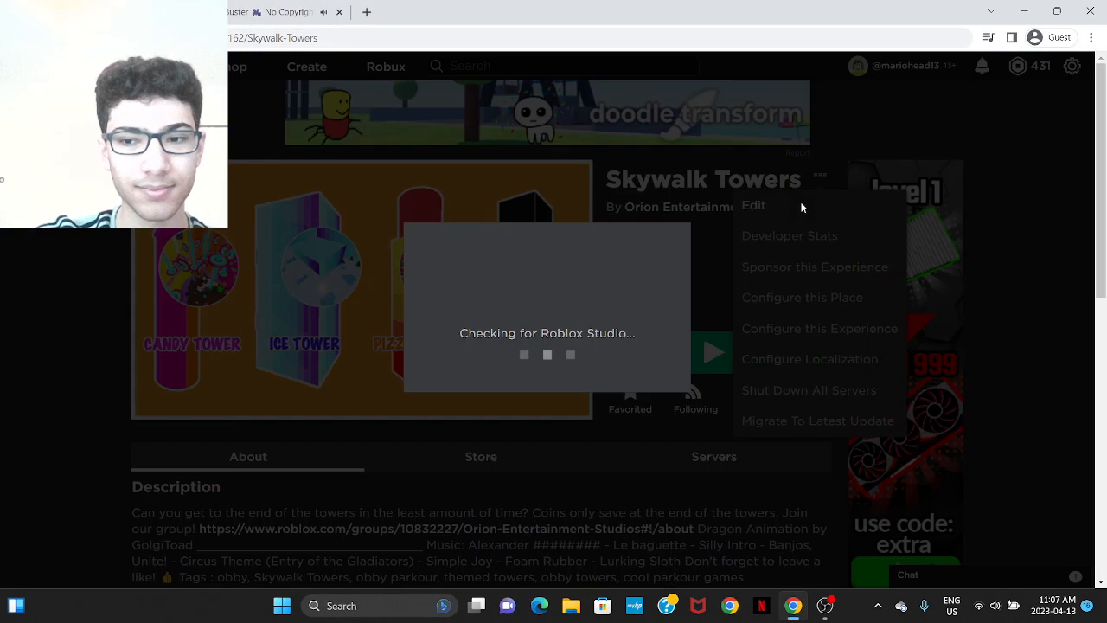
pyautogui.click(617, 165)
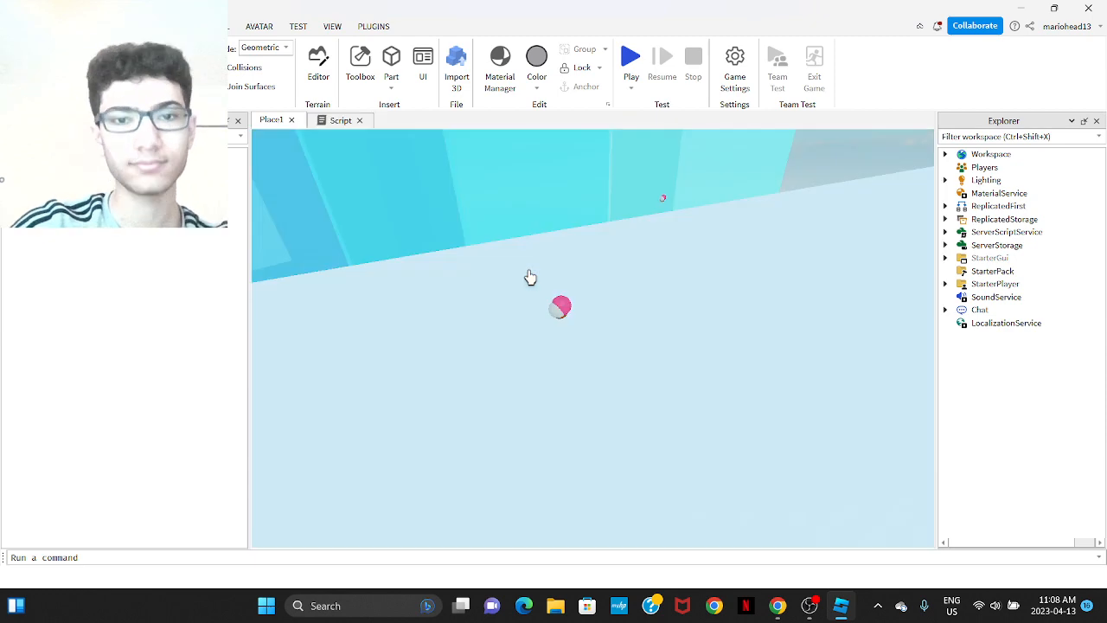
# Close the ThreeDText plugin and select the whole IceTowerCeiling model that contains the ceiling tiles.
pyautogui.scroll(2, 614, 278)
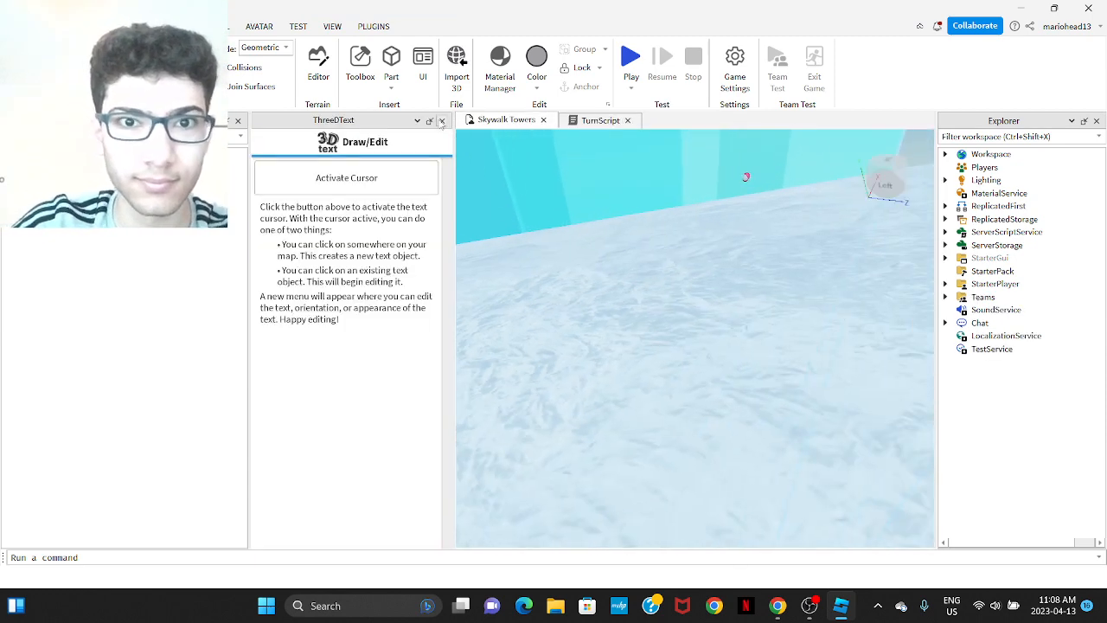
pyautogui.click(442, 120)
pyautogui.moveTo(605, 251); pyautogui.dragTo(632, 255, button='right')
pyautogui.press('e')
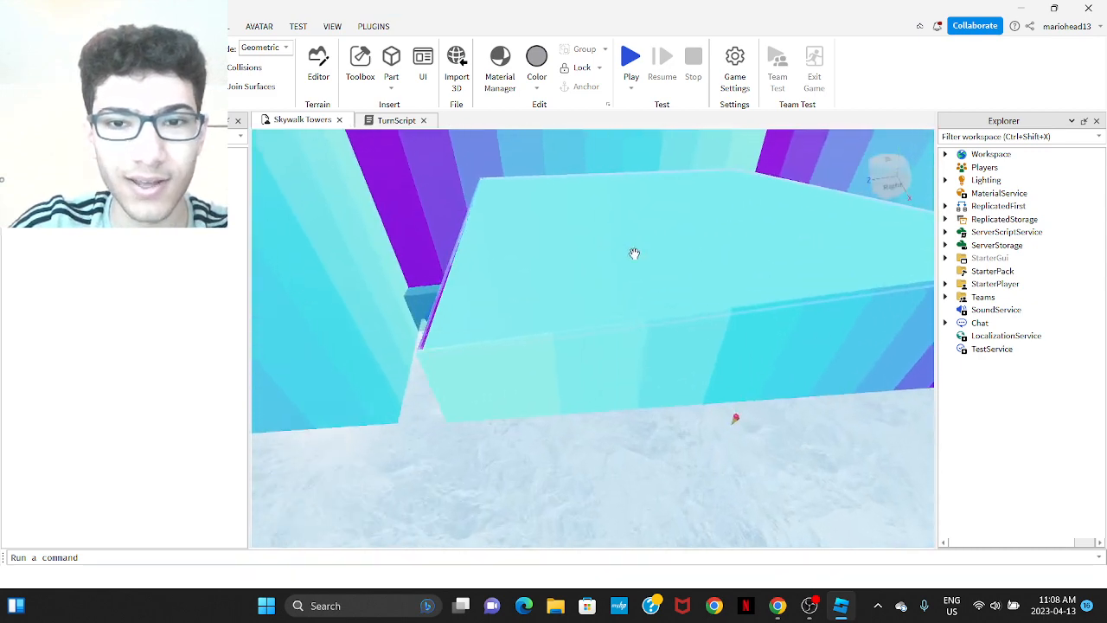
pyautogui.click(636, 279)
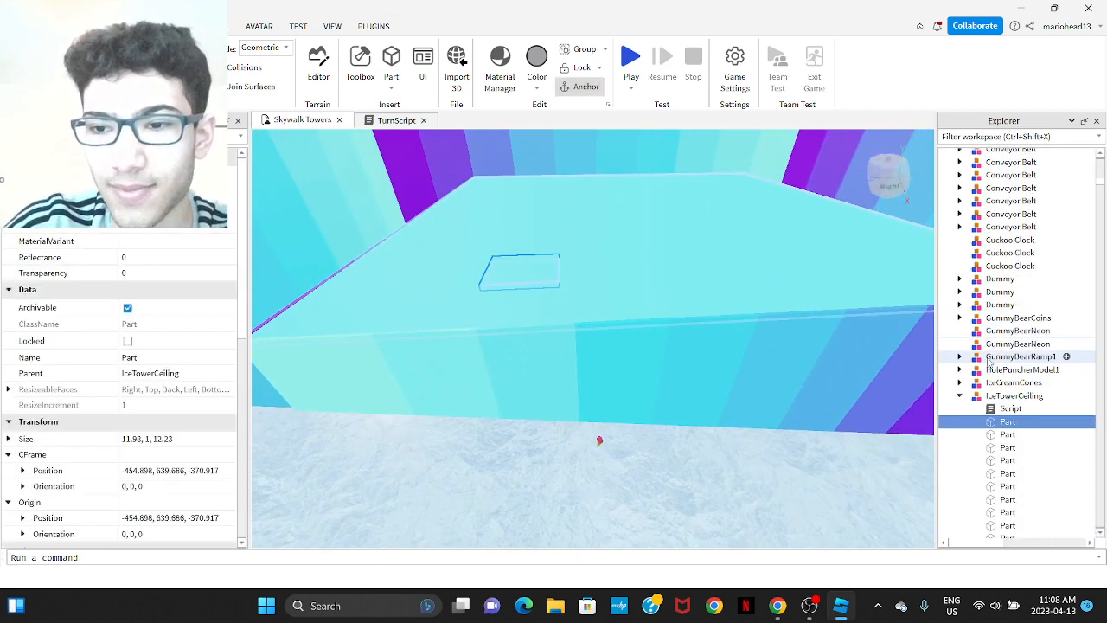
pyautogui.click(960, 286)
pyautogui.click(1024, 286)
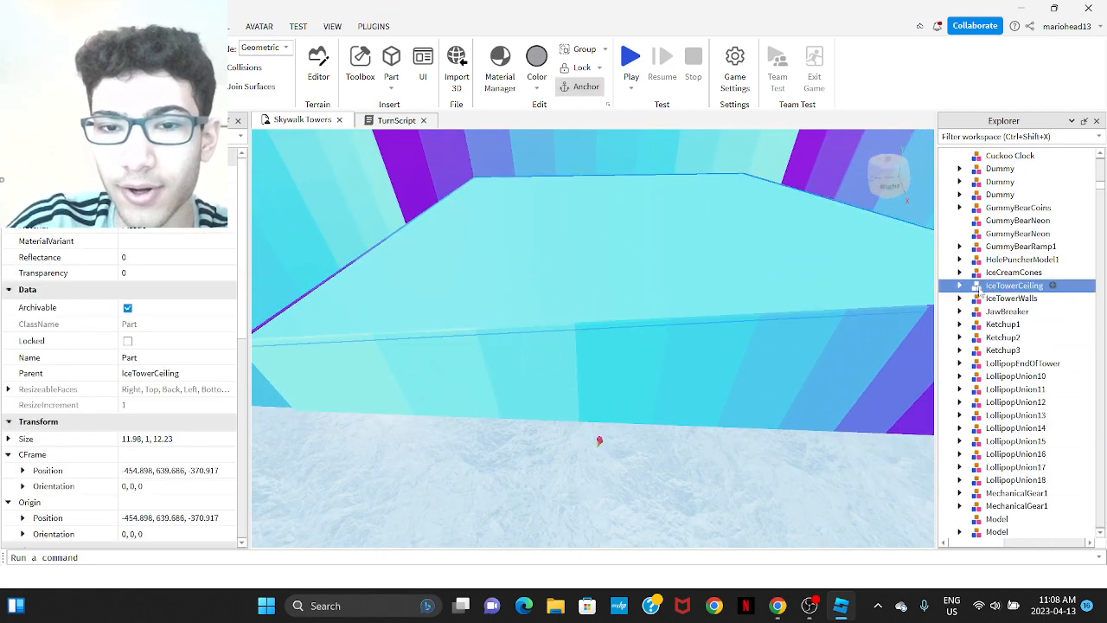
# Try raising and lowering the IceTowerCeiling model with the Move tool, and undo the moves.
pyautogui.press('e')
pyautogui.moveTo(714, 317); pyautogui.dragTo(714, 316, button='right')
pyautogui.hotkey('ctrl', '2')
pyautogui.moveTo(652, 220); pyautogui.dragTo(654, 151)
pyautogui.press('e')
pyautogui.moveTo(652, 230); pyautogui.dragTo(645, 265, button='right')
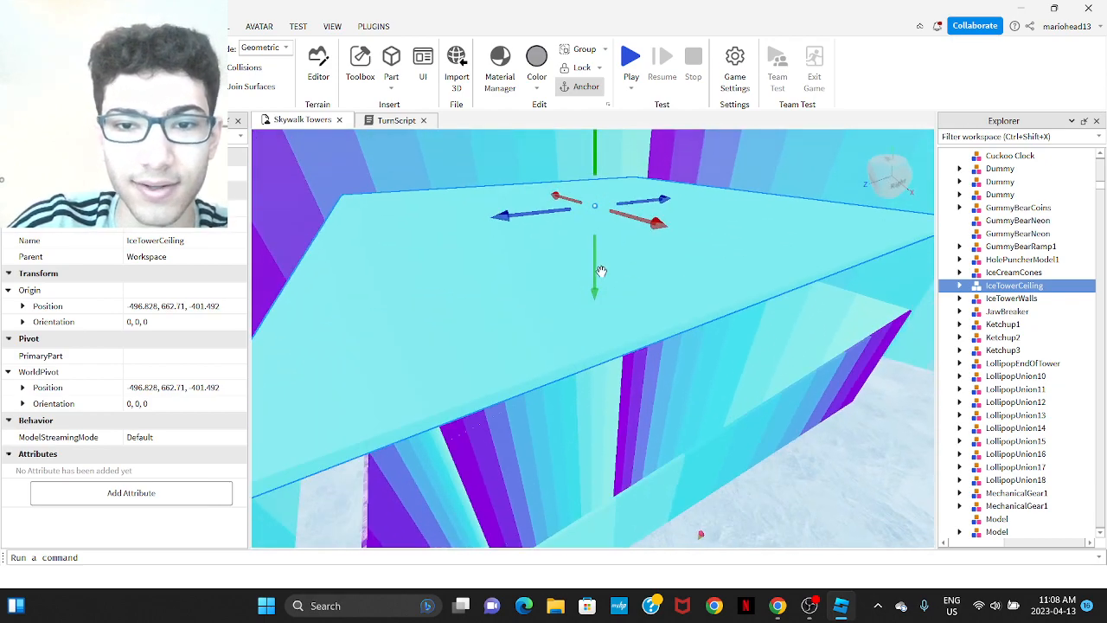
pyautogui.moveTo(597, 270); pyautogui.dragTo(606, 285)
pyautogui.moveTo(603, 287); pyautogui.dragTo(606, 285, button='right')
pyautogui.press('q')
pyautogui.moveTo(607, 285); pyautogui.dragTo(605, 286)
pyautogui.moveTo(606, 286); pyautogui.dragTo(605, 286, button='right')
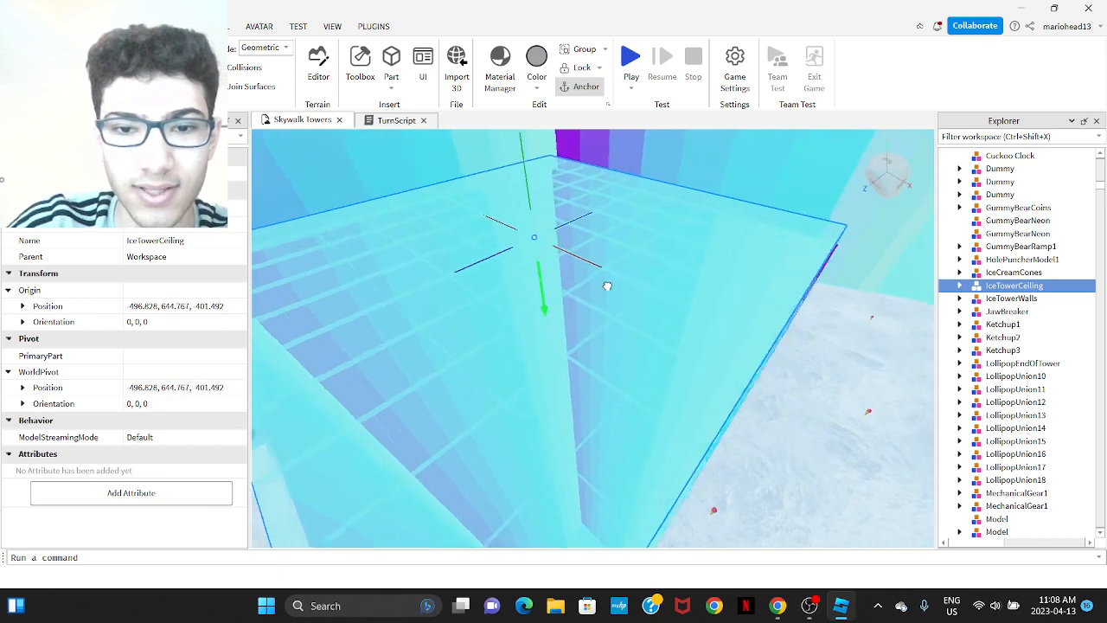
pyautogui.moveTo(606, 286); pyautogui.dragTo(606, 287)
pyautogui.moveTo(605, 286); pyautogui.dragTo(605, 286, button='right')
pyautogui.moveTo(605, 286); pyautogui.dragTo(605, 286)
pyautogui.moveTo(605, 286); pyautogui.dragTo(606, 287, button='right')
pyautogui.press('e')
pyautogui.moveTo(605, 286); pyautogui.dragTo(607, 285)
pyautogui.hotkey('ctrl', 'z')
pyautogui.hotkey('ctrl', 'z')
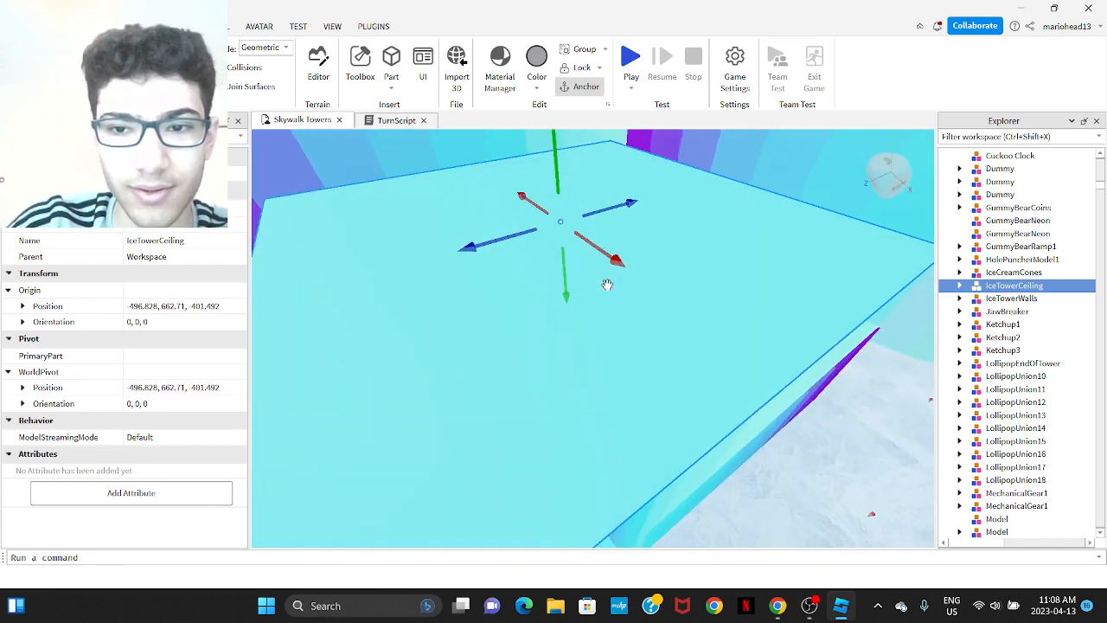
# Expand the IceTowerCeiling model and select individual parts inside it to inspect the separate tiles.
pyautogui.moveTo(751, 279); pyautogui.dragTo(751, 279, button='right')
pyautogui.click(959, 285)
pyautogui.scroll(-3, 1003, 298)
pyautogui.click(1003, 279)
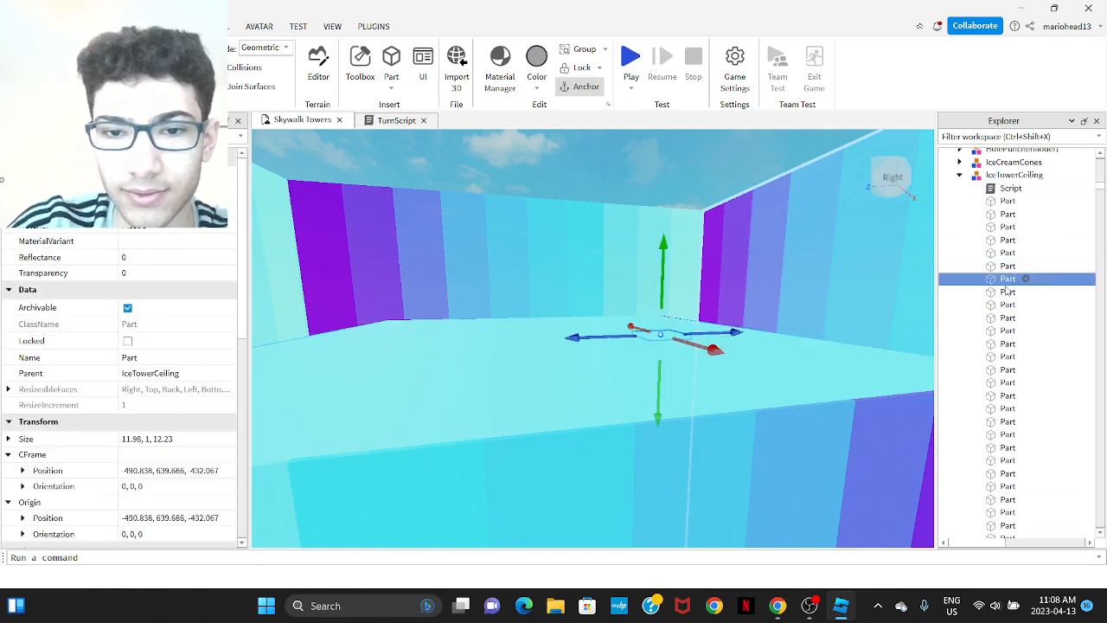
pyautogui.scroll(-1, 1006, 298)
pyautogui.click(1006, 298)
# Open the script inside the IceTowerCeiling model and review its list of brick colors.
pyautogui.scroll(2, 1007, 299)
pyautogui.scroll(1, 1010, 312)
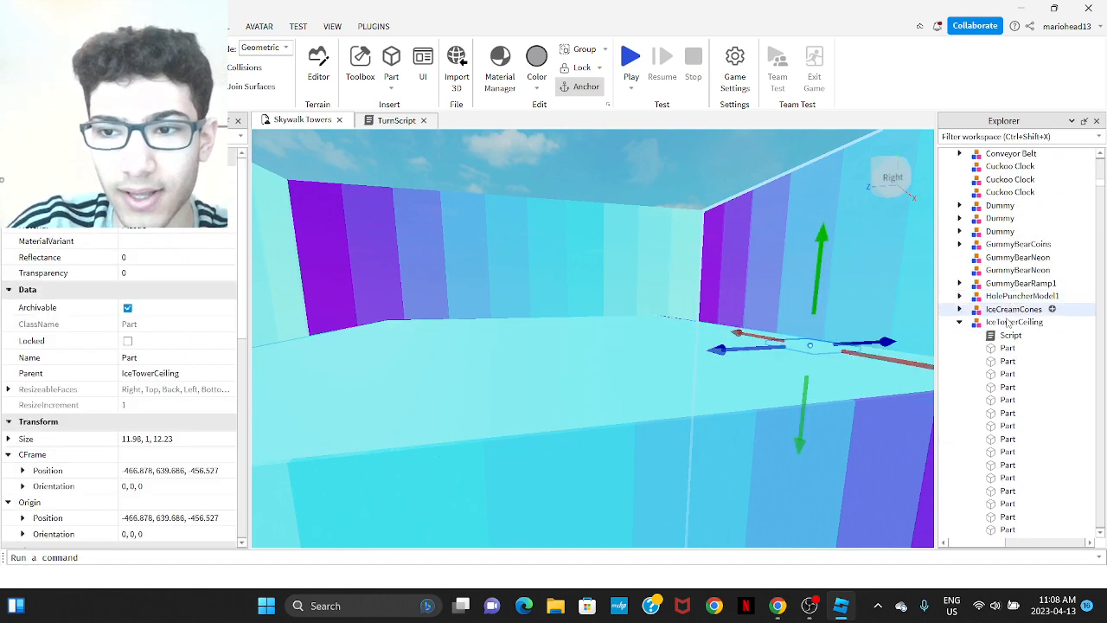
pyautogui.doubleClick(1009, 337)
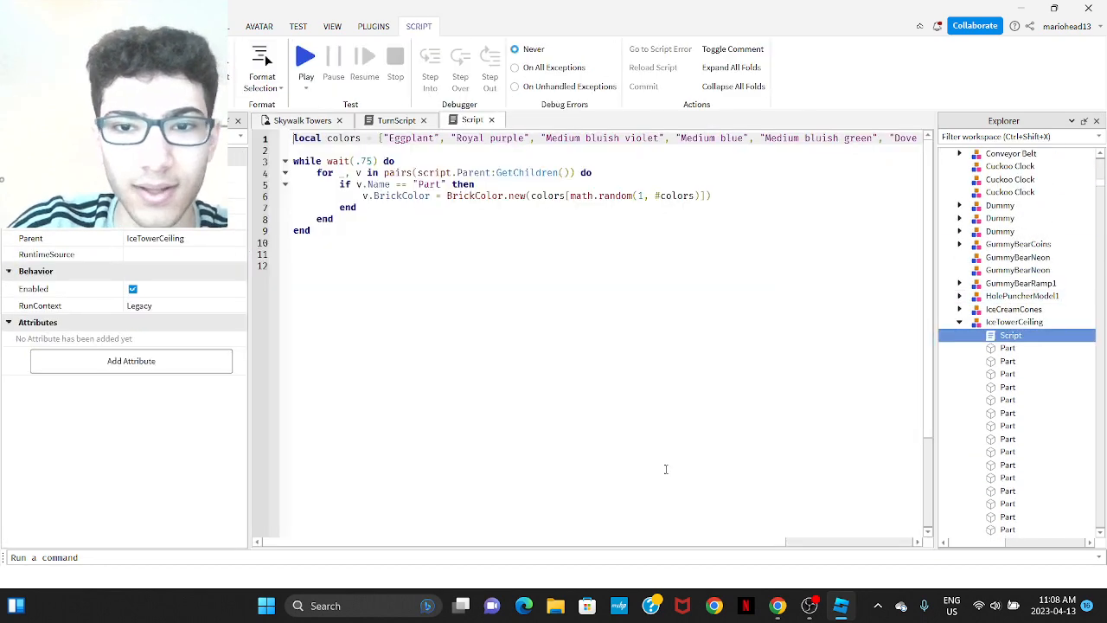
pyautogui.moveTo(637, 543); pyautogui.dragTo(474, 525)
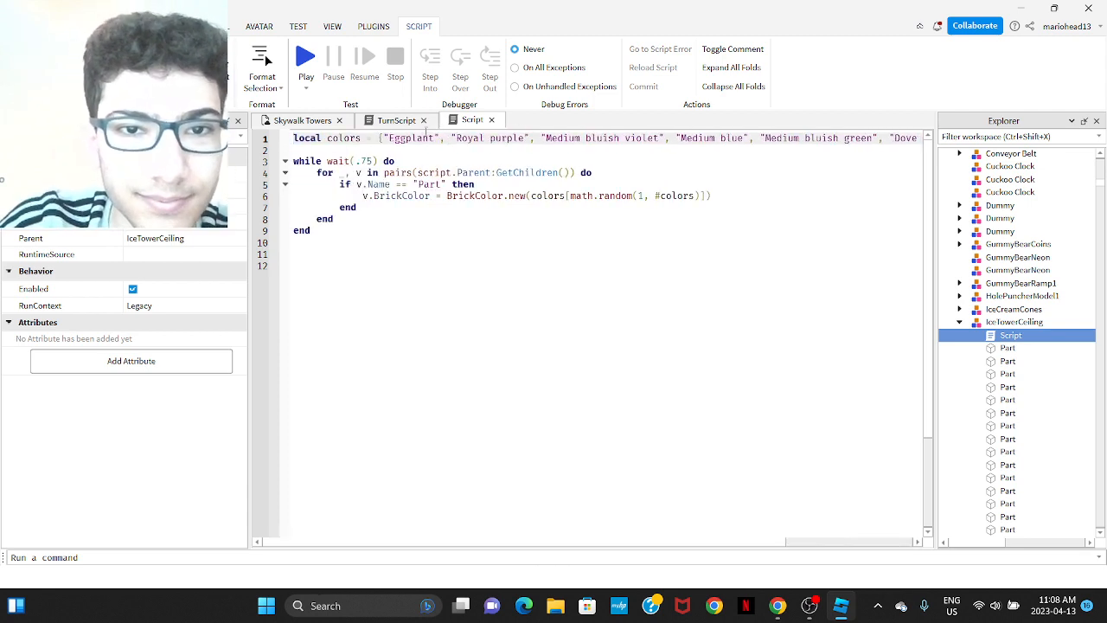
# Highlight the "Eggplant" entry in the script's colors list and compare it with the tower walls in the 3D view.
pyautogui.doubleClick(411, 138)
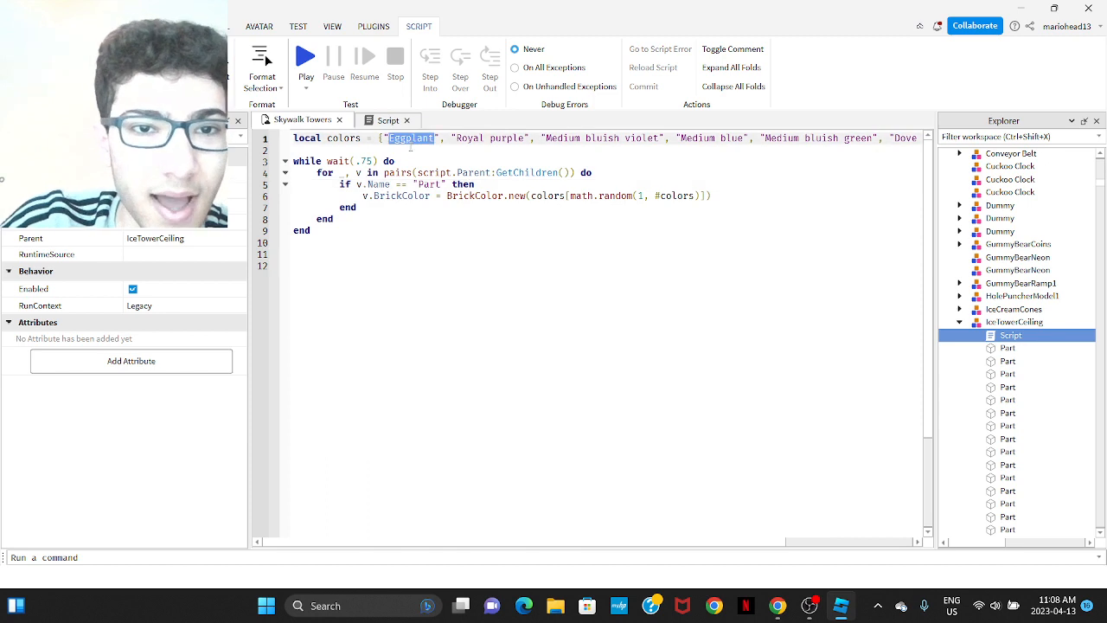
pyautogui.click(317, 122)
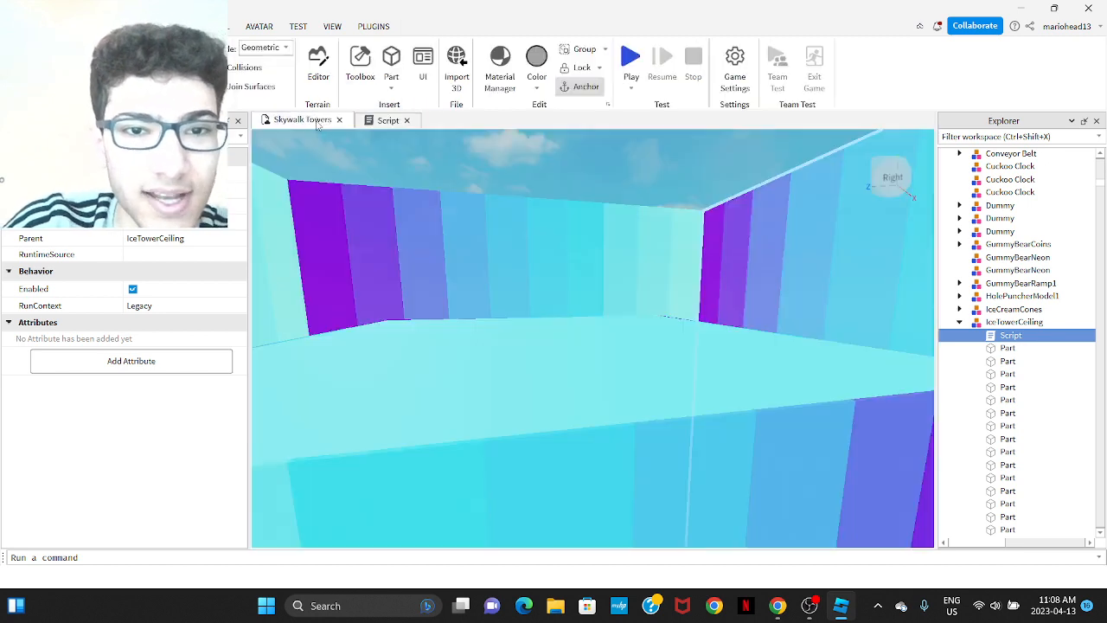
pyautogui.click(375, 120)
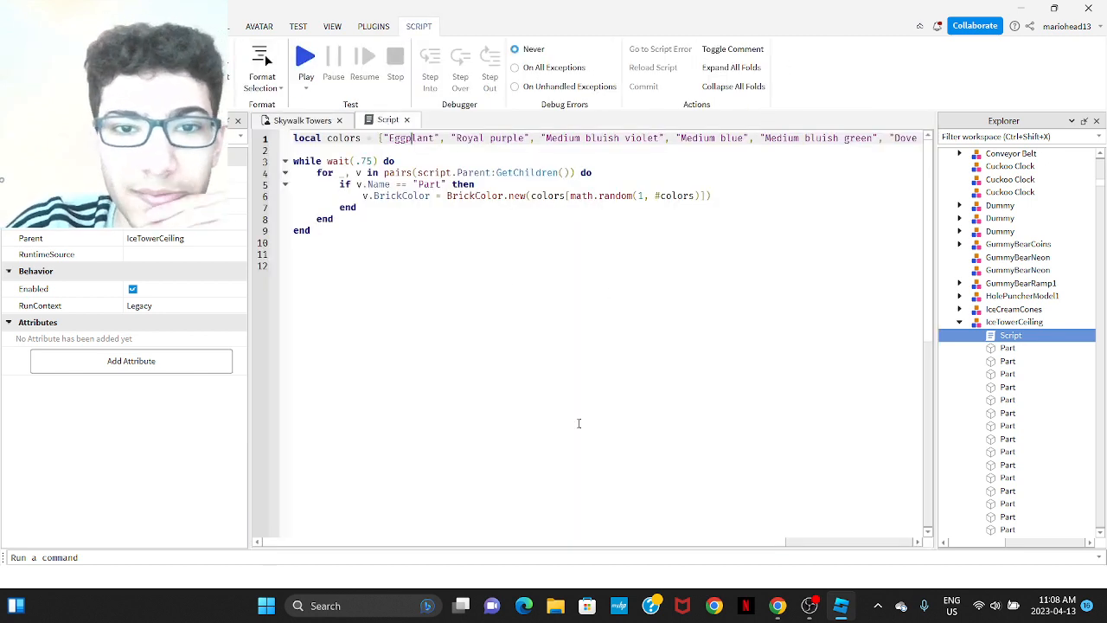
pyautogui.moveTo(534, 542); pyautogui.dragTo(517, 480)
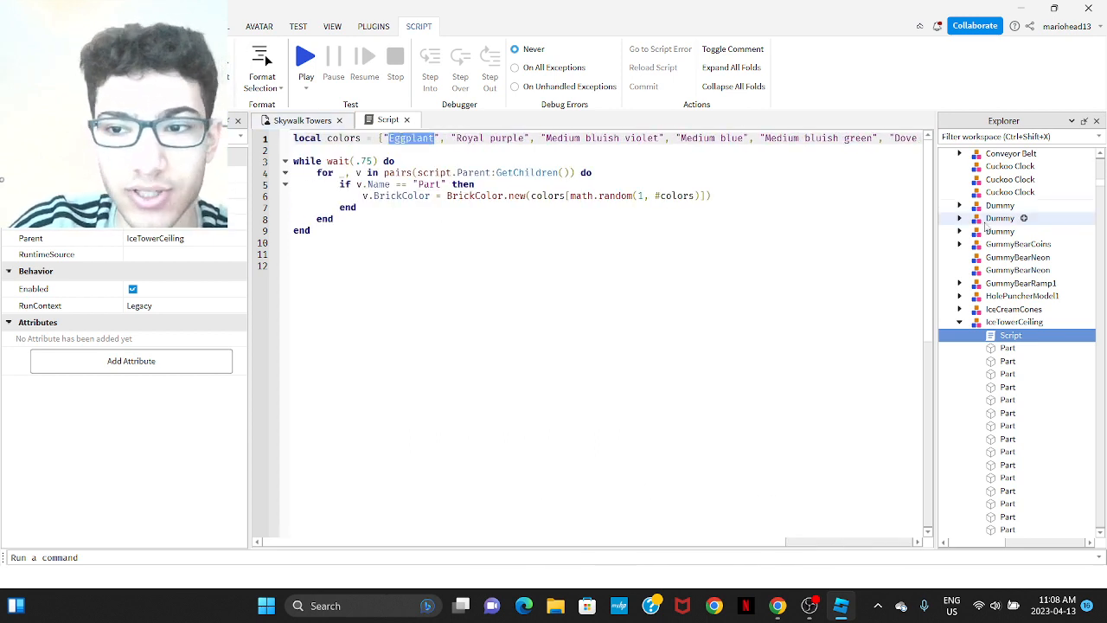
# Return to the 3D view of the place and focus on the first Part inside the IceTowerCeiling model.
pyautogui.click(311, 121)
pyautogui.moveTo(635, 296); pyautogui.dragTo(638, 296, button='right')
pyautogui.scroll(-2, 638, 296)
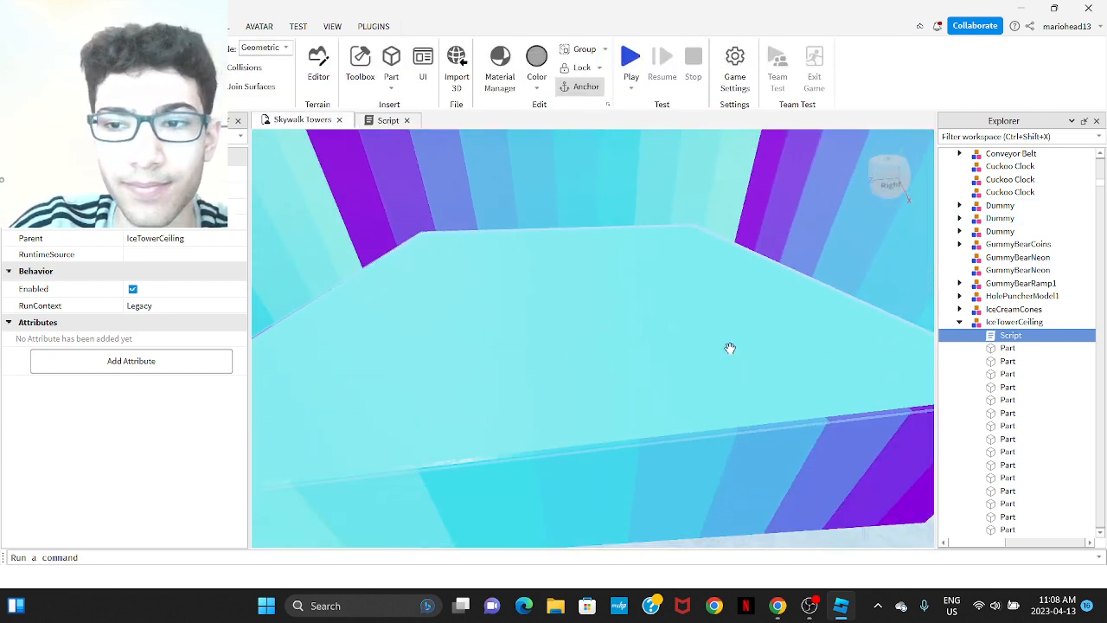
pyautogui.click(1007, 347)
pyautogui.press('f')
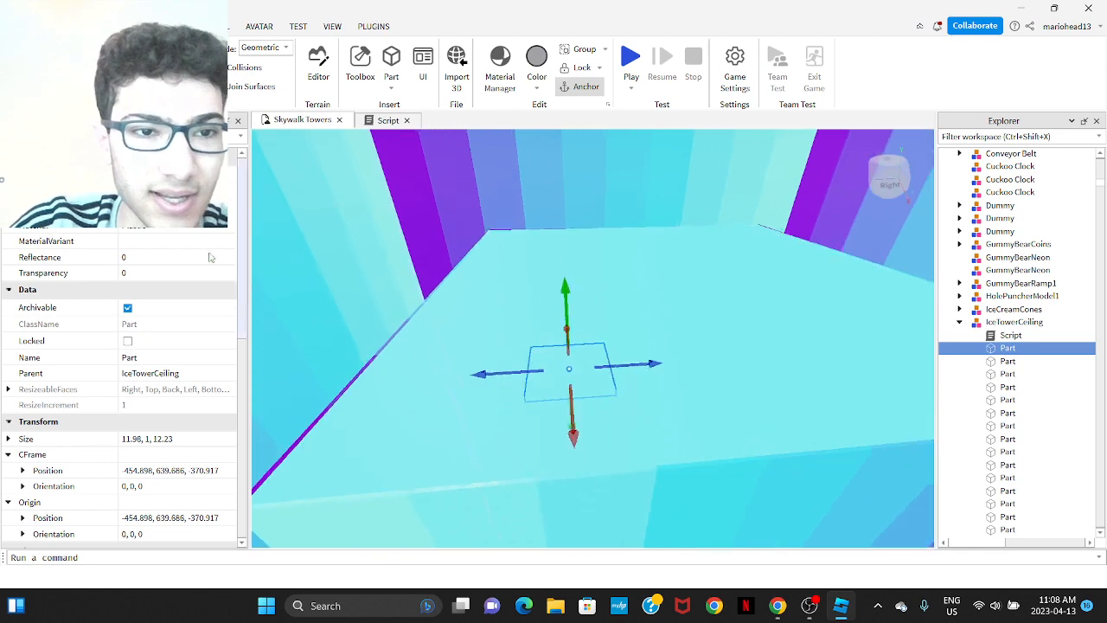
# Try several different brick colors, including blue and red, on the selected ceiling tile.
pyautogui.click(173, 173)
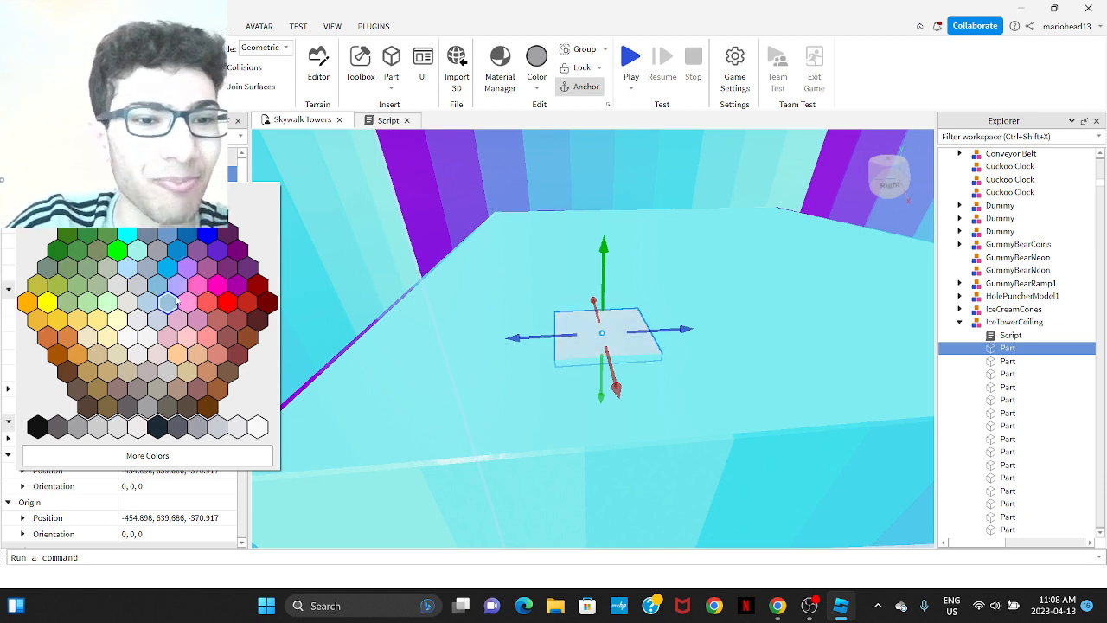
pyautogui.click(168, 199)
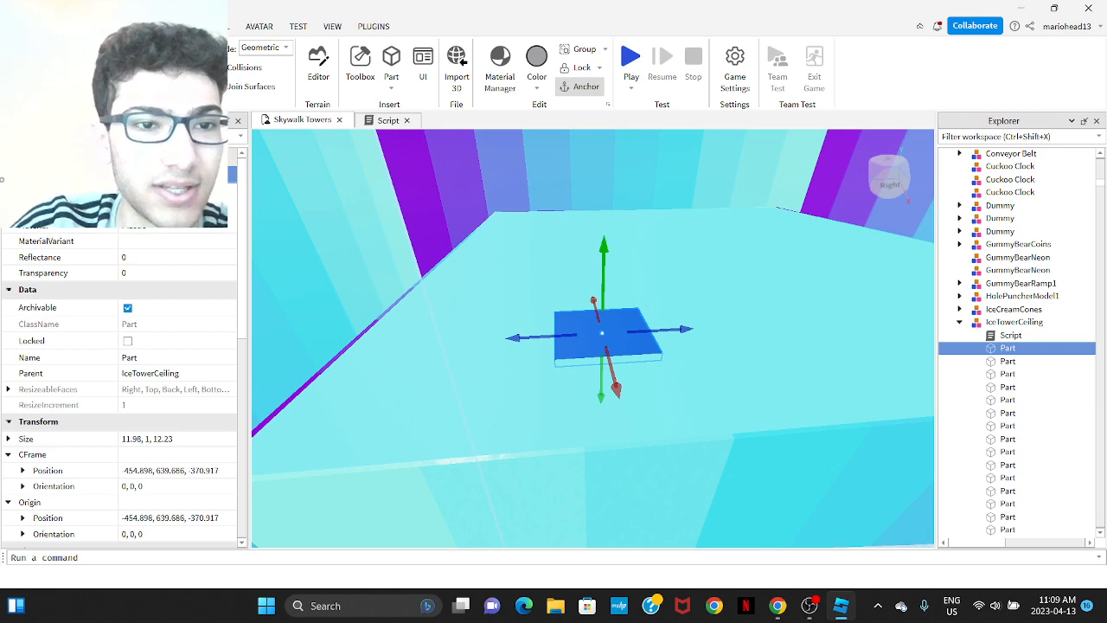
pyautogui.click(232, 173)
pyautogui.click(207, 242)
pyautogui.click(231, 174)
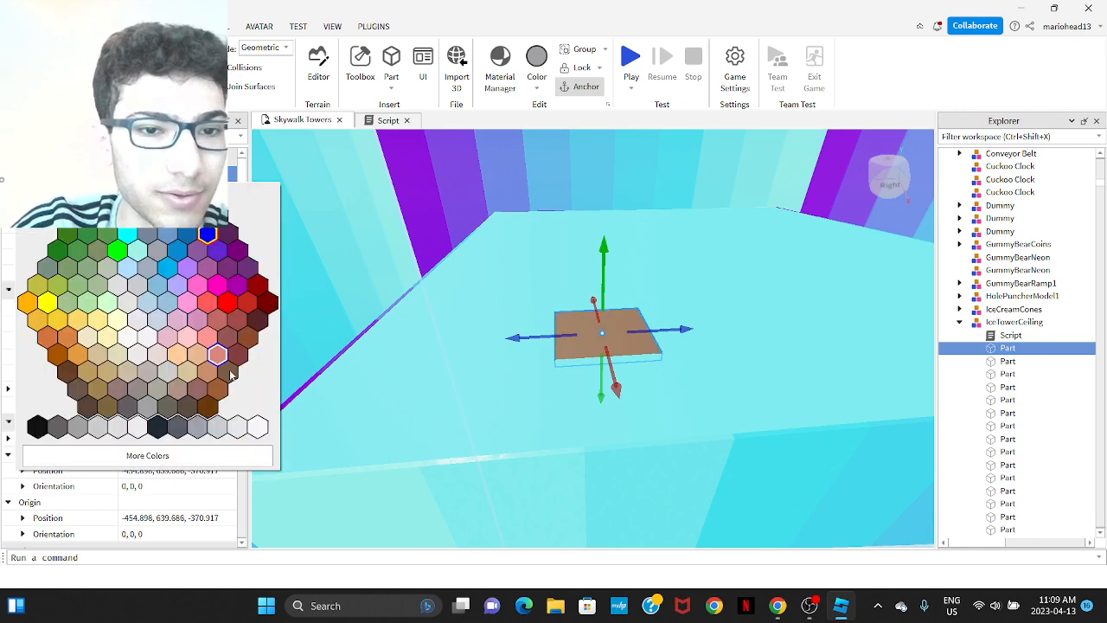
pyautogui.click(227, 301)
pyautogui.click(232, 173)
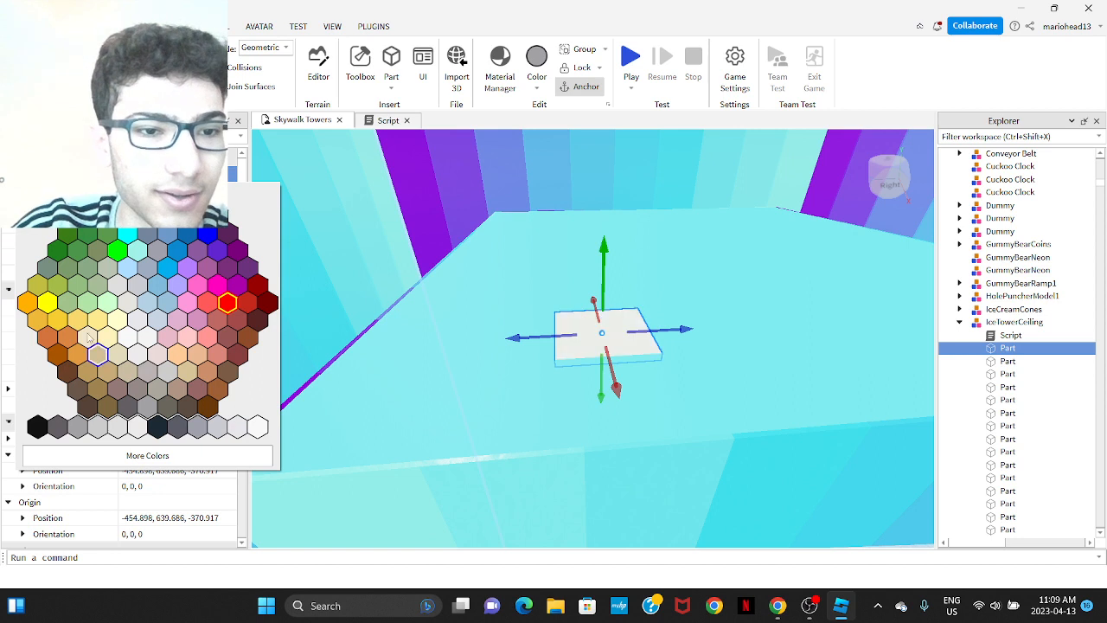
pyautogui.click(227, 301)
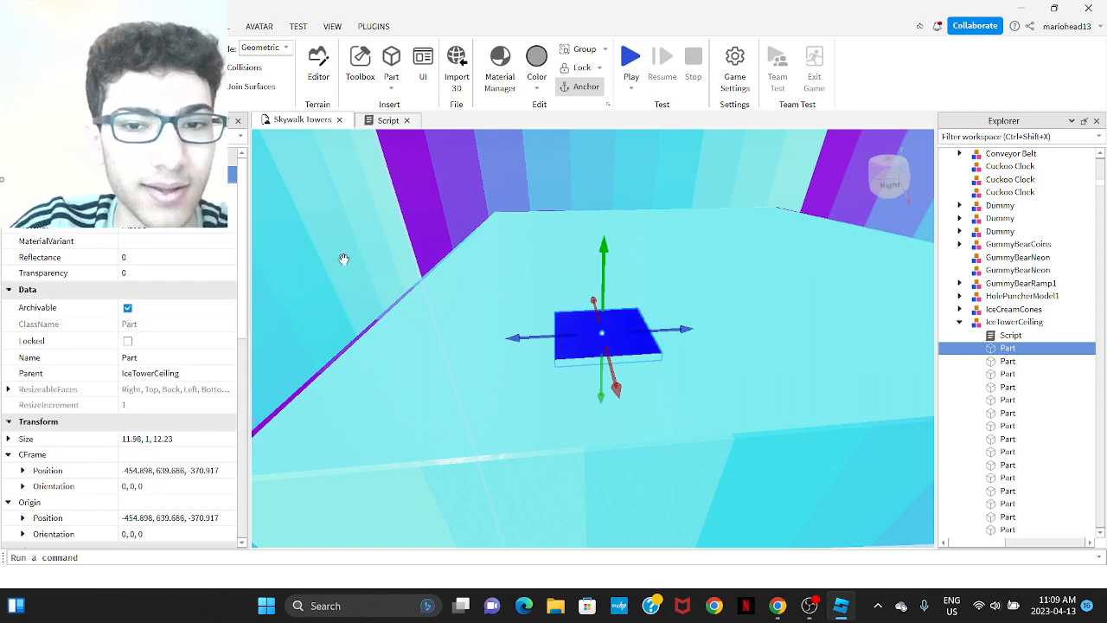
# Check "Eggplant" in the script's colors list, try a purple brick color on the selected tile, and undo it.
pyautogui.click(389, 120)
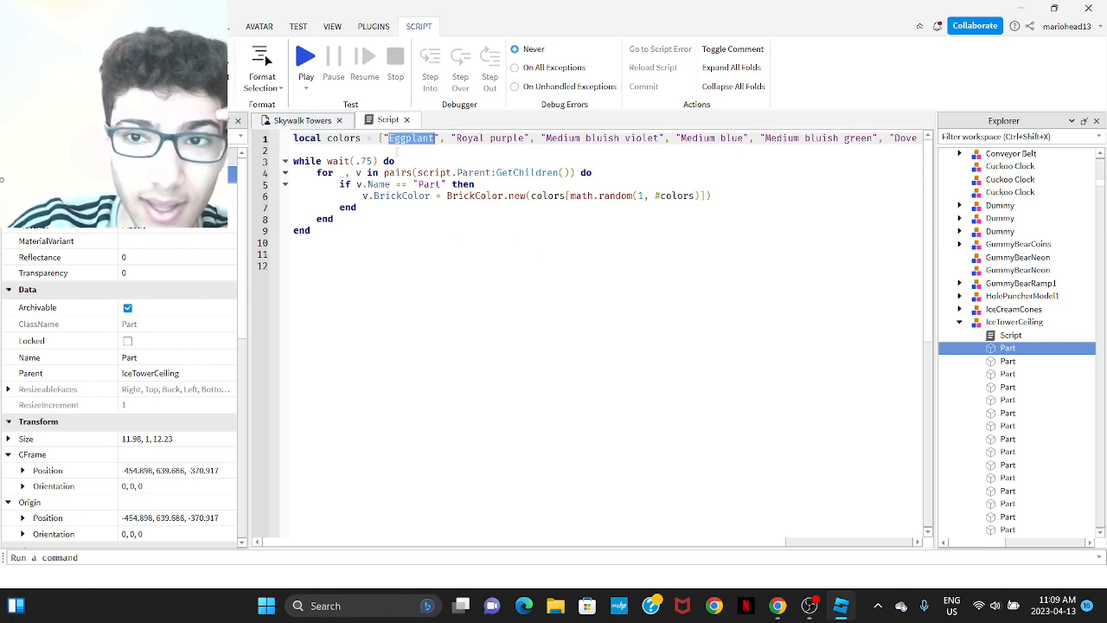
pyautogui.click(334, 119)
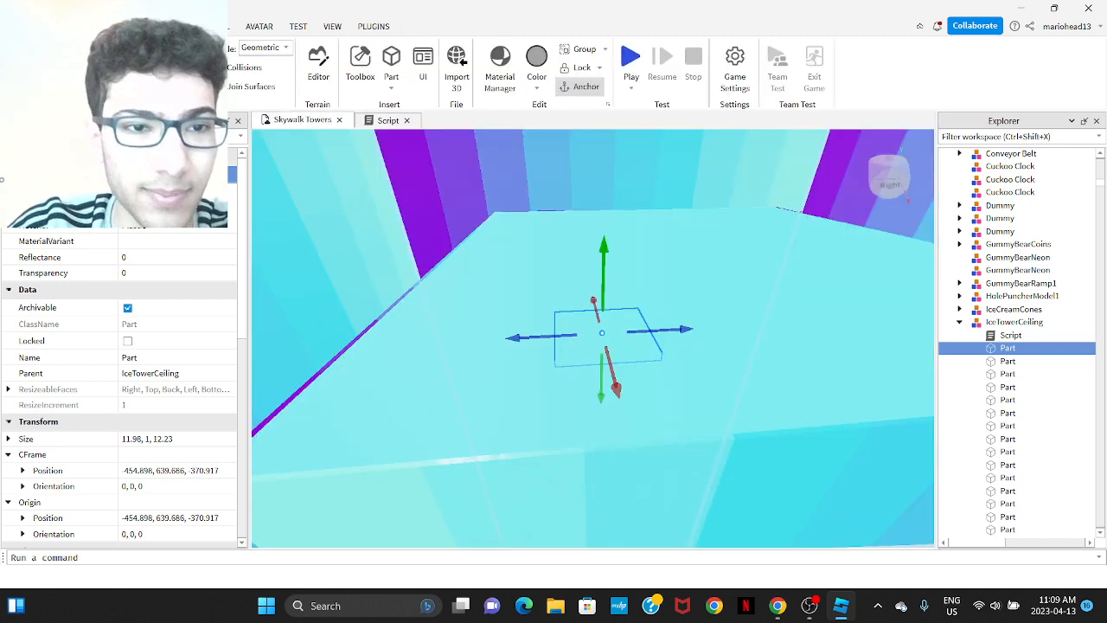
pyautogui.click(173, 173)
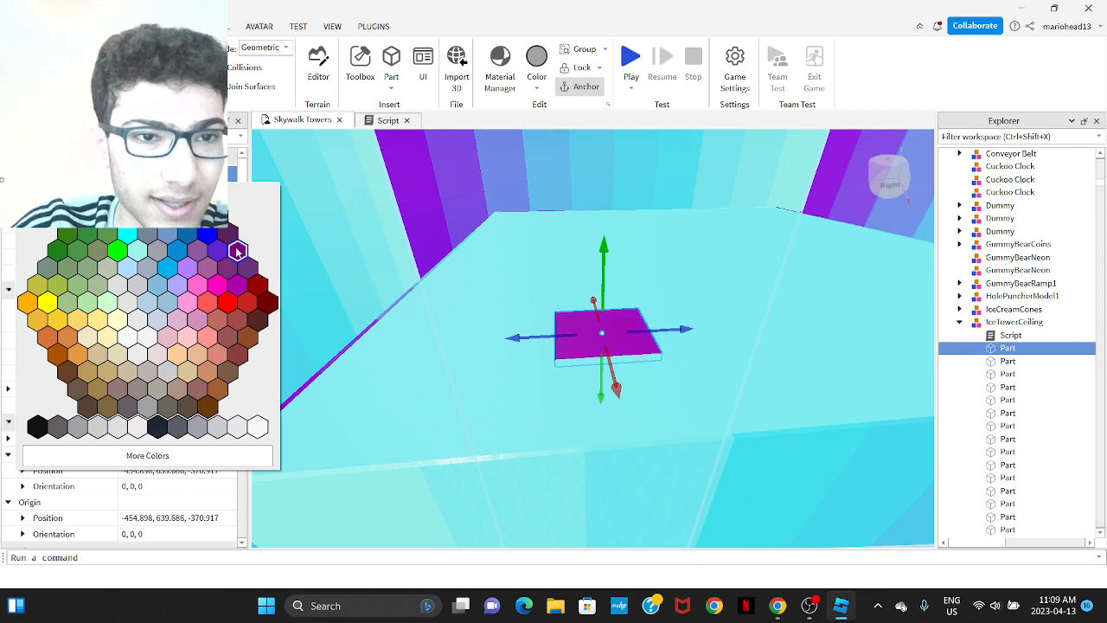
pyautogui.click(237, 251)
pyautogui.press('f')
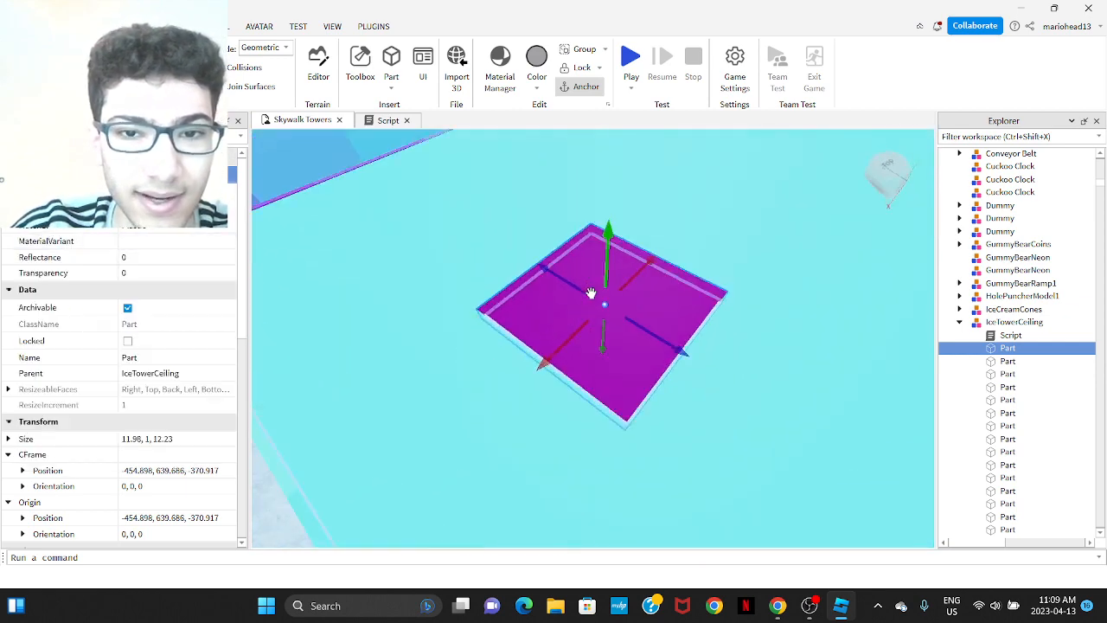
pyautogui.moveTo(591, 293); pyautogui.dragTo(588, 291, button='right')
pyautogui.scroll(-3, 591, 292)
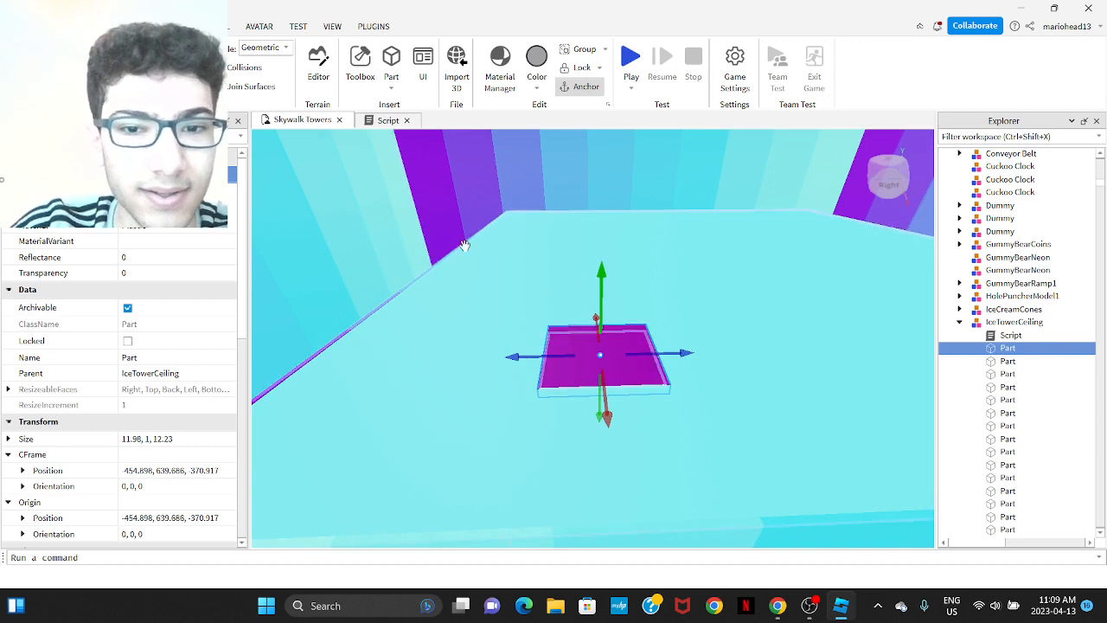
pyautogui.hotkey('ctrl', 'z')
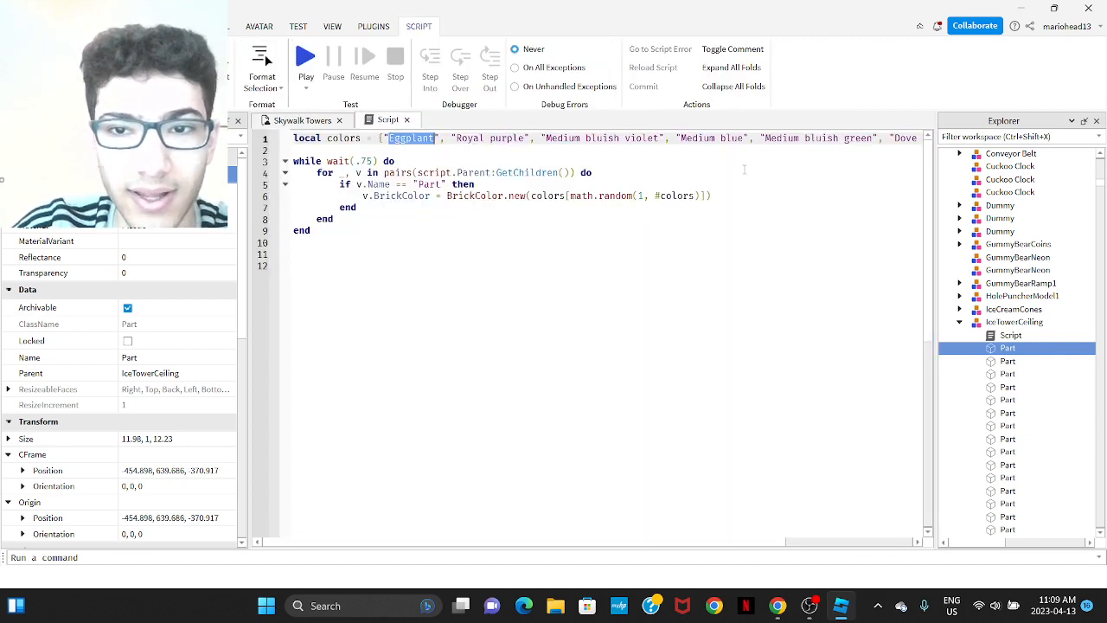
# Try a blue brick color on the selected ceiling tile in the 3D view.
pyautogui.click(302, 120)
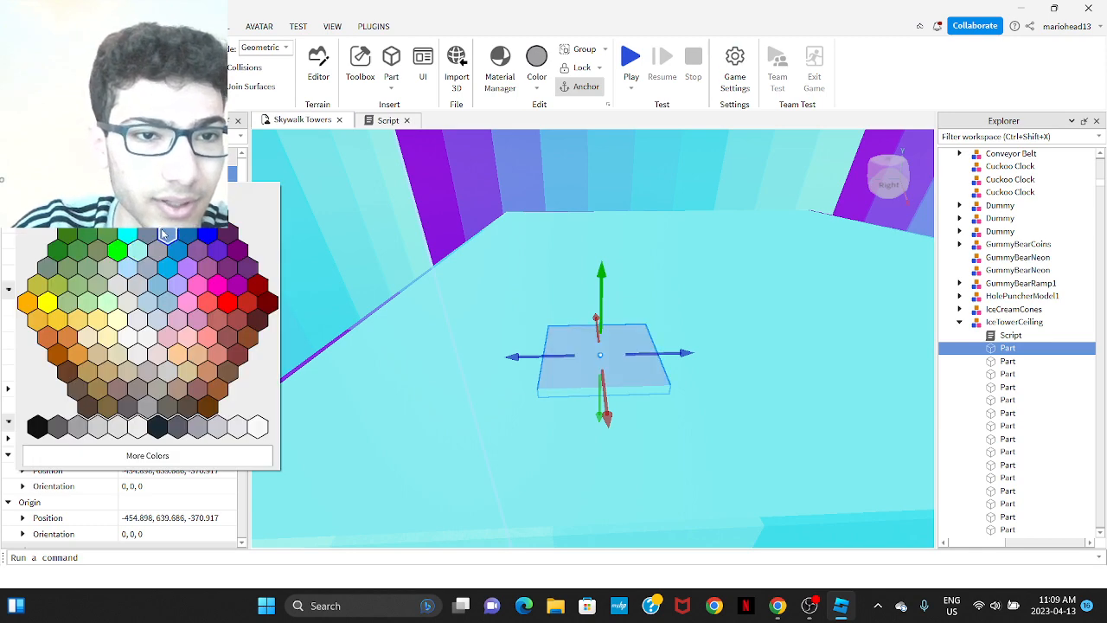
pyautogui.click(176, 234)
pyautogui.moveTo(615, 286); pyautogui.dragTo(615, 286, button='right')
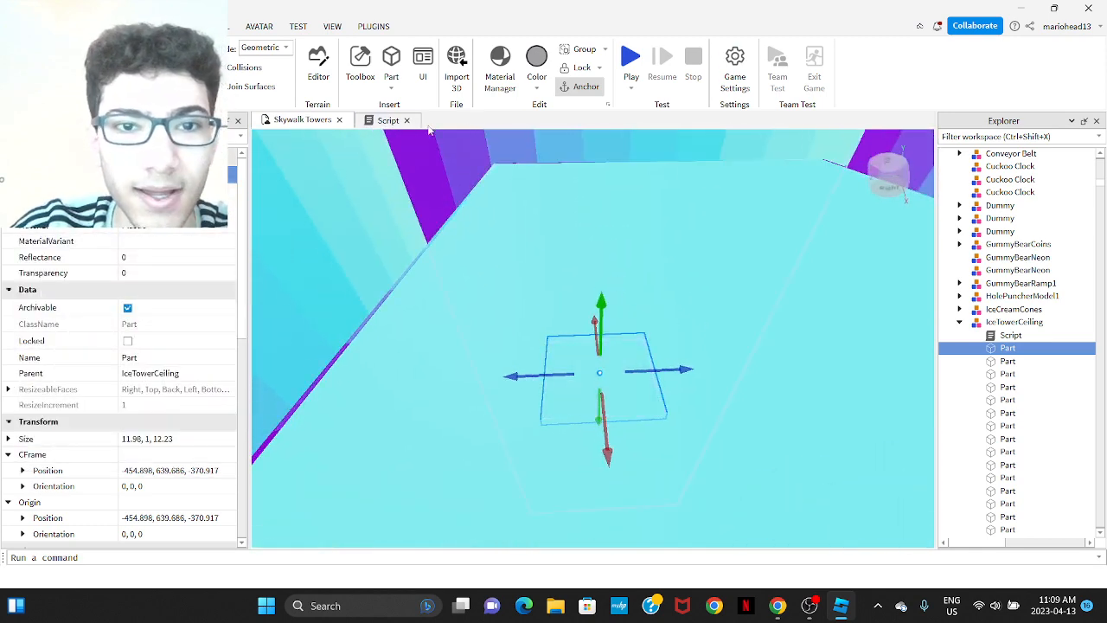
# Reopen the script and review the whole colors list on line 1, from "Eggplant" to "Pastel blue-green".
pyautogui.click(388, 121)
pyautogui.moveTo(372, 138); pyautogui.dragTo(899, 152)
pyautogui.click(734, 182)
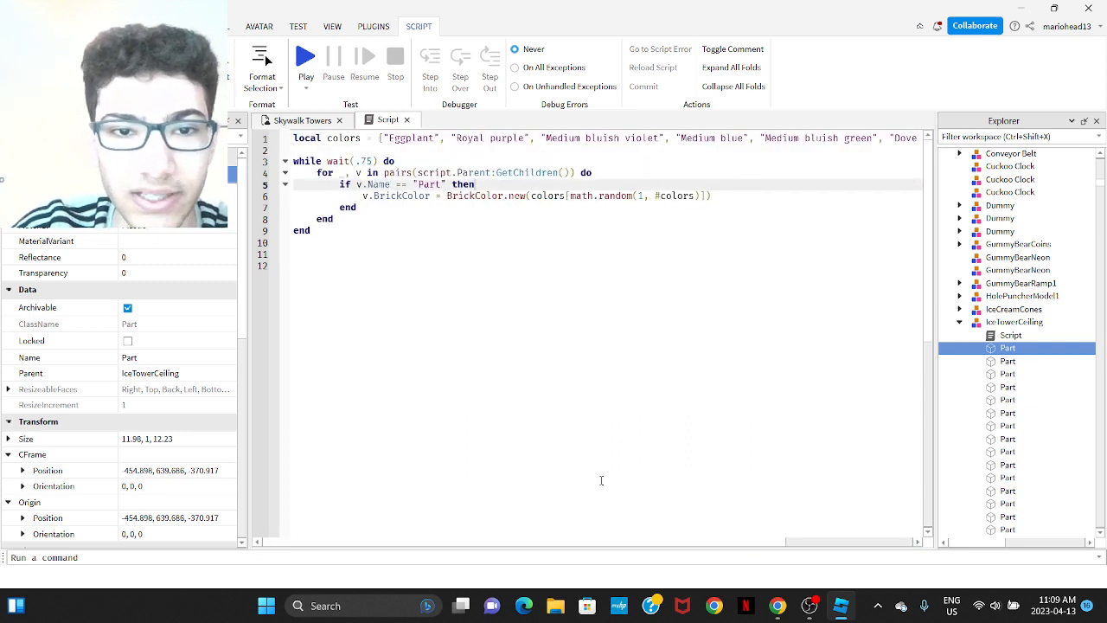
pyautogui.moveTo(555, 541); pyautogui.dragTo(852, 521)
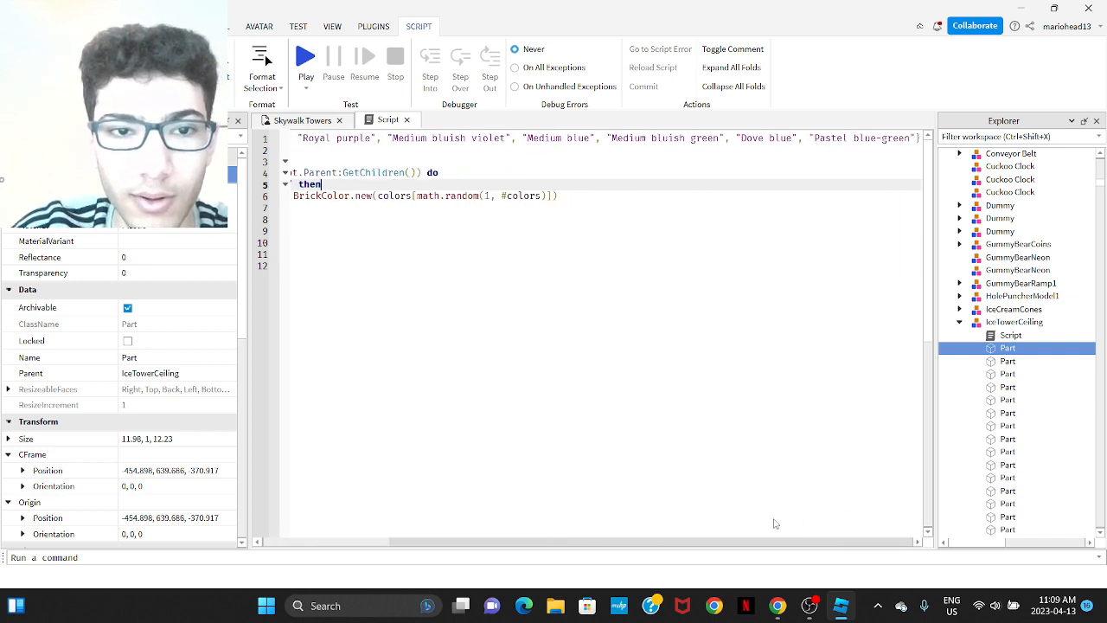
pyautogui.moveTo(726, 519); pyautogui.dragTo(414, 493)
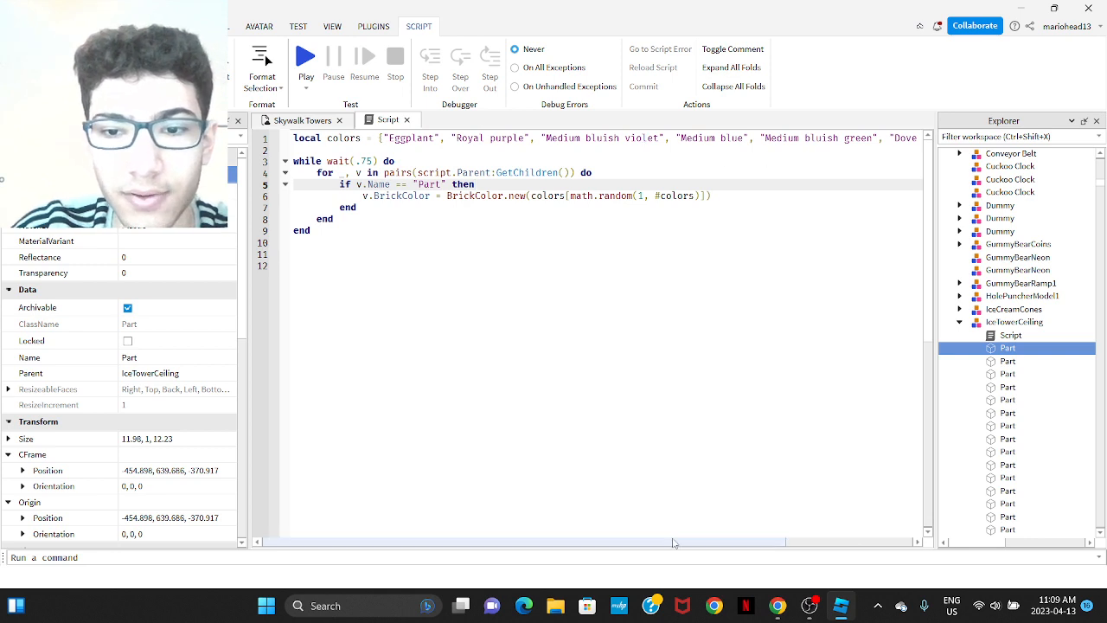
pyautogui.moveTo(677, 543); pyautogui.dragTo(582, 524)
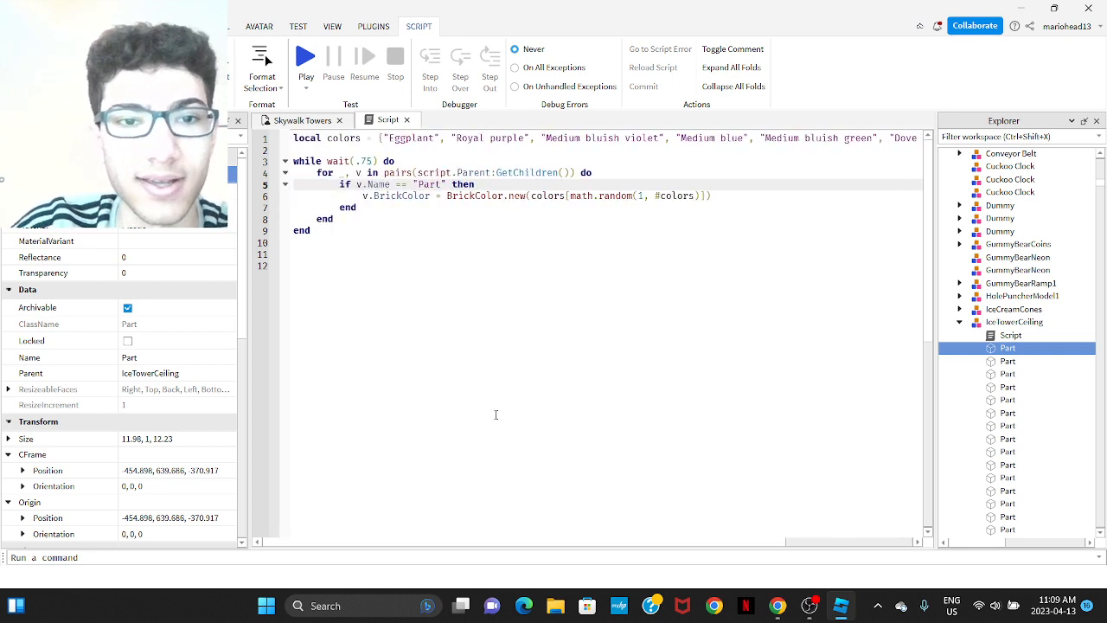
# Examine the "while wait(.75) do" line and highlight the for loop beneath it in the script.
pyautogui.click(371, 161)
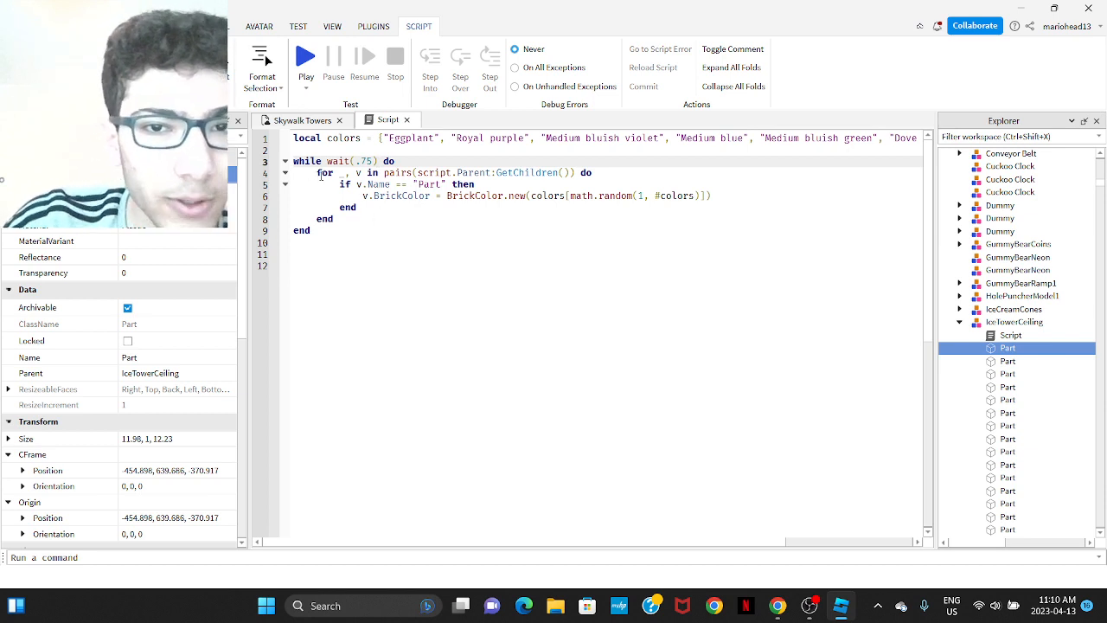
pyautogui.moveTo(317, 173); pyautogui.dragTo(462, 183)
pyautogui.click(474, 173)
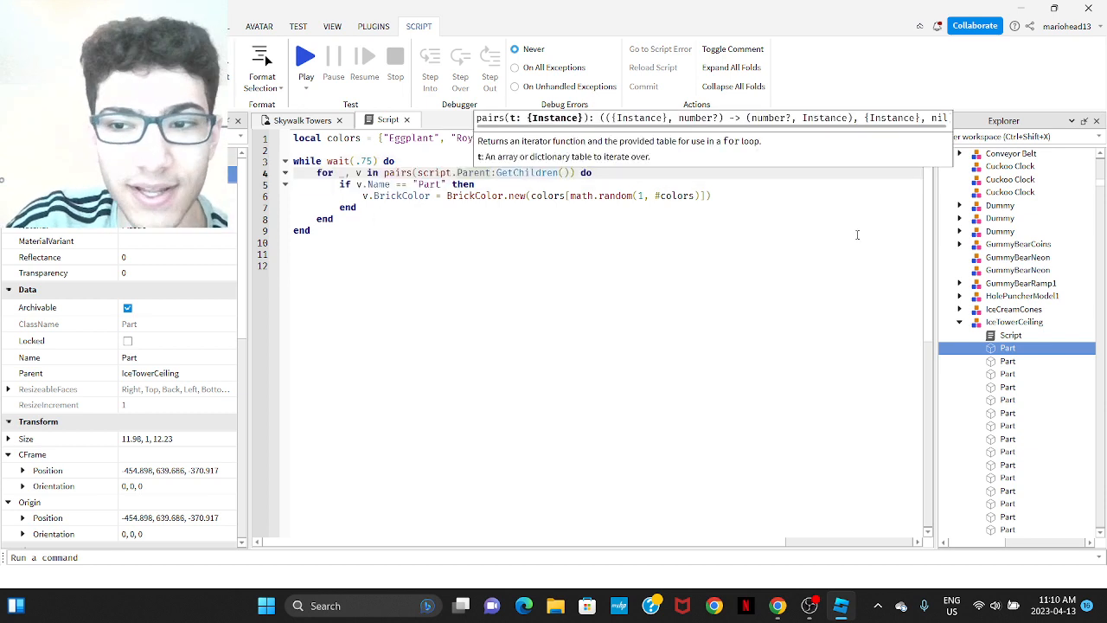
pyautogui.click(416, 176)
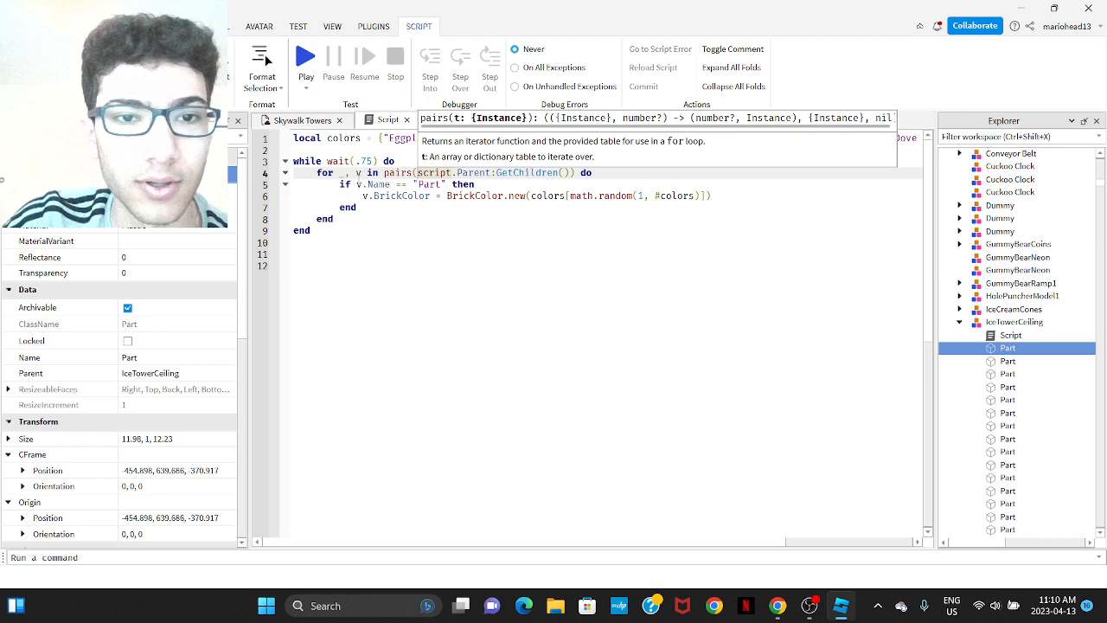
# Highlight the underscore variable and the "pairs(script.Parent:GetChildren())" expression in the for loop on line 4.
pyautogui.click(341, 173)
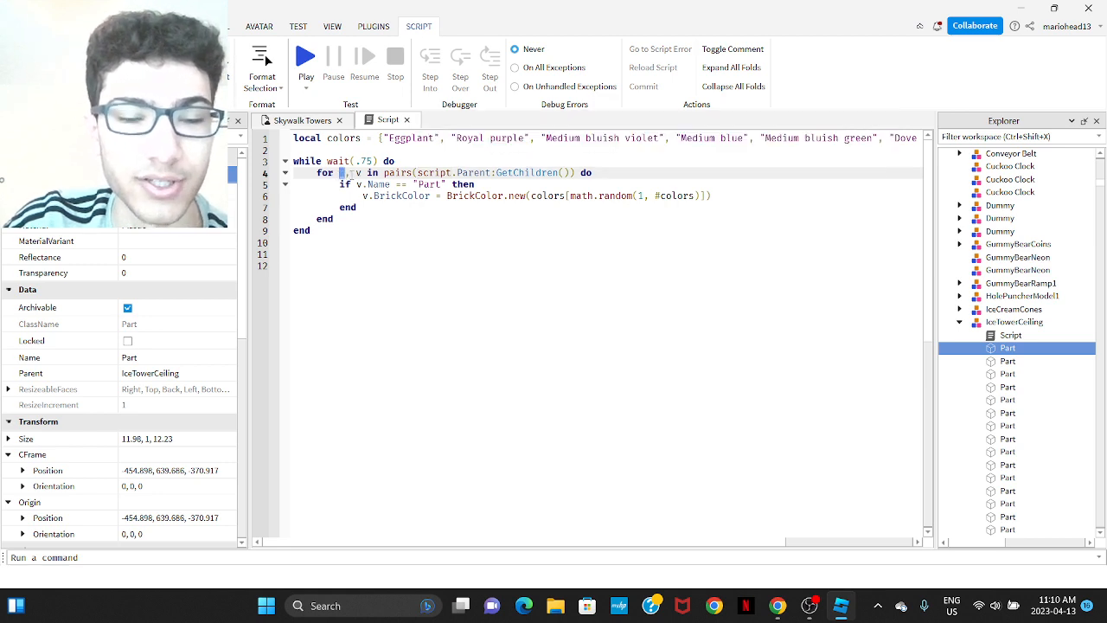
pyautogui.moveTo(351, 173); pyautogui.dragTo(339, 172)
pyautogui.click(341, 174)
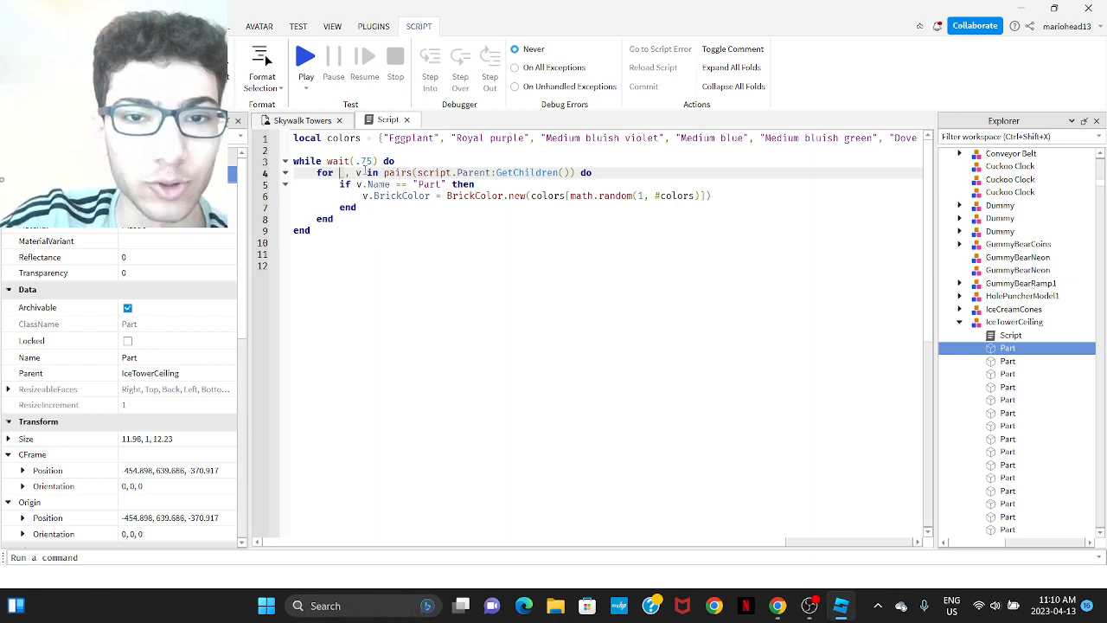
pyautogui.moveTo(378, 173); pyautogui.dragTo(435, 173)
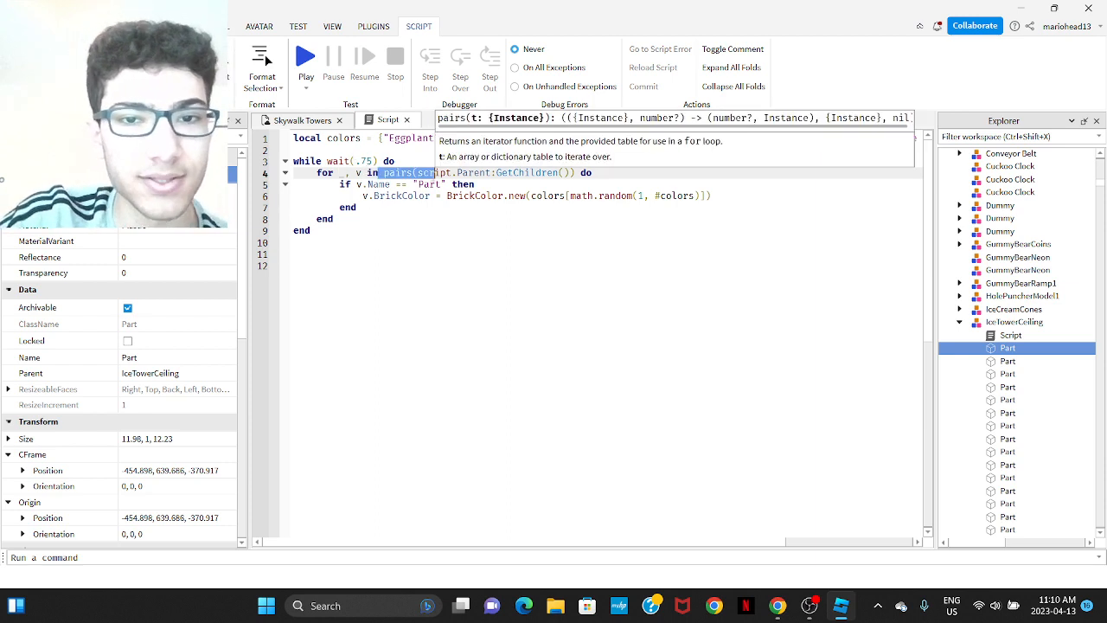
pyautogui.click(437, 173)
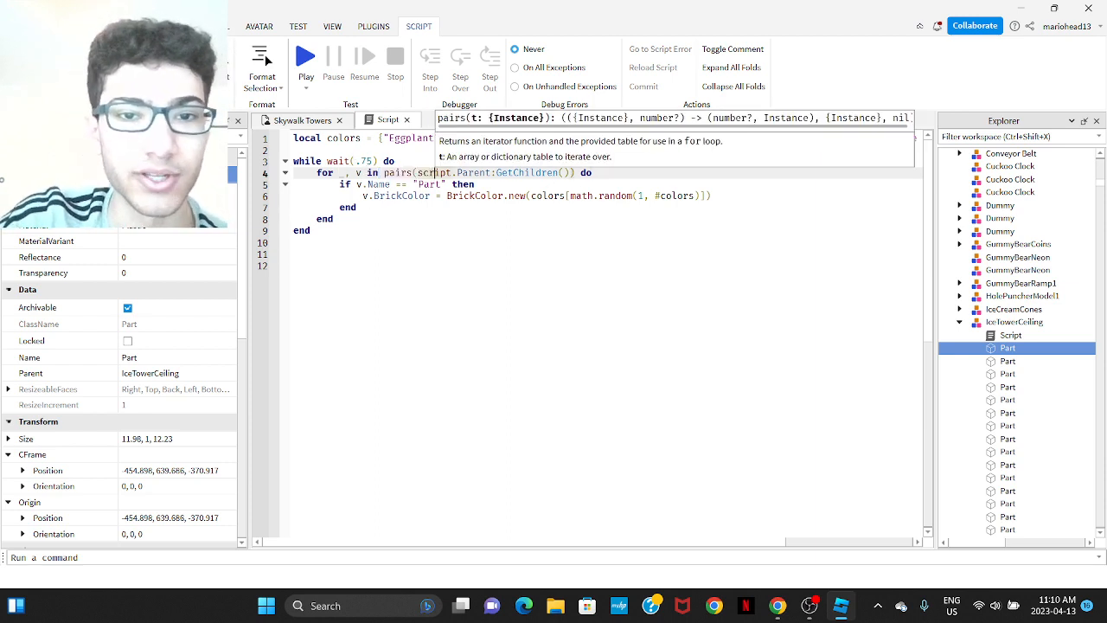
pyautogui.moveTo(576, 173); pyautogui.dragTo(379, 173)
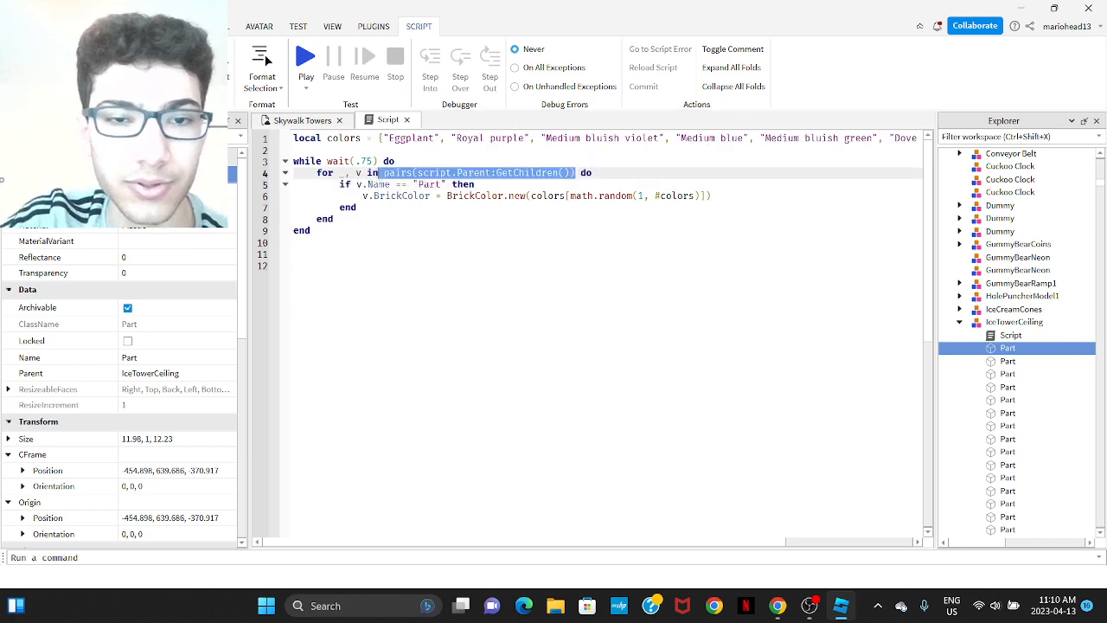
pyautogui.click(379, 173)
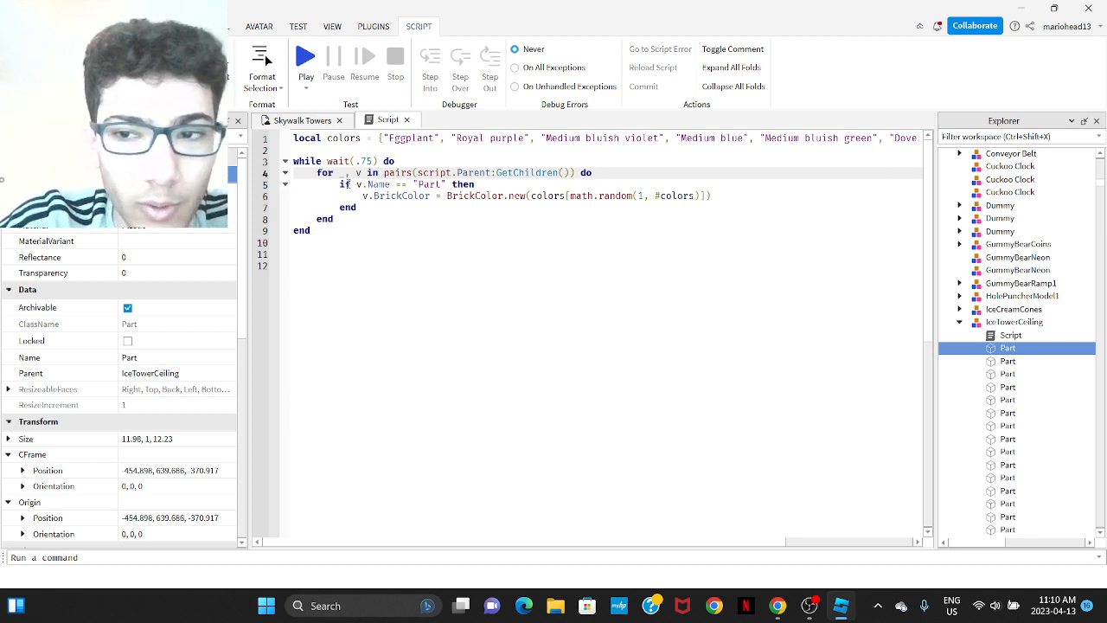
# Look through the list of Part objects inside the IceTowerCeiling model that the loop iterates over.
pyautogui.scroll(-6, 1016, 380)
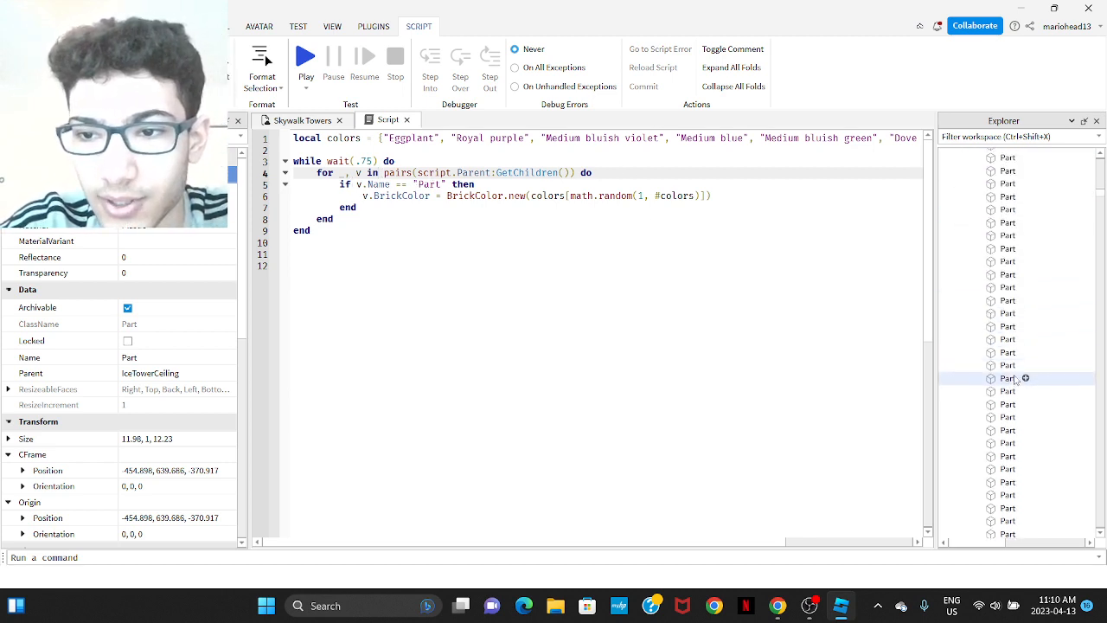
pyautogui.scroll(-10, 1016, 381)
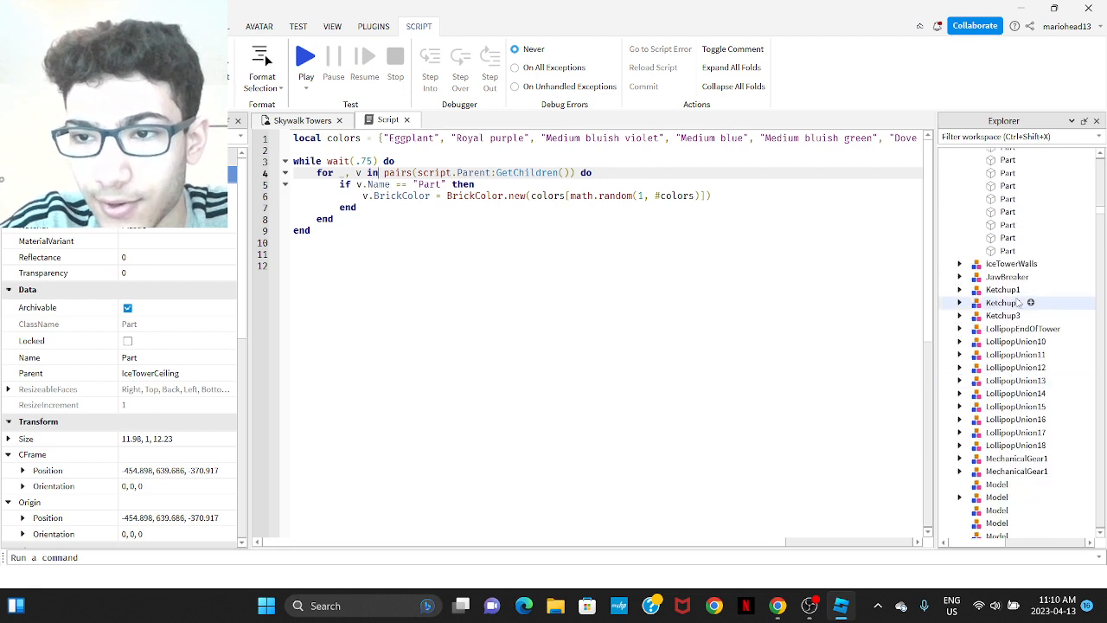
pyautogui.scroll(10, 1017, 322)
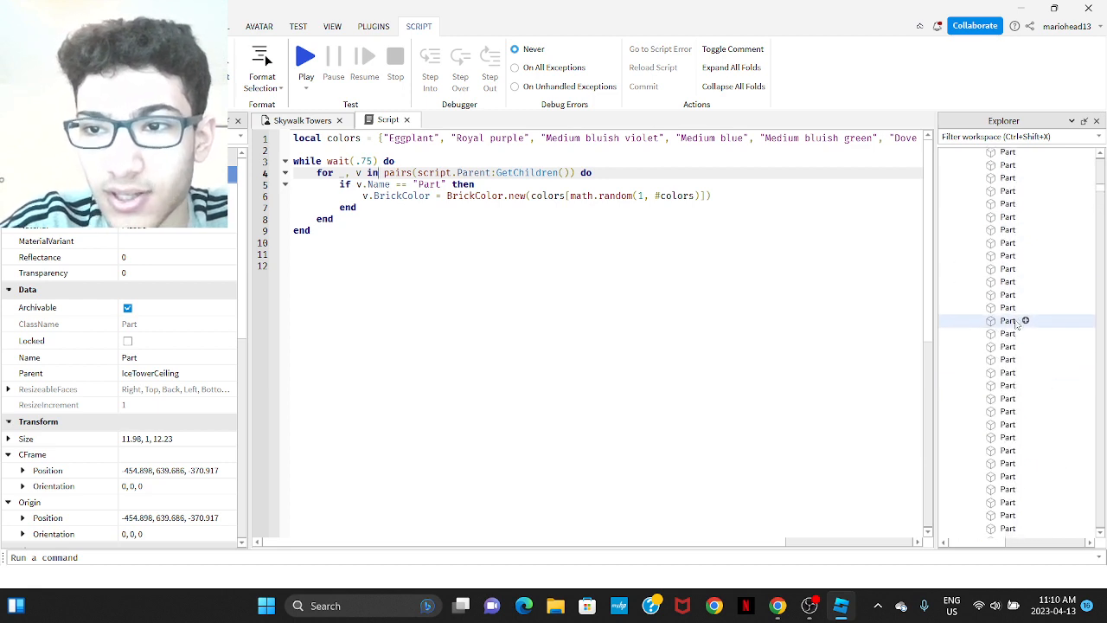
# Compare the Script object with the many Part objects listed inside the IceTowerCeiling model.
pyautogui.click(1008, 317)
pyautogui.scroll(1, 1017, 323)
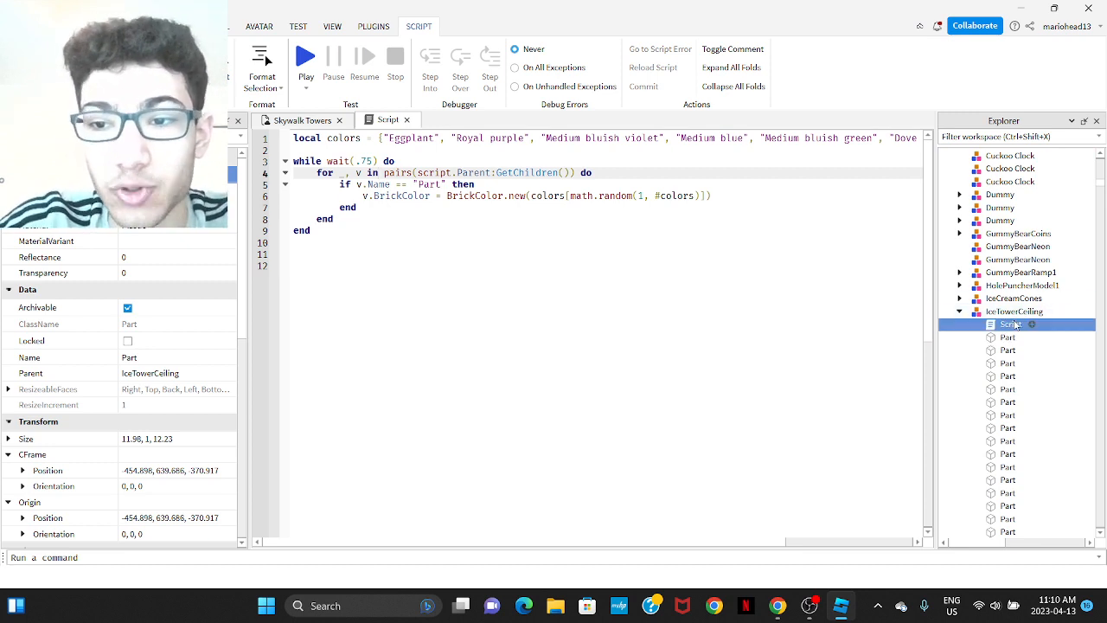
pyautogui.click(1011, 323)
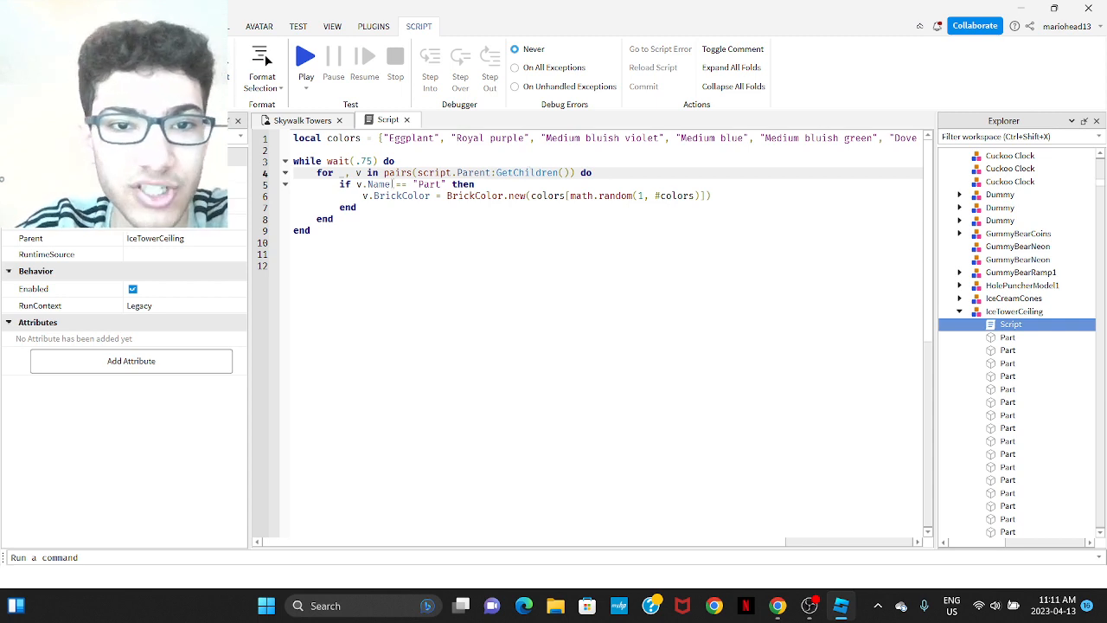
pyautogui.scroll(-6, 1003, 389)
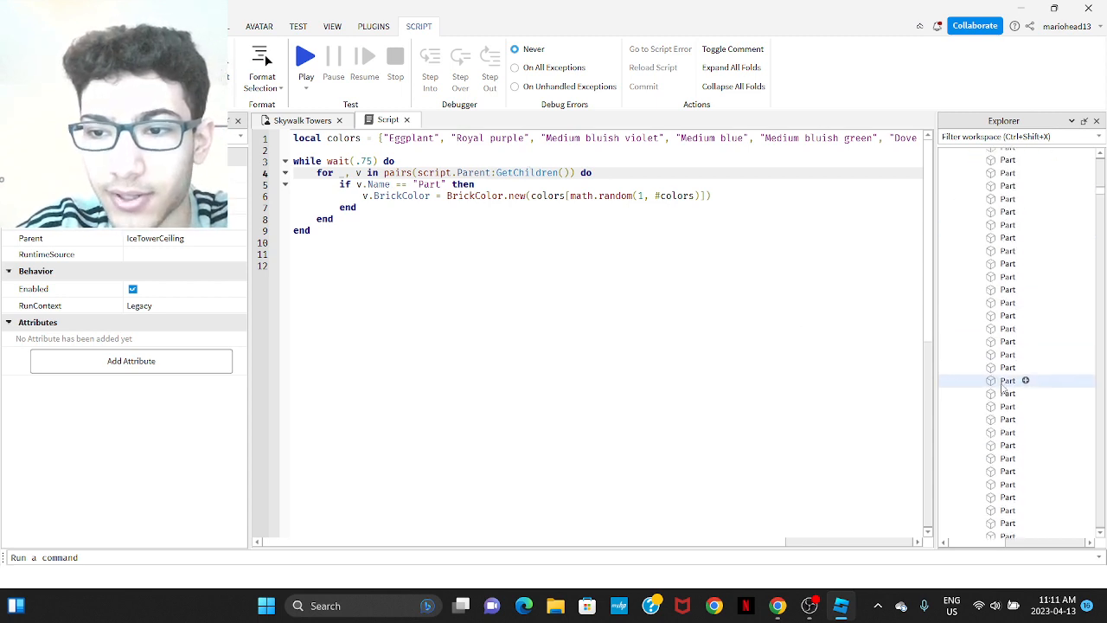
pyautogui.scroll(6, 1003, 389)
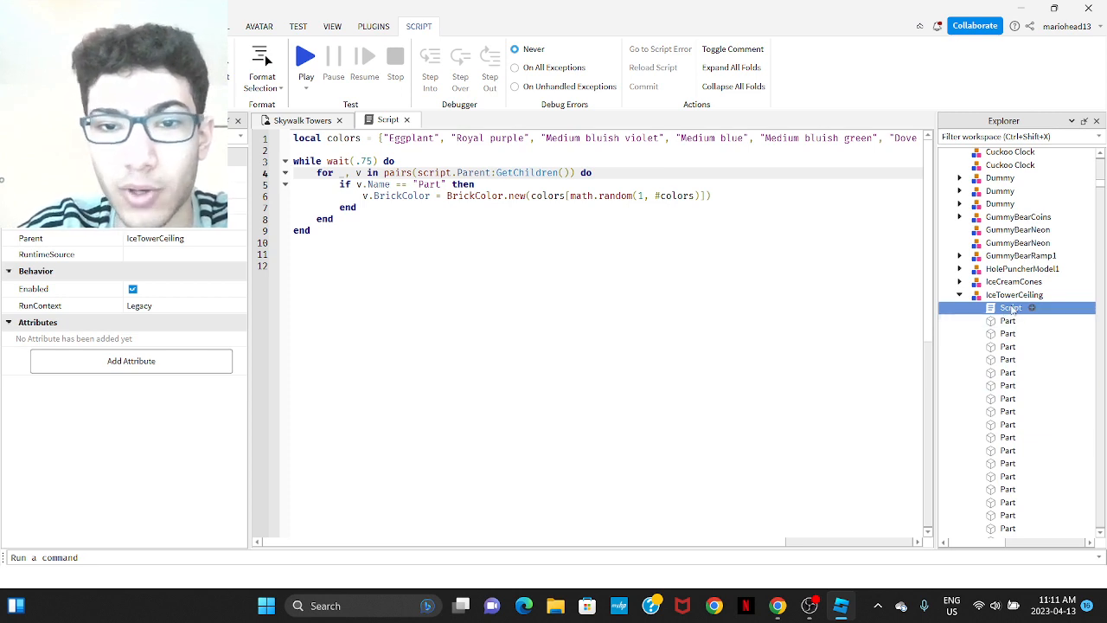
# Examine the "if v.Name == "Part" then" check on line 5 and trace through the v.BrickColor assignment on line 6.
pyautogui.click(570, 184)
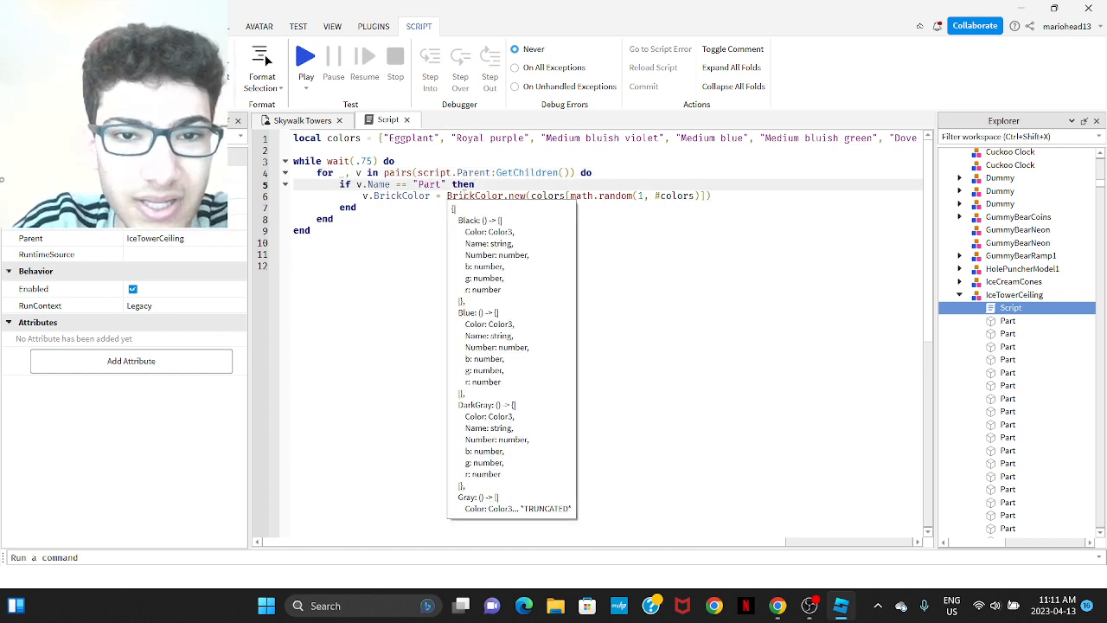
pyautogui.press('Down')
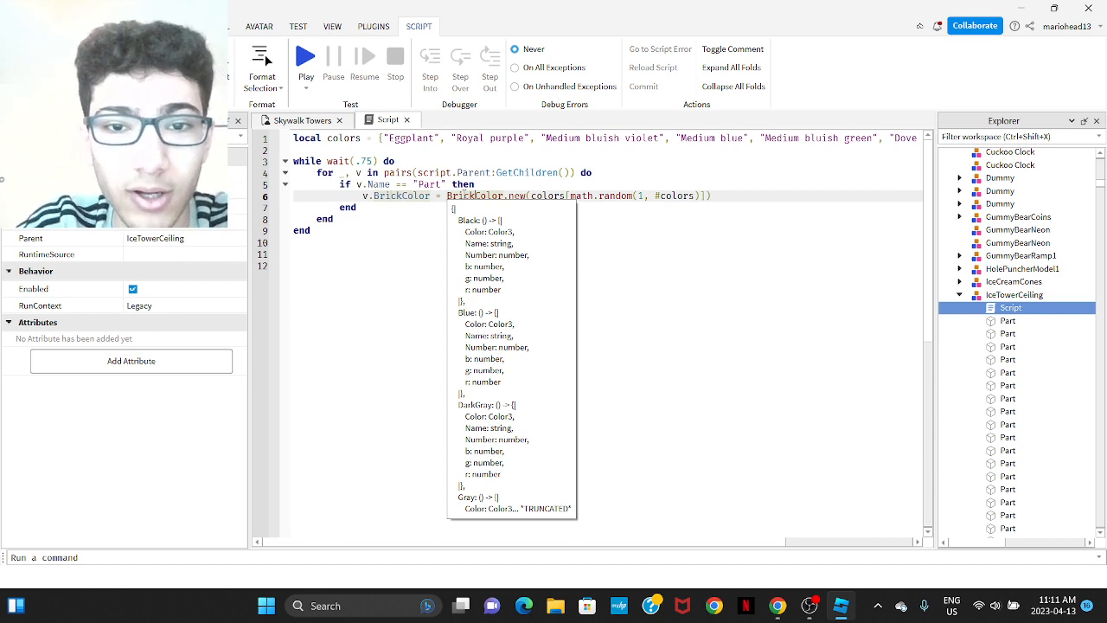
pyautogui.press('Right')
pyautogui.press('Right')
pyautogui.press('Right')
pyautogui.press('Right')
pyautogui.press('Right')
pyautogui.press('Right')
pyautogui.press('Right')
pyautogui.press('Right')
pyautogui.press('Right')
pyautogui.press('Right')
pyautogui.press('Right')
pyautogui.press('Right')
pyautogui.press('Right')
pyautogui.press('Right')
pyautogui.press('Right')
pyautogui.press('Left')
pyautogui.press('Left')
pyautogui.press('Left')
pyautogui.press('Left')
pyautogui.press('Left')
pyautogui.press('Left')
pyautogui.press('Left')
pyautogui.press('Right')
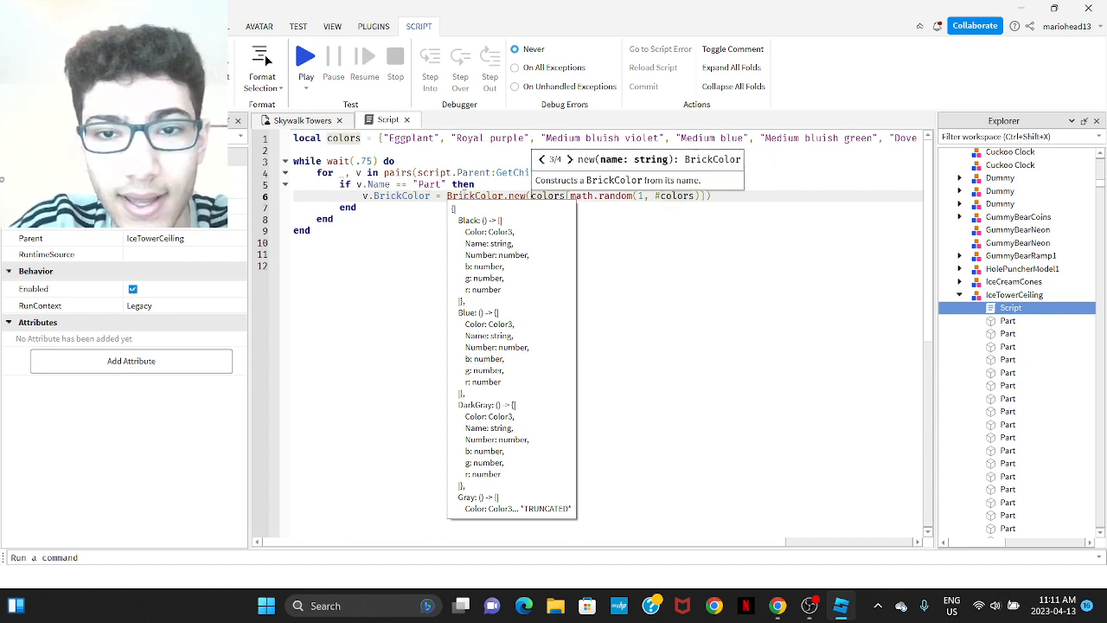
pyautogui.press('Right')
pyautogui.press('Right')
pyautogui.press('Right')
pyautogui.press('Right')
pyautogui.press('Right')
pyautogui.press('Right')
pyautogui.press('Right')
pyautogui.press('Right')
pyautogui.press('Right')
pyautogui.press('Right')
pyautogui.press('Right')
pyautogui.press('Right')
pyautogui.press('Right')
pyautogui.press('Right')
pyautogui.press('Right')
pyautogui.press('Right')
pyautogui.press('Right')
pyautogui.press('Right')
pyautogui.press('Right')
pyautogui.press('Right')
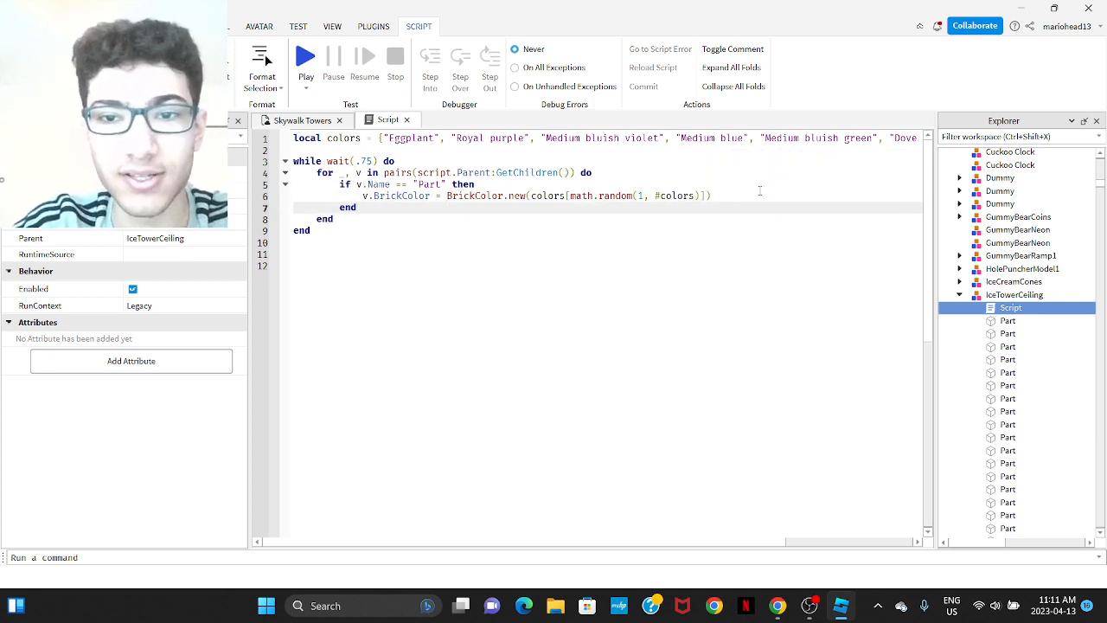
pyautogui.press('Return')
pyautogui.write('v.co')
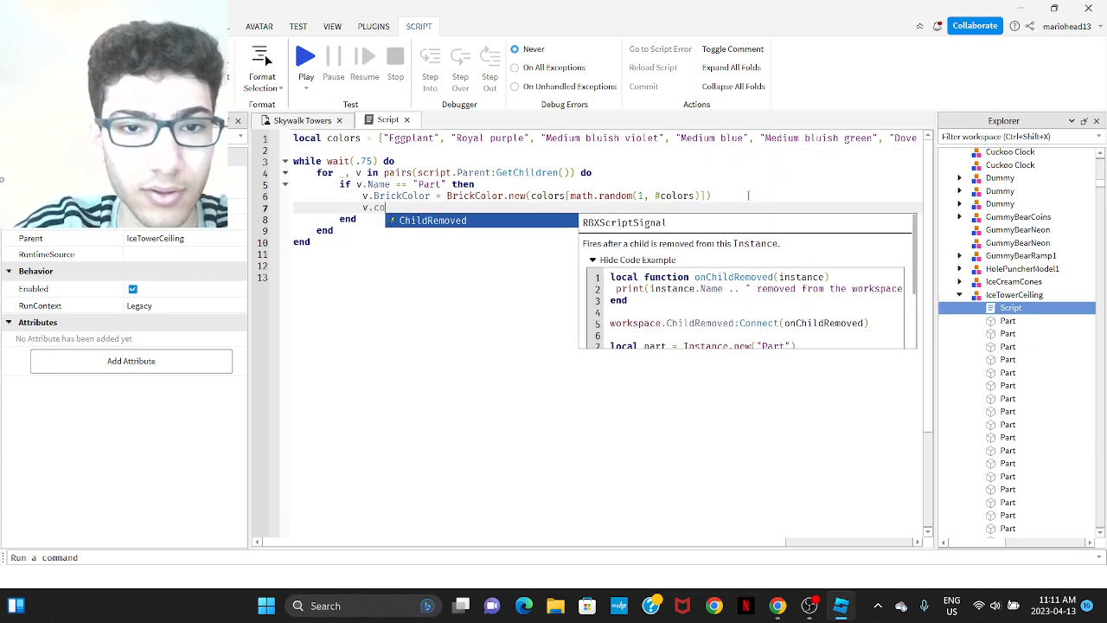
pyautogui.press('BackSpace')
pyautogui.press('BackSpace')
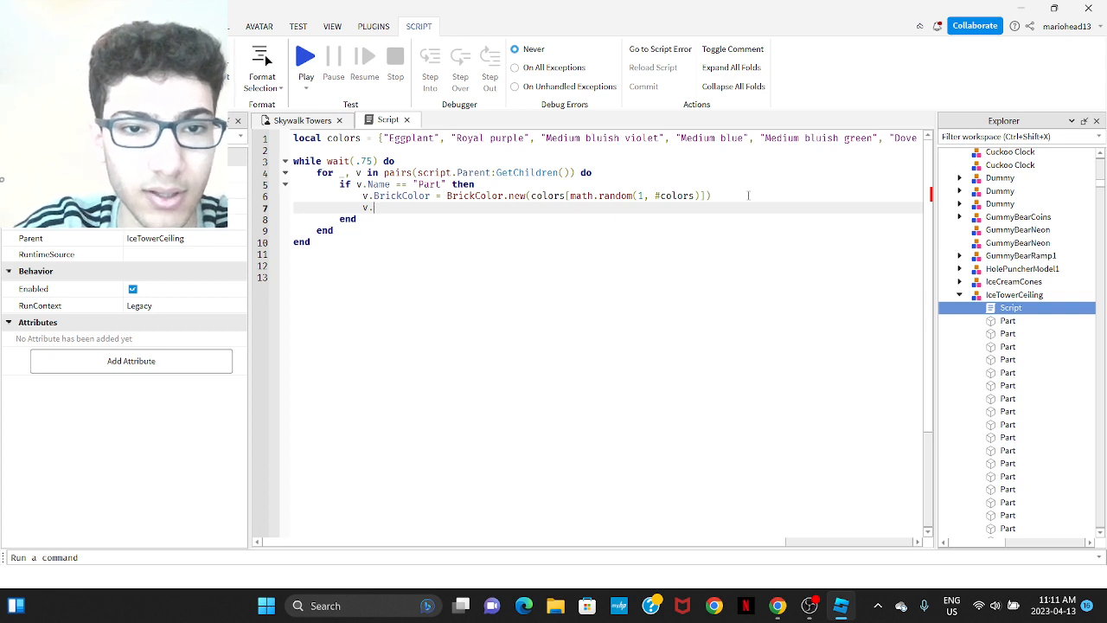
pyautogui.write('co')
pyautogui.press('BackSpace')
pyautogui.press('BackSpace')
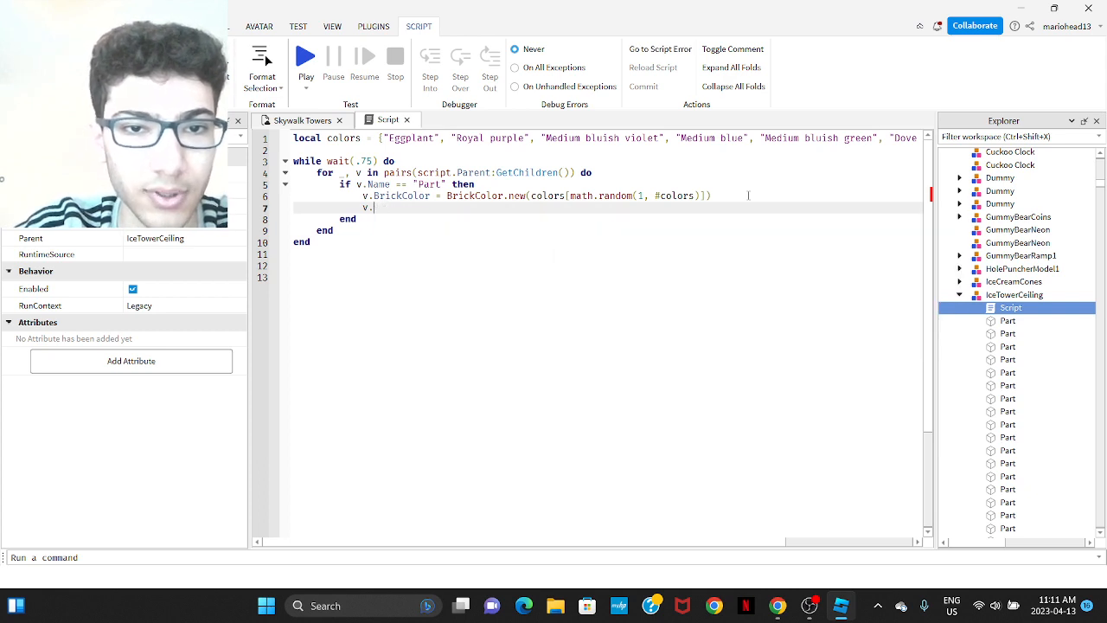
pyautogui.click(1026, 346)
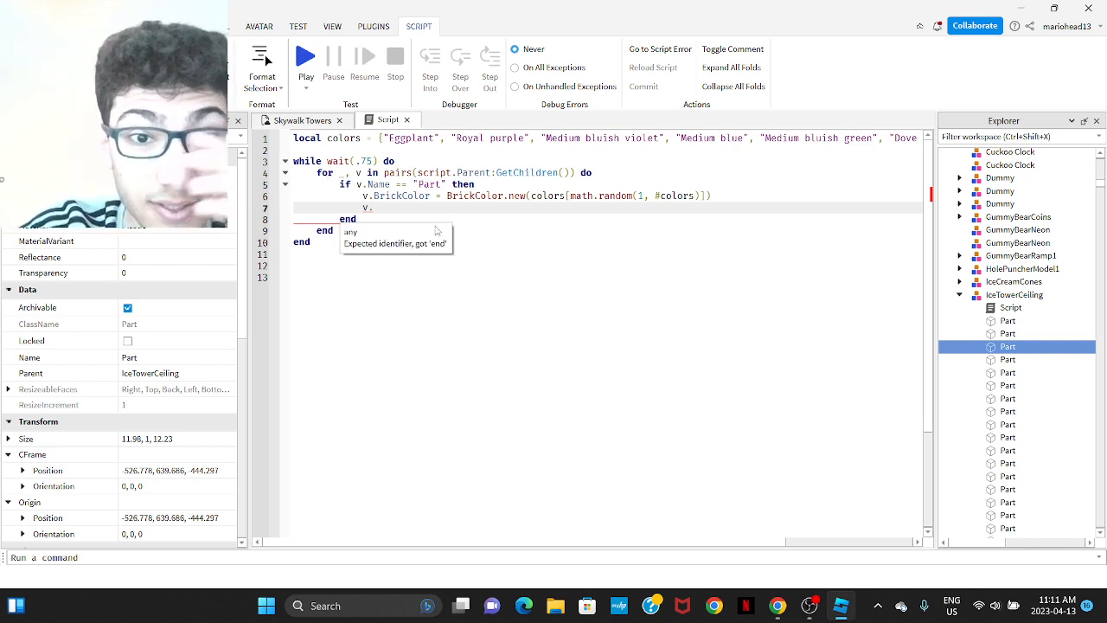
pyautogui.press('BackSpace')
pyautogui.press('BackSpace')
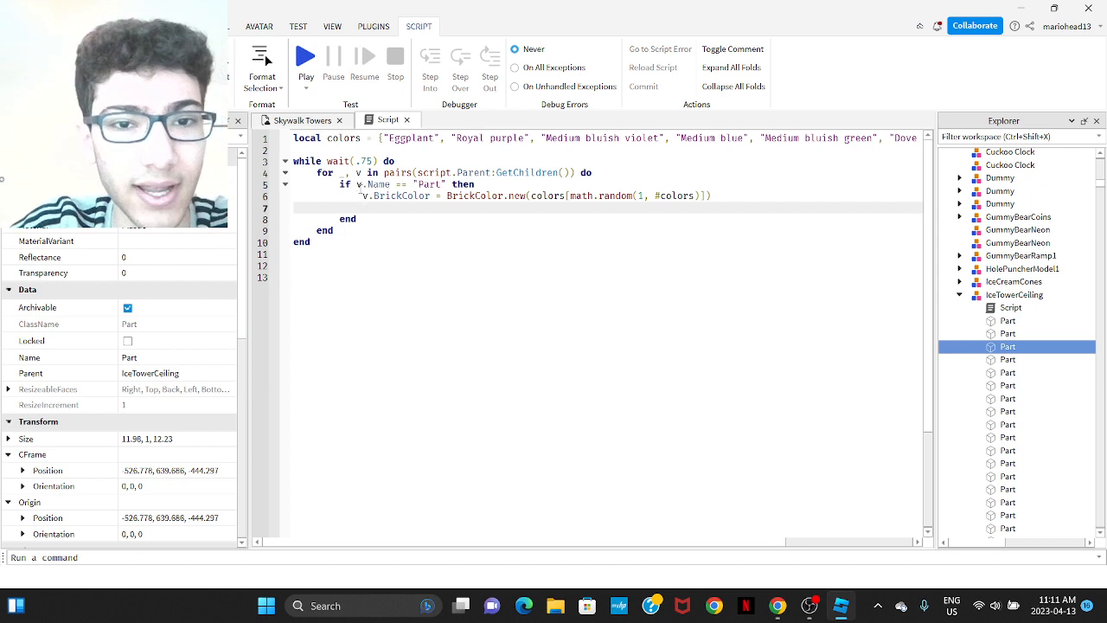
# Highlight the BrickColor.new call on line 6 and its "colors[math.random(1, #colors)]" argument.
pyautogui.moveTo(447, 196)
pyautogui.mouseDown()
pyautogui.moveTo(565, 195)
pyautogui.moveTo(473, 184)
pyautogui.moveTo(714, 196)
pyautogui.mouseUp()
pyautogui.click(547, 195)
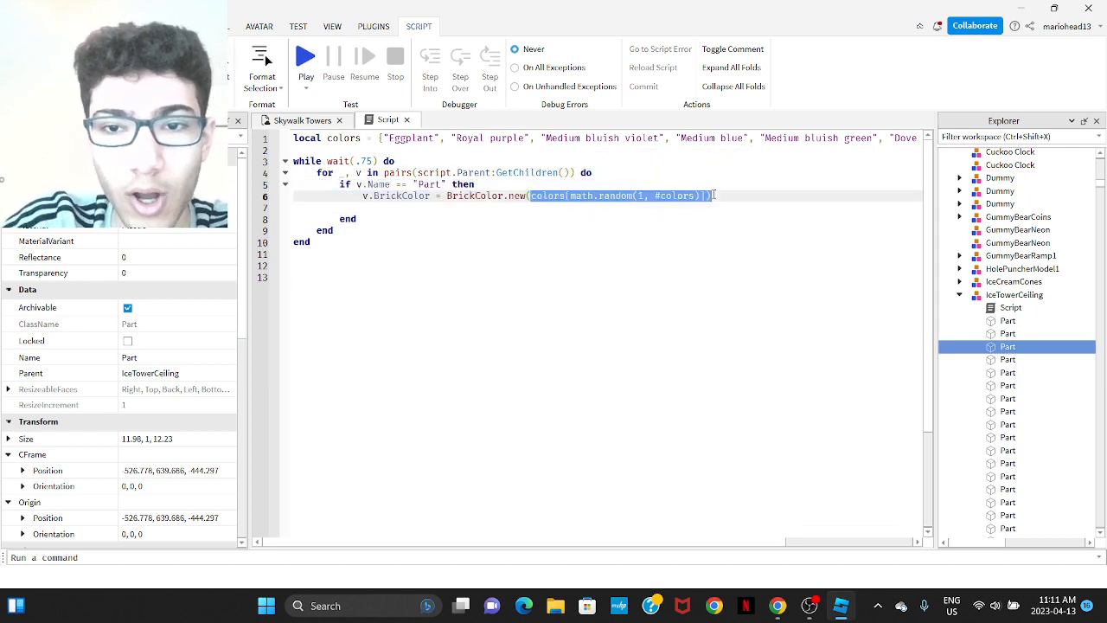
pyautogui.click(714, 194)
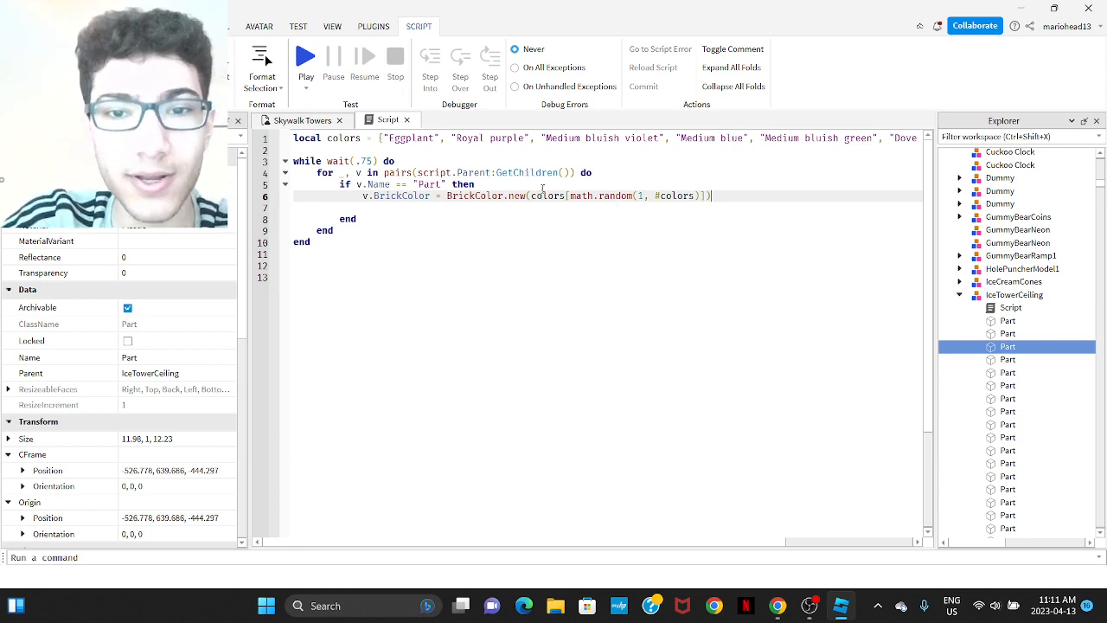
pyautogui.moveTo(531, 195); pyautogui.dragTo(705, 196)
pyautogui.click(706, 197)
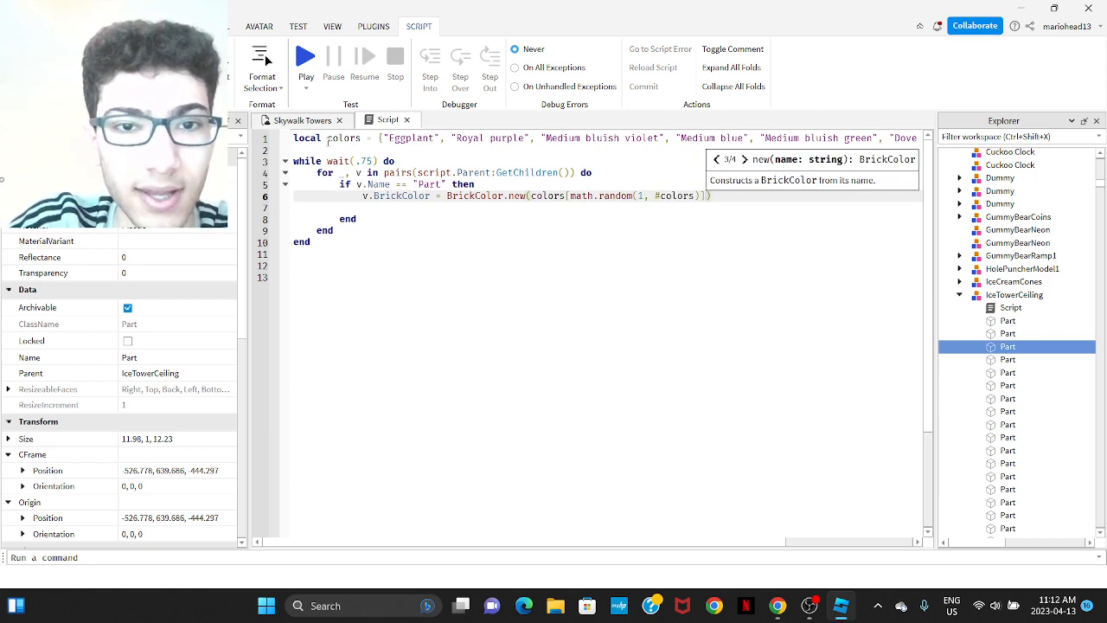
pyautogui.click(600, 158)
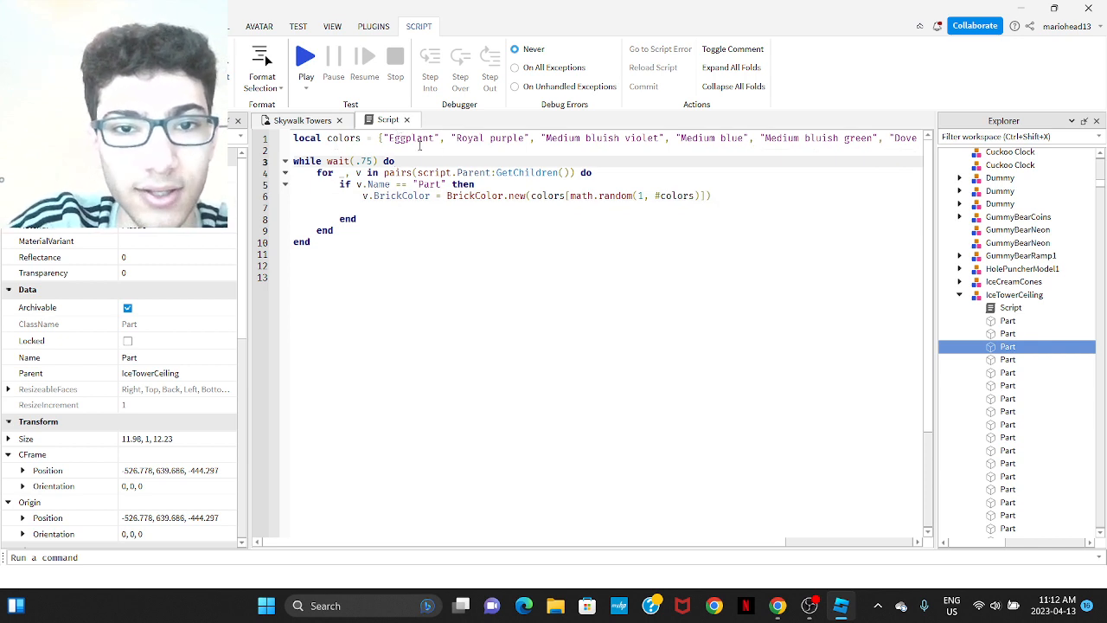
# Highlight the colors table name on line 6, its bracketed index expression, and the math.random function name.
pyautogui.doubleClick(546, 195)
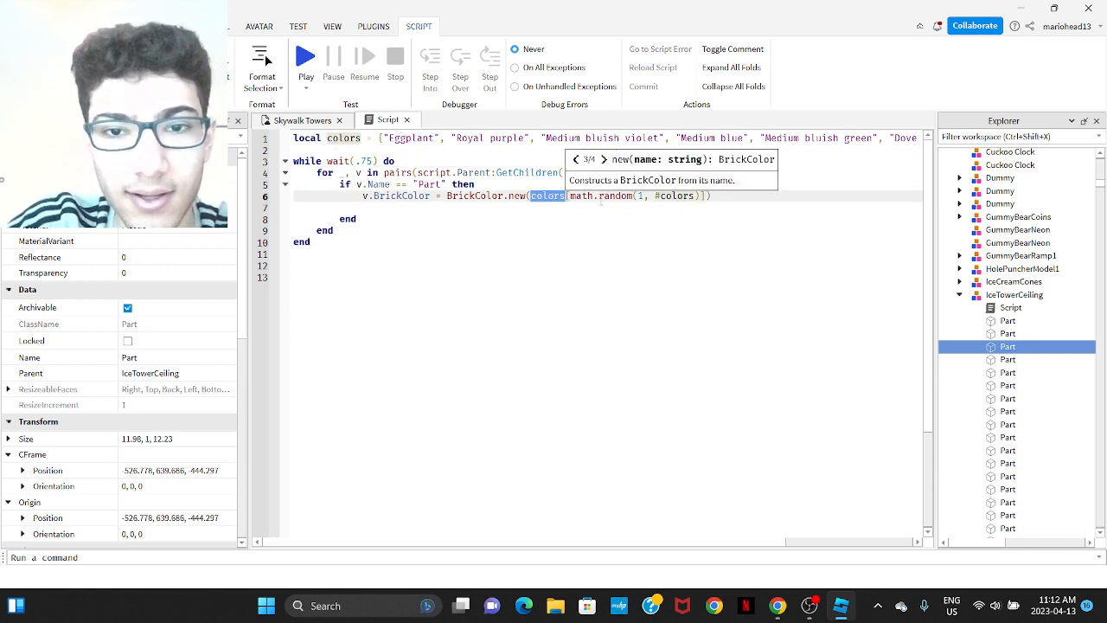
pyautogui.moveTo(566, 196); pyautogui.dragTo(698, 197)
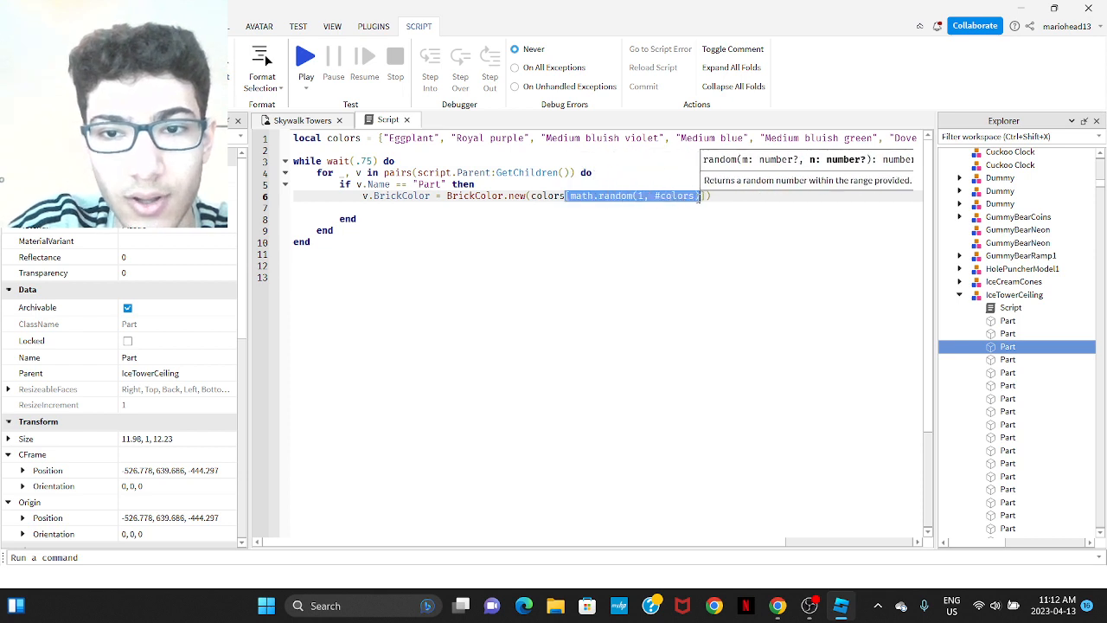
pyautogui.click(657, 197)
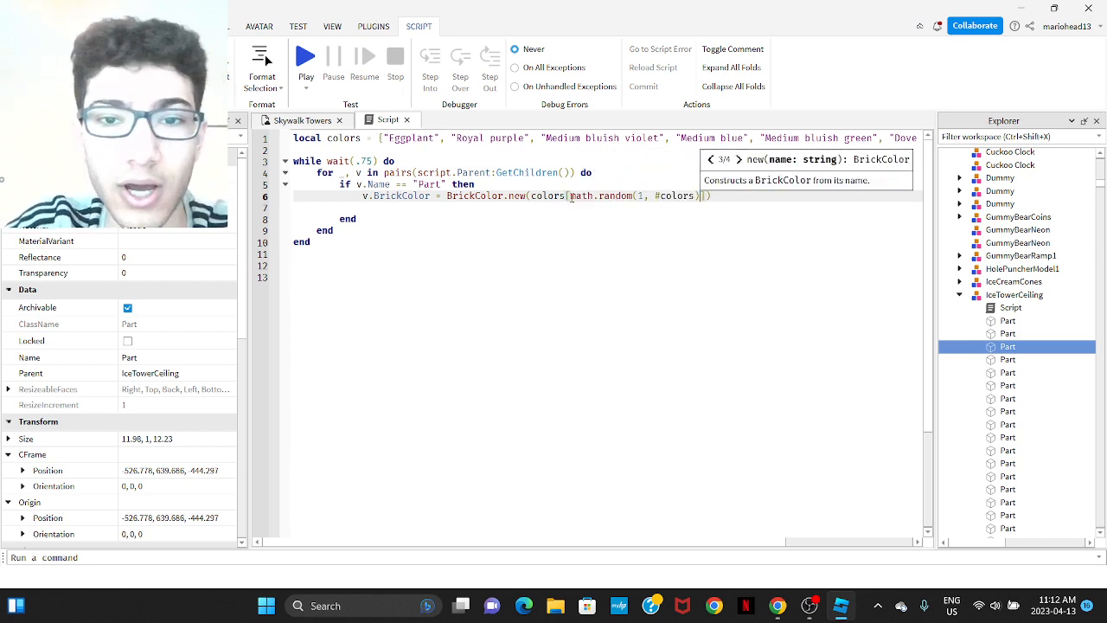
pyautogui.moveTo(571, 196); pyautogui.dragTo(629, 197)
pyautogui.click(630, 197)
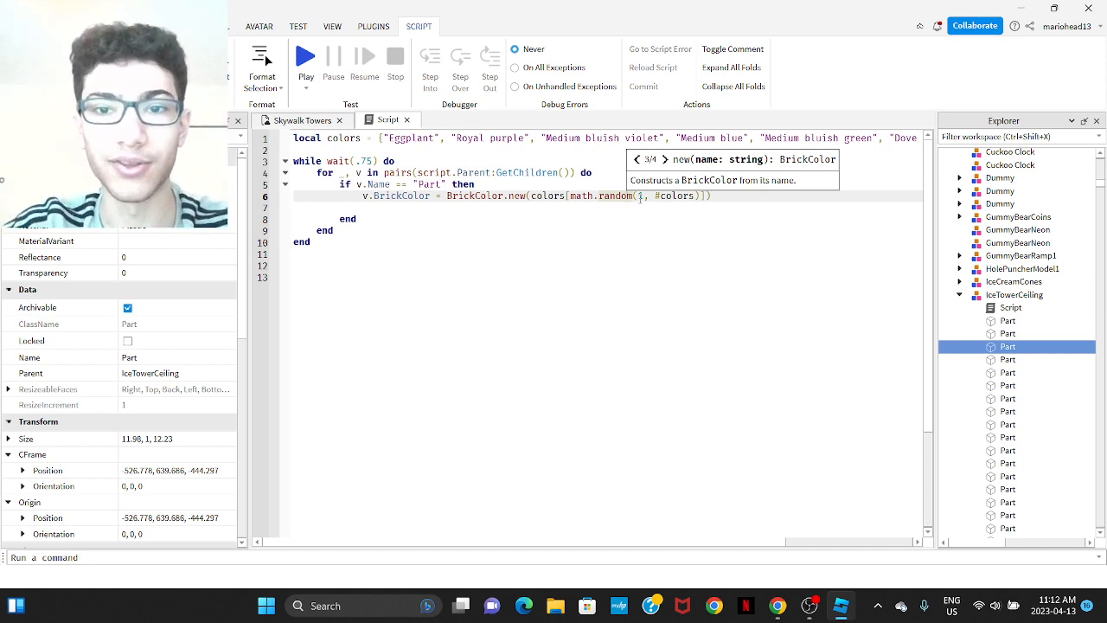
# Examine the two math.random arguments on line 6, the lower bound 1 and the upper bound "#colors".
pyautogui.click(640, 197)
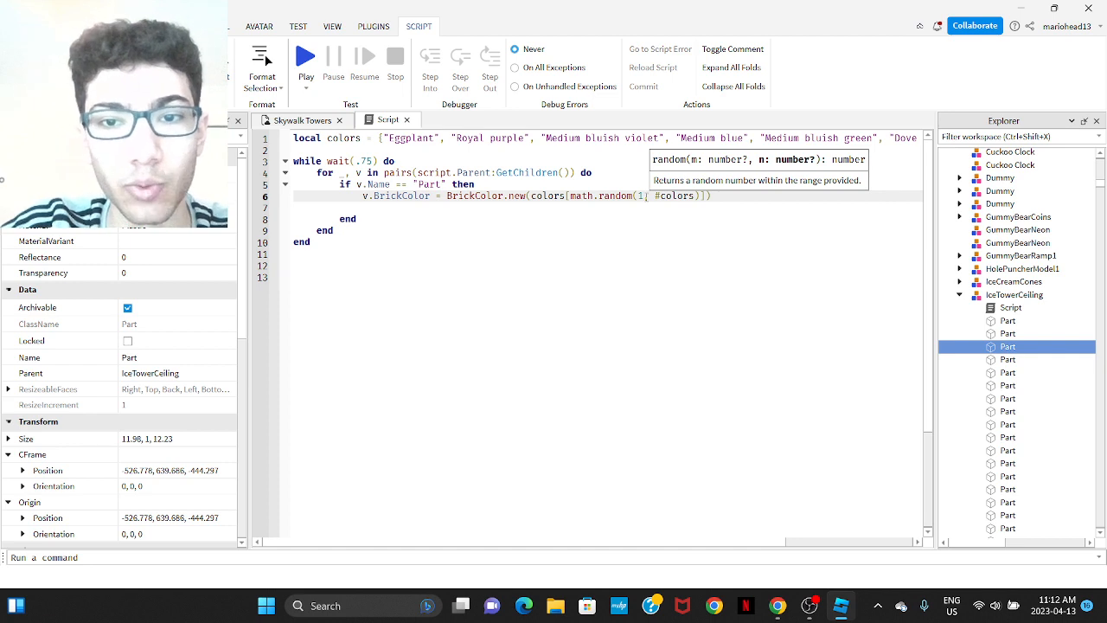
pyautogui.doubleClick(668, 197)
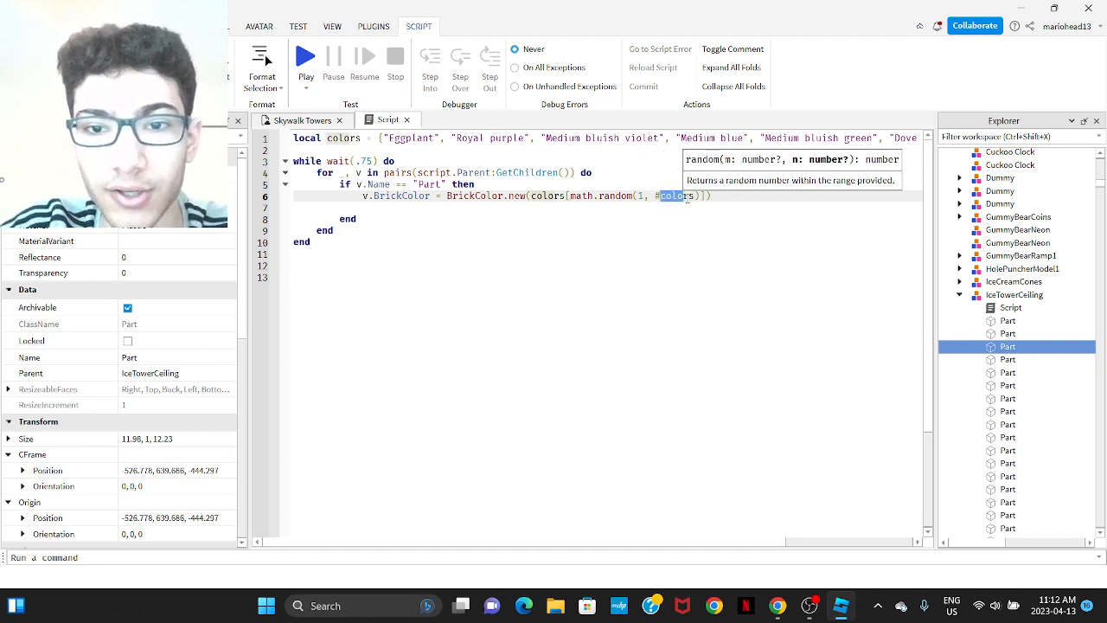
pyautogui.click(690, 197)
pyautogui.doubleClick(659, 196)
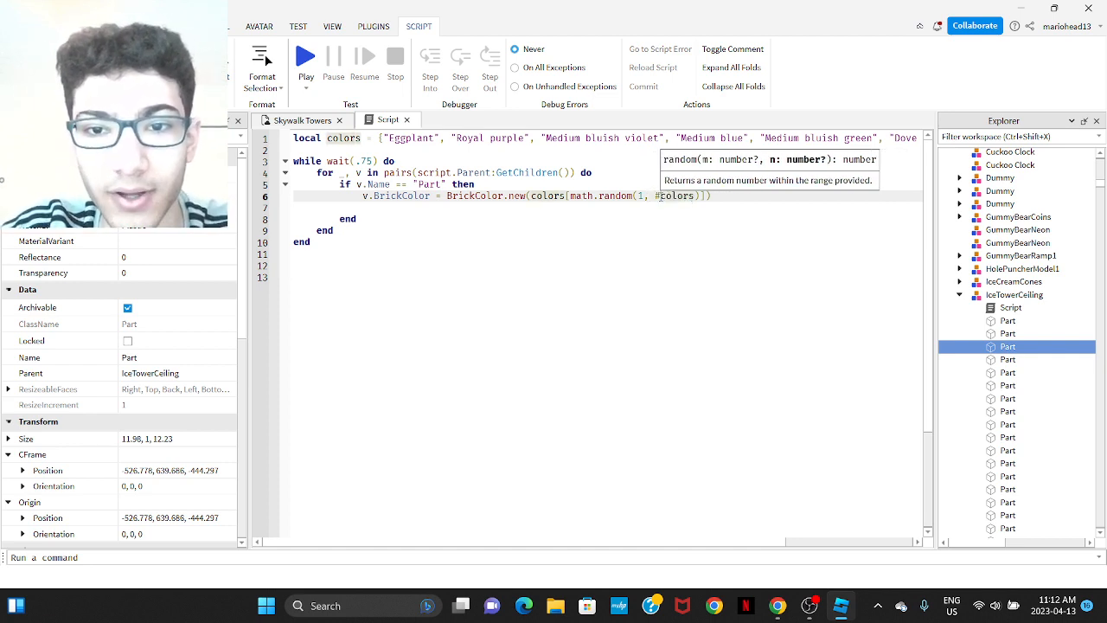
pyautogui.click(655, 196)
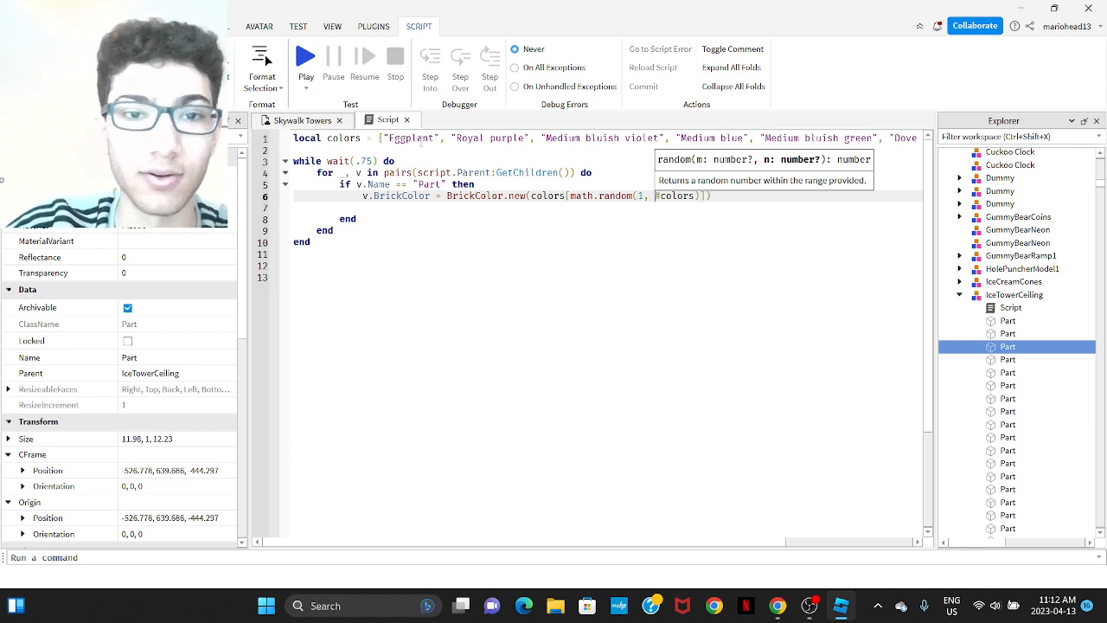
# Go through the color names in the line 1 list from "Eggplant" to "Dove blue", highlighting words in the entries.
pyautogui.click(426, 140)
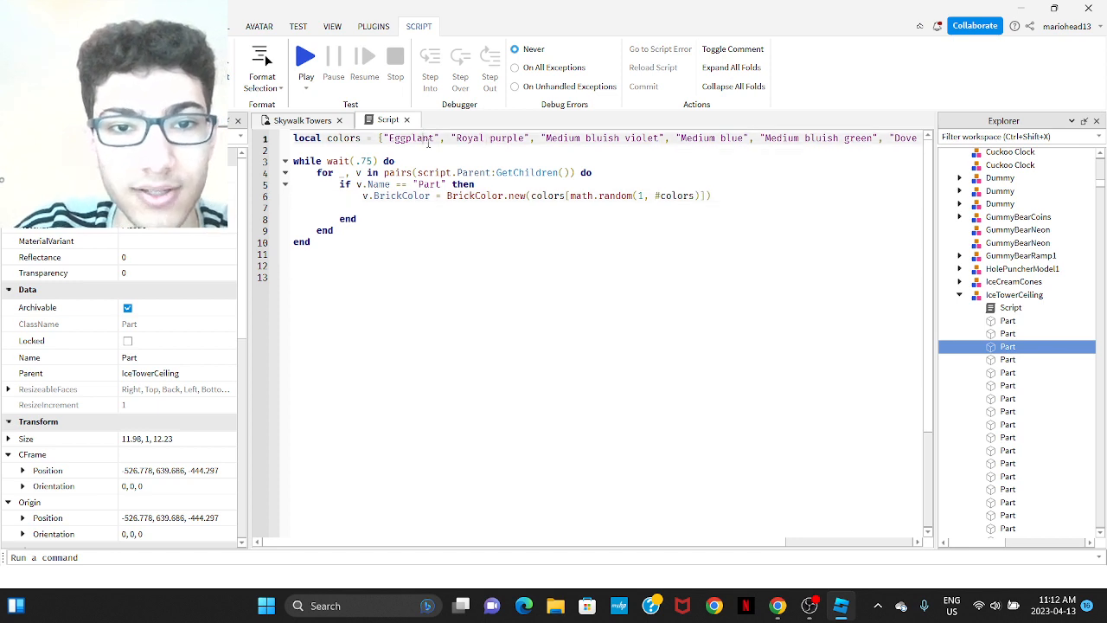
pyautogui.doubleClick(508, 139)
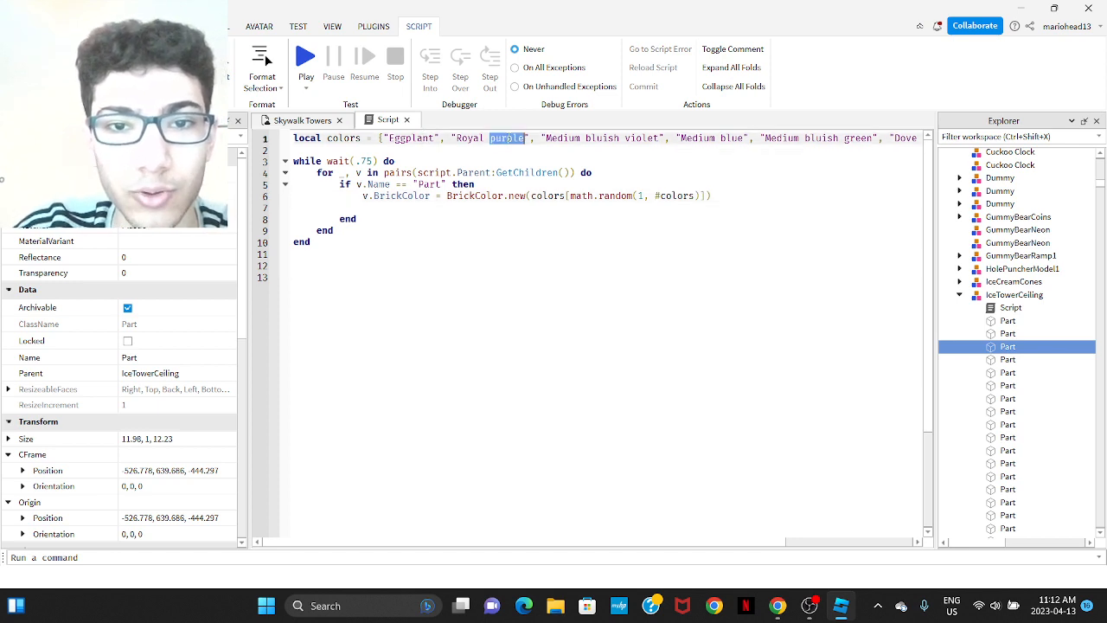
pyautogui.doubleClick(628, 139)
pyautogui.moveTo(591, 543); pyautogui.dragTo(746, 528)
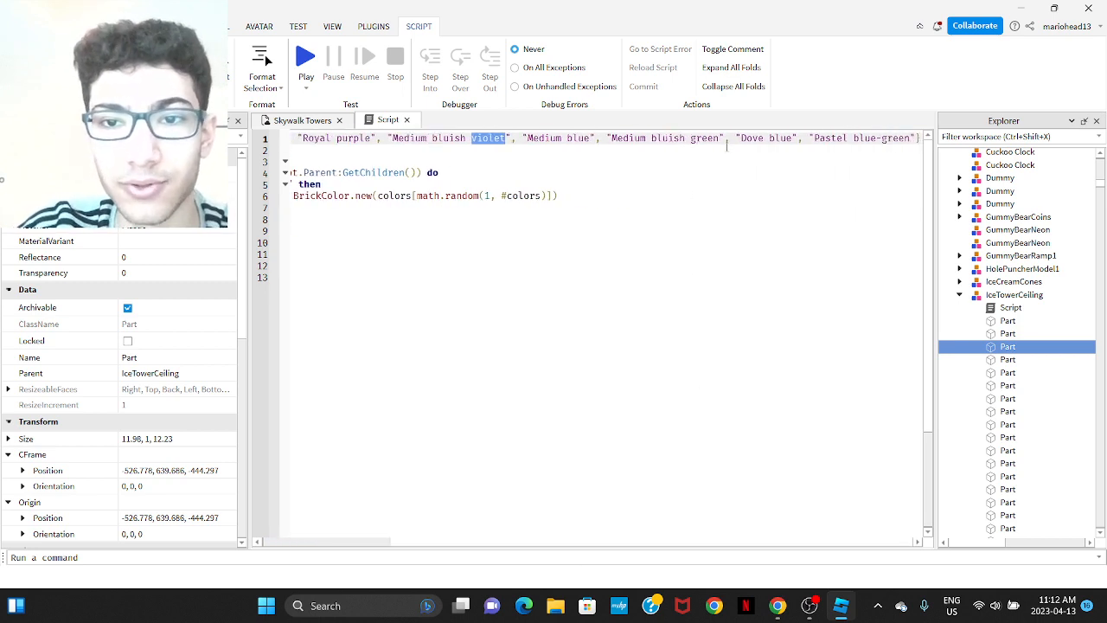
pyautogui.doubleClick(778, 138)
pyautogui.moveTo(711, 543); pyautogui.dragTo(557, 543)
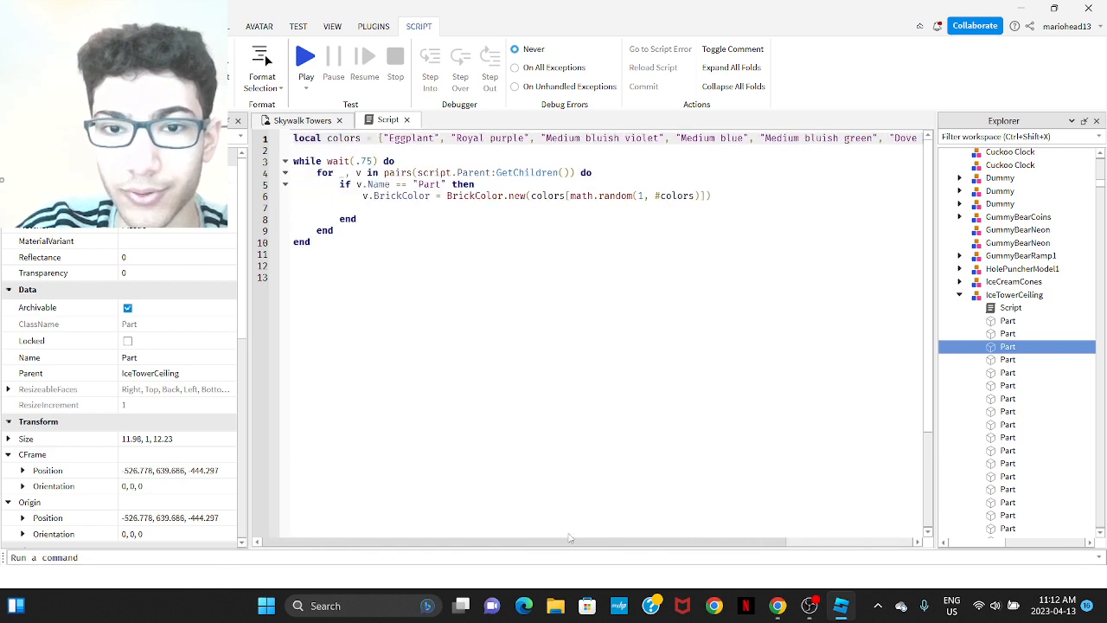
# Highlight the 1 and "colors" in the math.random range, and mark "Medium blue" on line 1 as an example pick.
pyautogui.doubleClick(640, 195)
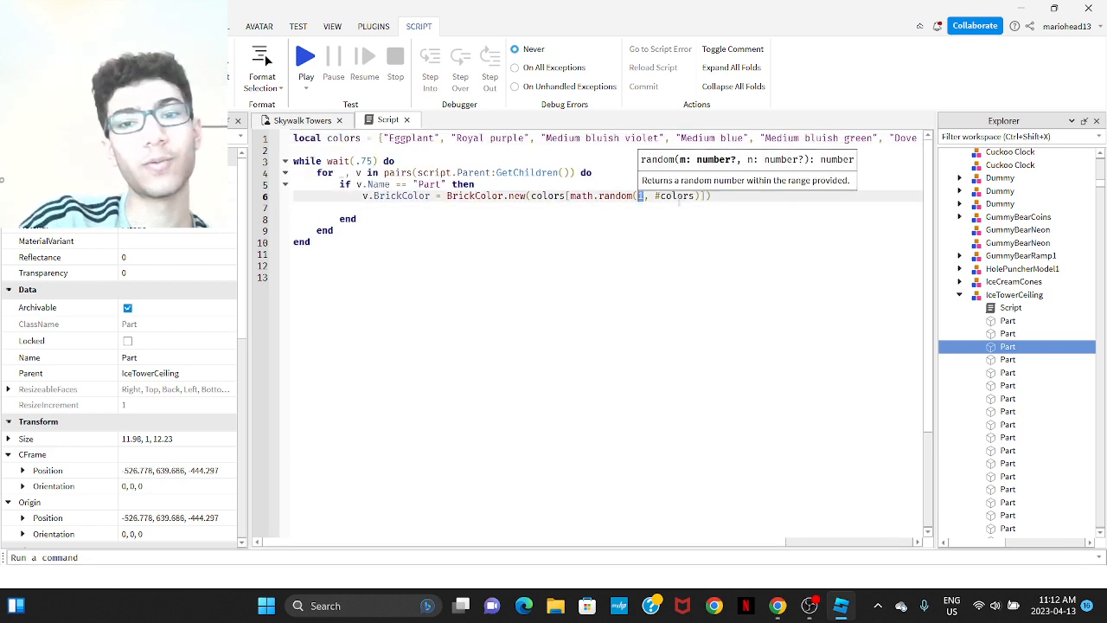
pyautogui.doubleClick(680, 195)
pyautogui.click(646, 206)
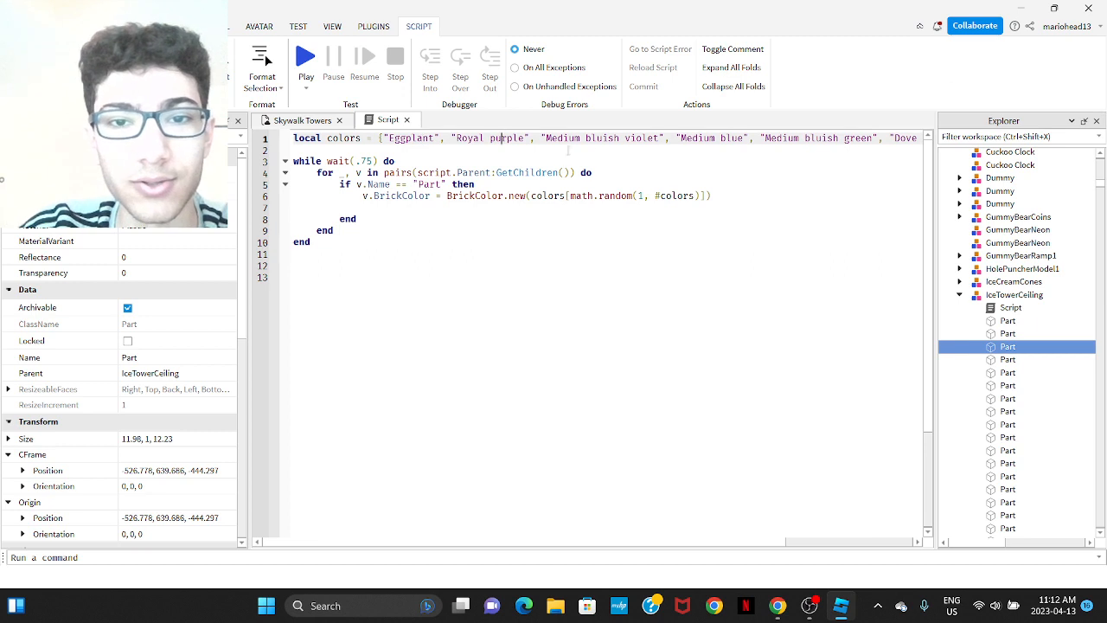
pyautogui.moveTo(749, 140); pyautogui.dragTo(673, 138)
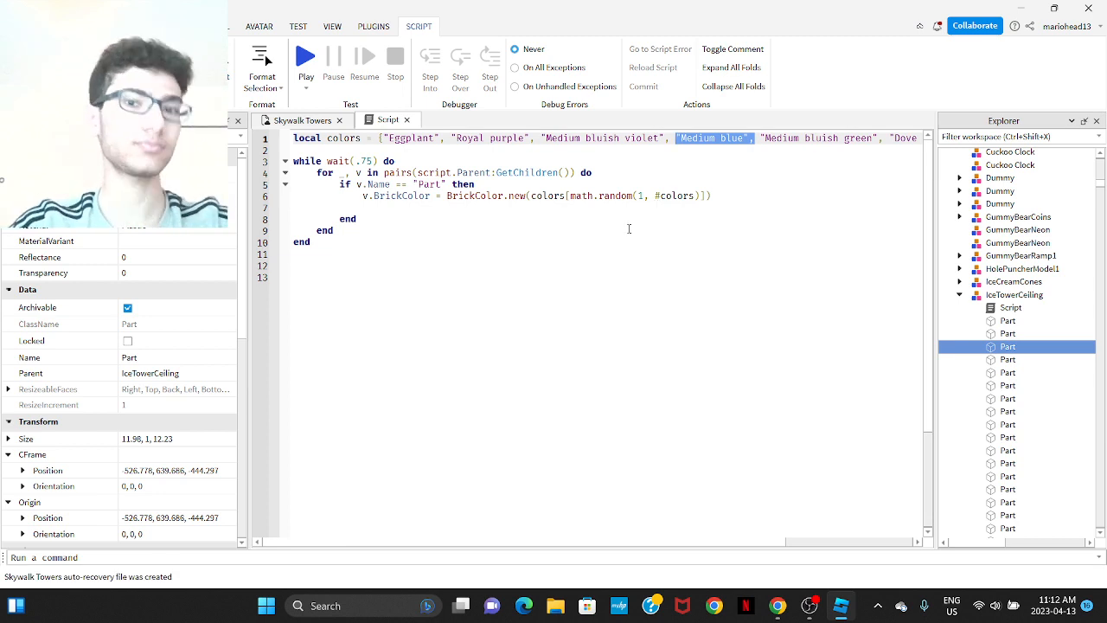
# Highlight "Eggplant" as the first list entry, and match "#colors" on line 6 to the end of the list.
pyautogui.click(414, 208)
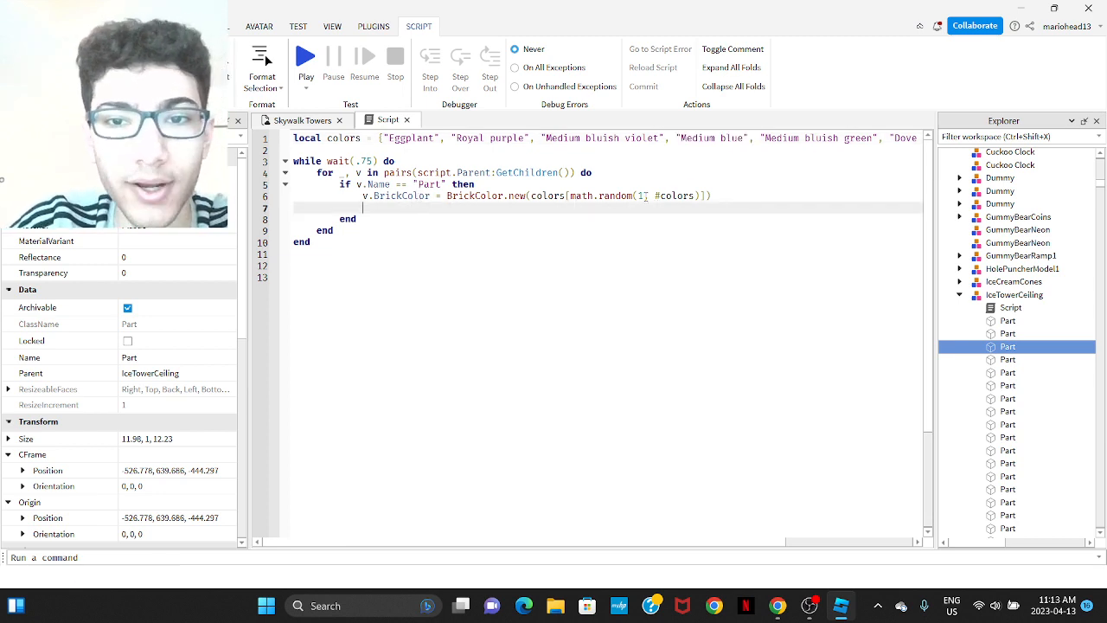
pyautogui.doubleClick(401, 139)
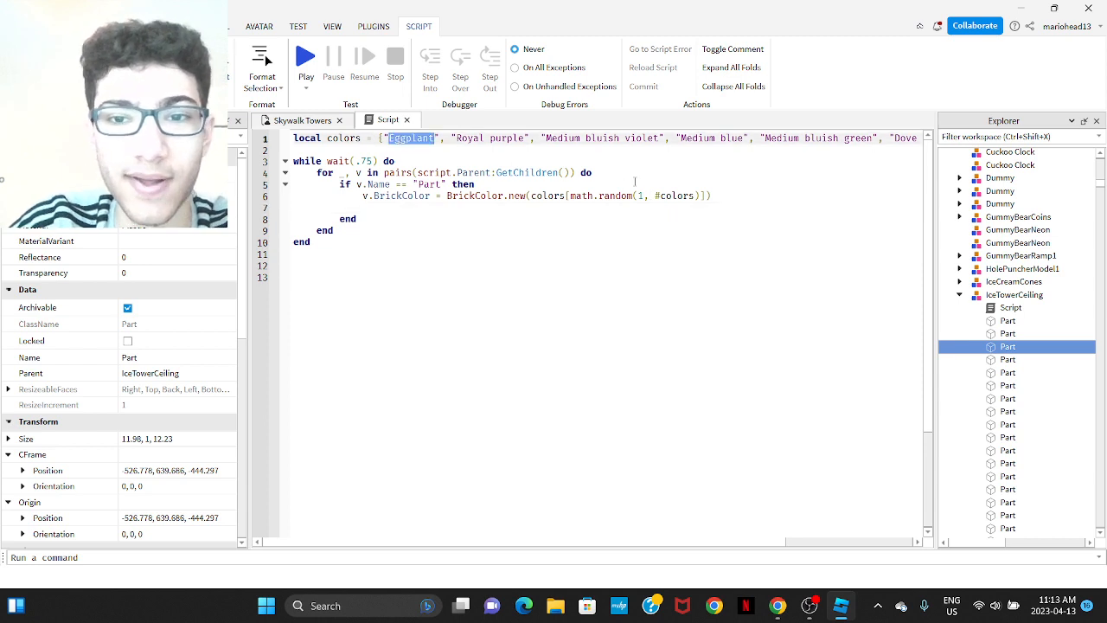
pyautogui.doubleClick(678, 196)
pyautogui.hscroll(3, 775, 534)
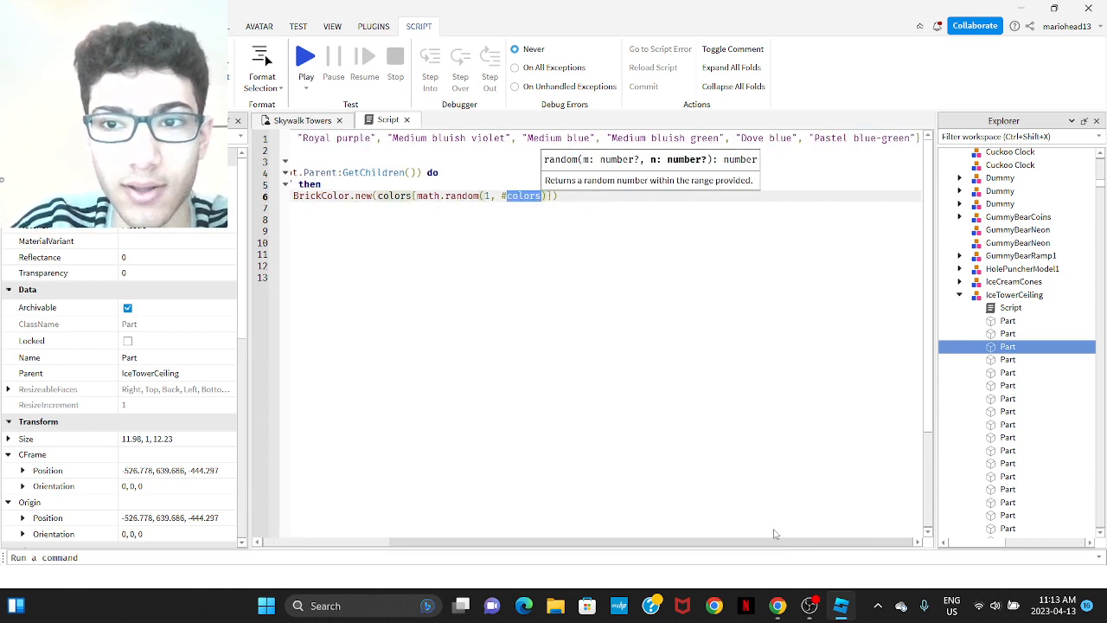
# Append an empty string entry after "Pastel blue-green" in the line 1 color list, and look up the bright red's name in the BrickColor palette.
pyautogui.click(791, 507)
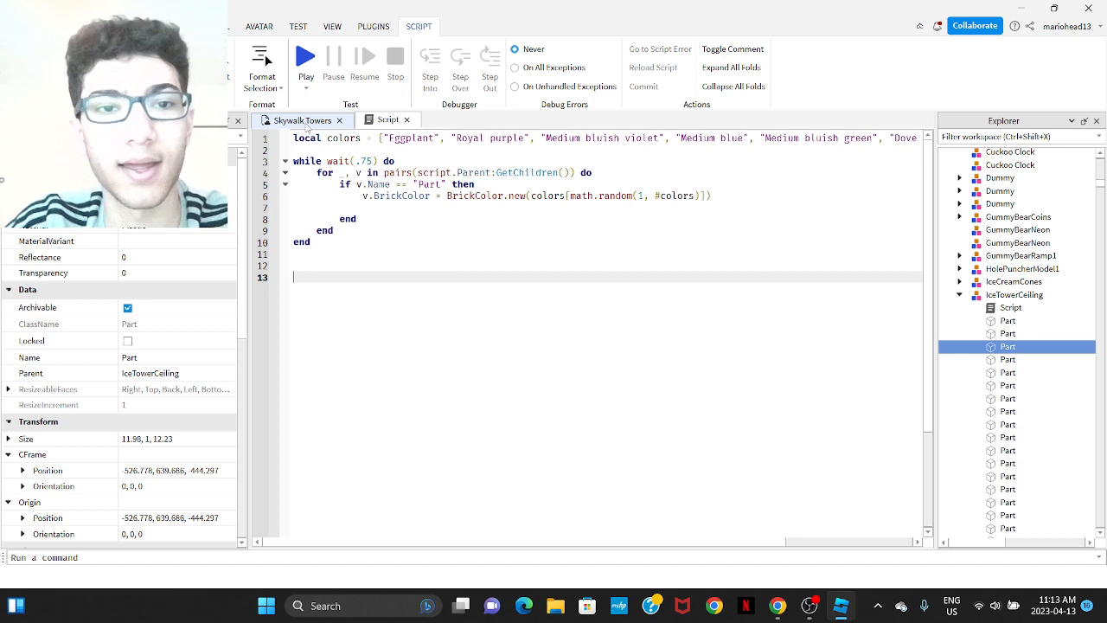
pyautogui.hscroll(3, 632, 548)
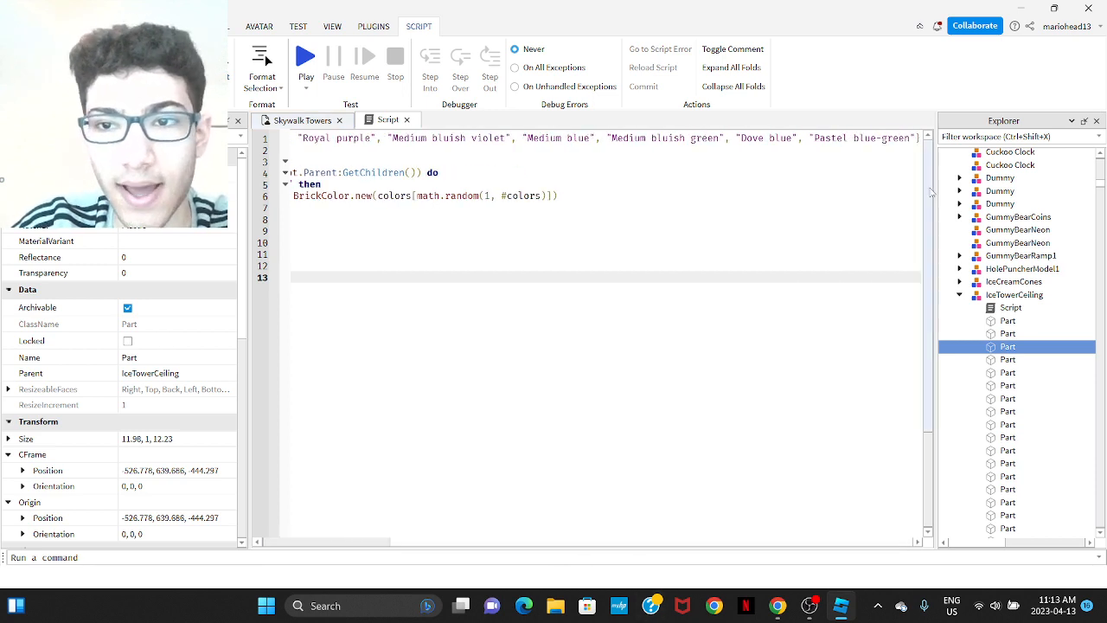
pyautogui.click(915, 141)
pyautogui.write('"')
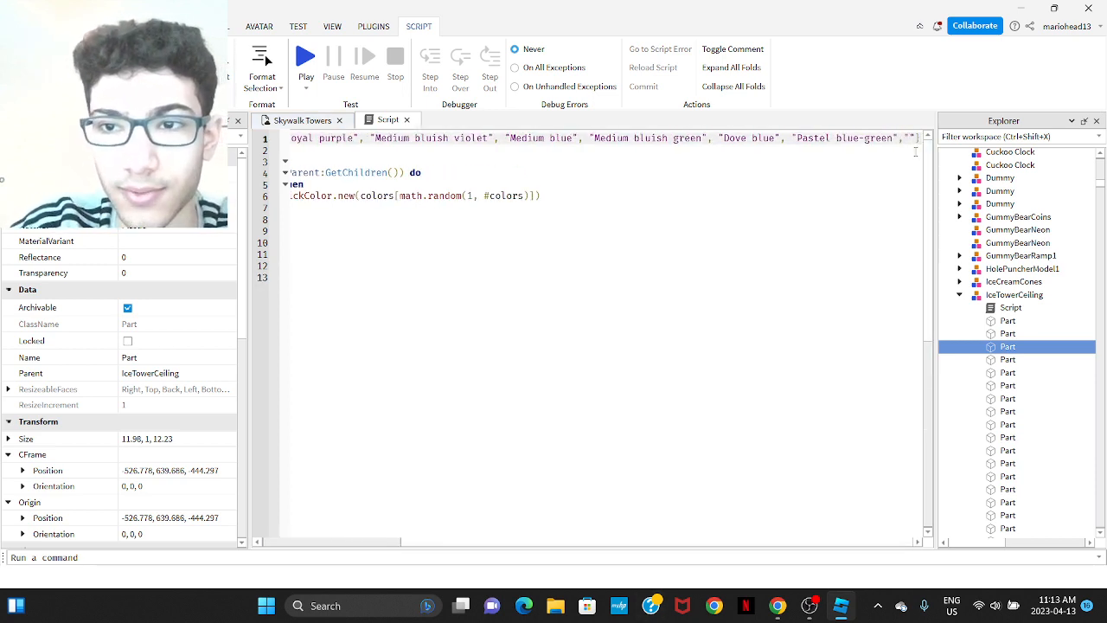
pyautogui.click(173, 173)
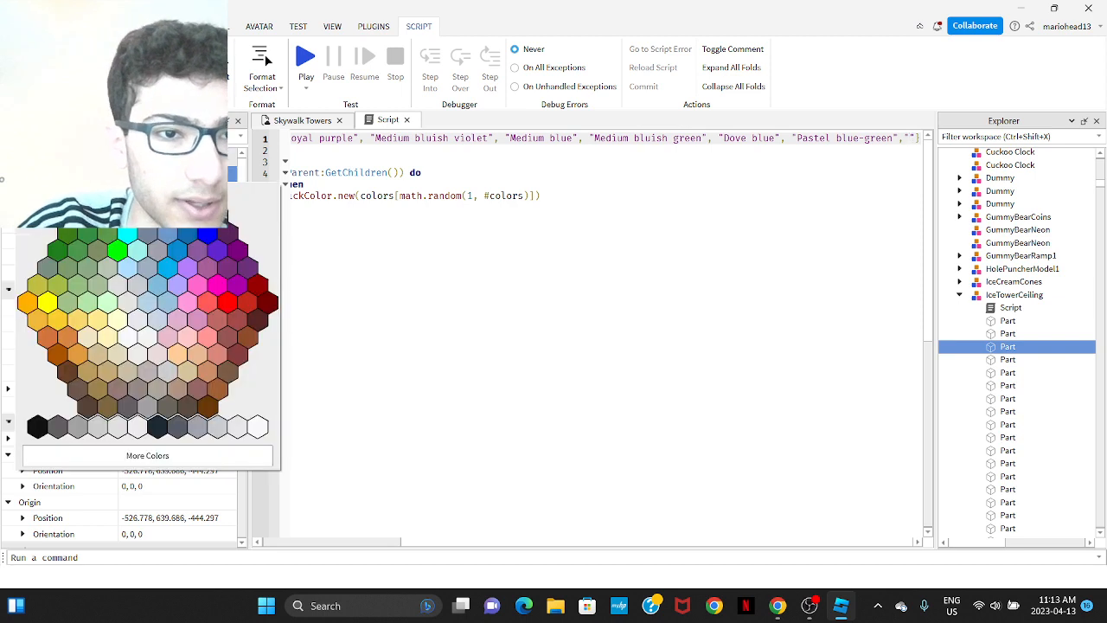
pyautogui.click(228, 304)
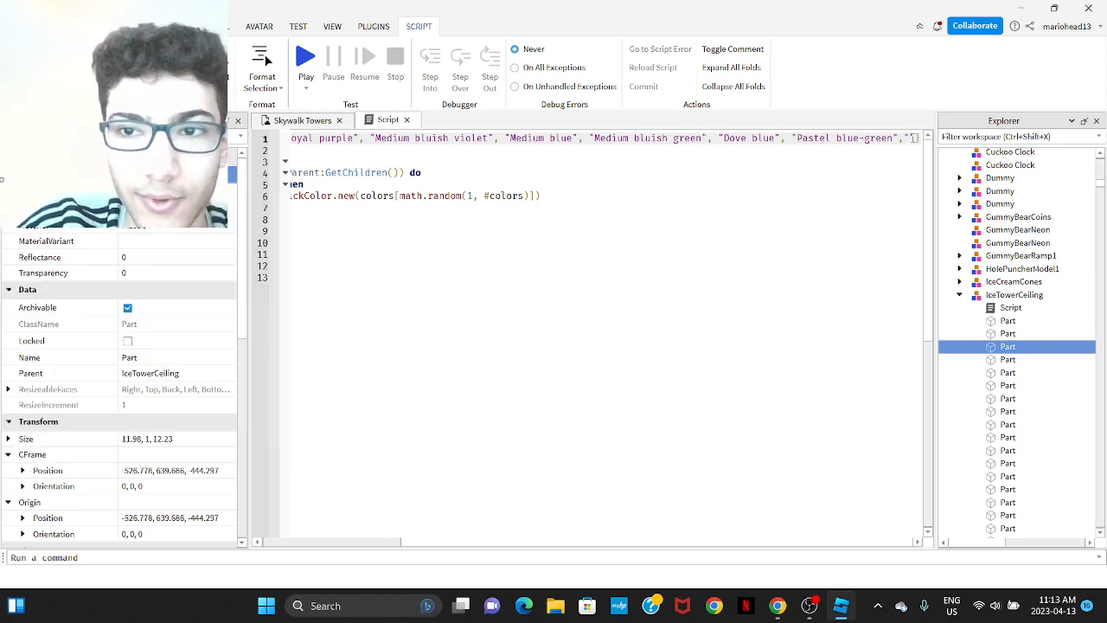
# Fill in "Really Red" as the last entry of the colors list on line 1.
pyautogui.write('really')
pyautogui.press('BackSpace')
pyautogui.press('BackSpace')
pyautogui.press('BackSpace')
pyautogui.press('BackSpace')
pyautogui.press('BackSpace')
pyautogui.press('BackSpace')
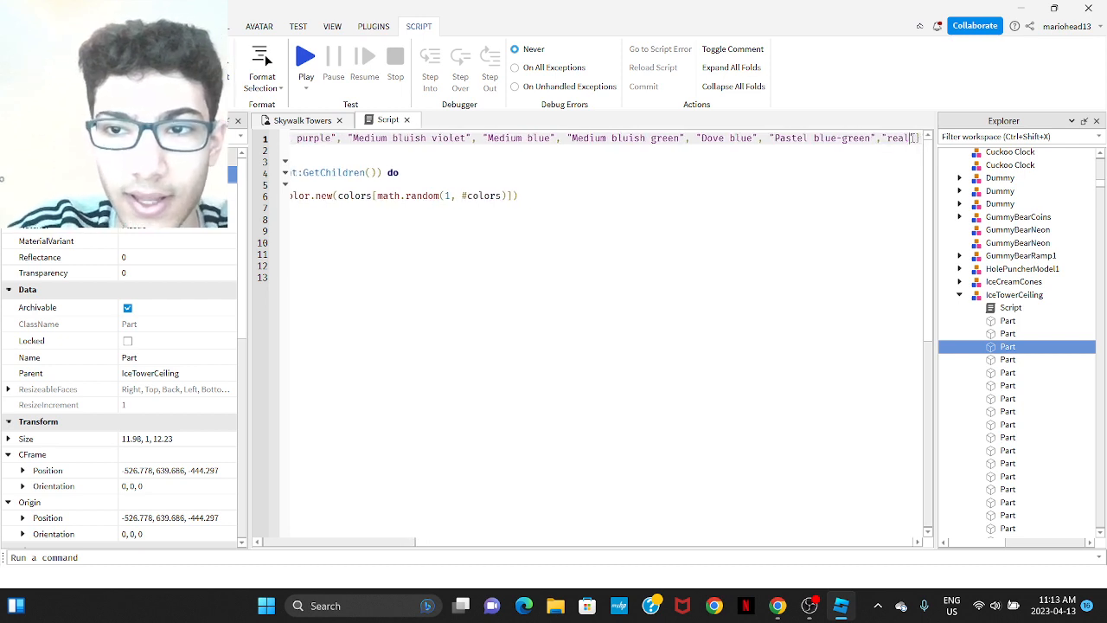
pyautogui.write('Really')
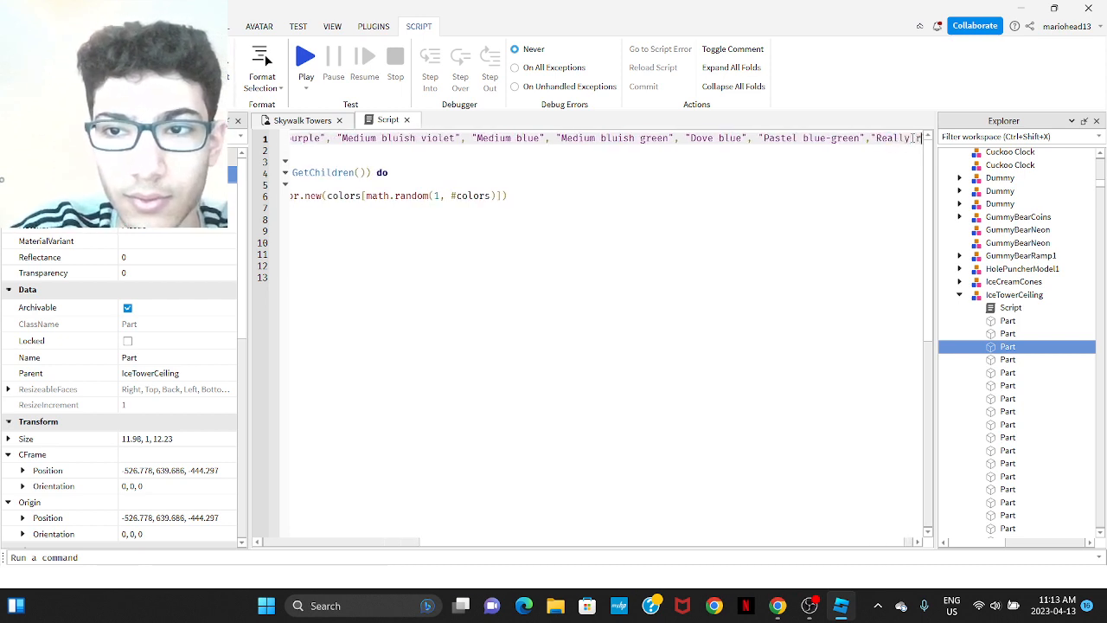
pyautogui.write(' Red')
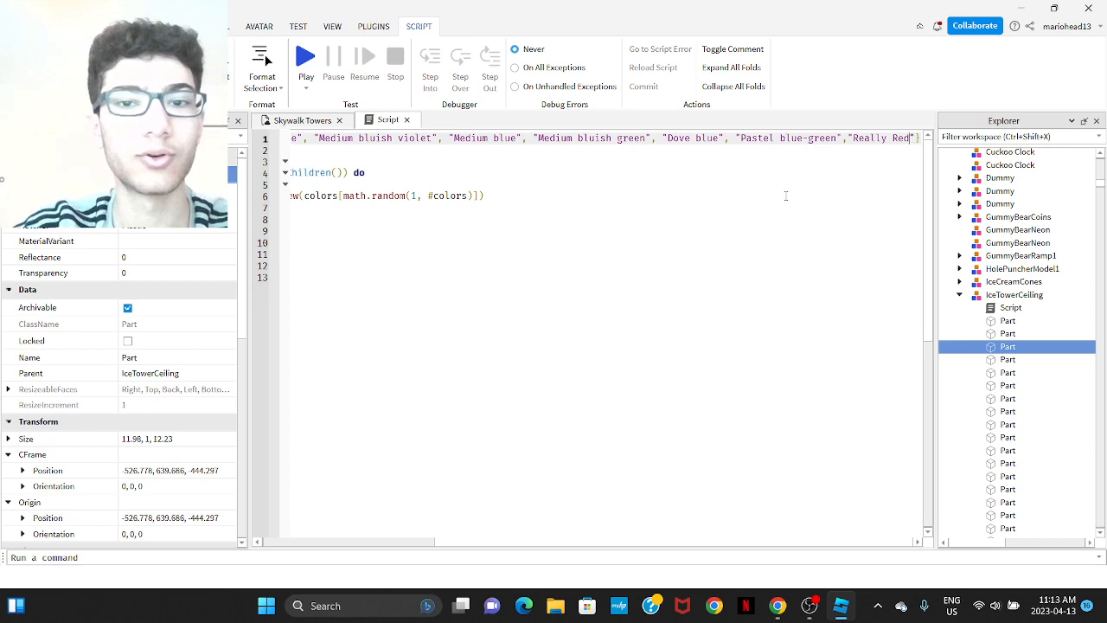
pyautogui.click(733, 221)
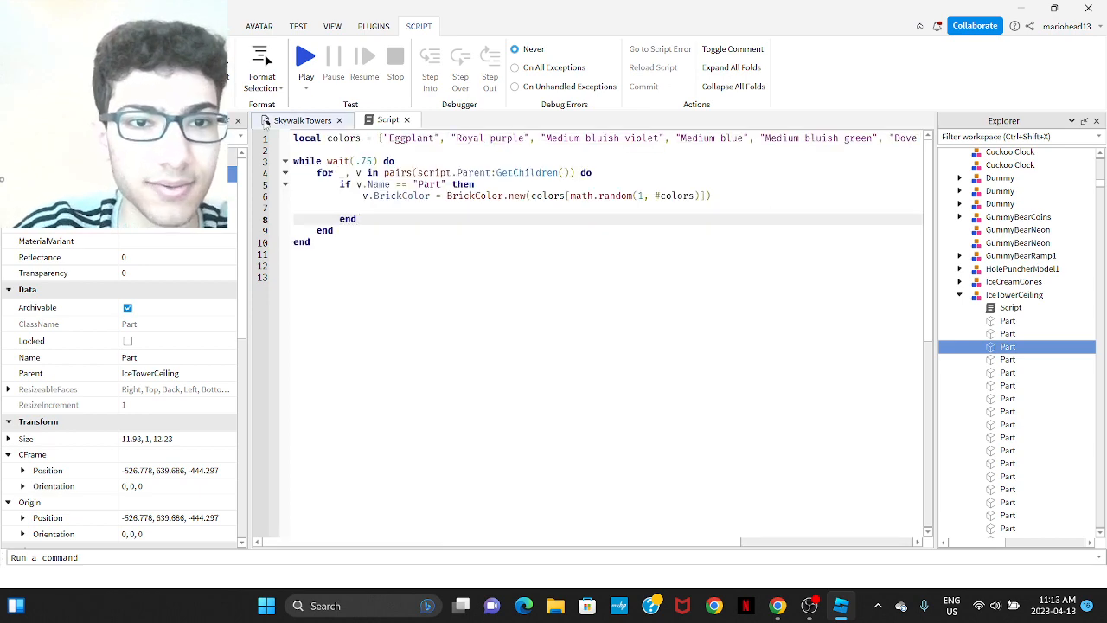
# Run a test of Skywalk Towers and view the Ice Tower's color-changing ceiling tiles from above.
pyautogui.click(264, 119)
pyautogui.scroll(-3, 344, 228)
pyautogui.click(298, 26)
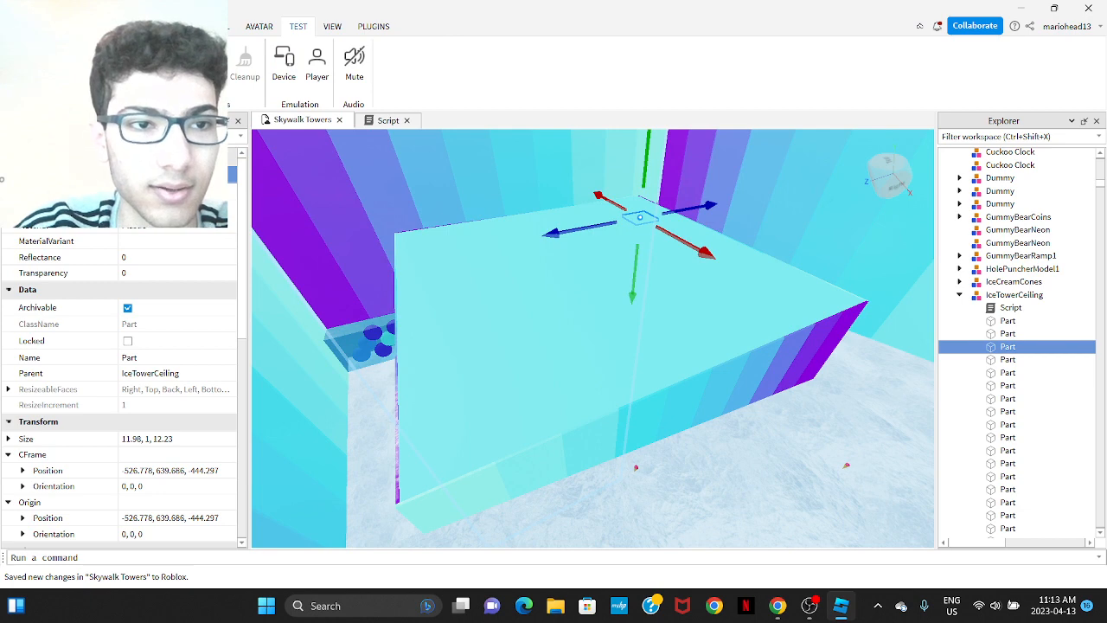
pyautogui.press('F5')
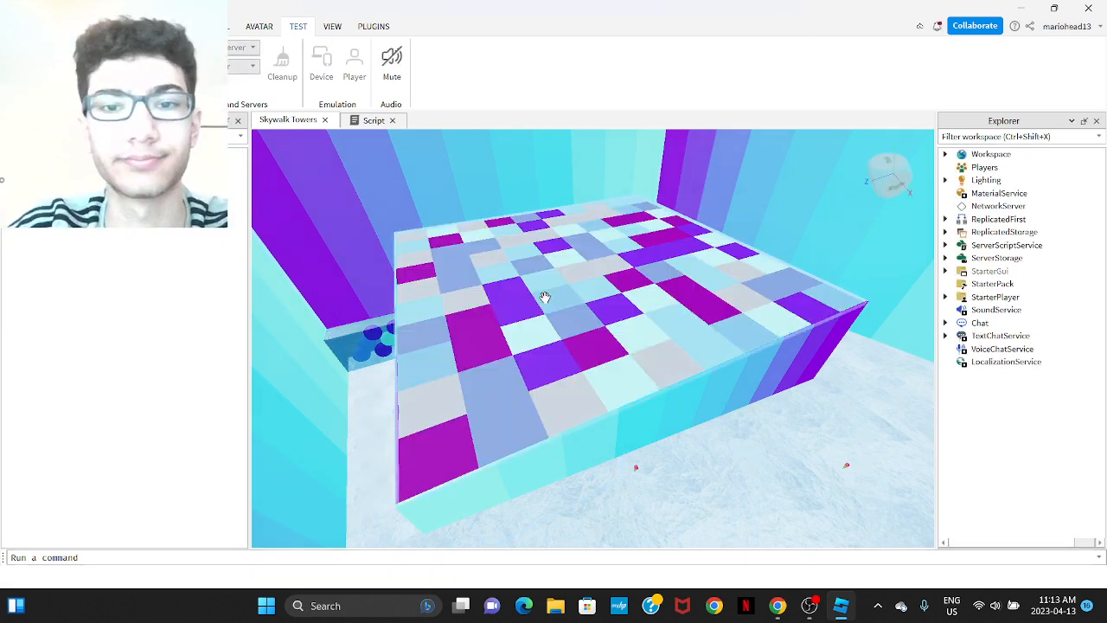
pyautogui.moveTo(565, 297); pyautogui.dragTo(573, 292, button='right')
pyautogui.press('w')
pyautogui.press('s')
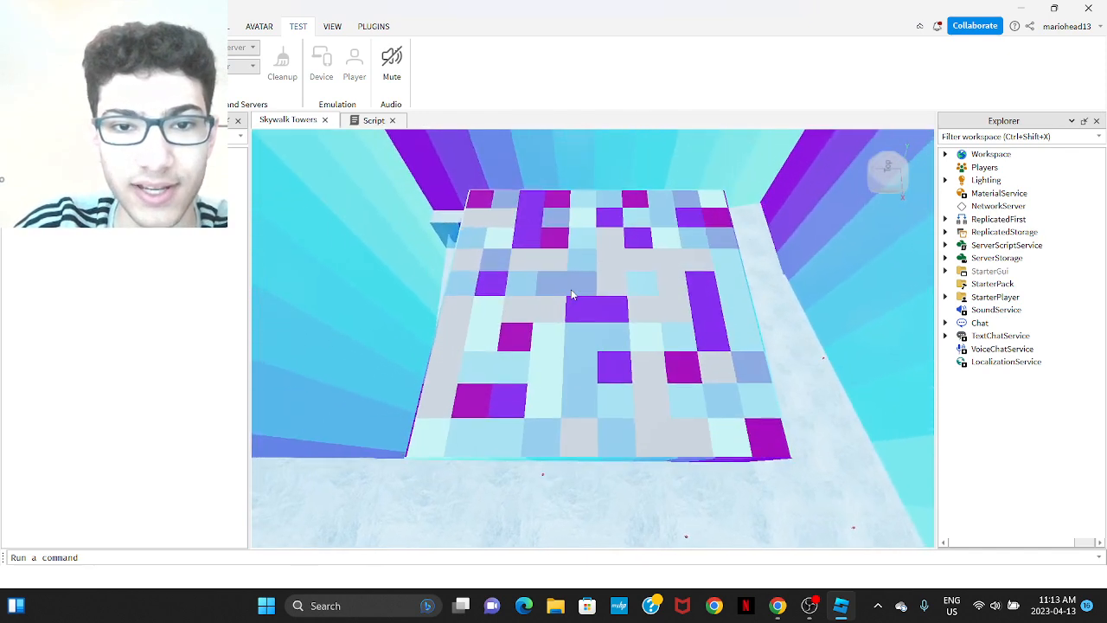
pyautogui.press('a')
pyautogui.press('w')
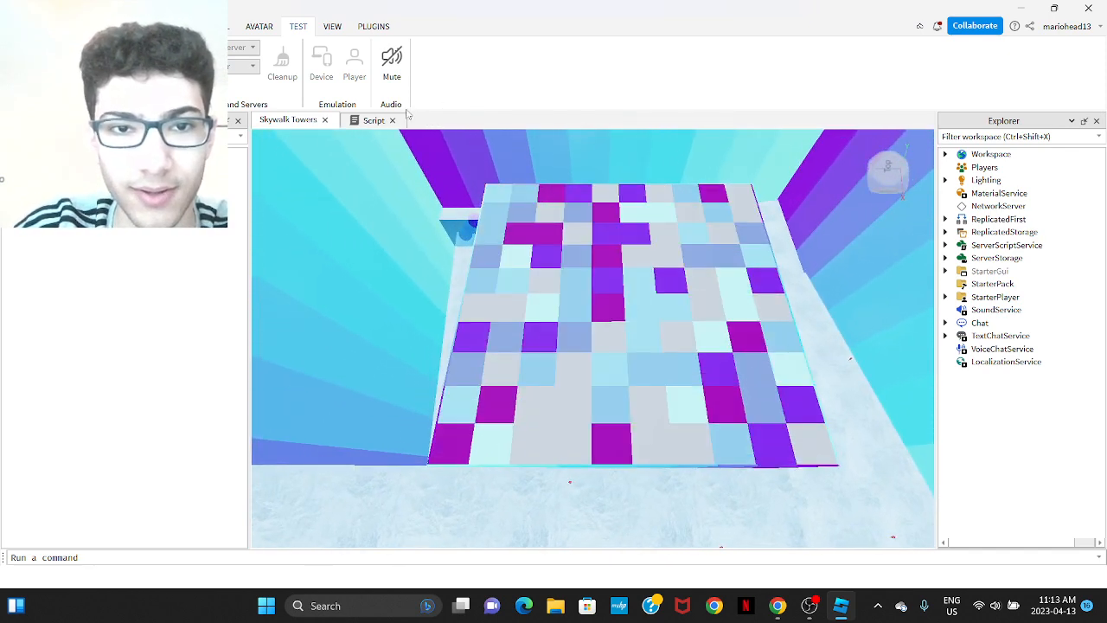
# Recheck the color list on line 1 while the test runs, and inspect the ceiling tiles again.
pyautogui.click(377, 121)
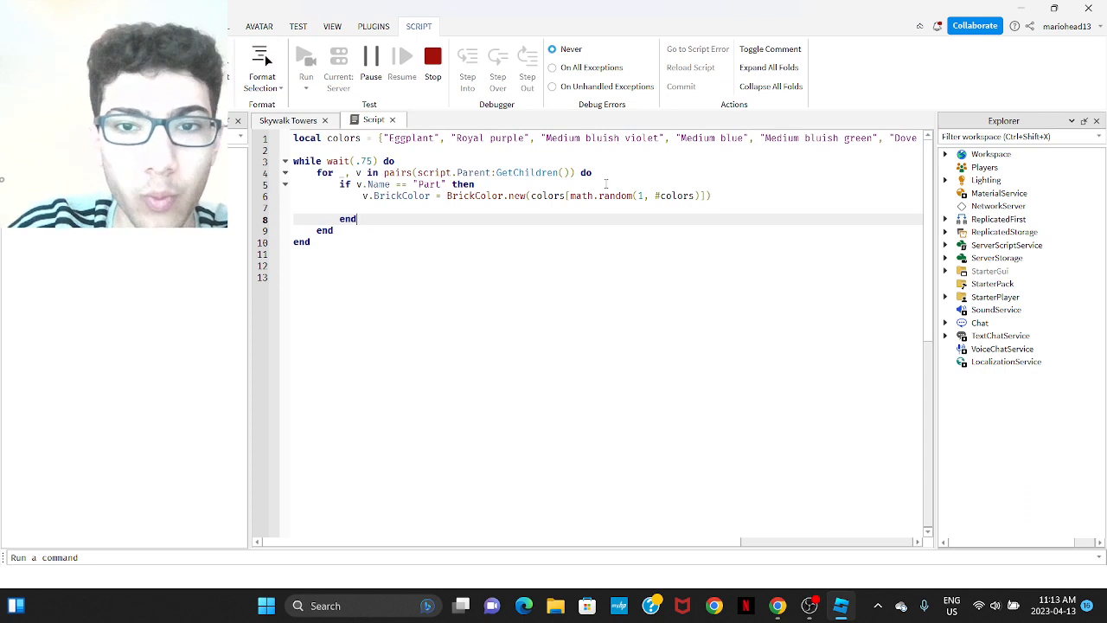
pyautogui.hscroll(3, 730, 503)
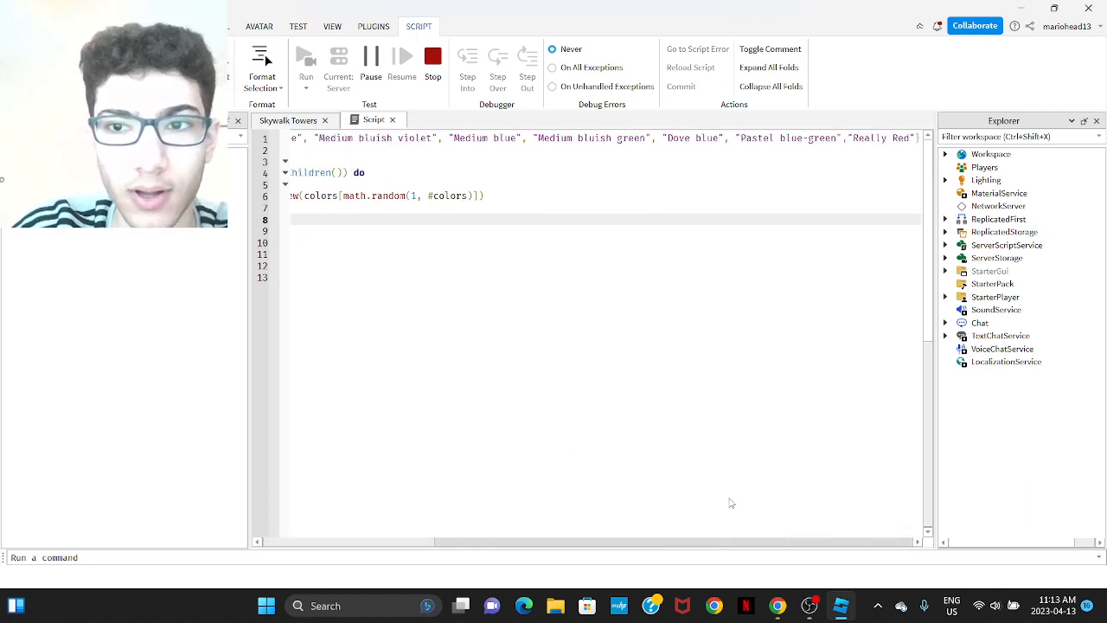
pyautogui.hscroll(-3, 524, 501)
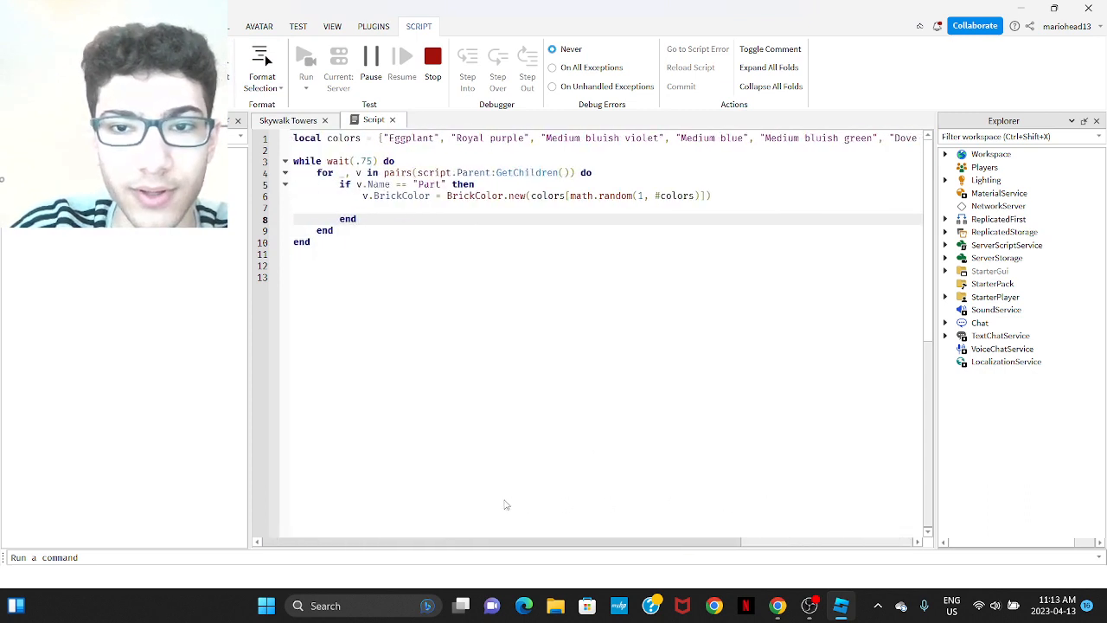
pyautogui.click(288, 122)
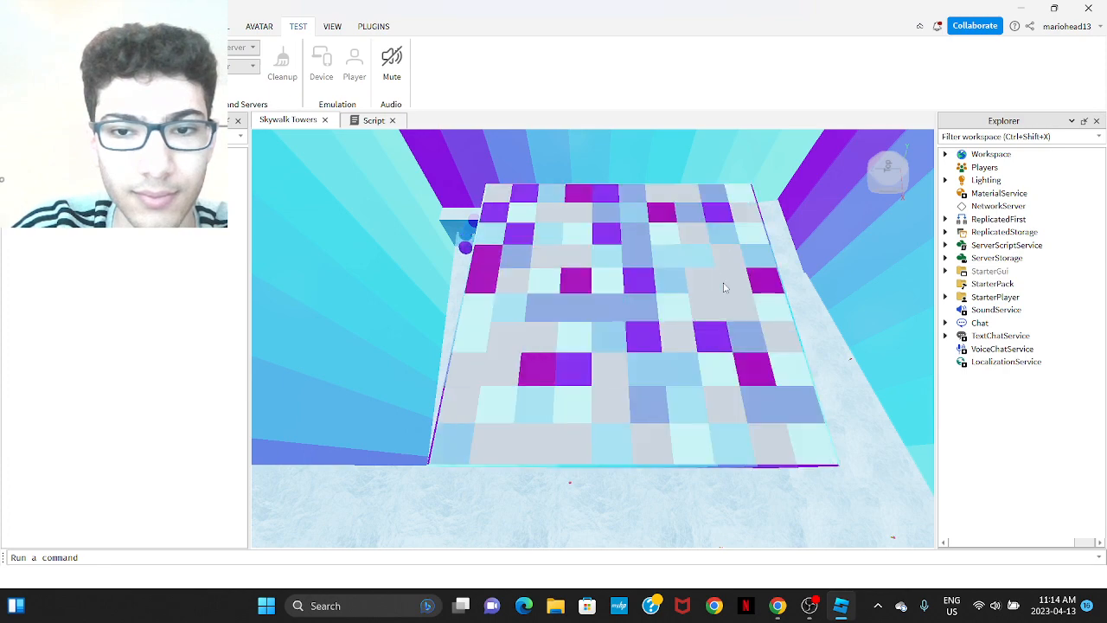
pyautogui.moveTo(724, 287); pyautogui.dragTo(637, 250, button='right')
pyautogui.press('w')
pyautogui.press('s')
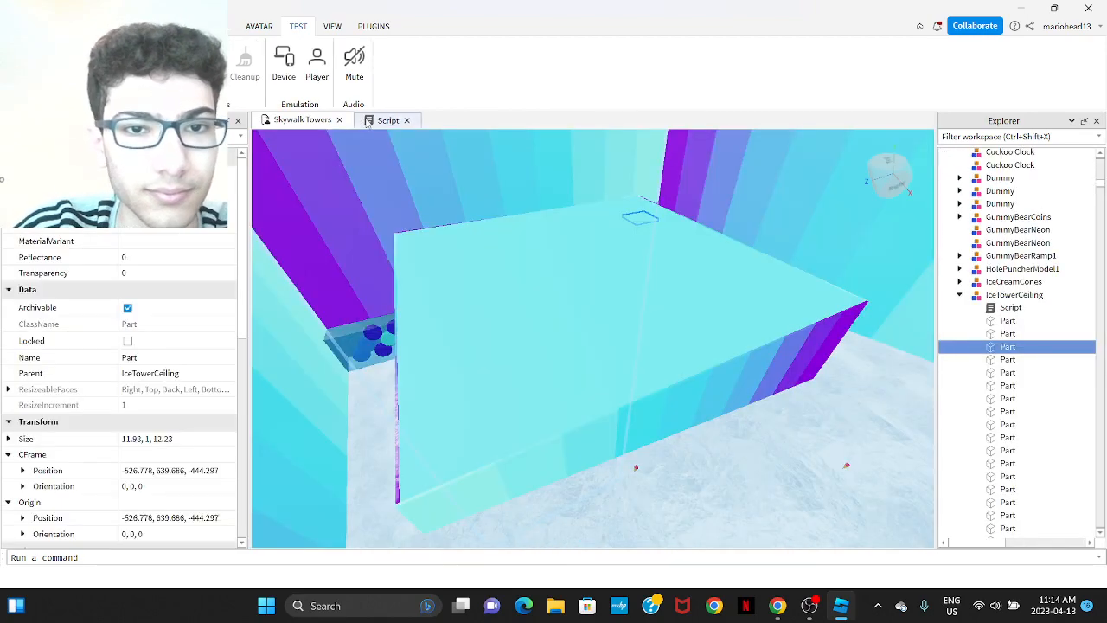
# Highlight the "Really Red" entry on line 1 and compare its spelling with the color's name in the BrickColor palette.
pyautogui.click(364, 120)
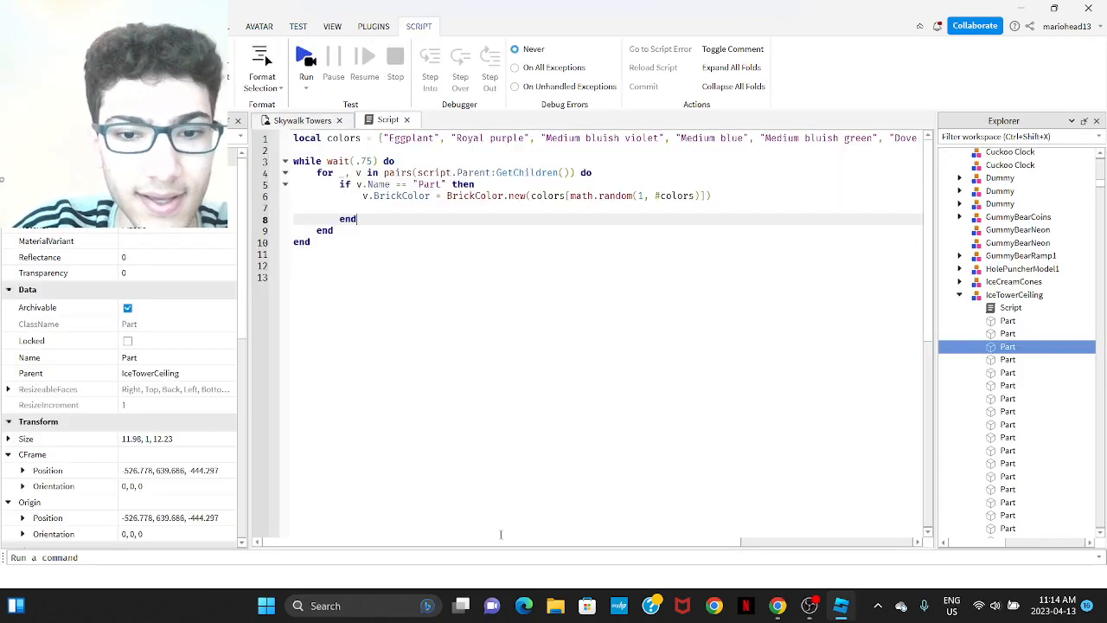
pyautogui.moveTo(499, 533); pyautogui.dragTo(828, 501)
pyautogui.moveTo(852, 137); pyautogui.dragTo(920, 138)
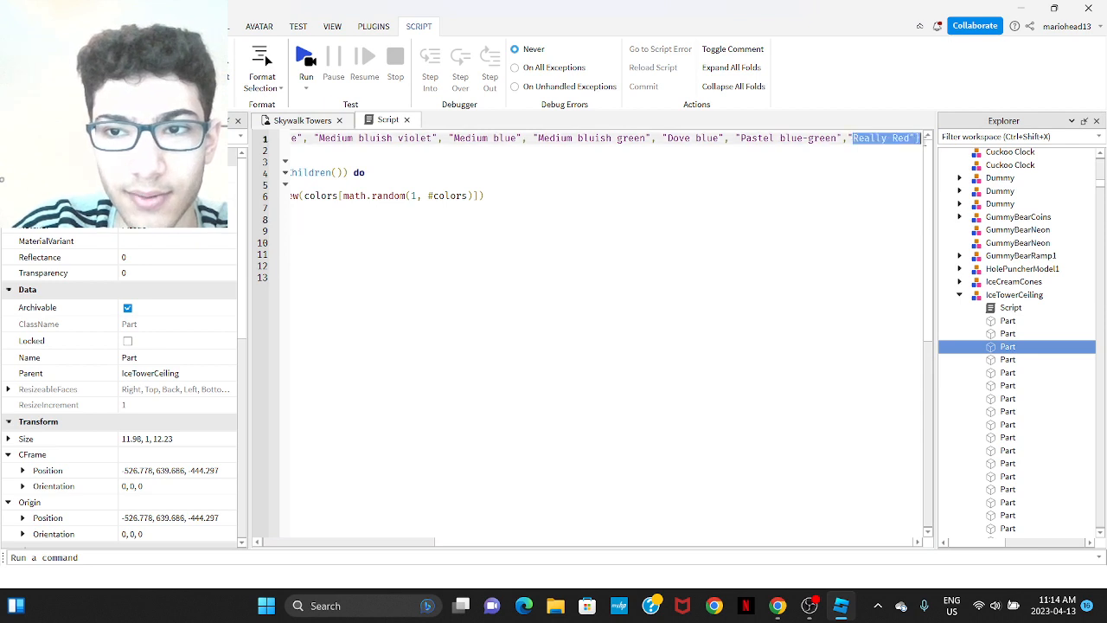
pyautogui.click(843, 160)
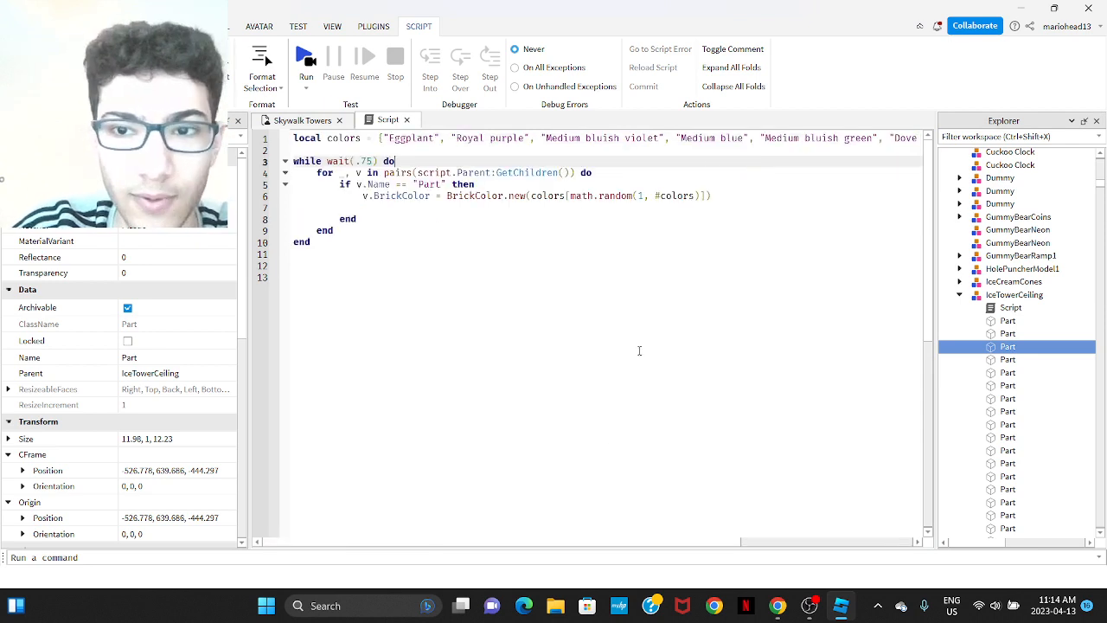
pyautogui.hscroll(3, 720, 430)
pyautogui.click(177, 174)
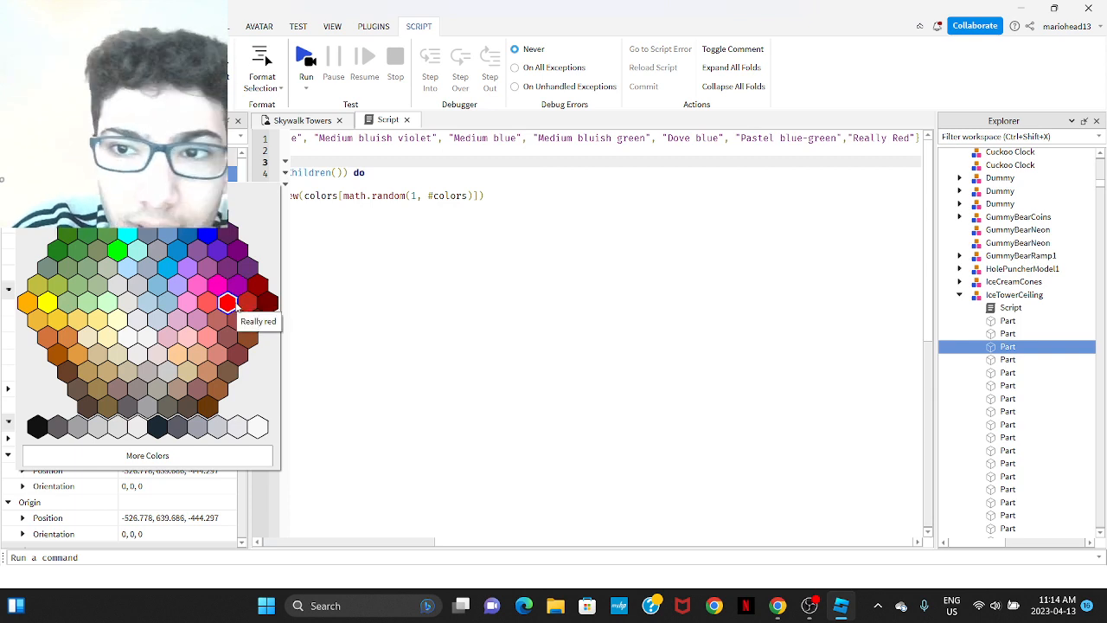
pyautogui.click(979, 165)
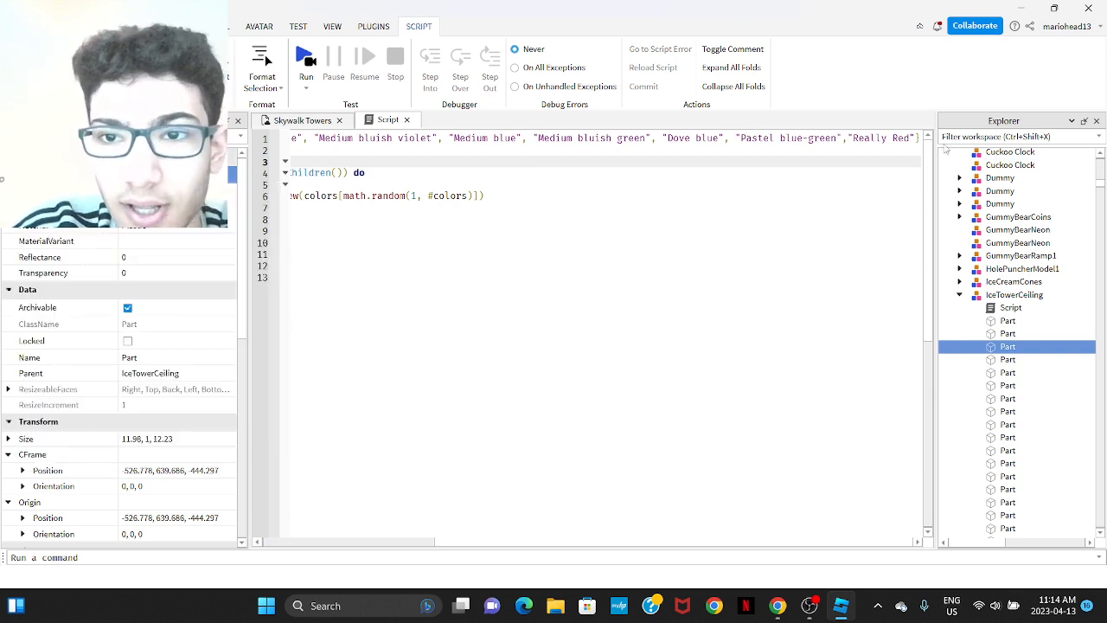
# Correct the last color entry on line 1 to "Really red" with a lowercase r.
pyautogui.click(896, 138)
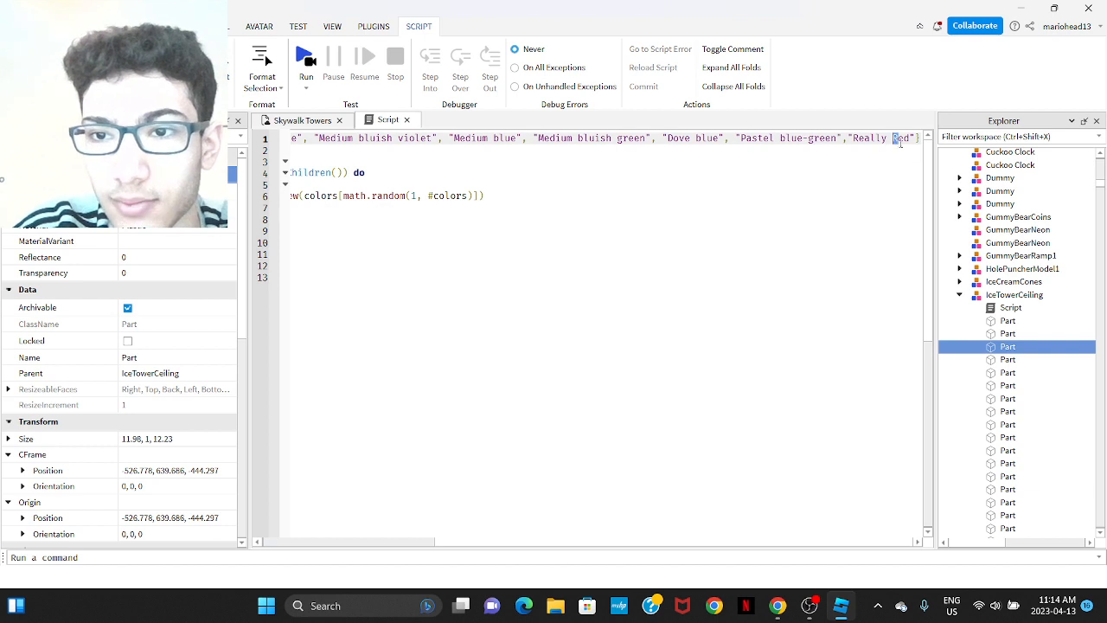
pyautogui.write('r')
pyautogui.click(866, 191)
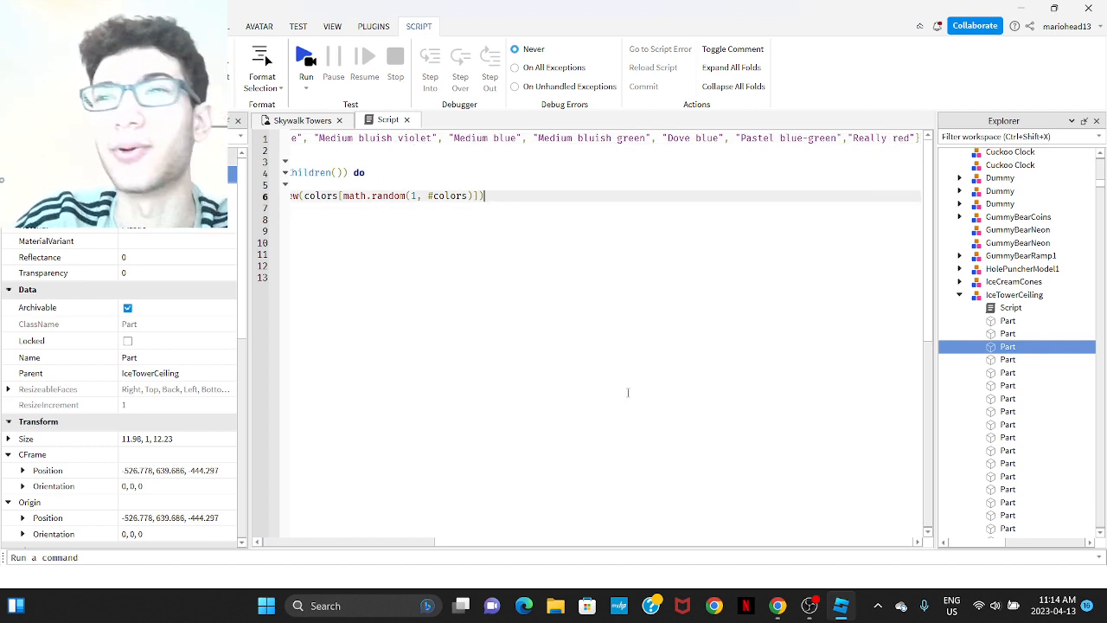
# Test the place again with the corrected color name and look over the ceiling tiles.
pyautogui.click(303, 120)
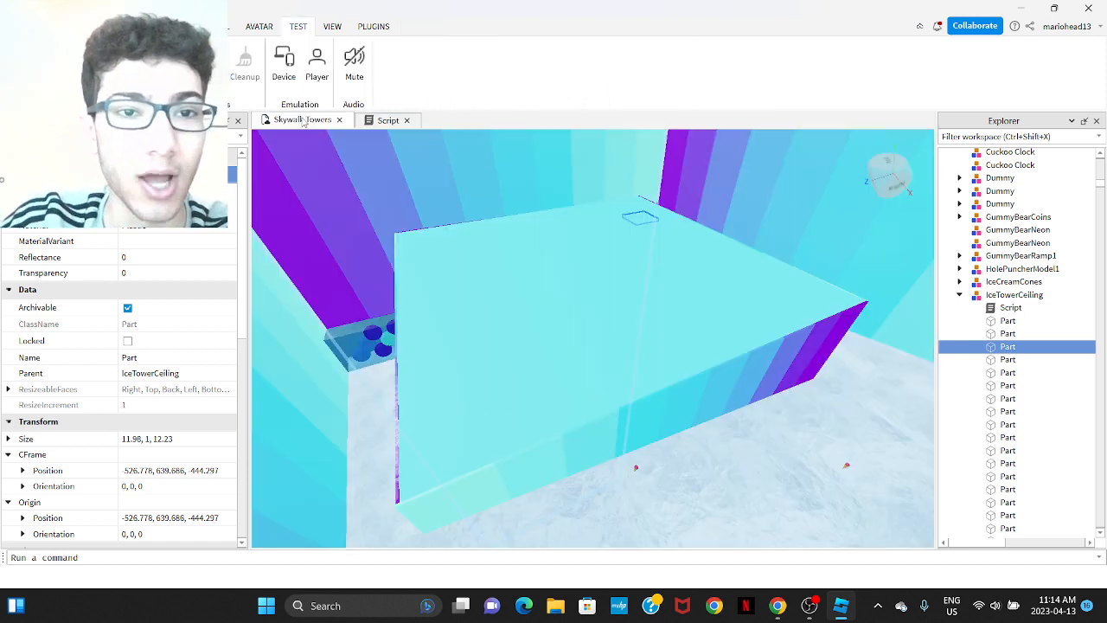
pyautogui.press('F5')
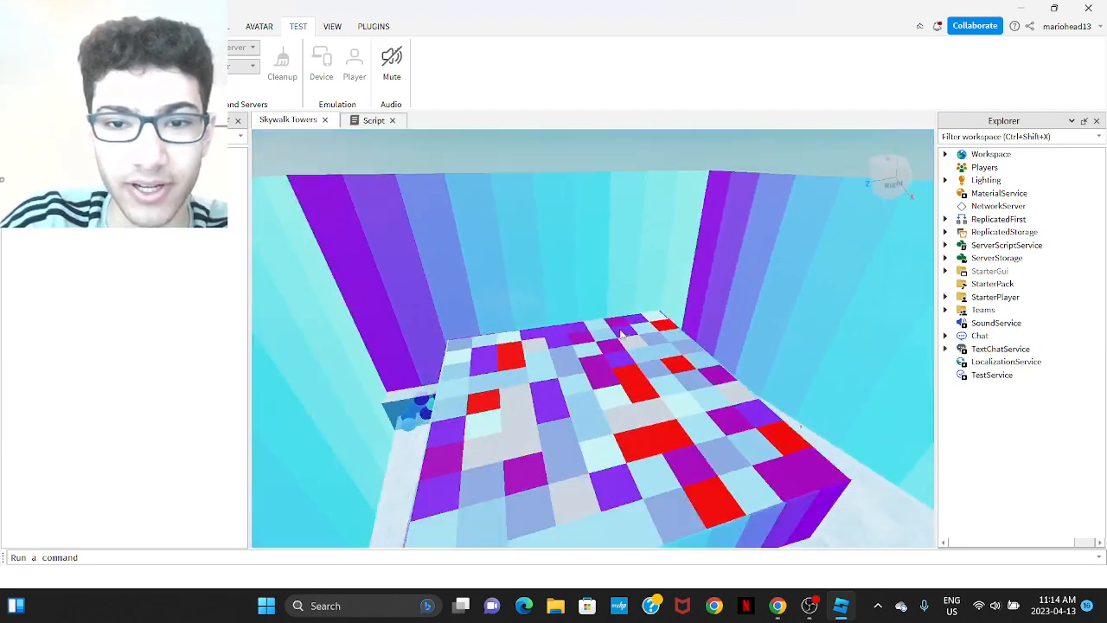
pyautogui.moveTo(621, 333); pyautogui.dragTo(620, 329, button='right')
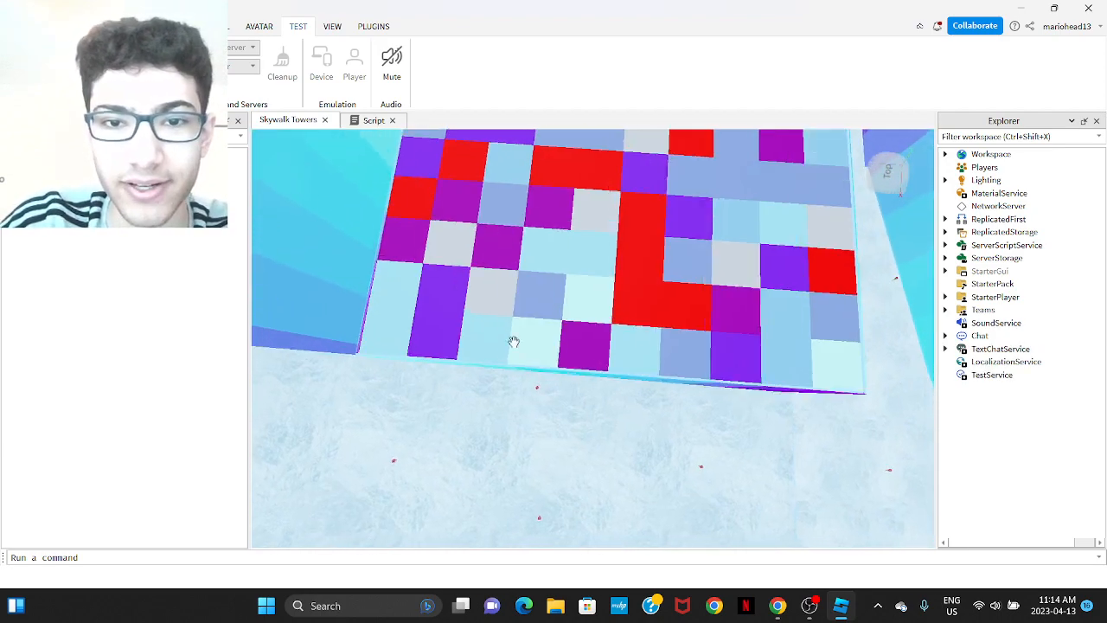
pyautogui.moveTo(685, 282)
pyautogui.mouseDown(button='right')
pyautogui.moveTo(682, 261)
pyautogui.moveTo(703, 277)
pyautogui.moveTo(671, 265)
pyautogui.moveTo(670, 275)
pyautogui.mouseUp(button='right')
pyautogui.press('w')
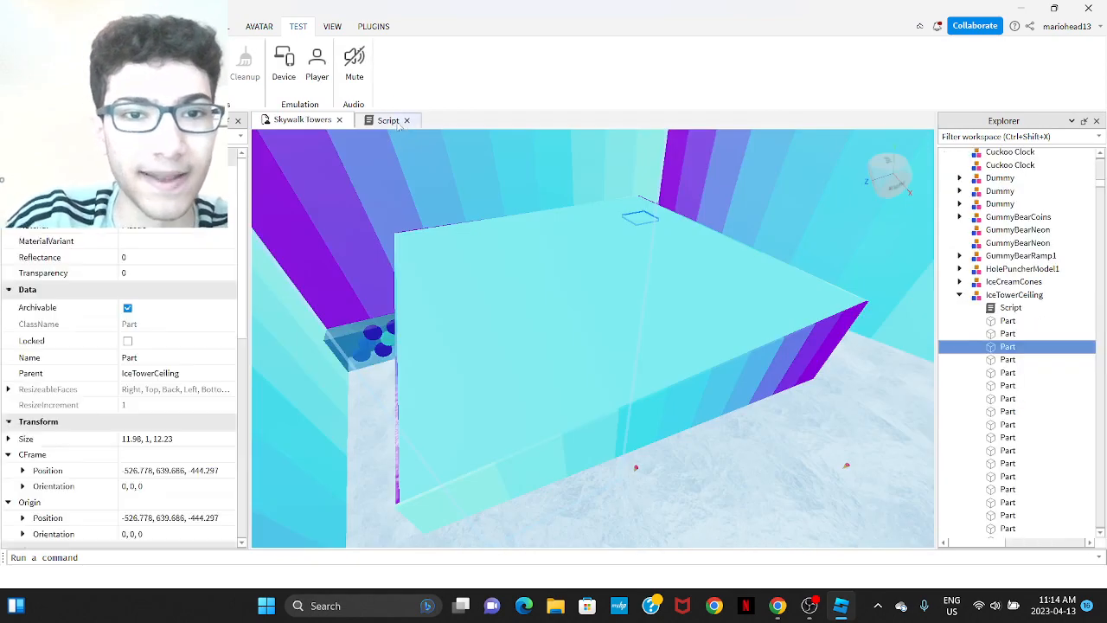
# Remove the "Really red" entry and its preceding comma from the end of the line 1 color list.
pyautogui.click(386, 119)
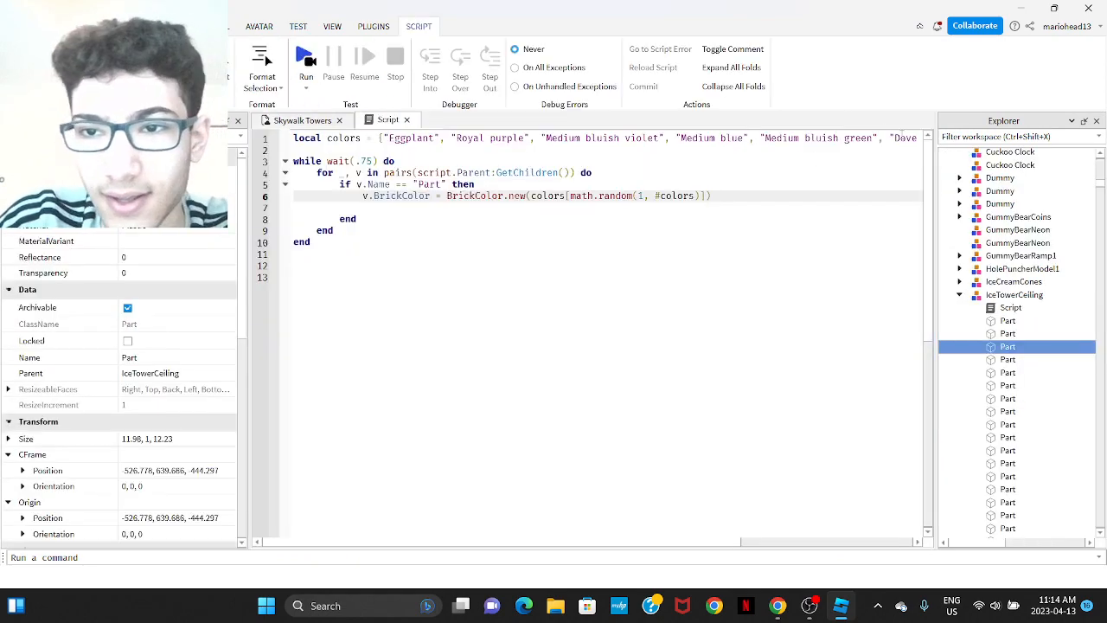
pyautogui.moveTo(610, 541); pyautogui.dragTo(791, 541)
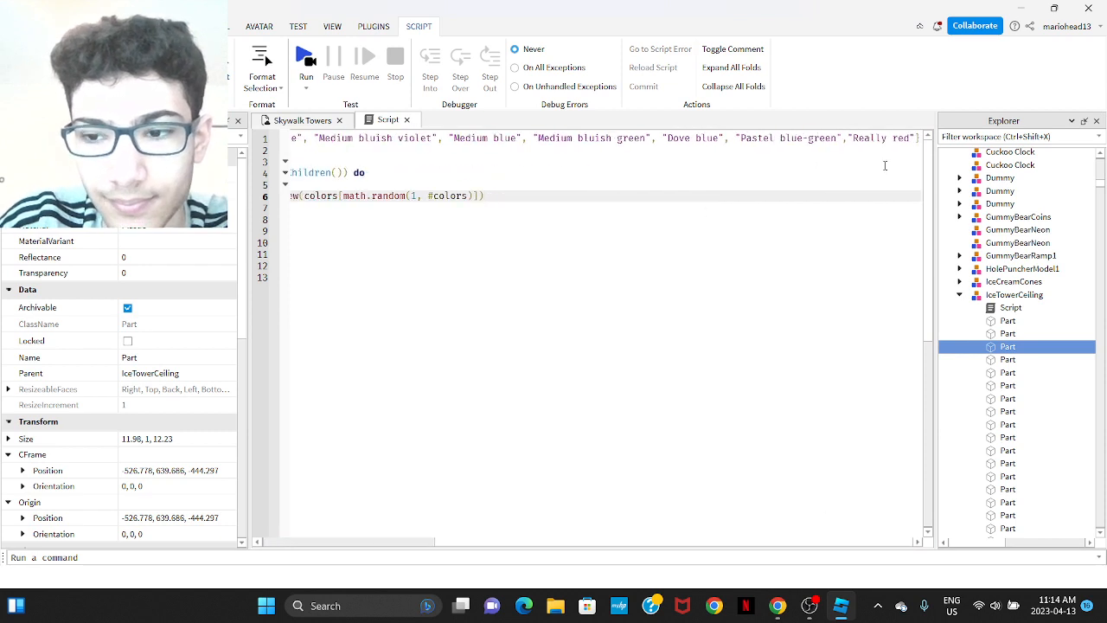
pyautogui.moveTo(842, 137); pyautogui.dragTo(865, 138)
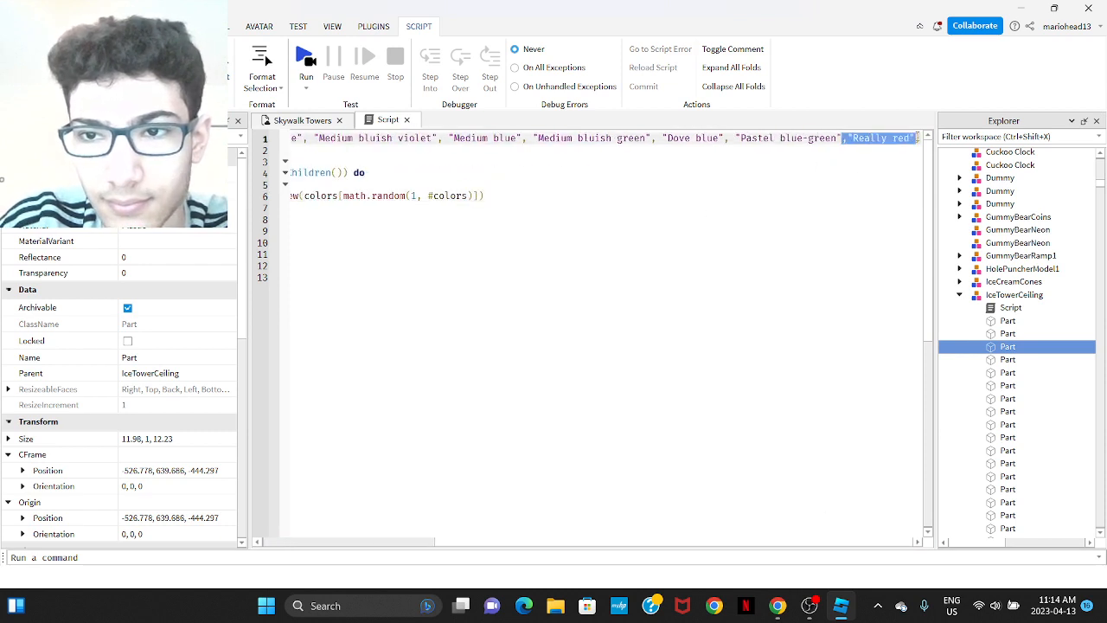
pyautogui.press('BackSpace')
pyautogui.click(822, 218)
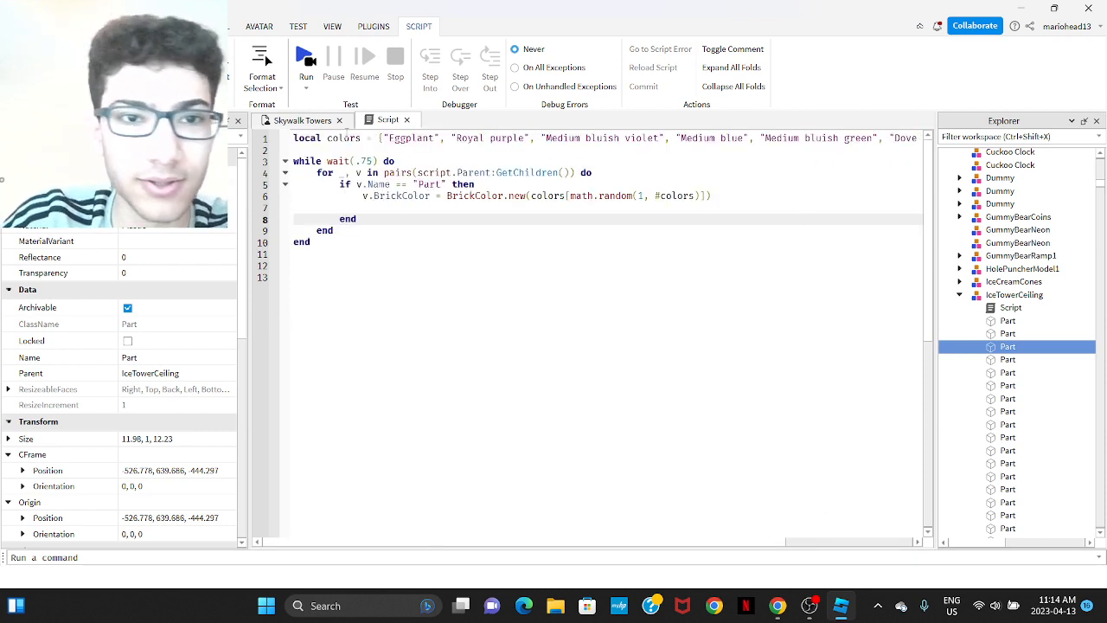
# Select the IceCubeEndOfTower mesh in the Skywalk Towers place and expand it to show its scripts and Ice Cube Blur items.
pyautogui.click(289, 121)
pyautogui.moveTo(543, 263); pyautogui.dragTo(543, 263, button='right')
pyautogui.click(543, 259)
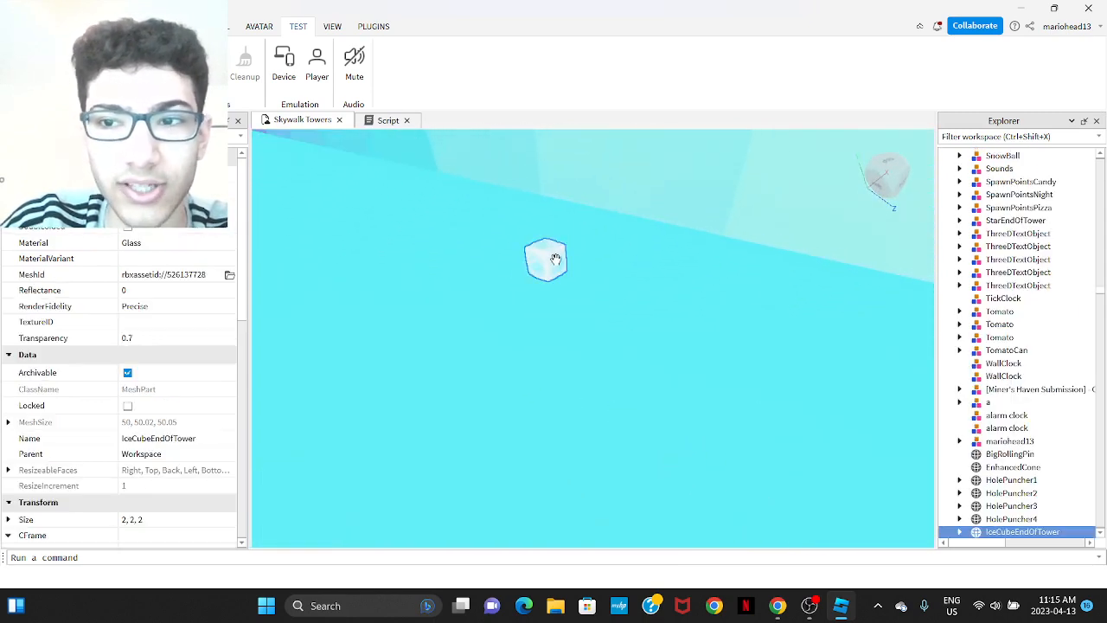
pyautogui.scroll(-1, 1042, 354)
pyautogui.scroll(-3, 1044, 355)
pyautogui.click(959, 384)
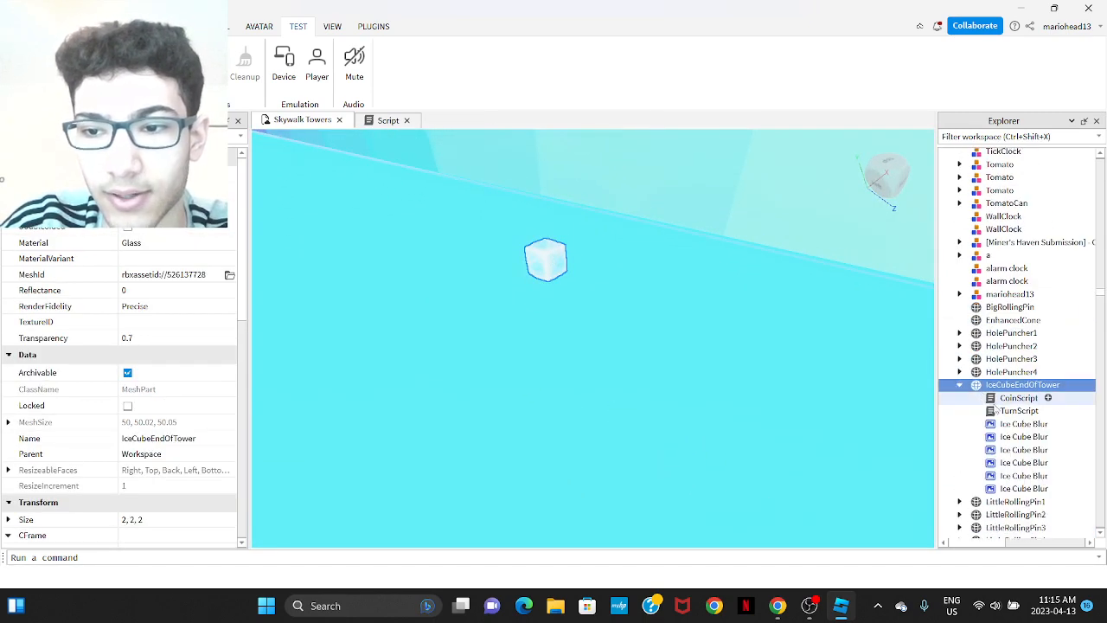
# View the CoinScript inside IceCubeEndOfTower and close both it and the ceiling color script.
pyautogui.doubleClick(1014, 399)
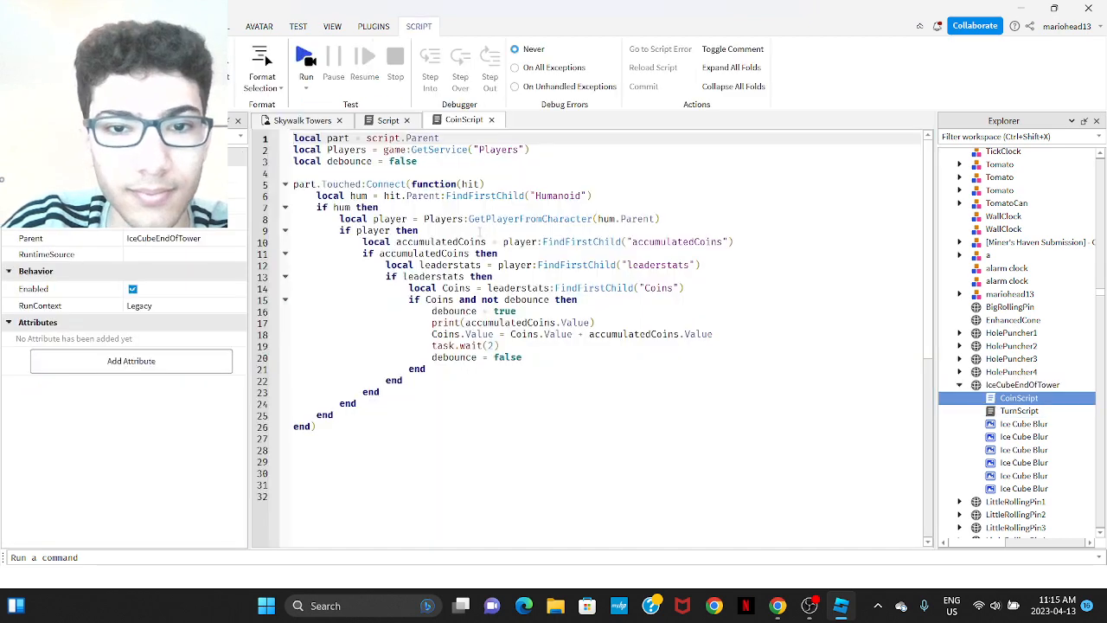
pyautogui.click(491, 119)
pyautogui.rightClick(600, 239)
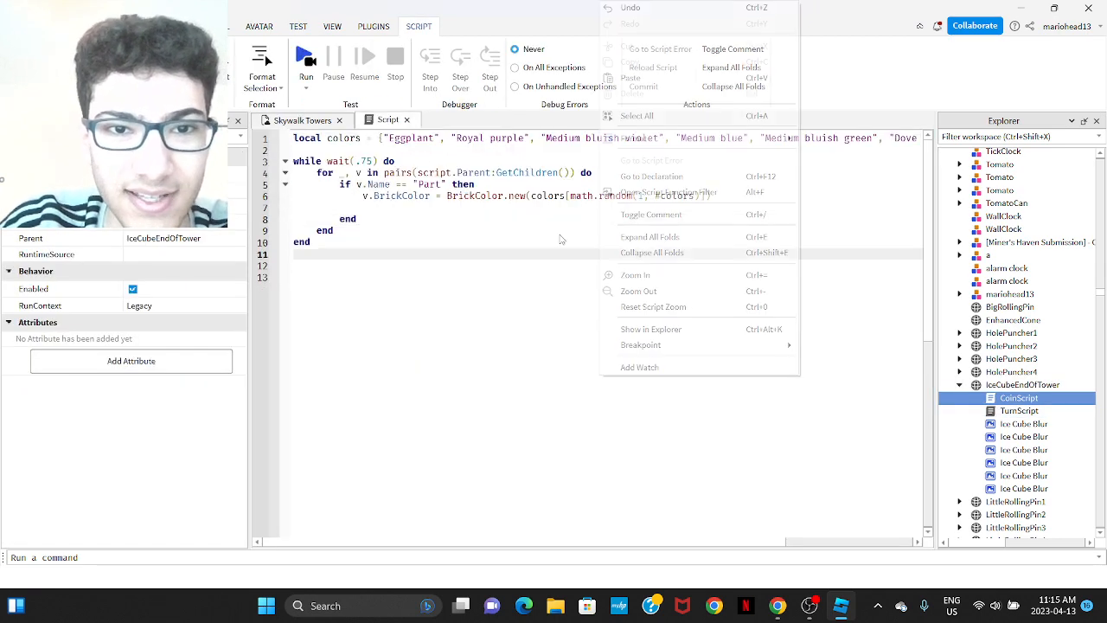
pyautogui.click(406, 121)
# Select the glass-walled snowball model and expand it to list its Container and SnowBall parts.
pyautogui.moveTo(601, 249); pyautogui.dragTo(615, 247, button='right')
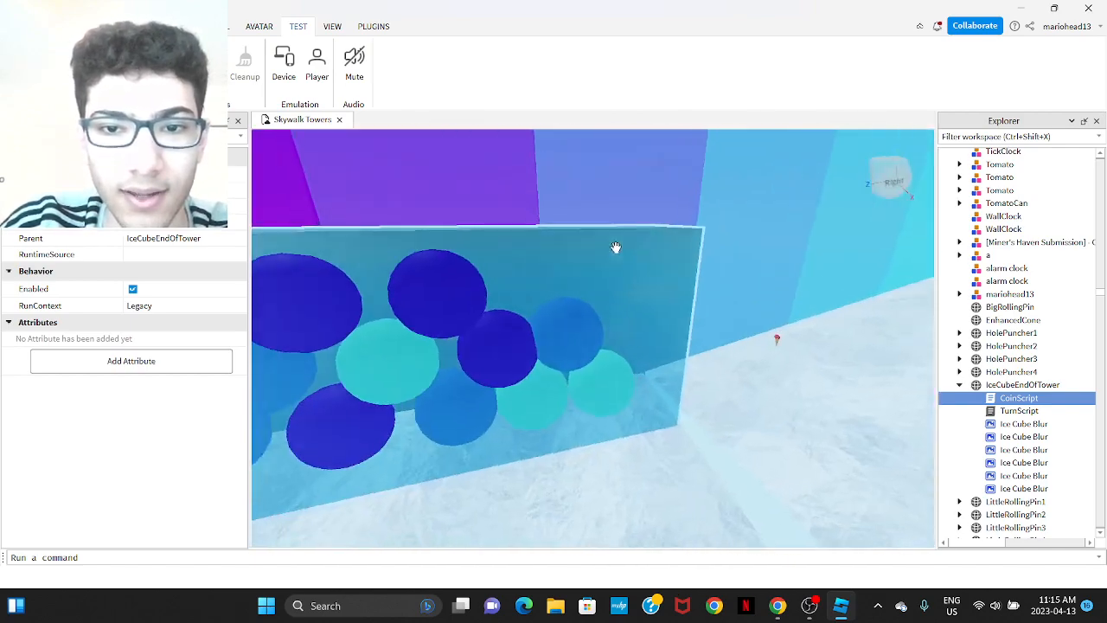
pyautogui.click(651, 286)
pyautogui.moveTo(652, 286); pyautogui.dragTo(845, 227, button='right')
pyautogui.click(959, 154)
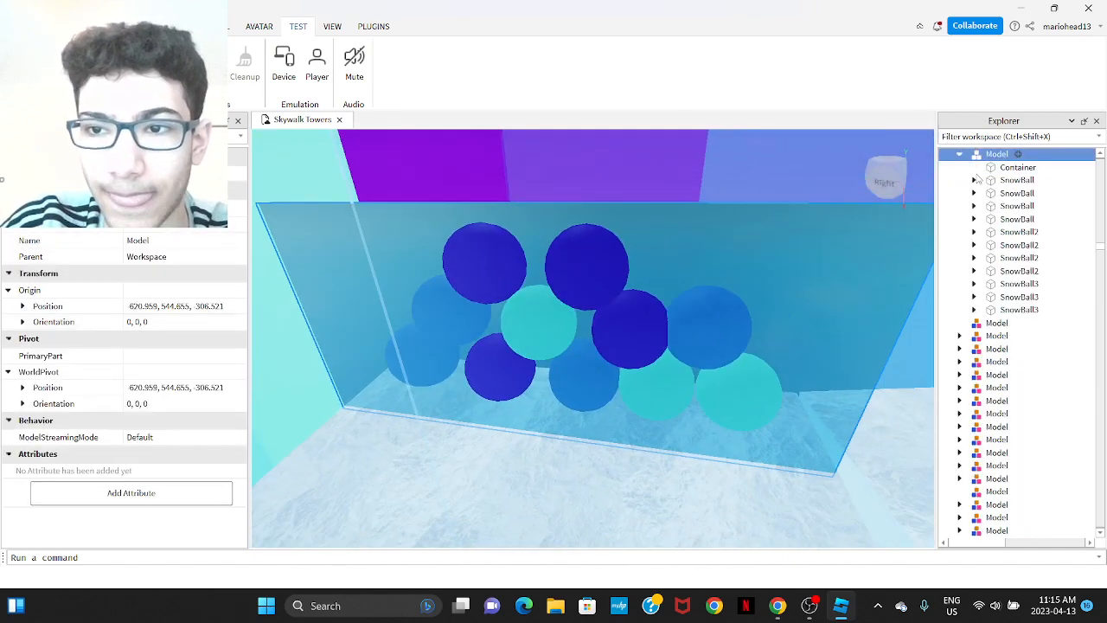
pyautogui.moveTo(734, 246)
pyautogui.mouseDown(button='right')
pyautogui.moveTo(698, 253)
pyautogui.moveTo(730, 259)
pyautogui.mouseUp(button='right')
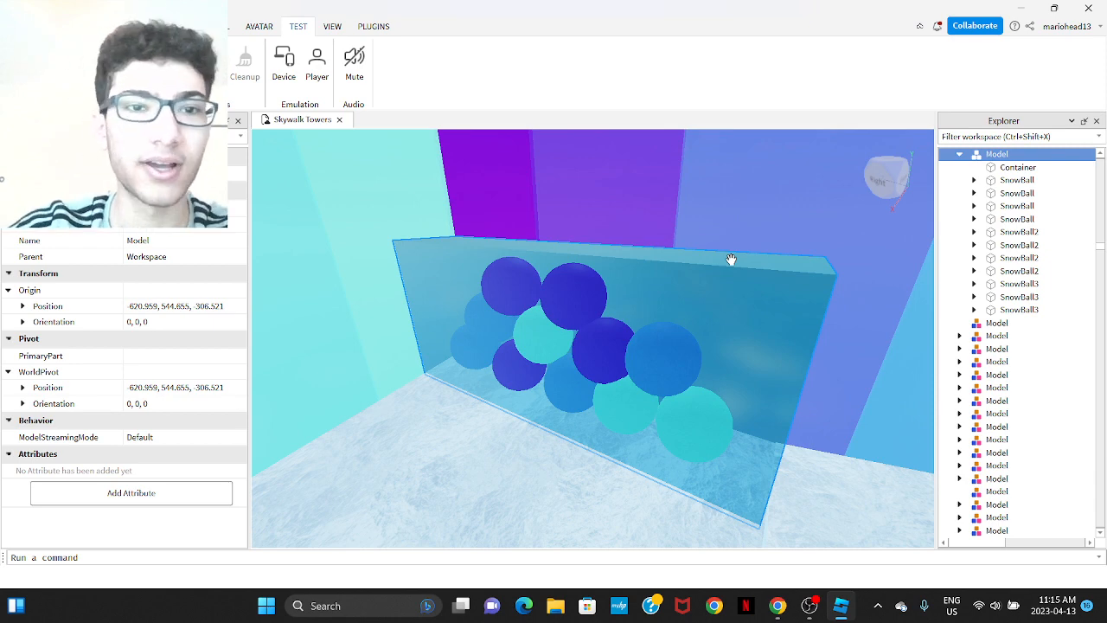
# Select the large cyan floor part beside the ice cube and inspect its Collision properties.
pyautogui.click(333, 27)
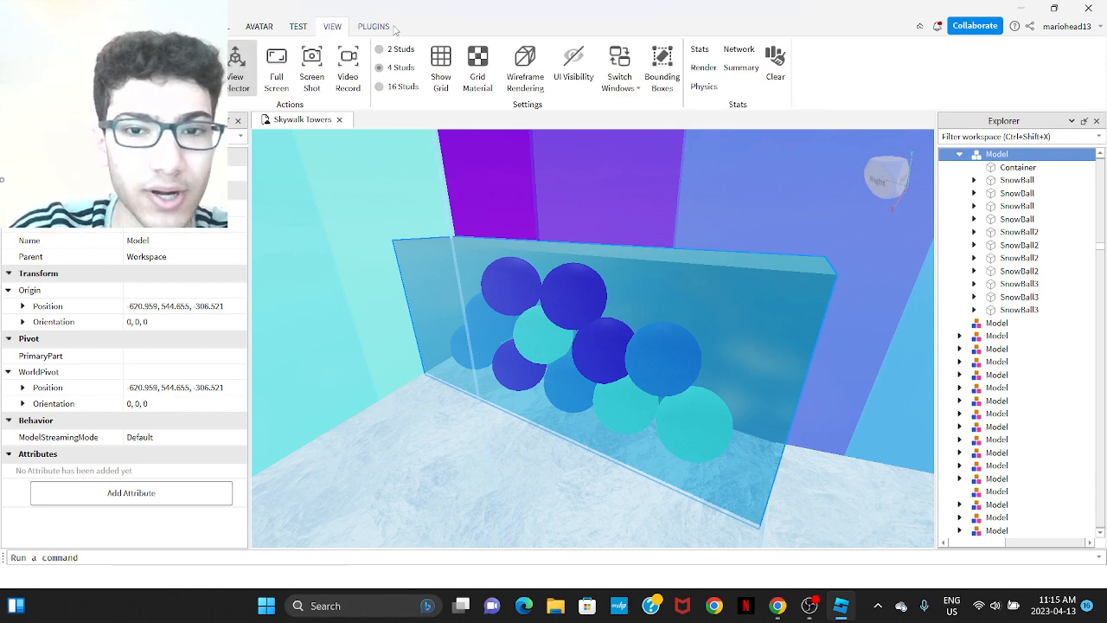
pyautogui.scroll(8, 645, 225)
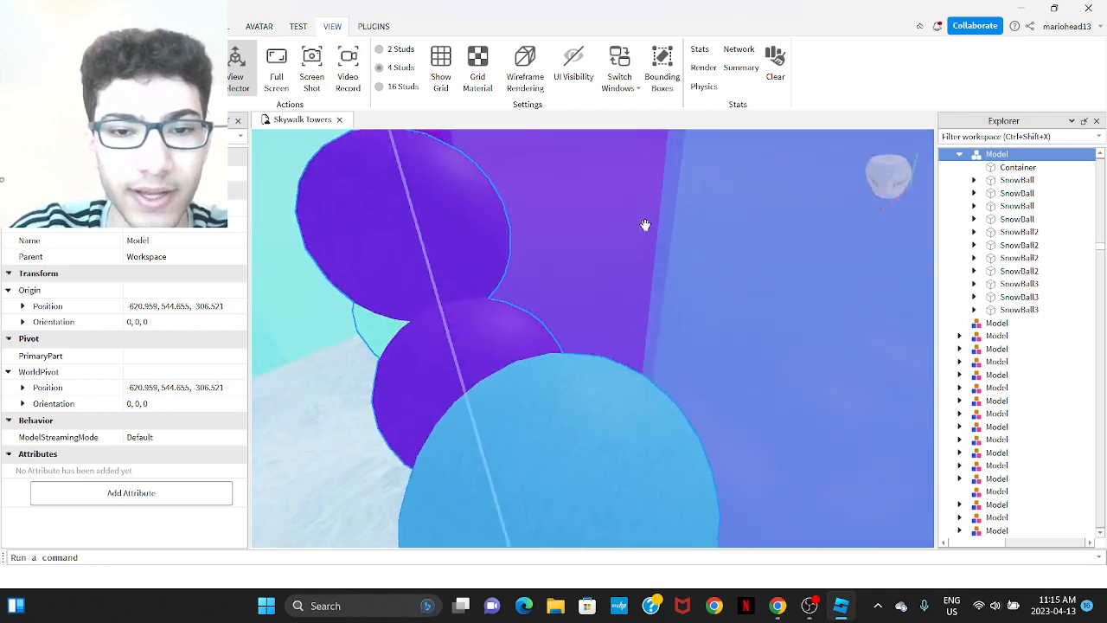
pyautogui.moveTo(645, 224); pyautogui.dragTo(589, 336, button='right')
pyautogui.click(640, 333)
pyautogui.click(617, 292)
pyautogui.scroll(-3, 589, 317)
pyautogui.click(684, 351)
pyautogui.moveTo(684, 351); pyautogui.dragTo(708, 377, button='right')
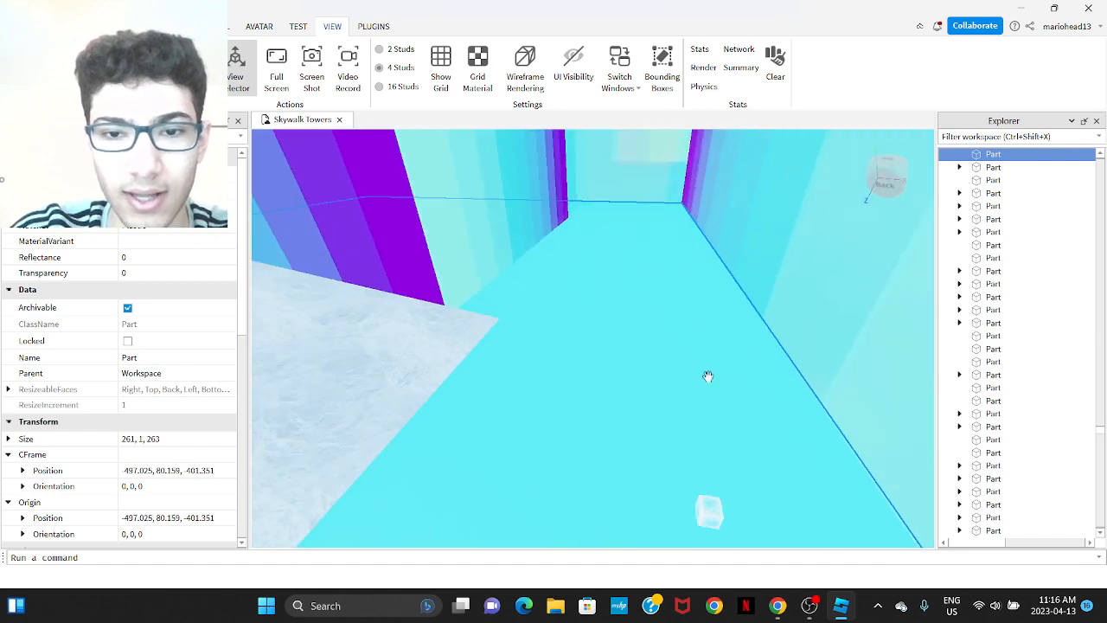
pyautogui.scroll(-2, 708, 376)
pyautogui.moveTo(719, 319); pyautogui.dragTo(718, 319, button='right')
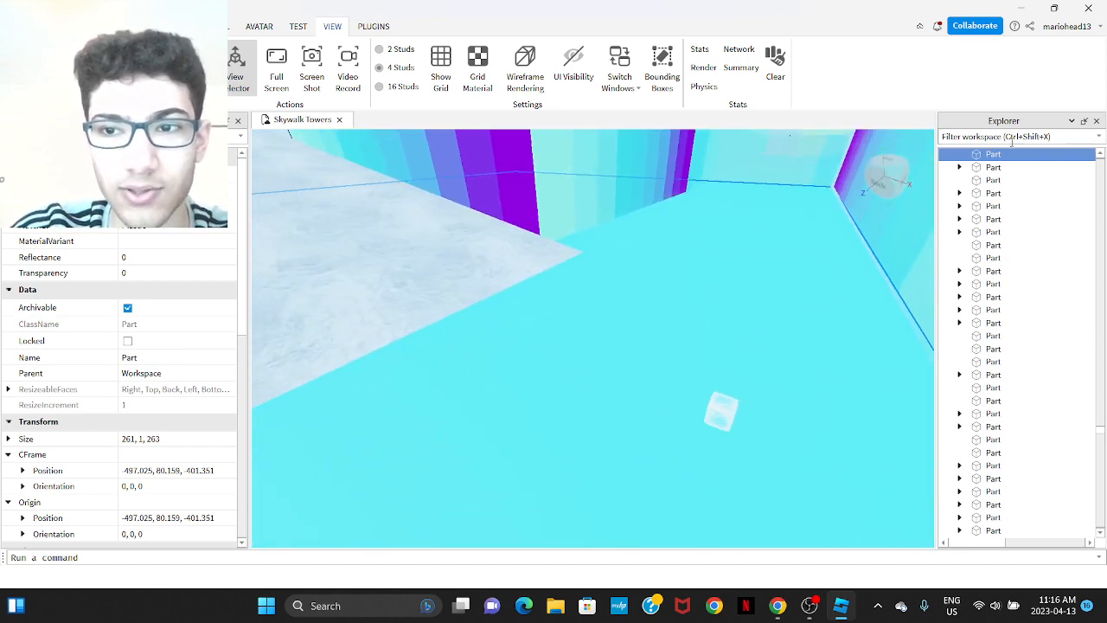
pyautogui.scroll(-4, 104, 389)
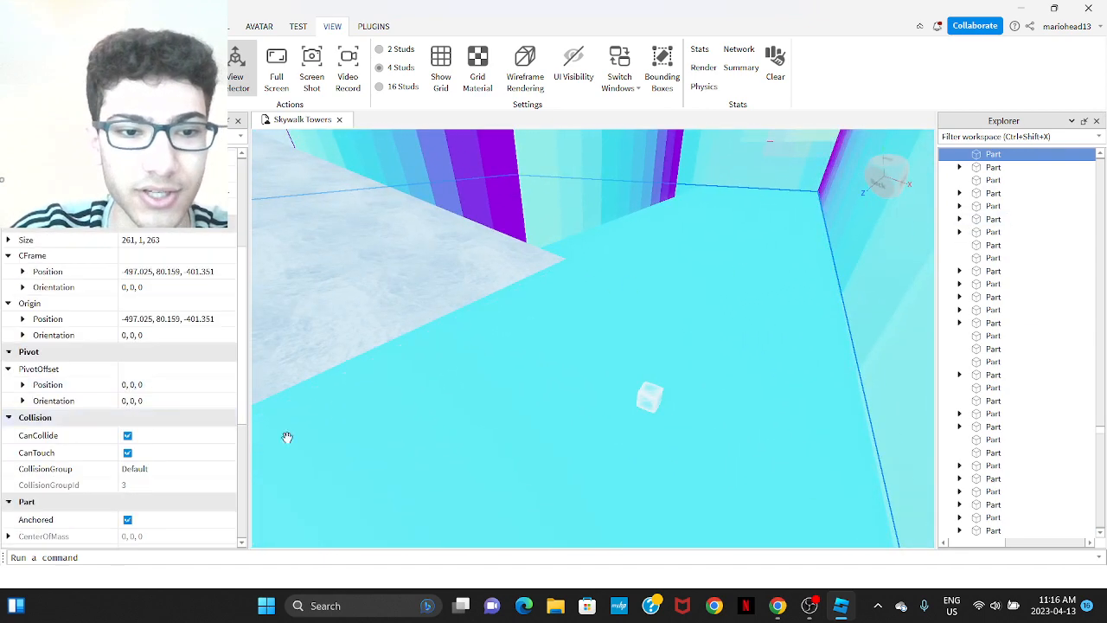
# Look over the snowball container and the cyan floor area around the end-of-tower ice cube.
pyautogui.scroll(3, 377, 438)
pyautogui.moveTo(581, 400); pyautogui.dragTo(581, 401, button='right')
pyautogui.scroll(3, 581, 400)
pyautogui.moveTo(581, 400); pyautogui.dragTo(581, 401, button='right')
pyautogui.press('w')
pyautogui.scroll(5, 649, 400)
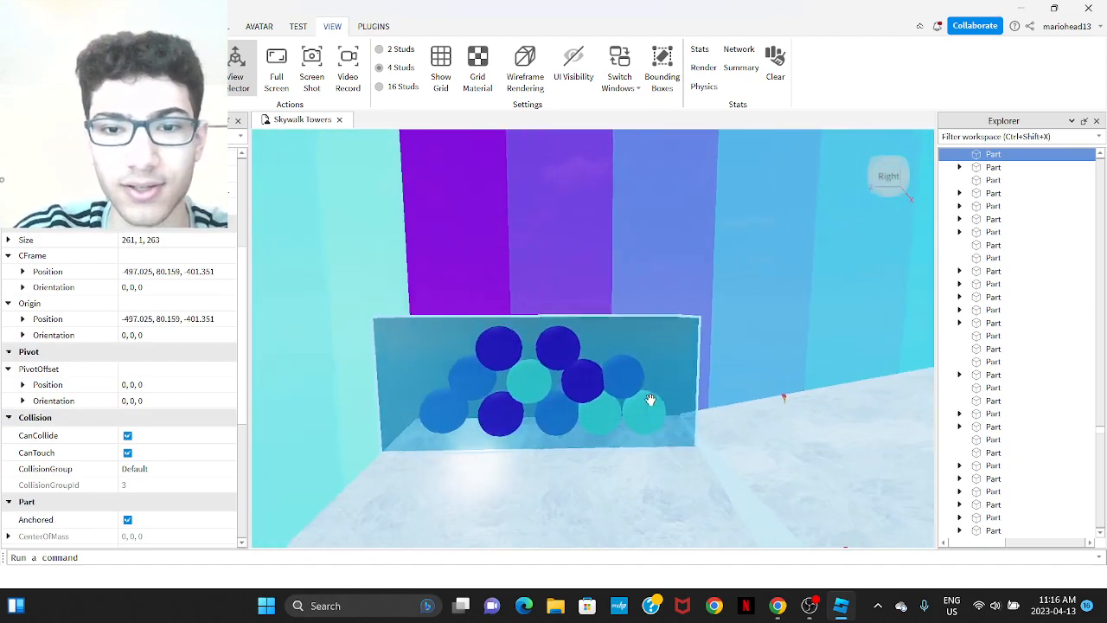
pyautogui.moveTo(602, 382); pyautogui.dragTo(603, 383, button='right')
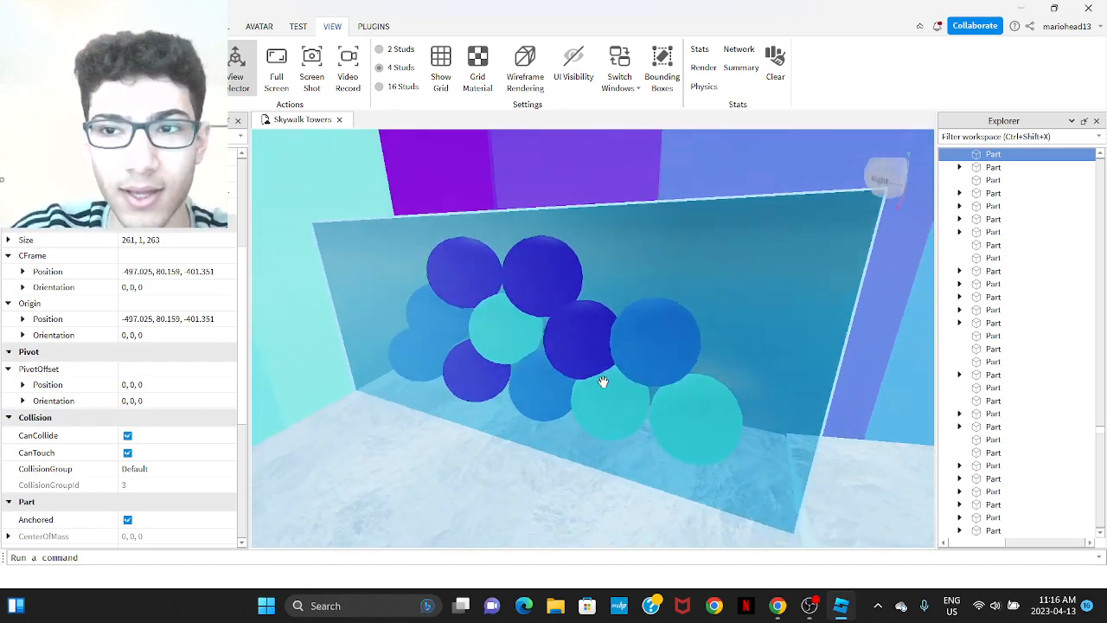
pyautogui.scroll(-5, 657, 291)
pyautogui.moveTo(490, 352); pyautogui.dragTo(489, 353, button='right')
pyautogui.scroll(6, 689, 358)
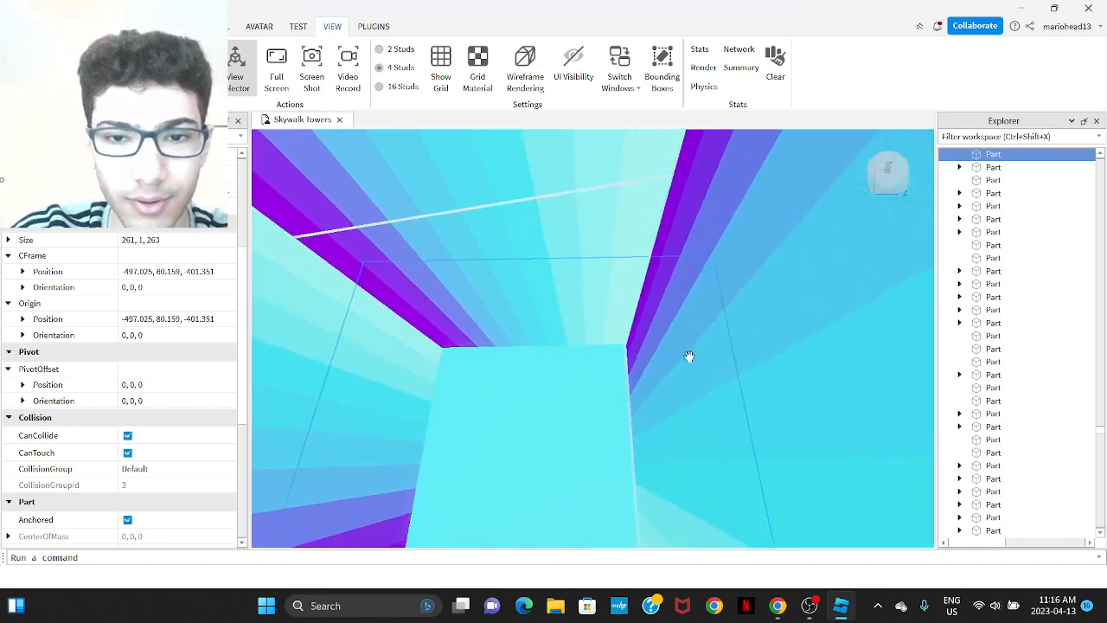
pyautogui.moveTo(666, 306); pyautogui.dragTo(588, 259, button='right')
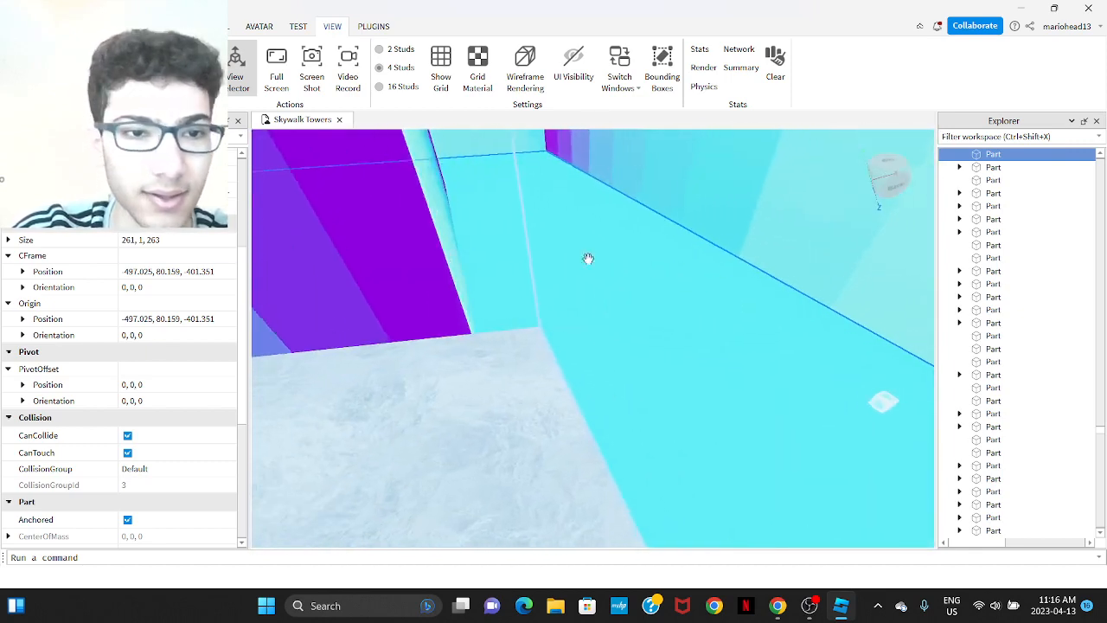
pyautogui.press('d')
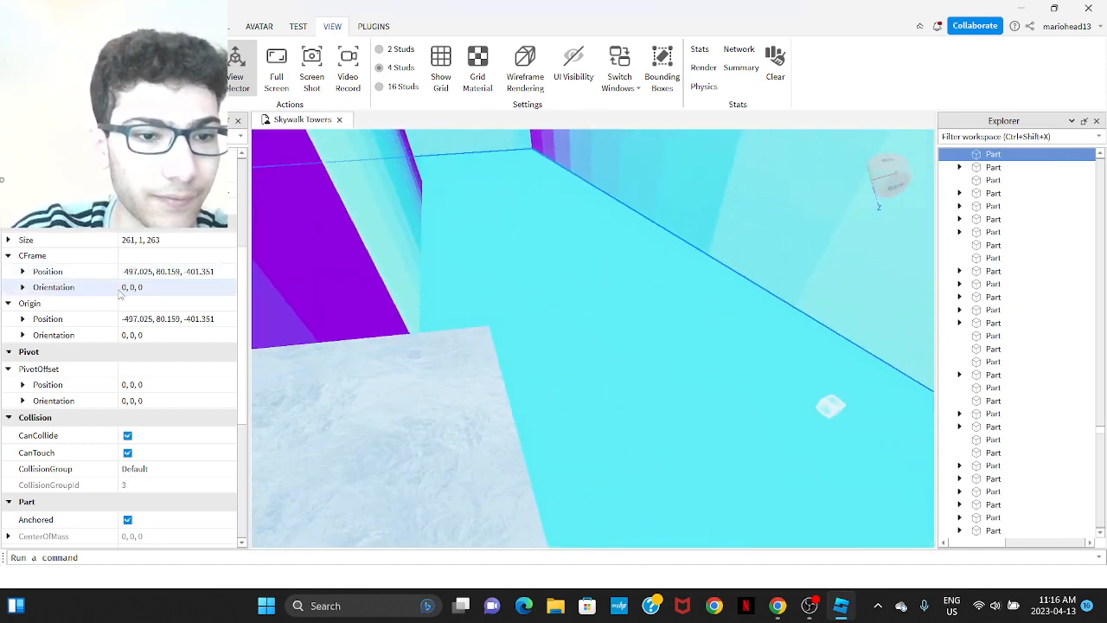
# Examine the cyan floor part's Transform, Collision and Part properties, including its CollisionGroupId.
pyautogui.scroll(-5, 105, 336)
pyautogui.scroll(1, 180, 309)
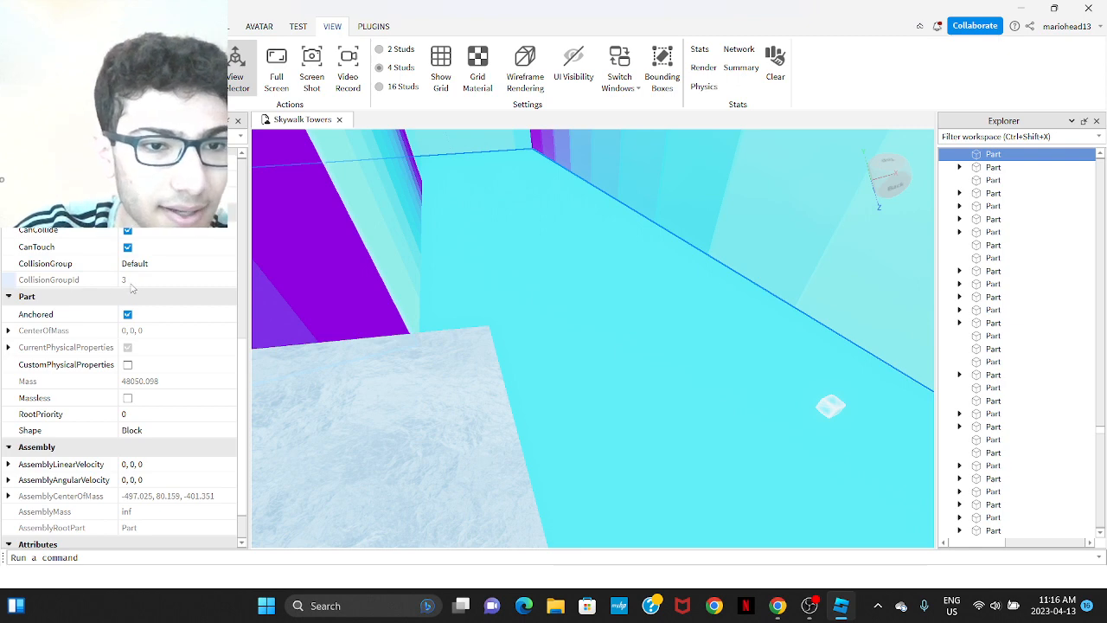
pyautogui.scroll(6, 184, 331)
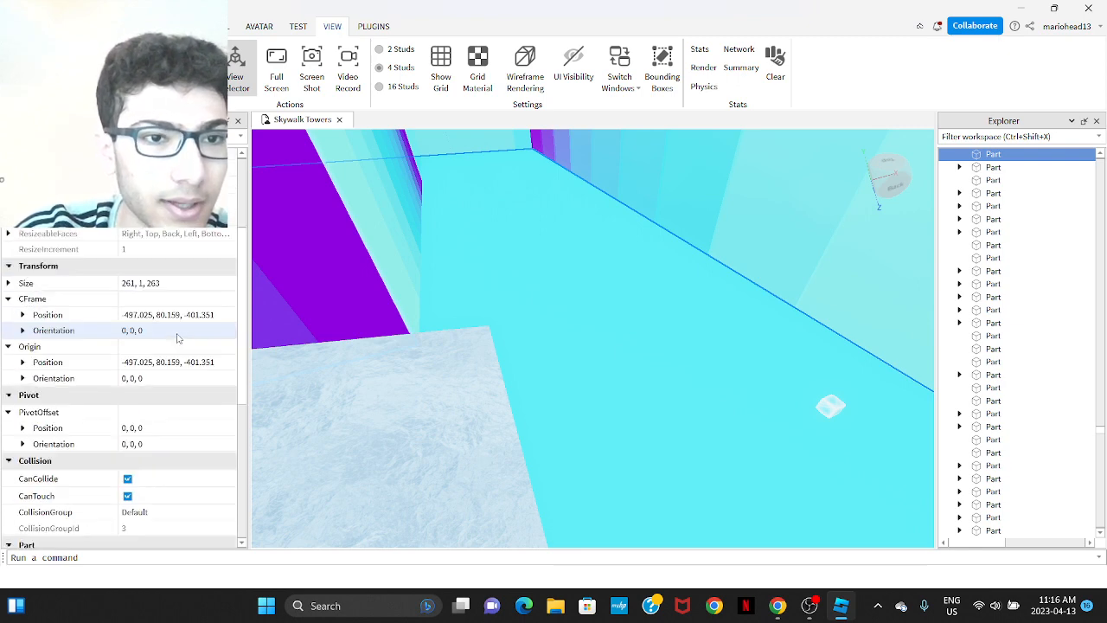
pyautogui.scroll(-1, 177, 346)
pyautogui.scroll(-5, 177, 346)
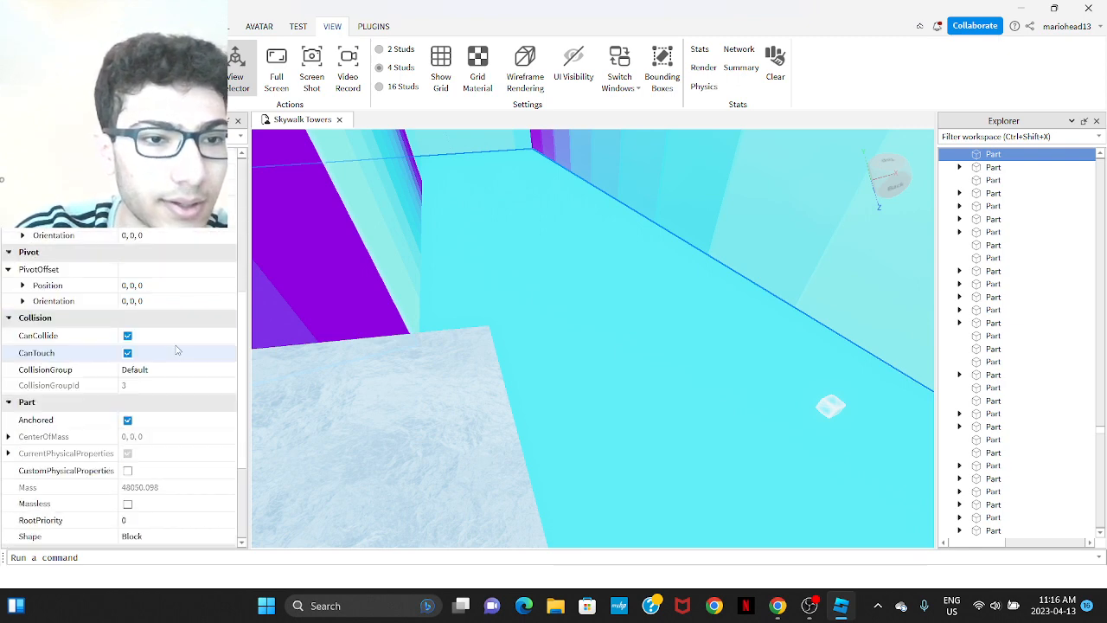
pyautogui.scroll(-1, 177, 346)
# Inspect the snowballs in the glass container up close and from outside.
pyautogui.moveTo(346, 341); pyautogui.dragTo(603, 341, button='right')
pyautogui.scroll(3, 578, 370)
pyautogui.scroll(1, 614, 334)
pyautogui.scroll(3, 614, 334)
pyautogui.press('d')
pyautogui.press('d')
pyautogui.press('a')
pyautogui.press('d')
pyautogui.press('w')
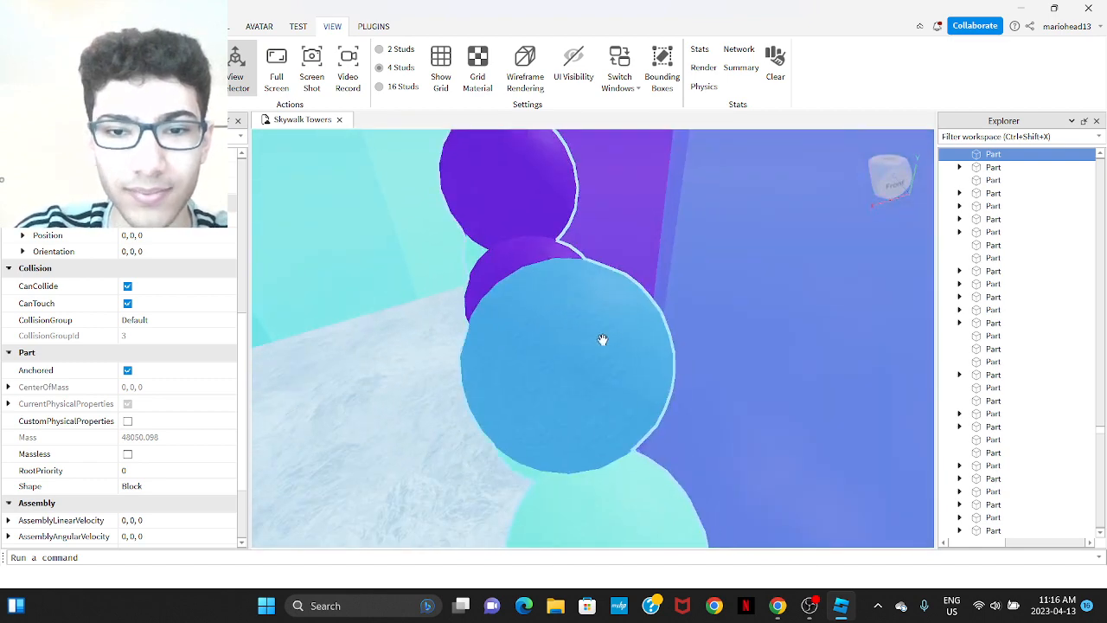
pyautogui.press('s')
pyautogui.press('a')
# Select SnowBall2 in ServerStorage's SnowBalls folder and inspect its Collision properties.
pyautogui.scroll(-10, 1003, 333)
pyautogui.scroll(-15, 985, 381)
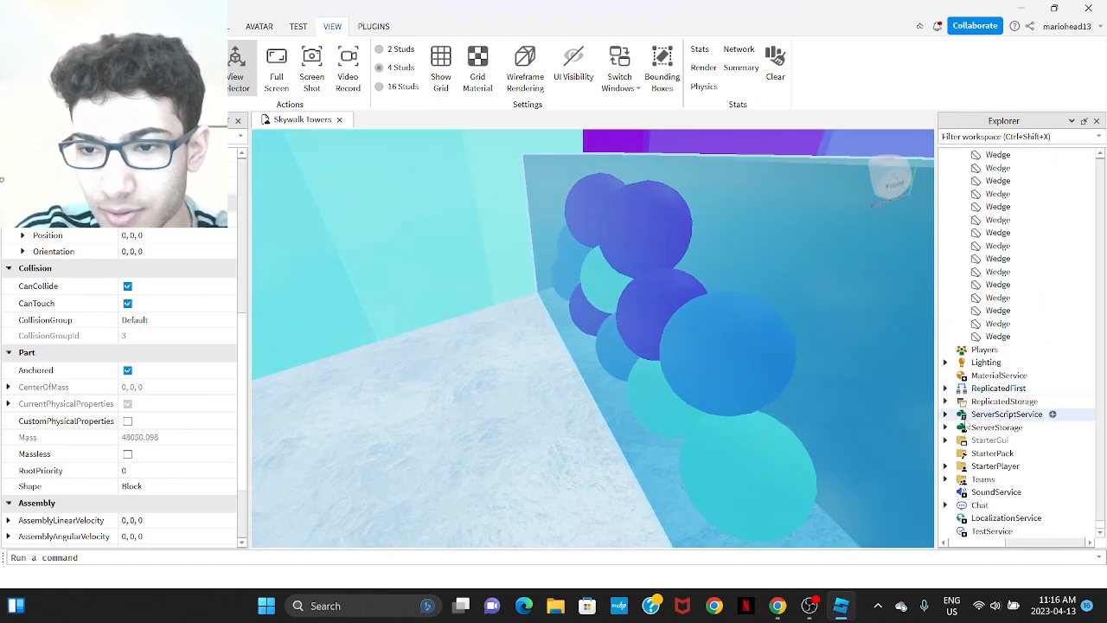
pyautogui.click(946, 427)
pyautogui.scroll(-1, 968, 415)
pyautogui.click(959, 417)
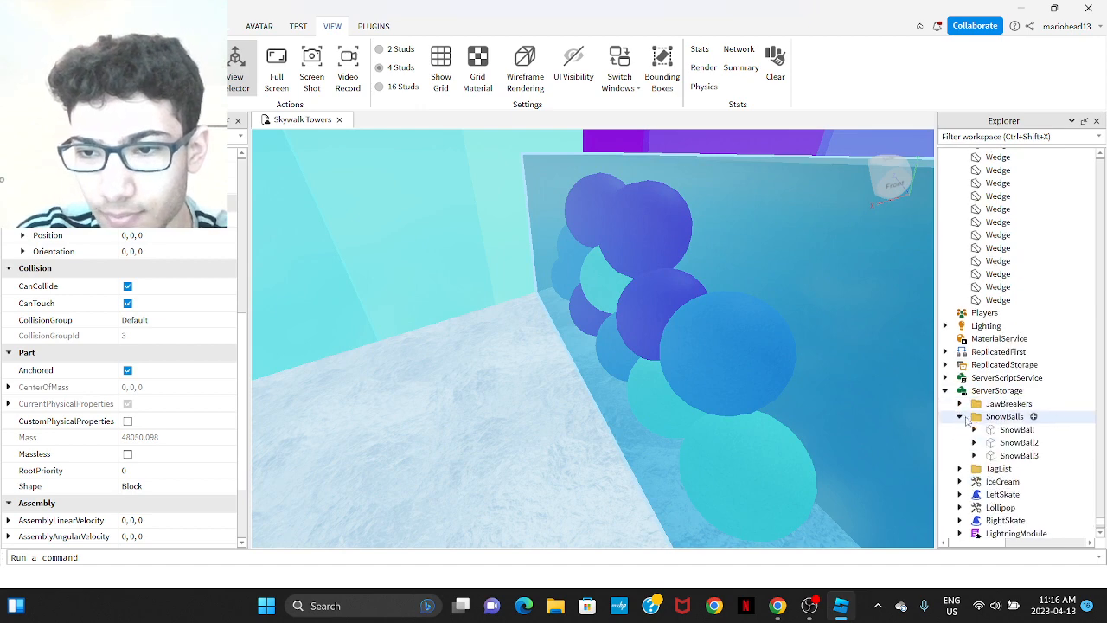
pyautogui.click(1003, 442)
pyautogui.moveTo(306, 388); pyautogui.dragTo(165, 350, button='right')
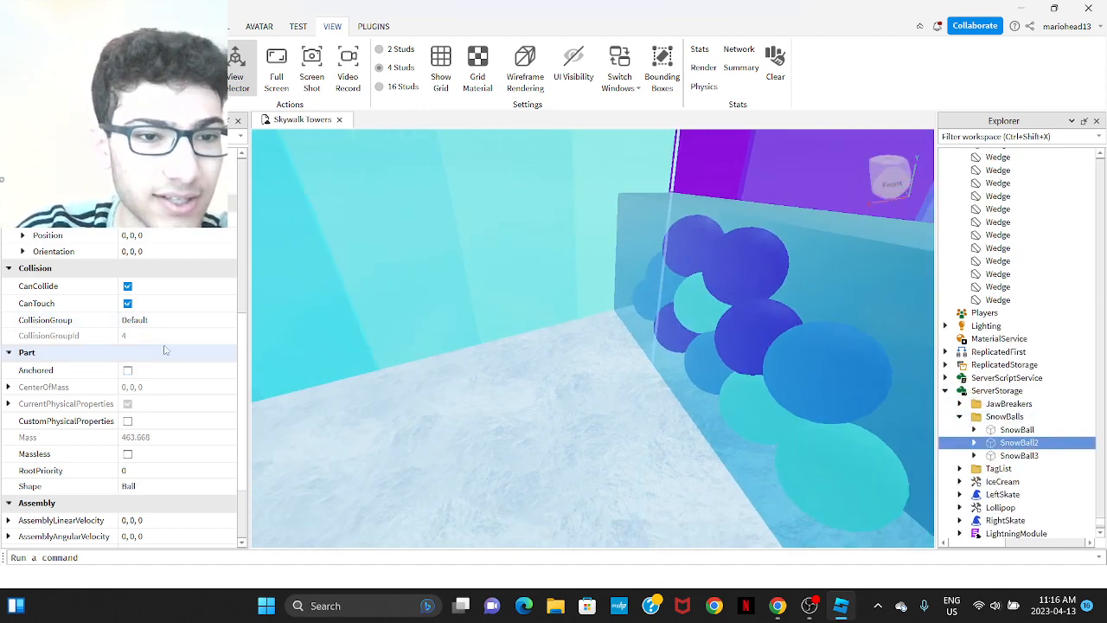
# Select the sloped icy ramp with the ice cream cones and examine its Collision and Part properties.
pyautogui.click(591, 380)
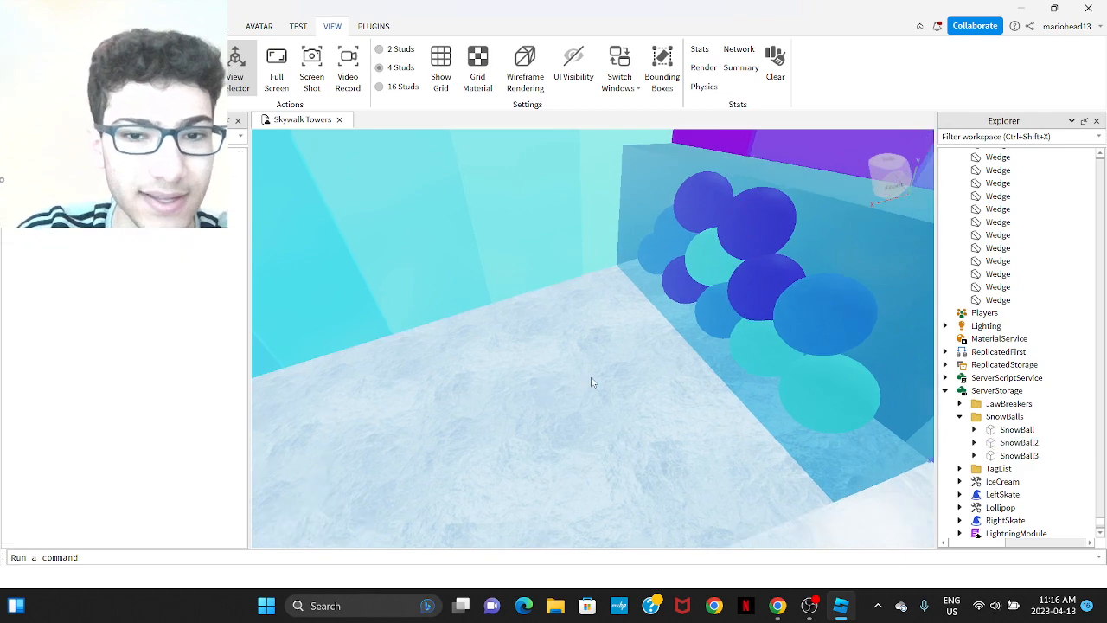
pyautogui.moveTo(591, 381); pyautogui.dragTo(640, 321, button='right')
pyautogui.click(599, 371)
pyautogui.scroll(-5, 147, 389)
pyautogui.scroll(2, 148, 363)
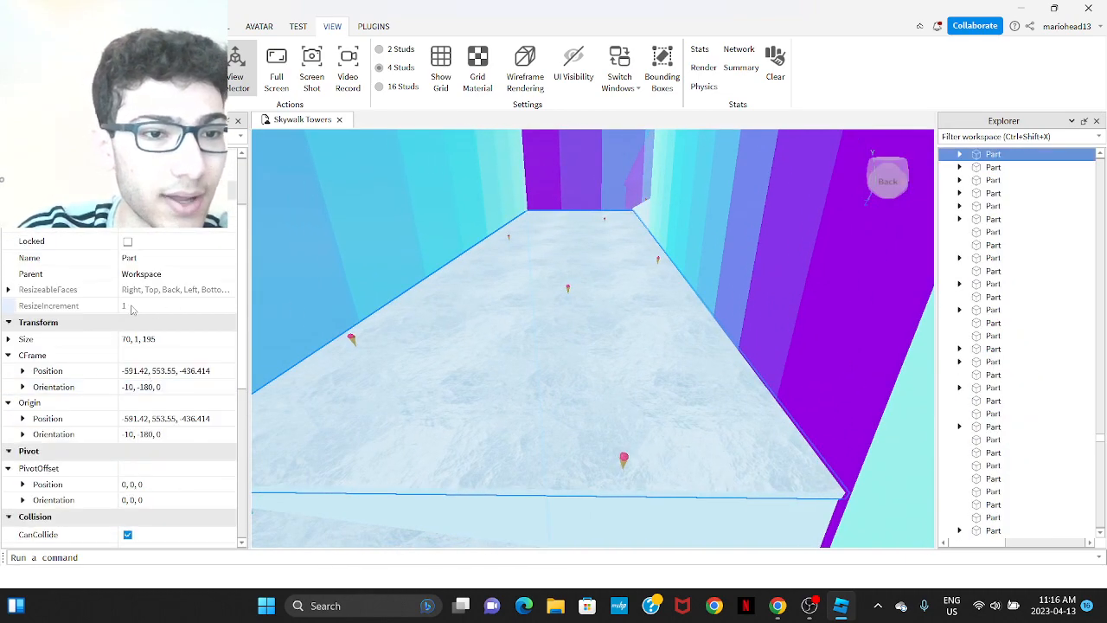
pyautogui.scroll(2, 132, 309)
pyautogui.scroll(-6, 159, 289)
pyautogui.scroll(-3, 163, 329)
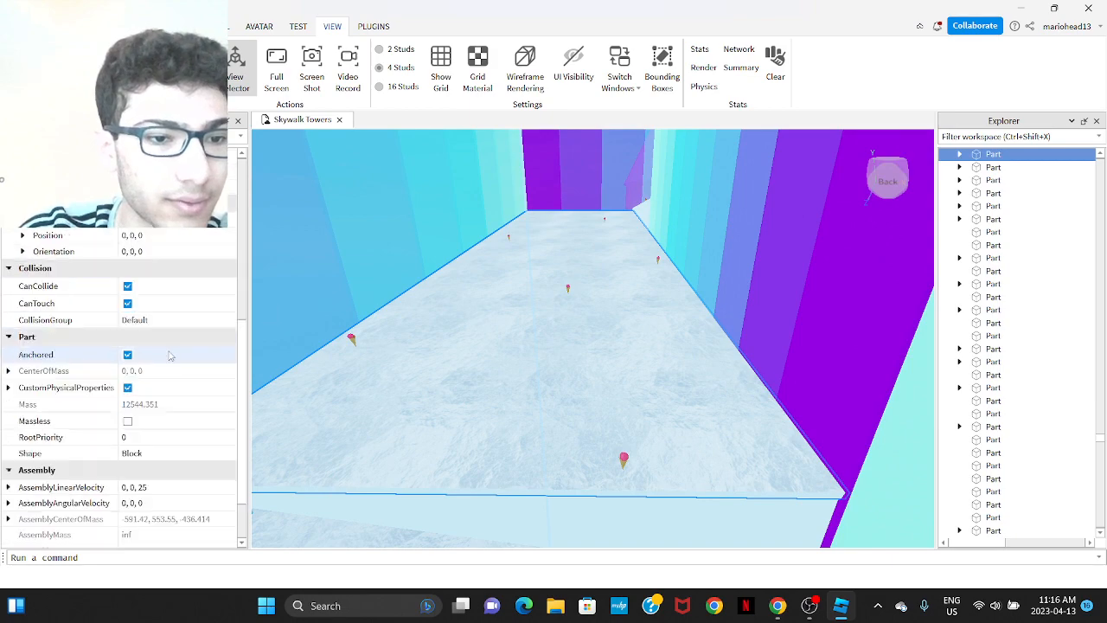
pyautogui.scroll(1, 166, 402)
pyautogui.scroll(1, 168, 400)
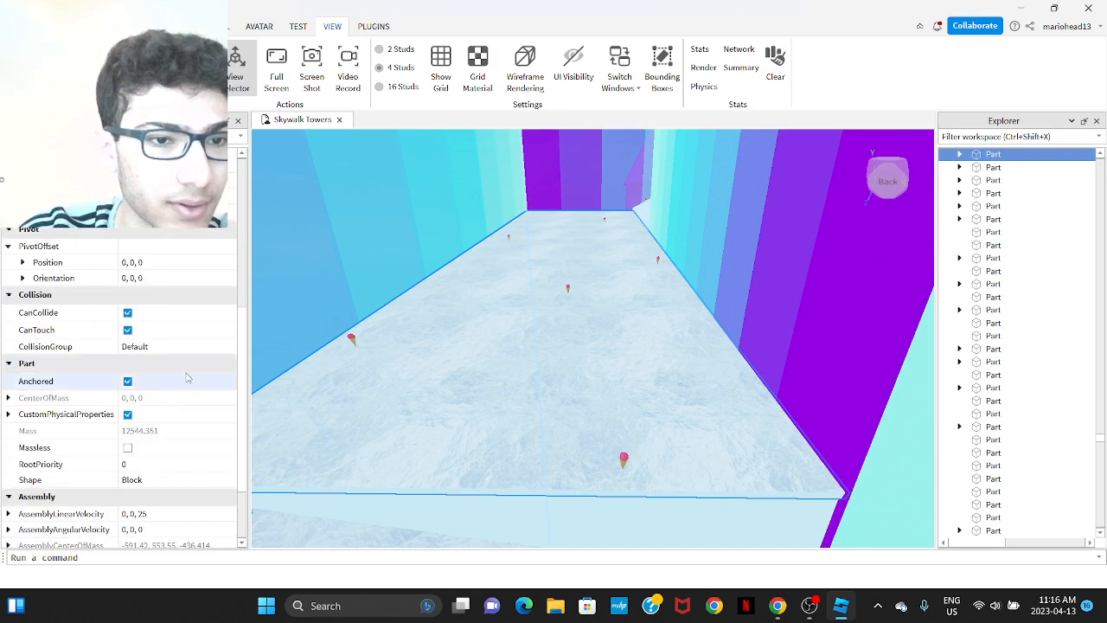
# View the Physics and Summary stats overlays in turn over the snowball container, hiding each again.
pyautogui.moveTo(383, 331); pyautogui.dragTo(427, 289, button='right')
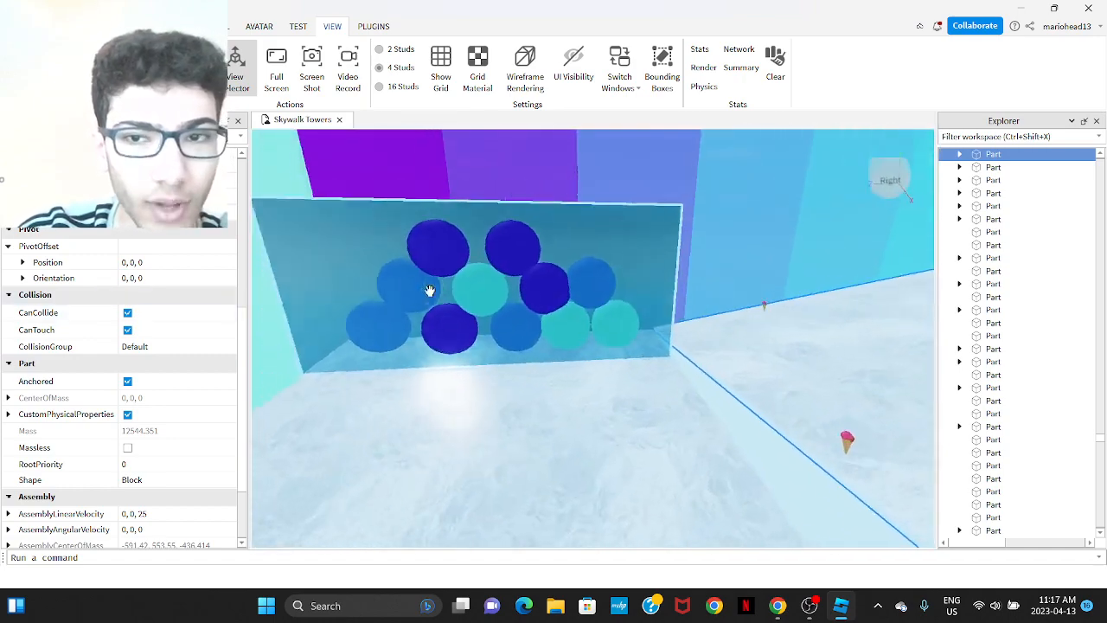
pyautogui.press('w')
pyautogui.press('w')
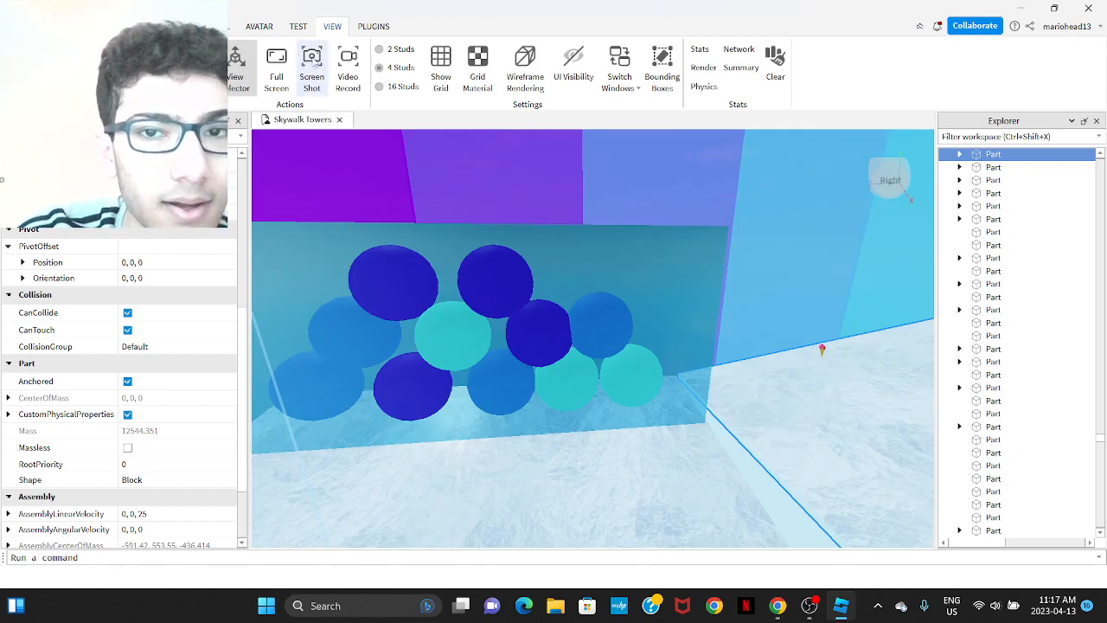
pyautogui.click(710, 87)
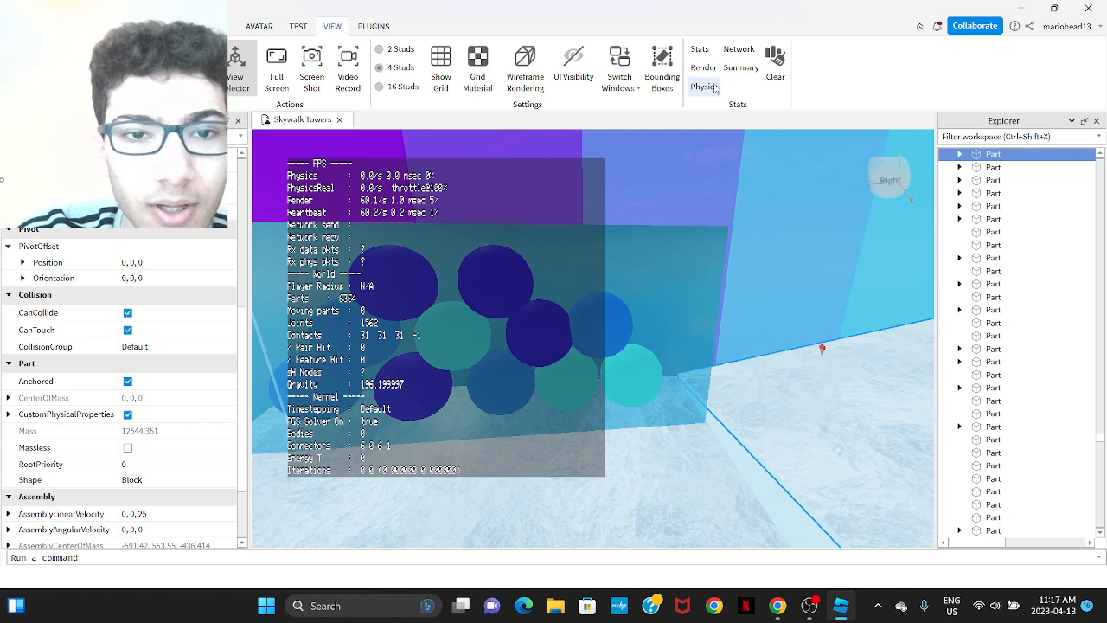
pyautogui.click(704, 87)
pyautogui.click(728, 69)
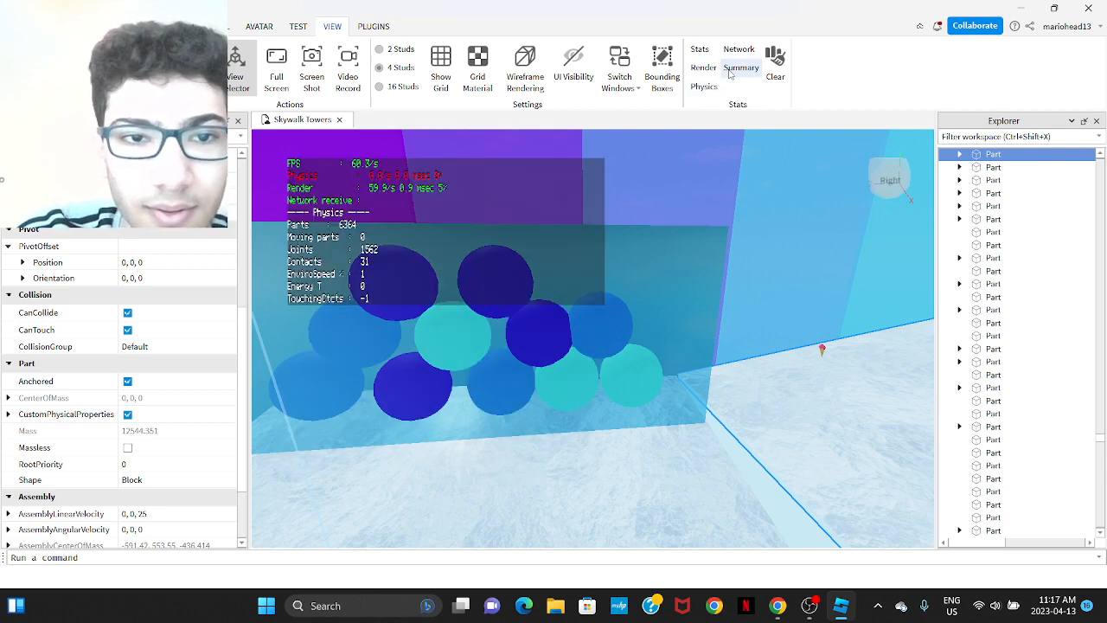
pyautogui.click(731, 71)
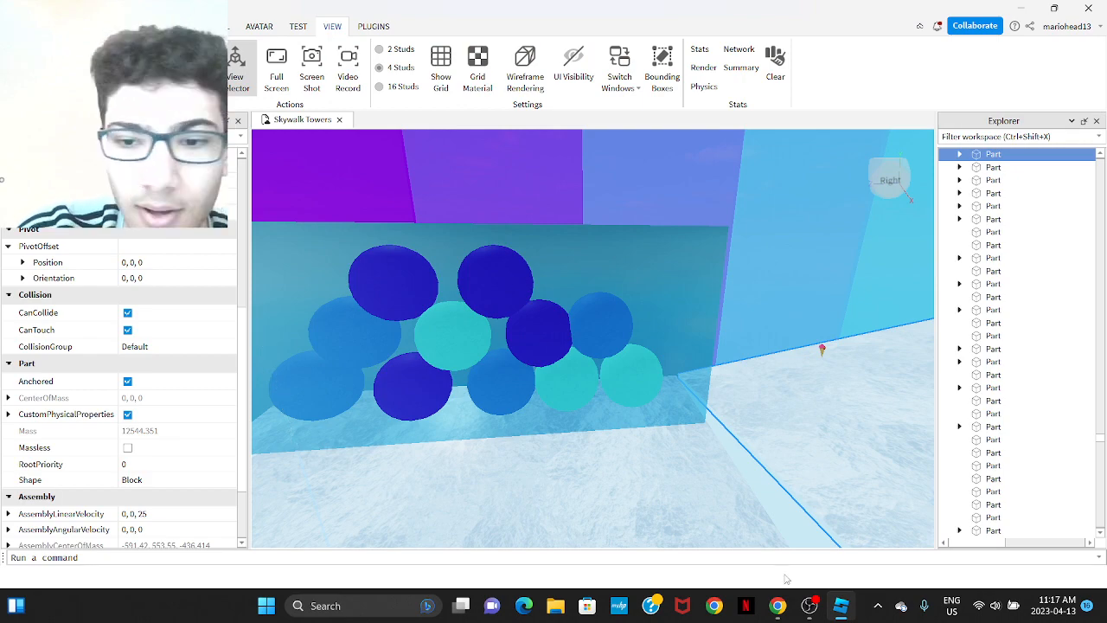
# Switch to Chrome and search in the new tab for "how to change collision id of part roblox".
pyautogui.click(786, 608)
pyautogui.click(366, 11)
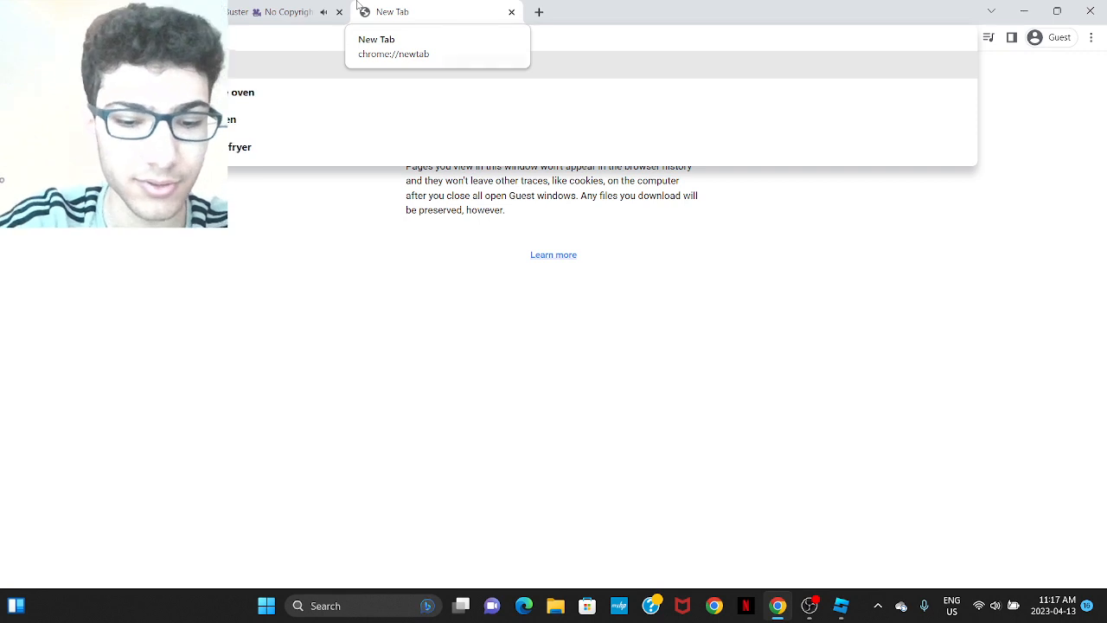
pyautogui.write('reate a')
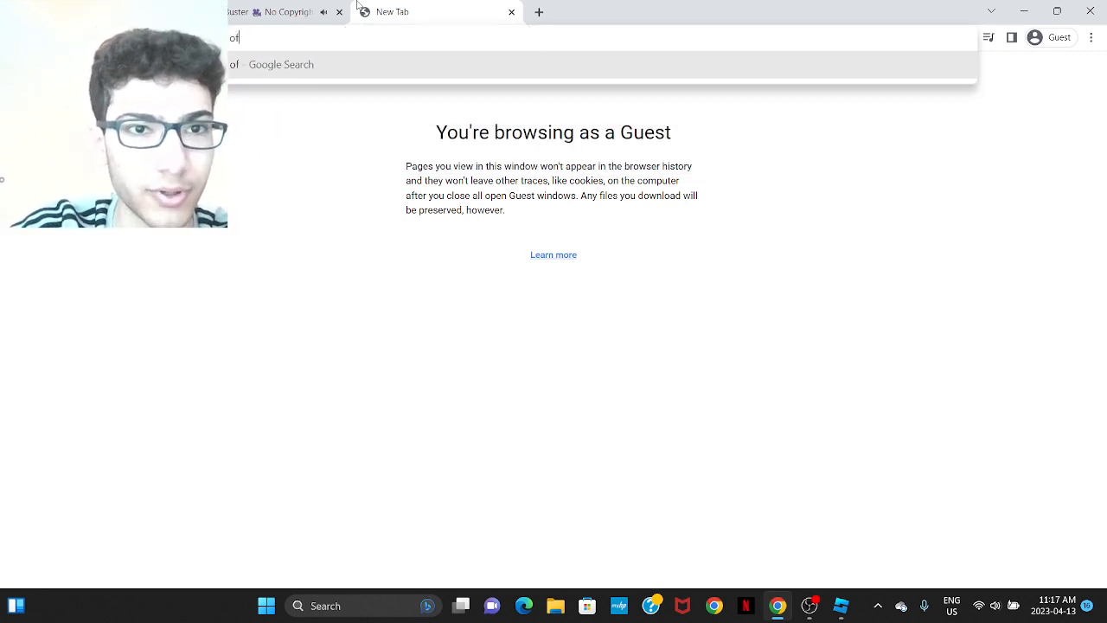
pyautogui.write('lkox')
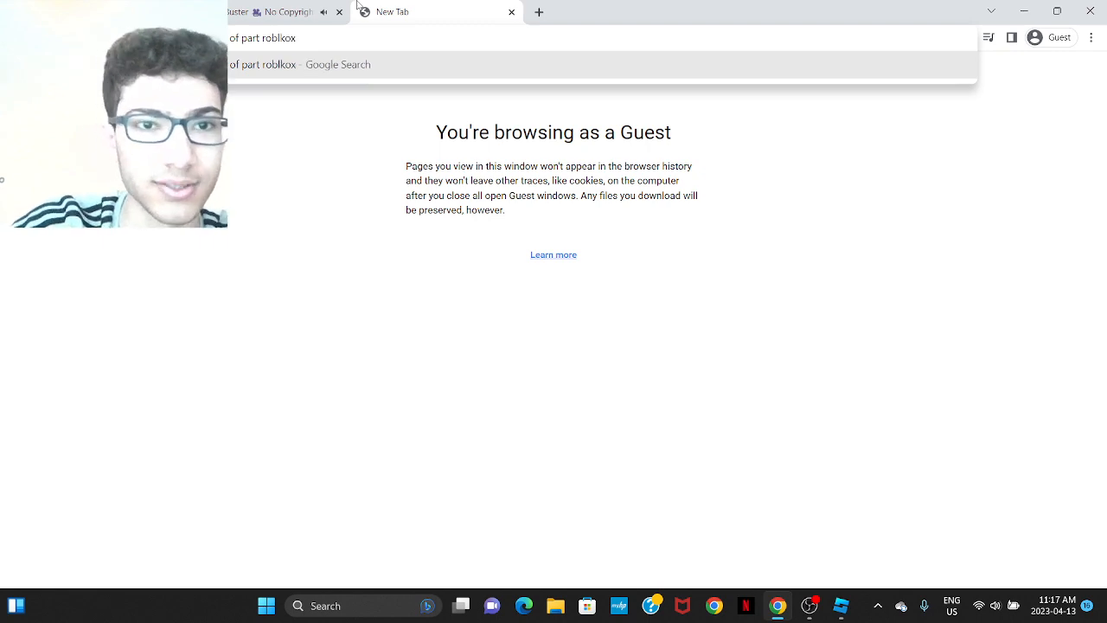
pyautogui.press('BackSpace')
pyautogui.press('BackSpace')
pyautogui.press('BackSpace')
pyautogui.write('ox')
pyautogui.press('Return')
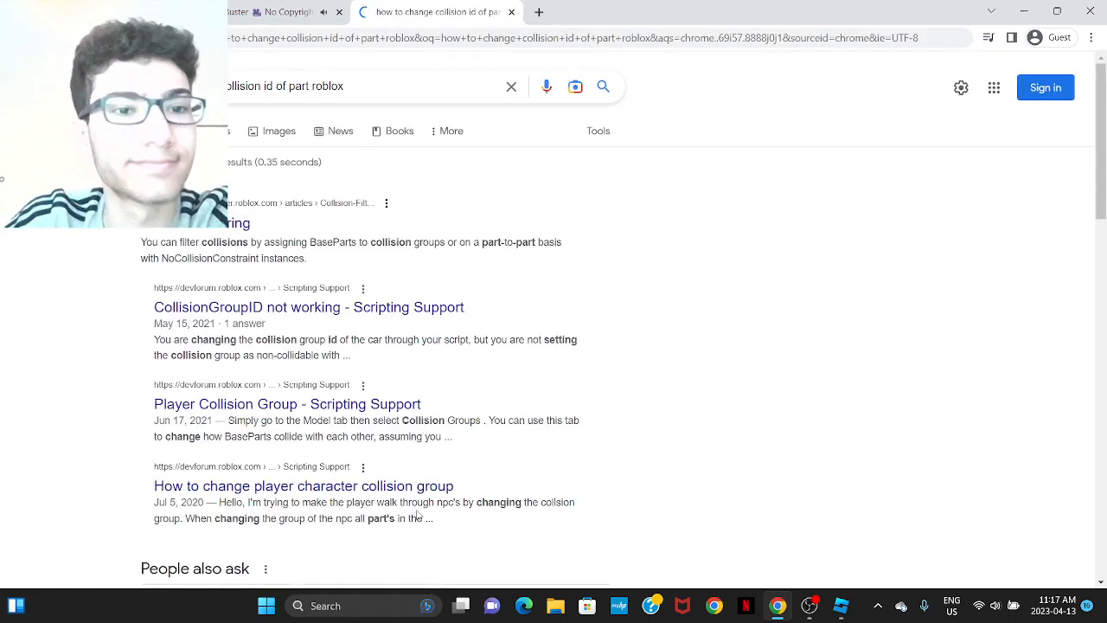
# Open the Collision Filtering guide from the search results and play its collision groups demo video.
pyautogui.click(161, 233)
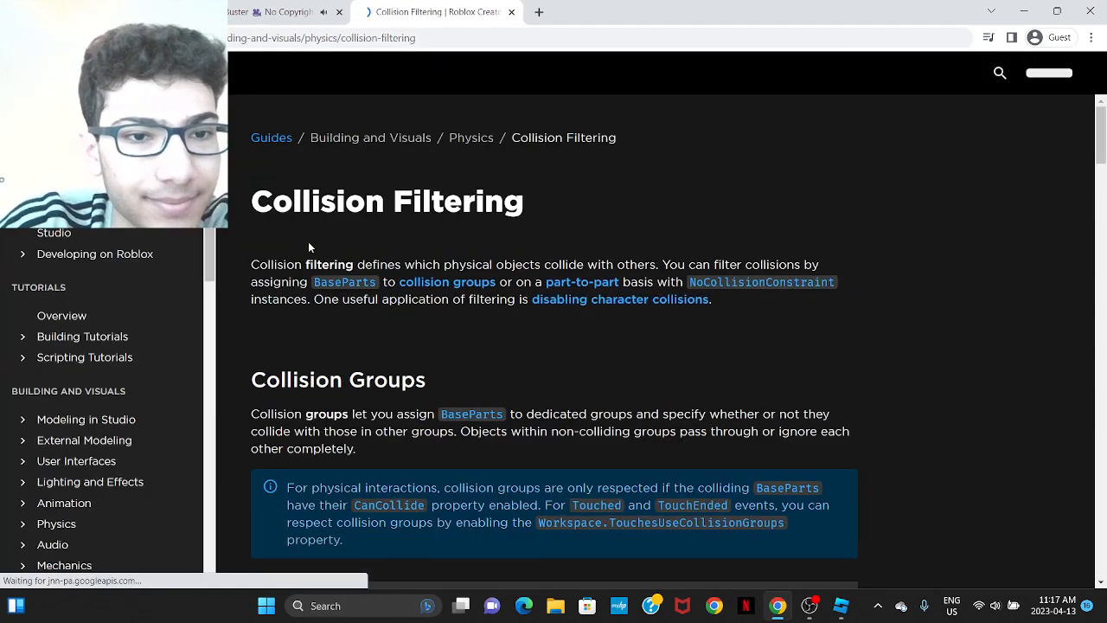
pyautogui.scroll(-5, 457, 312)
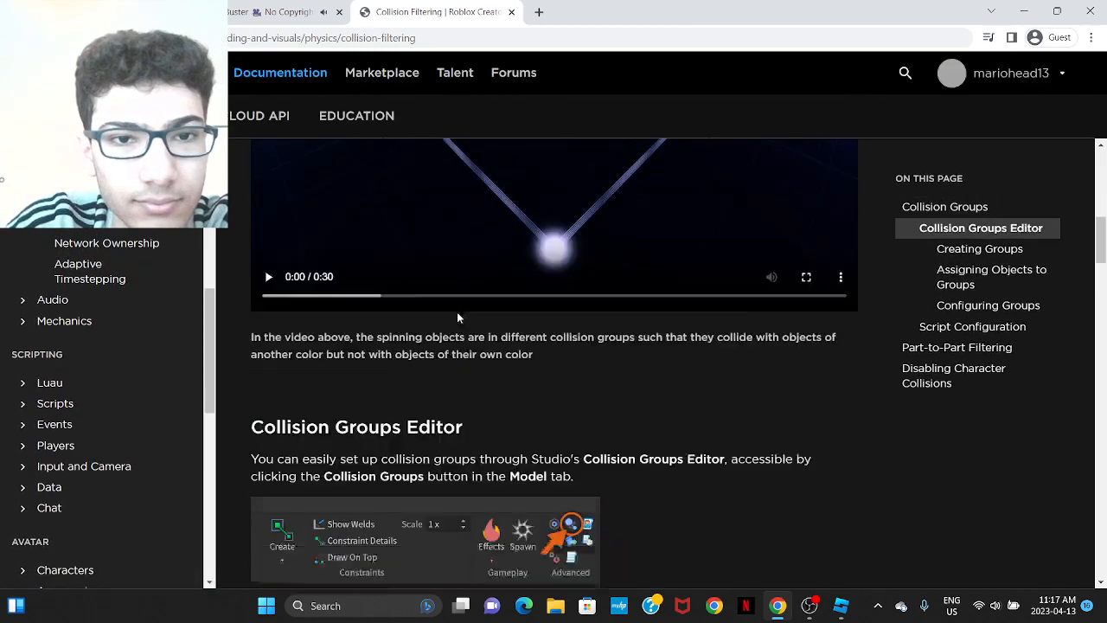
pyautogui.scroll(3, 370, 440)
pyautogui.click(275, 503)
pyautogui.scroll(1, 404, 476)
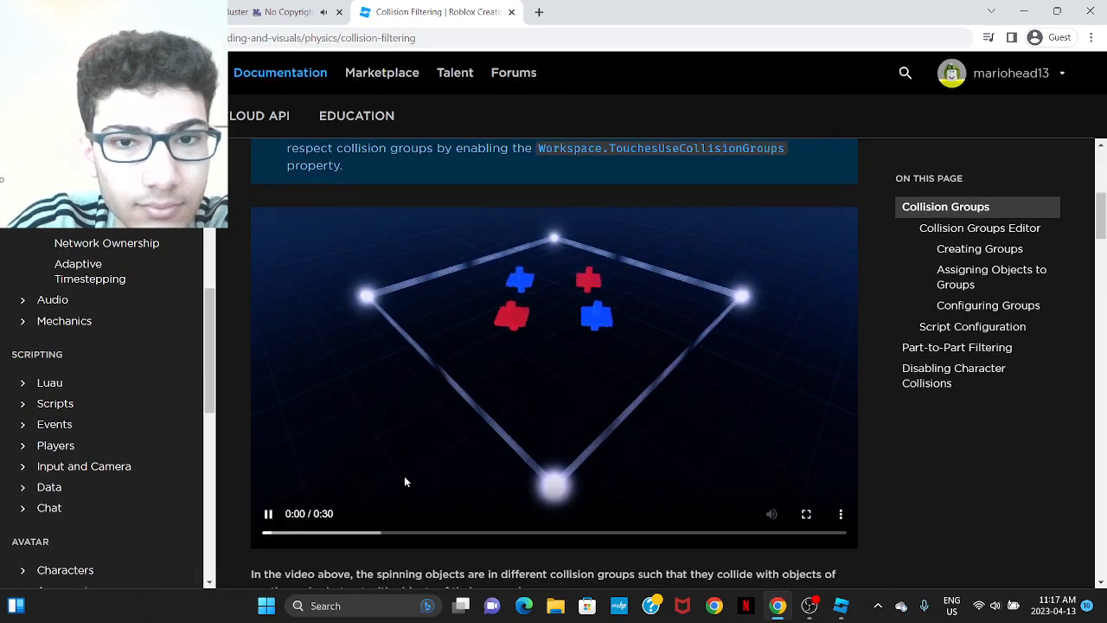
pyautogui.scroll(-1, 398, 528)
# Skip ahead through the collision groups demo video and read the Collision Groups Editor section below it.
pyautogui.moveTo(302, 519); pyautogui.dragTo(380, 520)
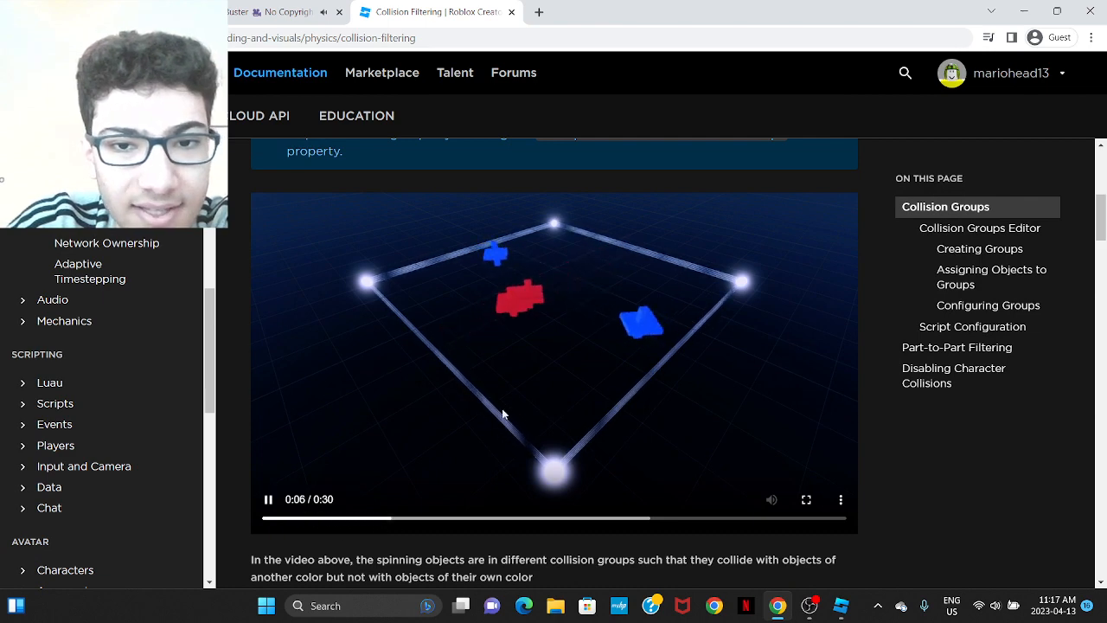
pyautogui.scroll(1, 527, 356)
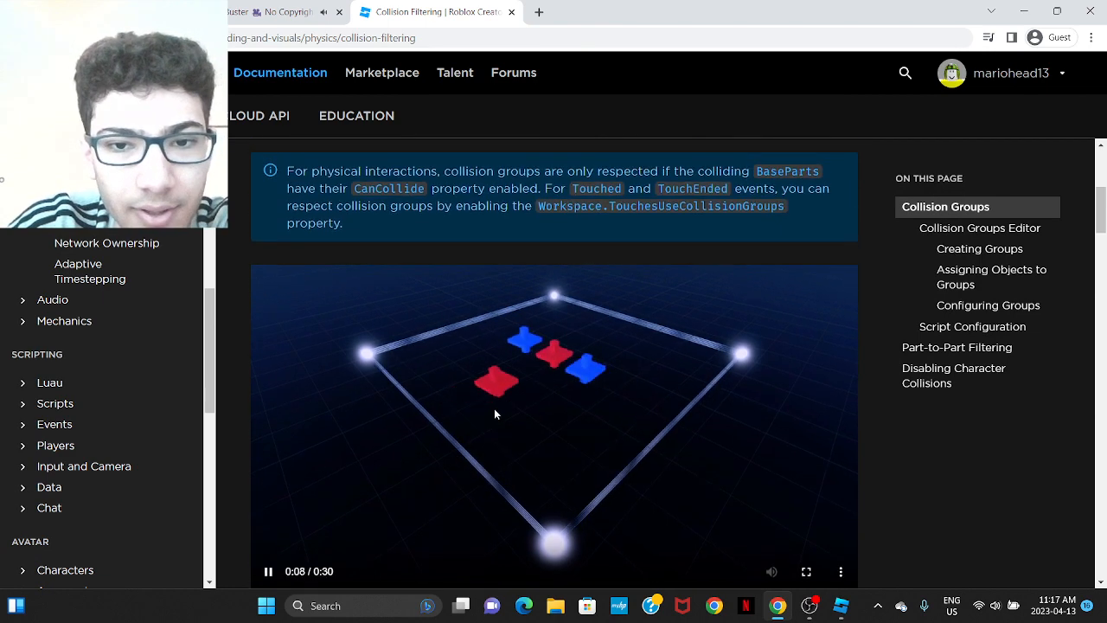
pyautogui.scroll(-1, 484, 459)
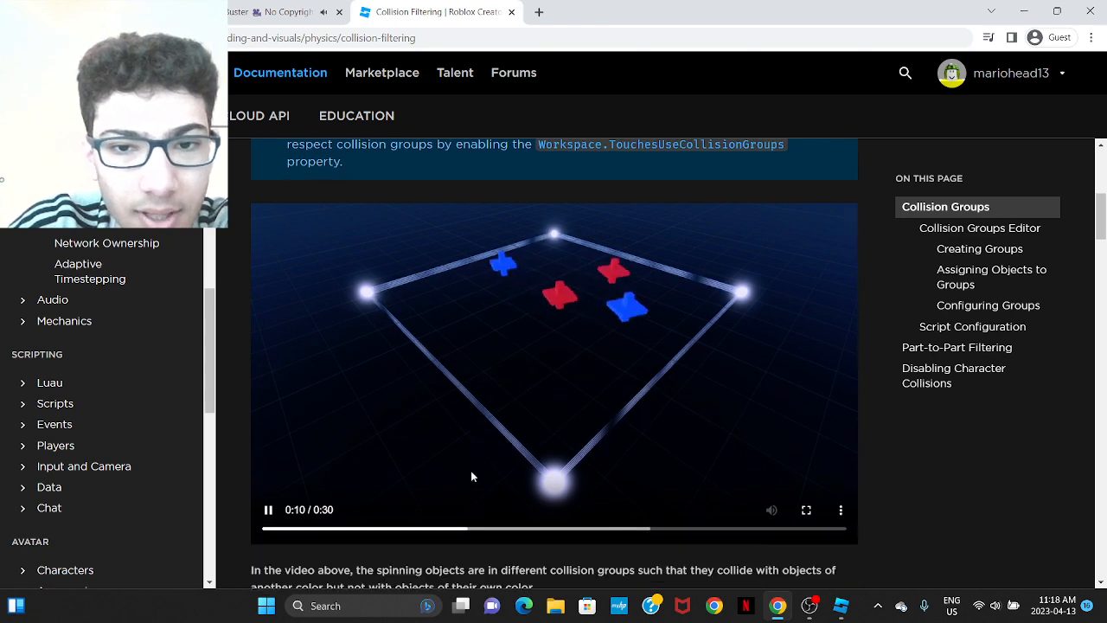
pyautogui.click(497, 521)
pyautogui.moveTo(496, 524); pyautogui.dragTo(621, 478)
pyautogui.scroll(-7, 545, 423)
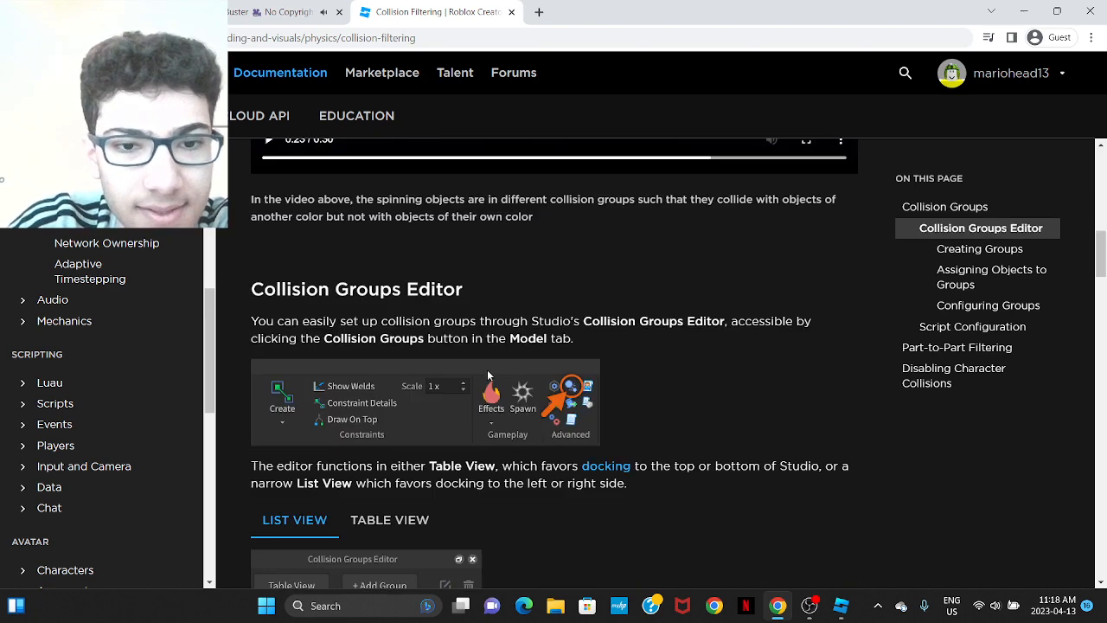
pyautogui.scroll(2, 396, 272)
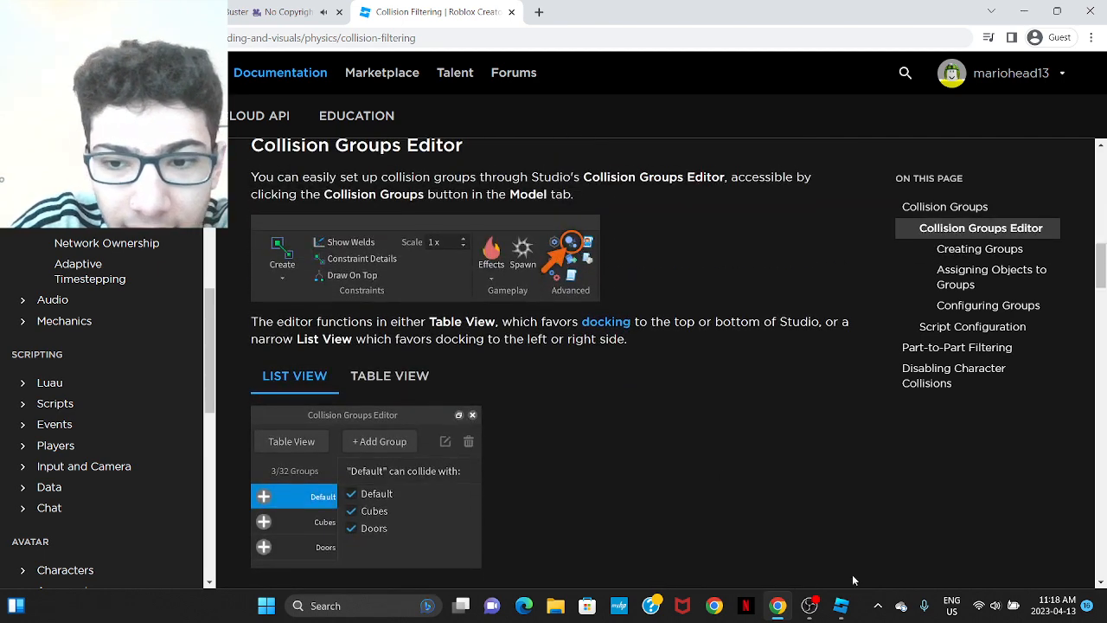
# Switch back to Roblox Studio and look over the snowball container and the selected ramp part's properties.
pyautogui.click(841, 605)
pyautogui.scroll(5, 513, 263)
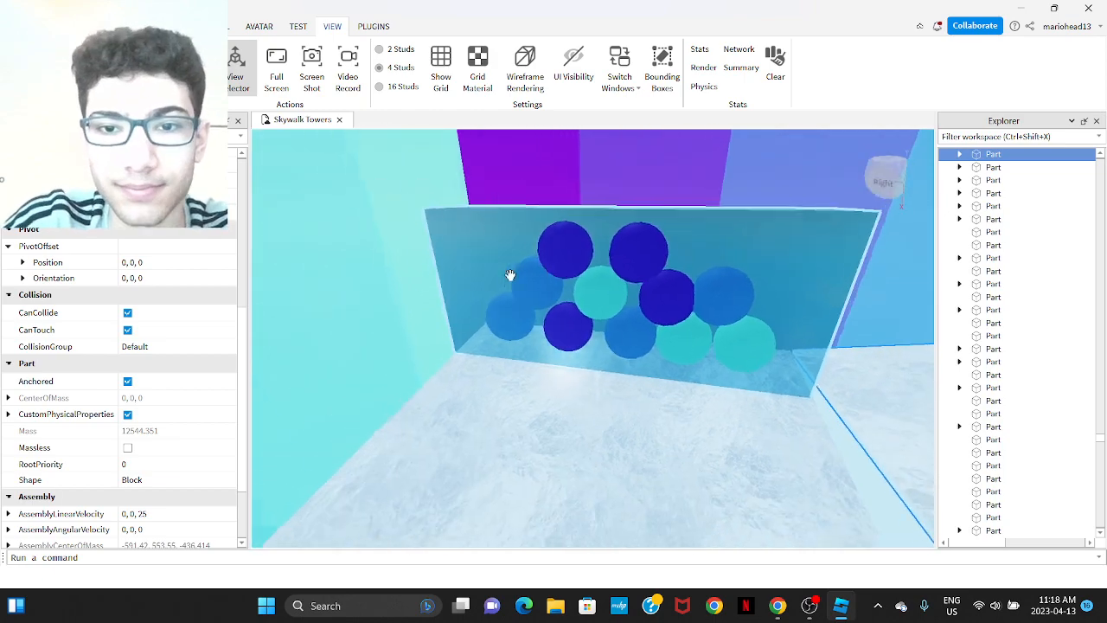
pyautogui.scroll(-3, 519, 284)
pyautogui.moveTo(528, 291); pyautogui.dragTo(741, 297, button='right')
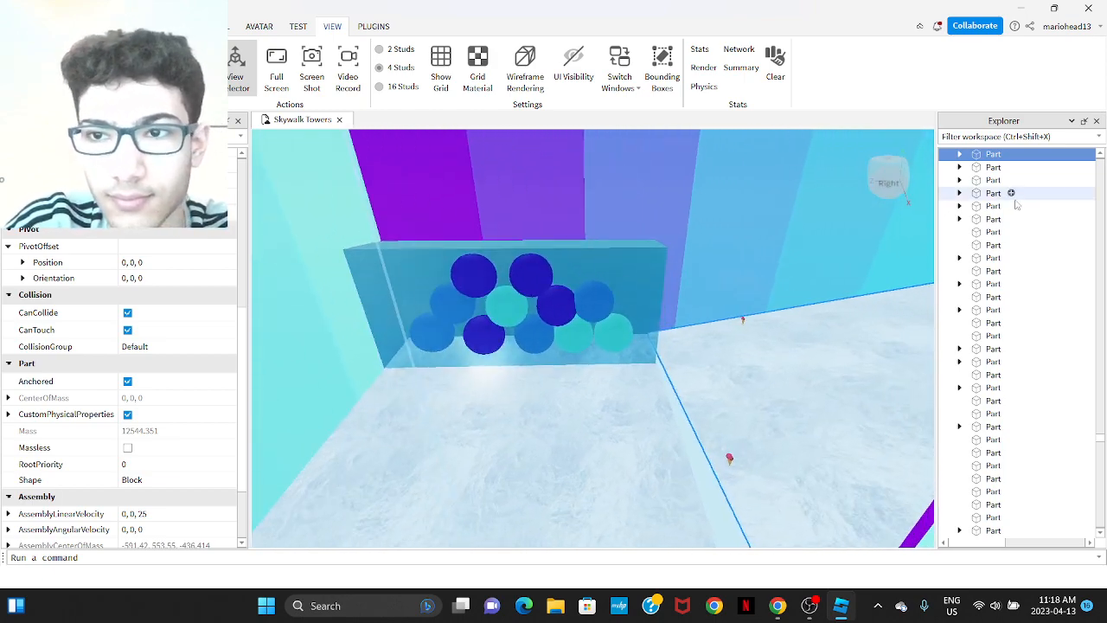
pyautogui.scroll(6, 121, 389)
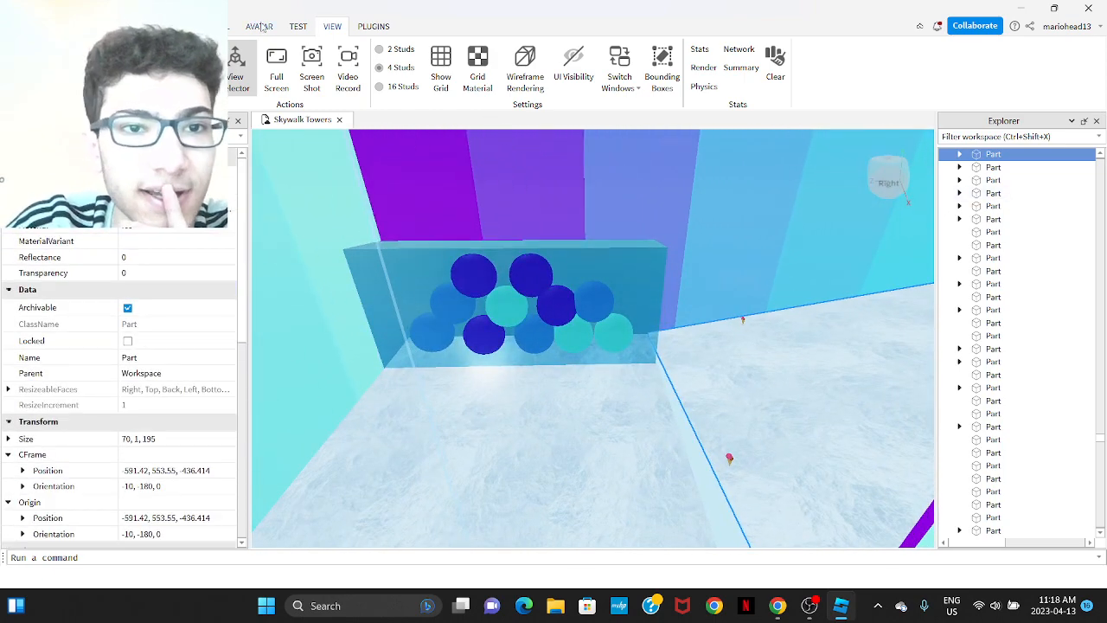
# Find the Collision Groups Editor among the modeling tools and open it.
pyautogui.click(232, 28)
pyautogui.click(863, 86)
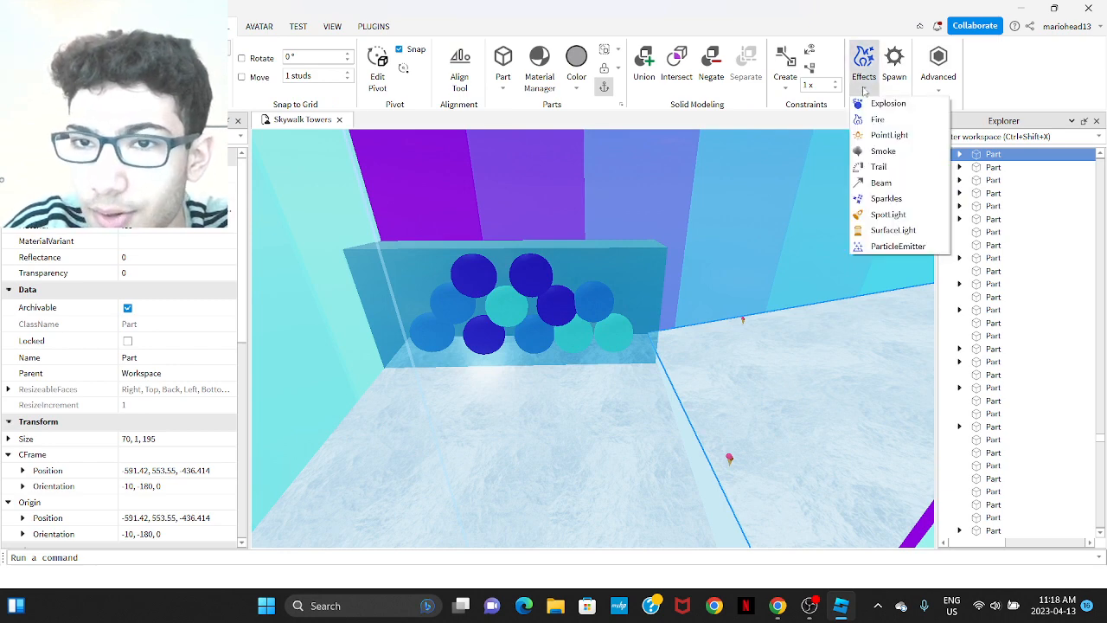
pyautogui.click(858, 90)
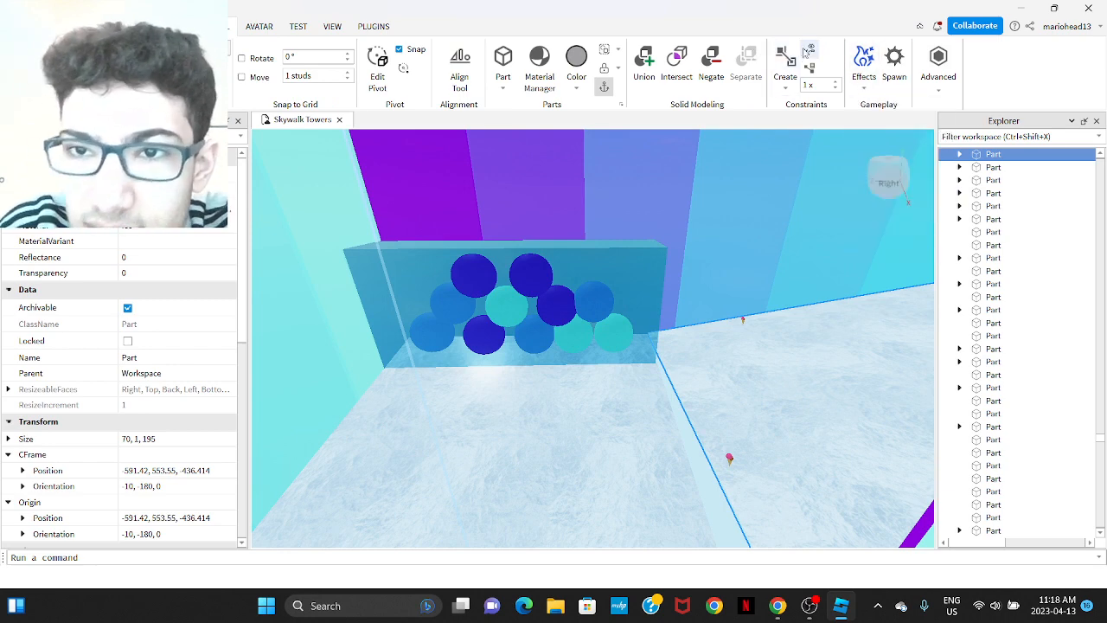
pyautogui.click(787, 88)
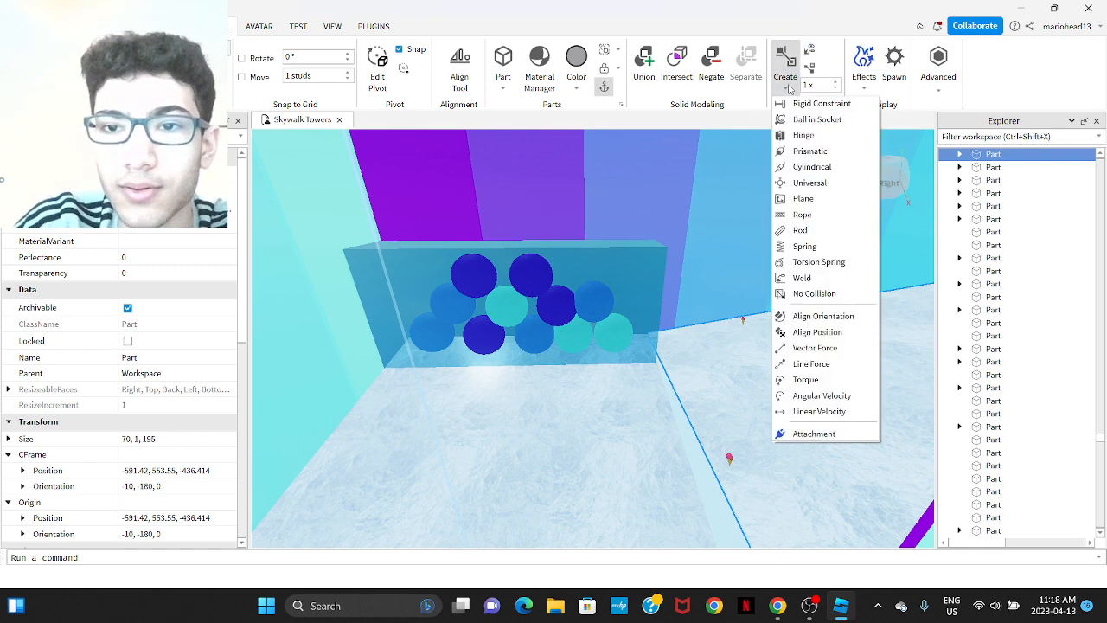
pyautogui.click(787, 82)
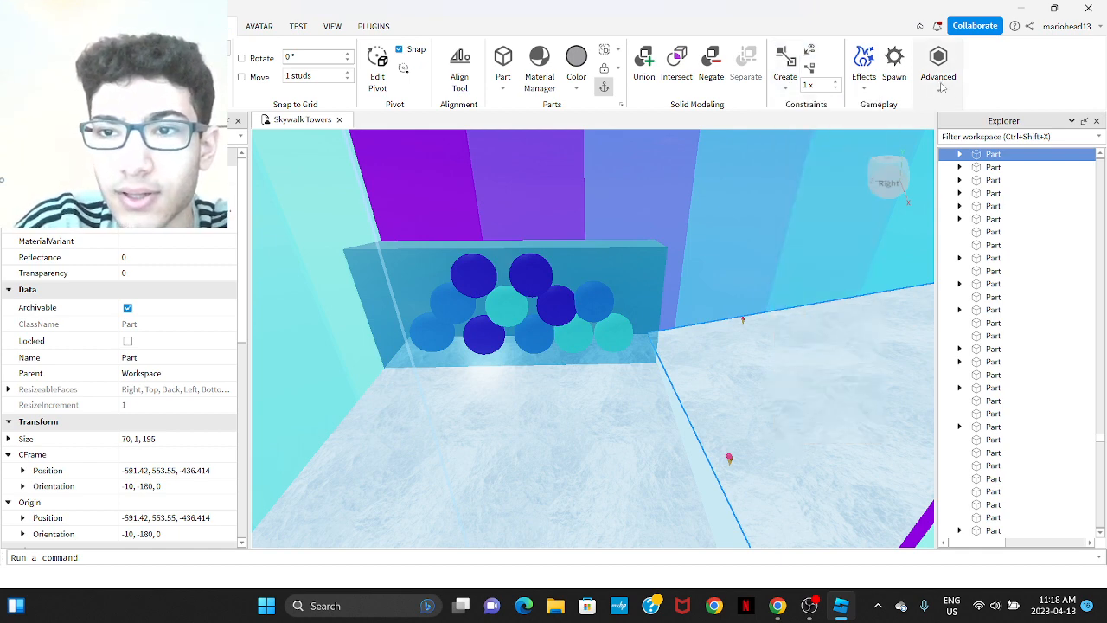
pyautogui.click(940, 87)
pyautogui.click(976, 138)
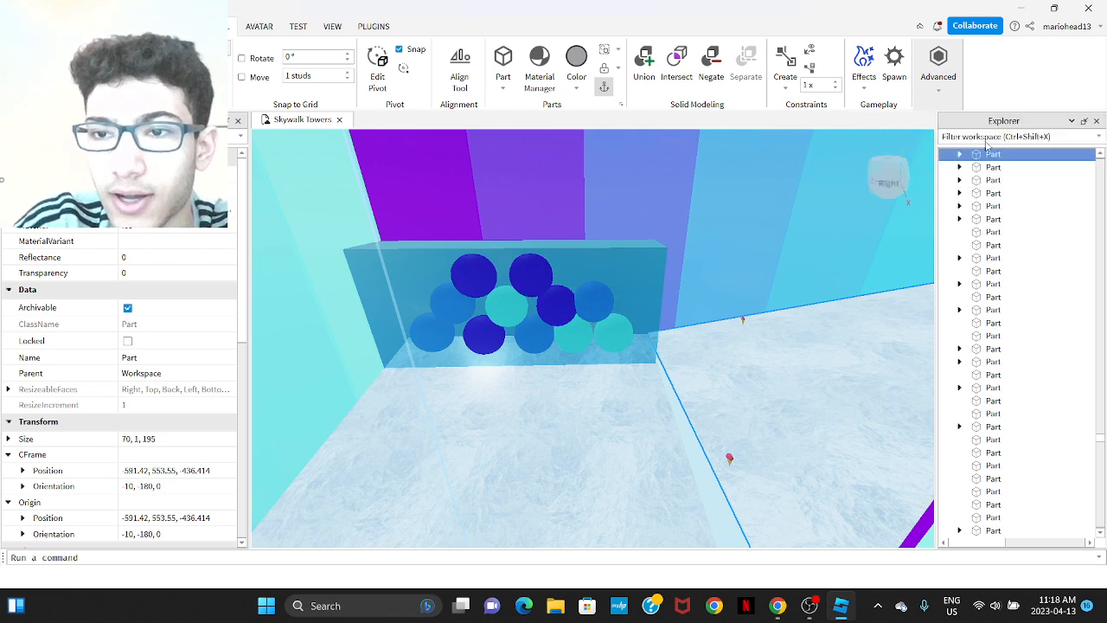
pyautogui.moveTo(752, 249); pyautogui.dragTo(800, 212, button='right')
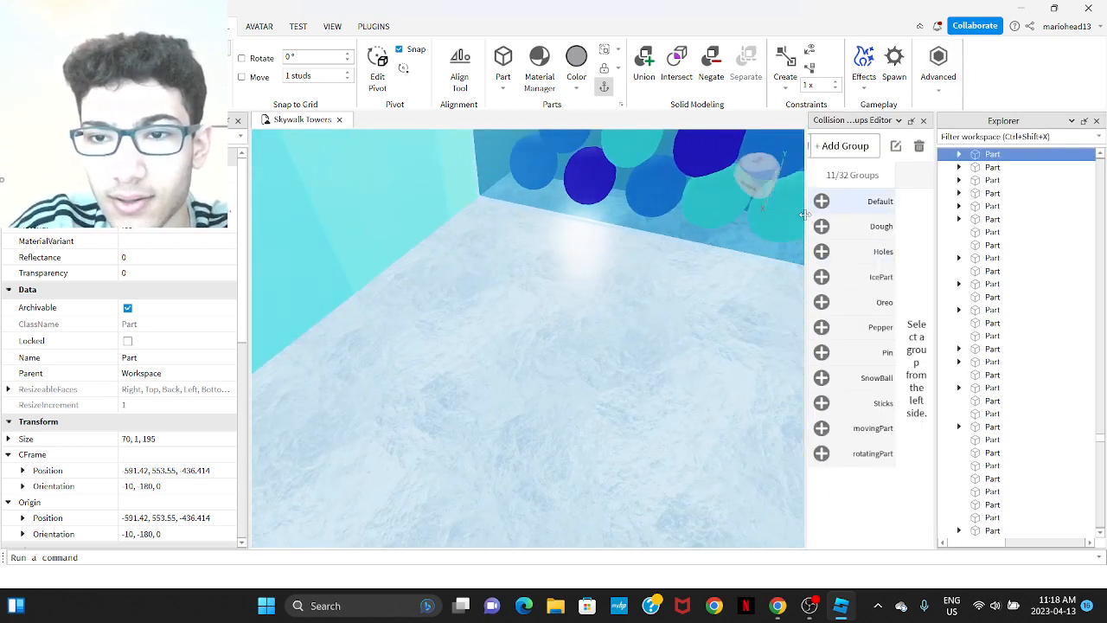
# Widen the Collision Groups Editor and bring the snowball container back into view beside it.
pyautogui.moveTo(804, 214); pyautogui.dragTo(720, 212)
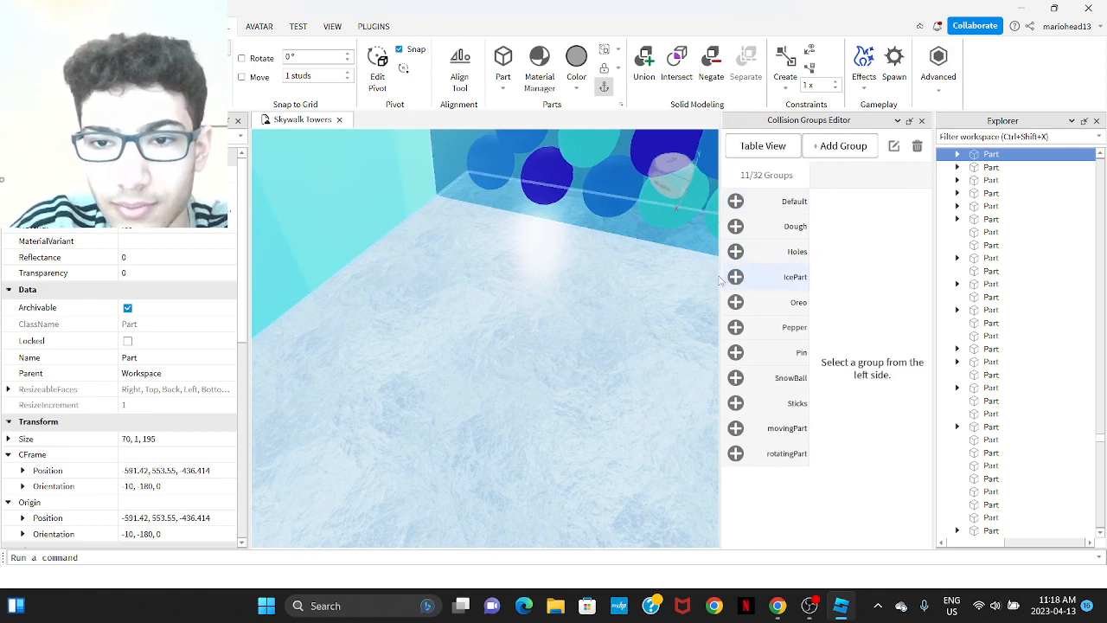
pyautogui.moveTo(720, 279); pyautogui.dragTo(586, 280)
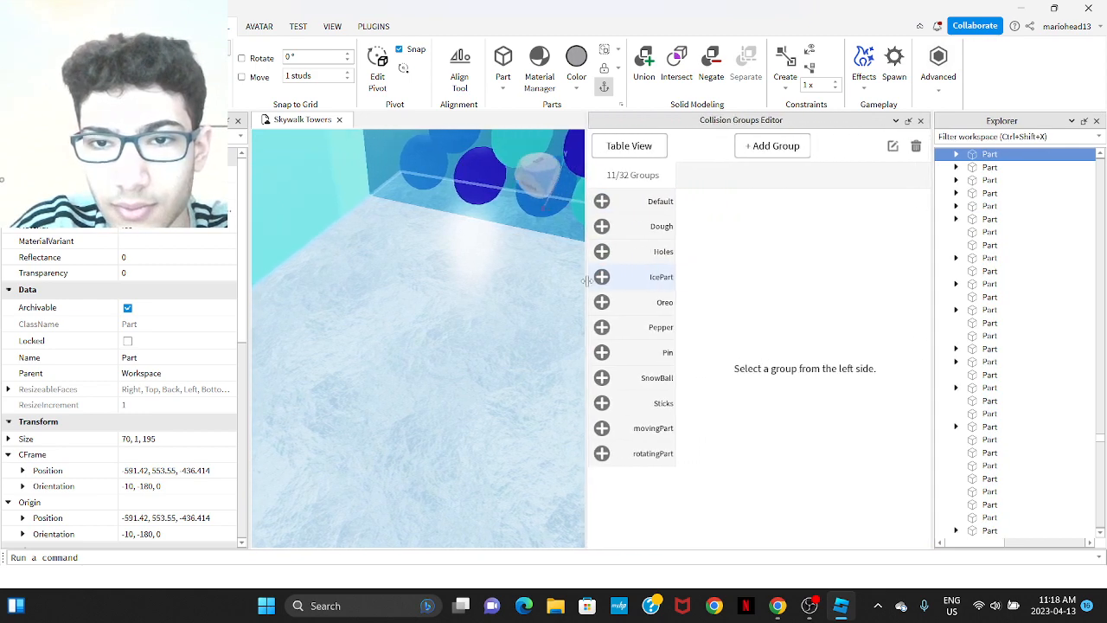
pyautogui.moveTo(503, 270)
pyautogui.mouseDown(button='right')
pyautogui.moveTo(468, 272)
pyautogui.moveTo(494, 285)
pyautogui.mouseUp(button='right')
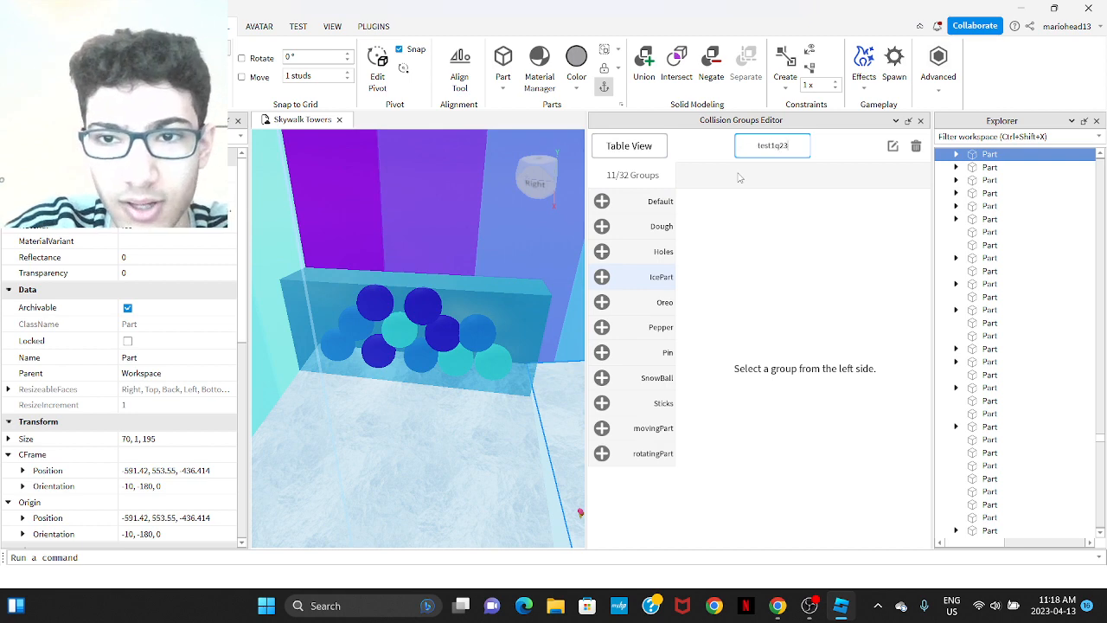
# Add a trial collision group named test1q23 and delete it again.
pyautogui.press('Return')
pyautogui.click(609, 478)
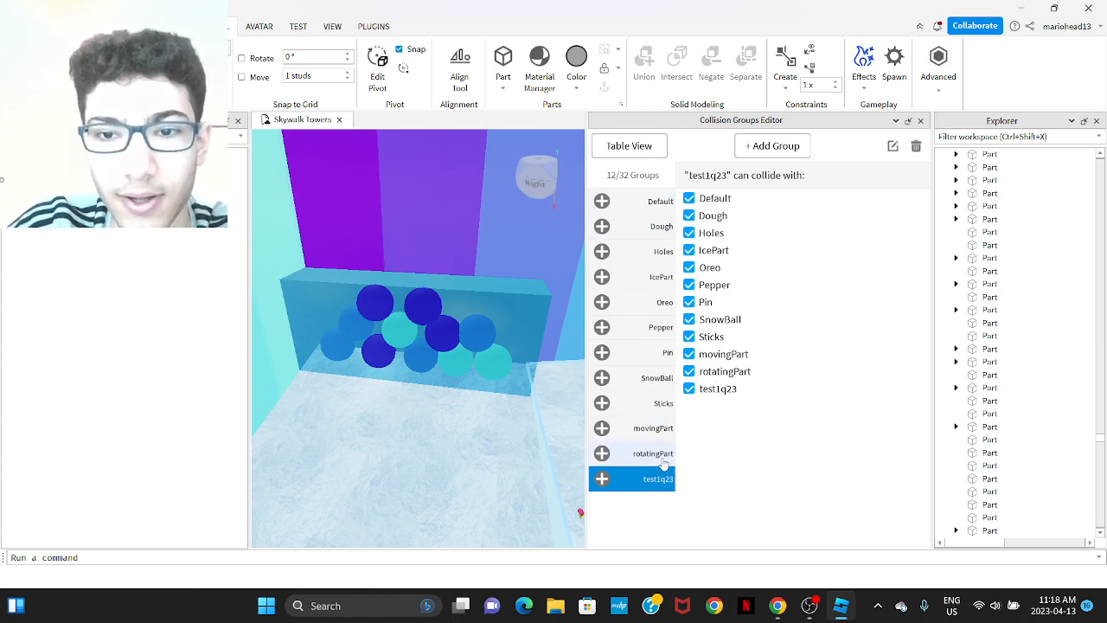
pyautogui.click(917, 146)
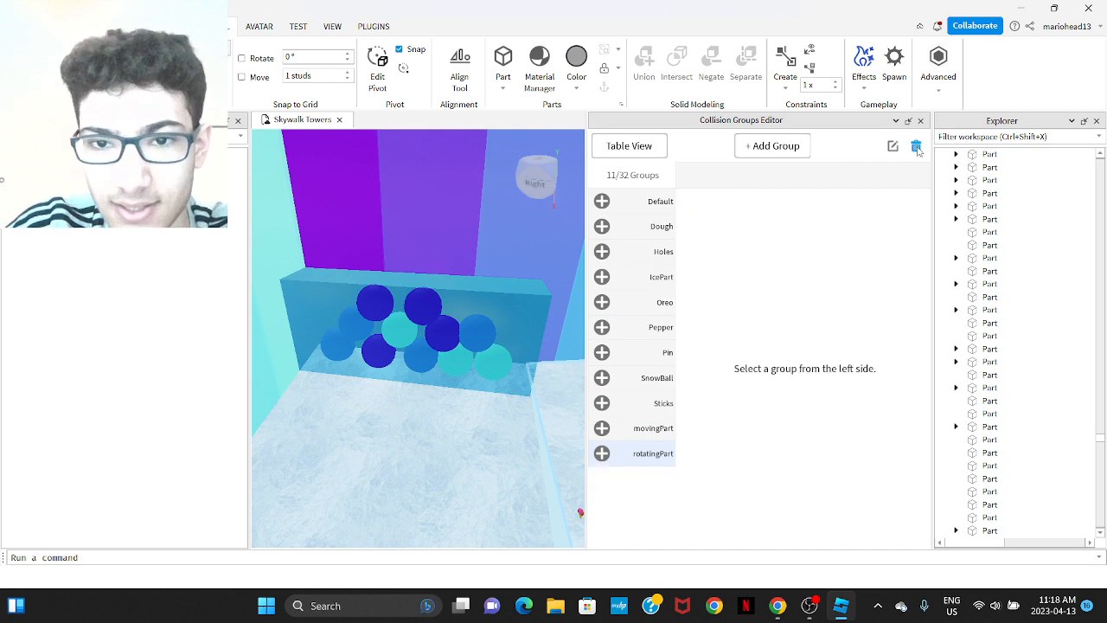
# View which groups the Dough and Default collision groups can collide with.
pyautogui.click(657, 224)
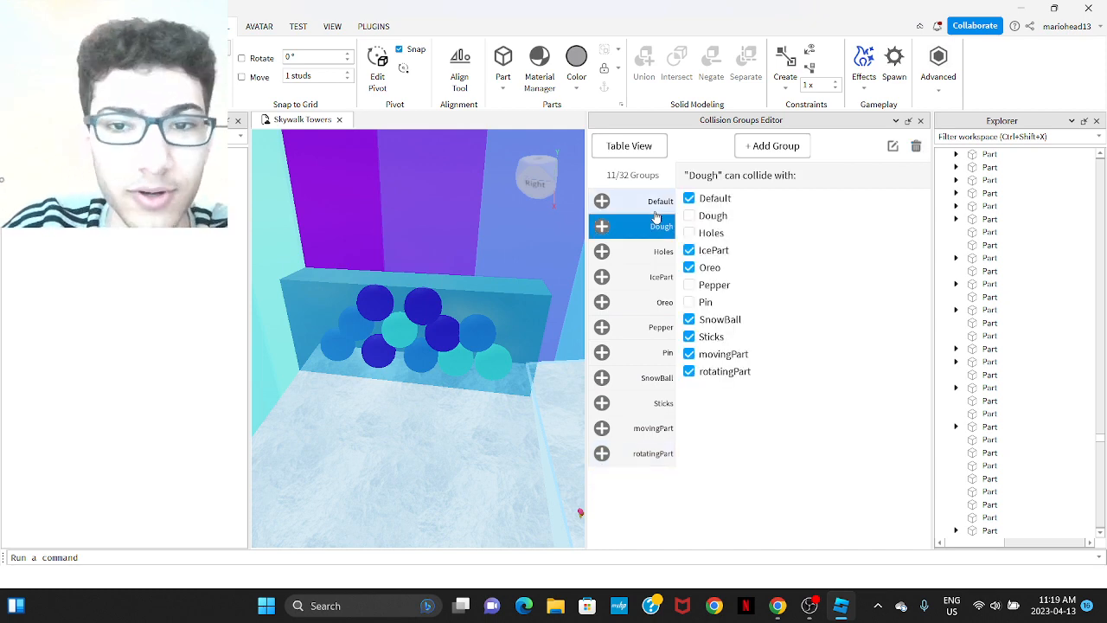
pyautogui.click(657, 201)
pyautogui.moveTo(528, 366); pyautogui.dragTo(528, 363, button='right')
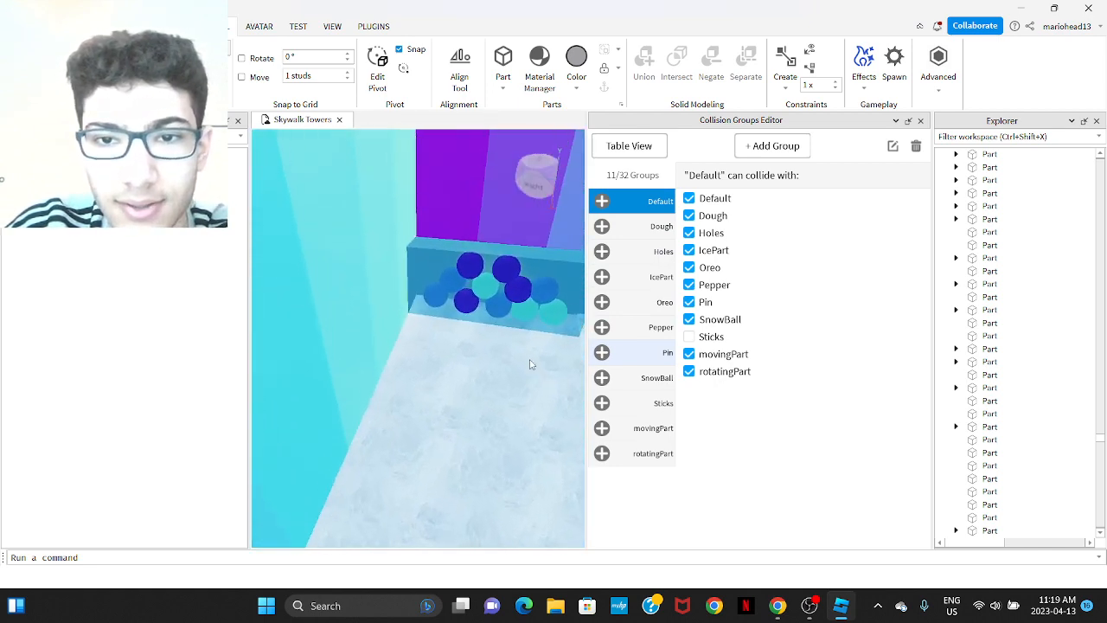
pyautogui.moveTo(444, 413); pyautogui.dragTo(443, 412, button='right')
# Show the collision groups as a table and look across its collision matrix.
pyautogui.click(636, 149)
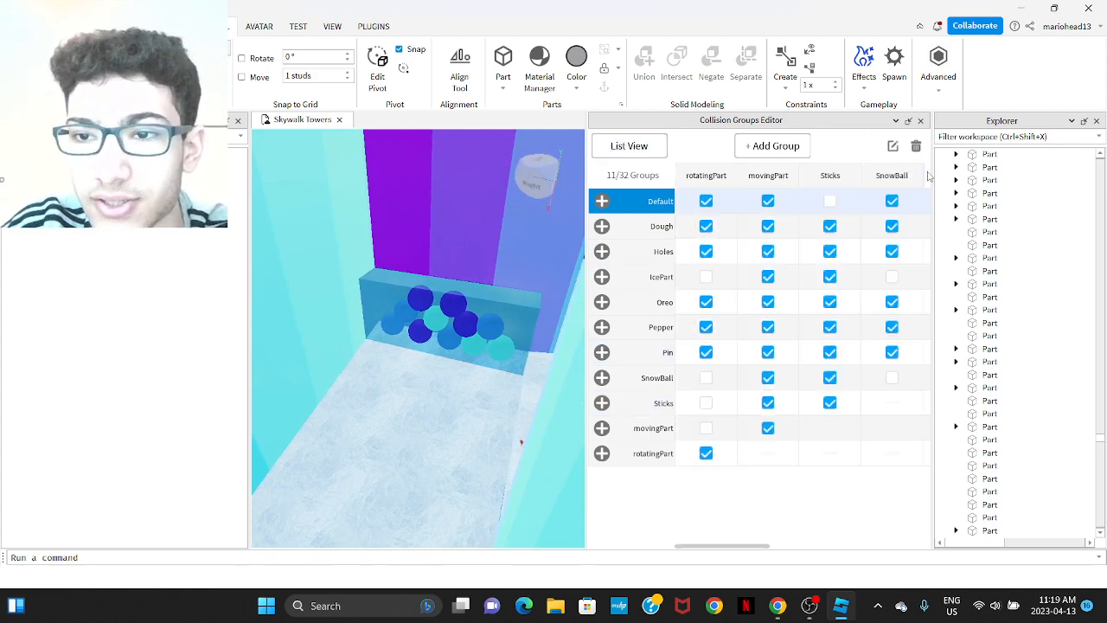
pyautogui.hscroll(5, 819, 250)
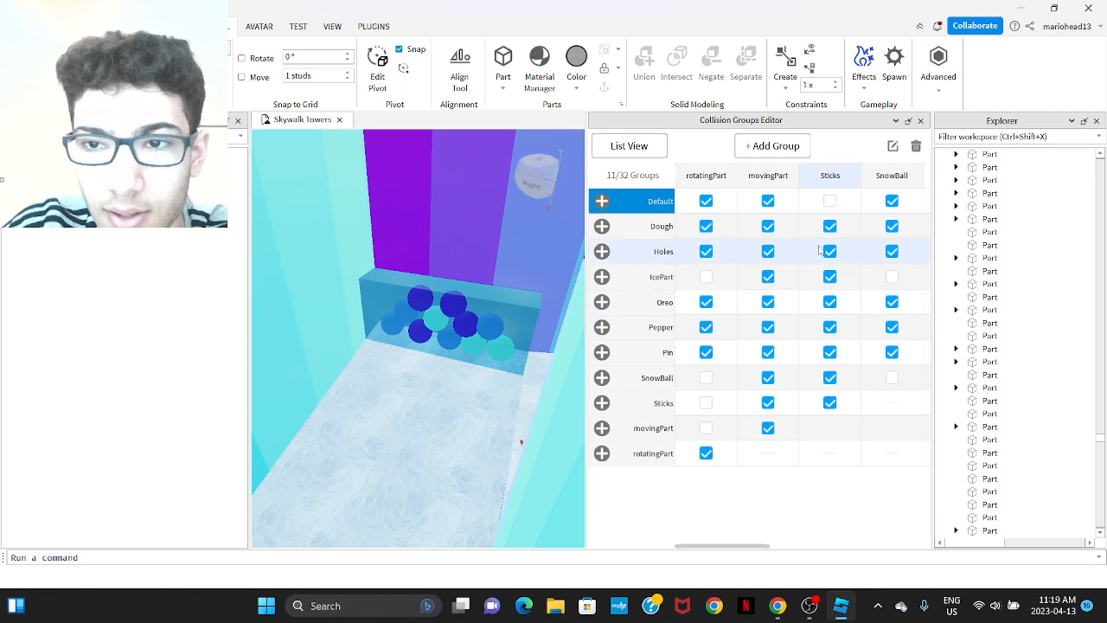
pyautogui.hscroll(-5, 818, 250)
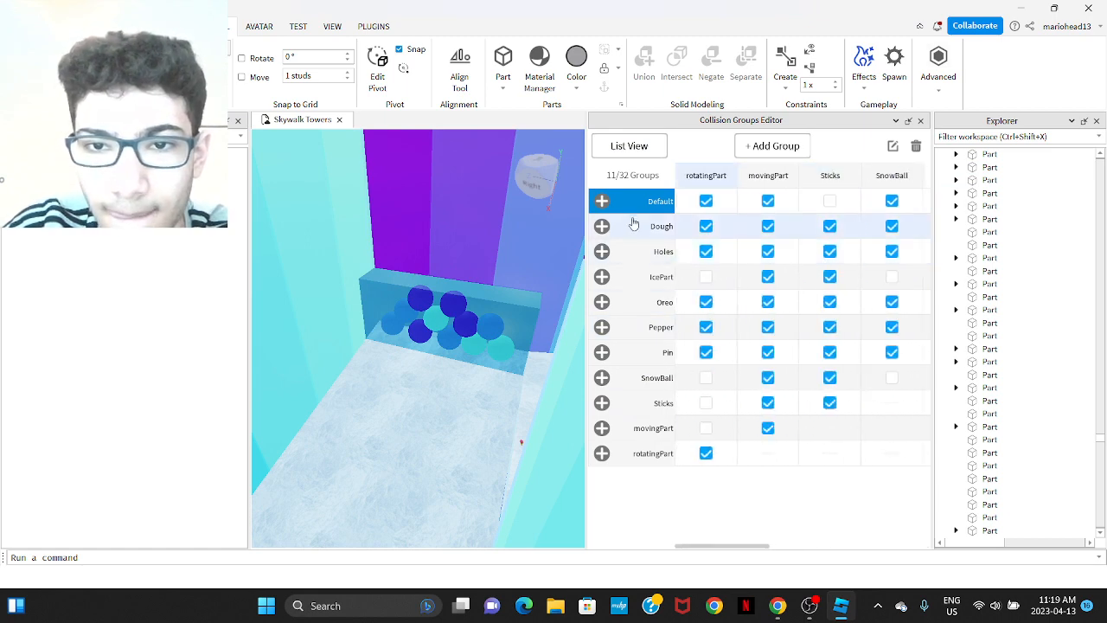
pyautogui.click(646, 249)
pyautogui.click(646, 255)
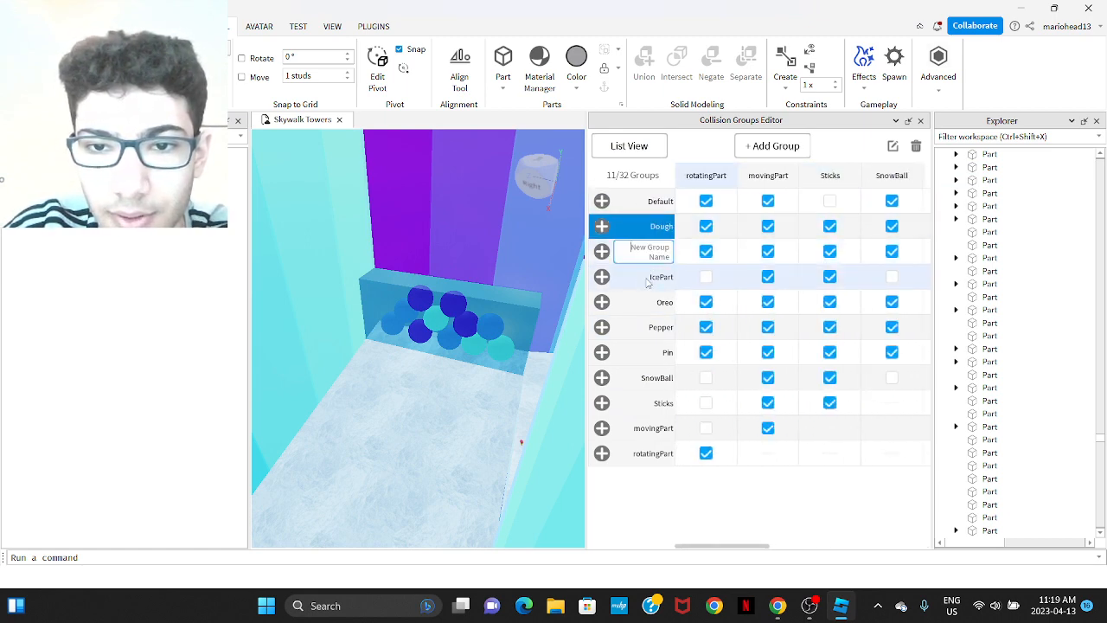
pyautogui.scroll(-3, 437, 373)
pyautogui.scroll(3, 413, 377)
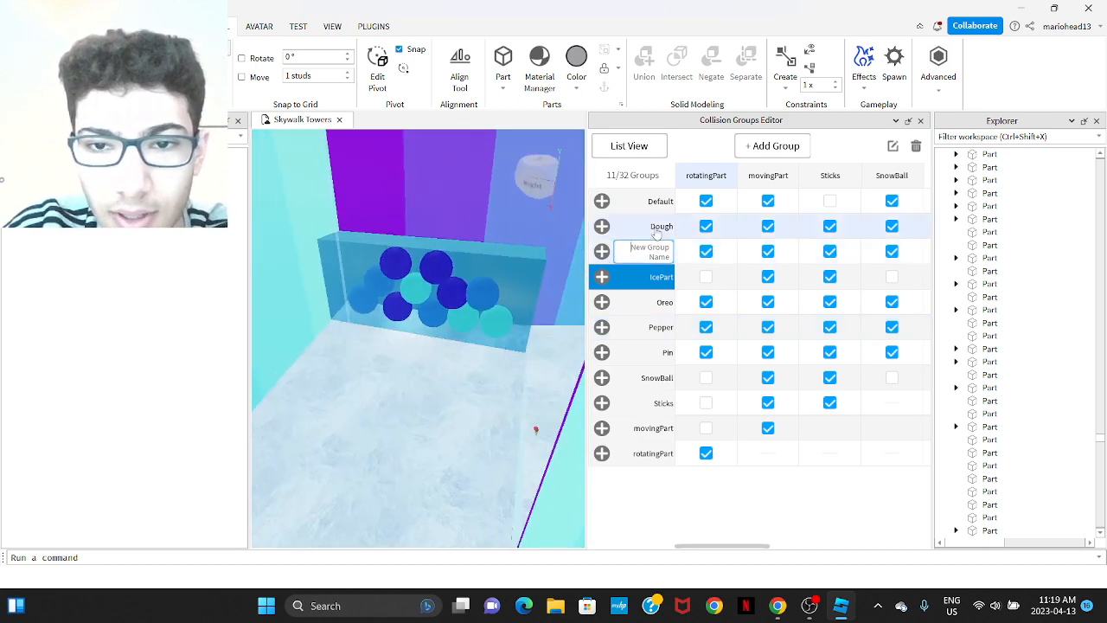
pyautogui.click(659, 226)
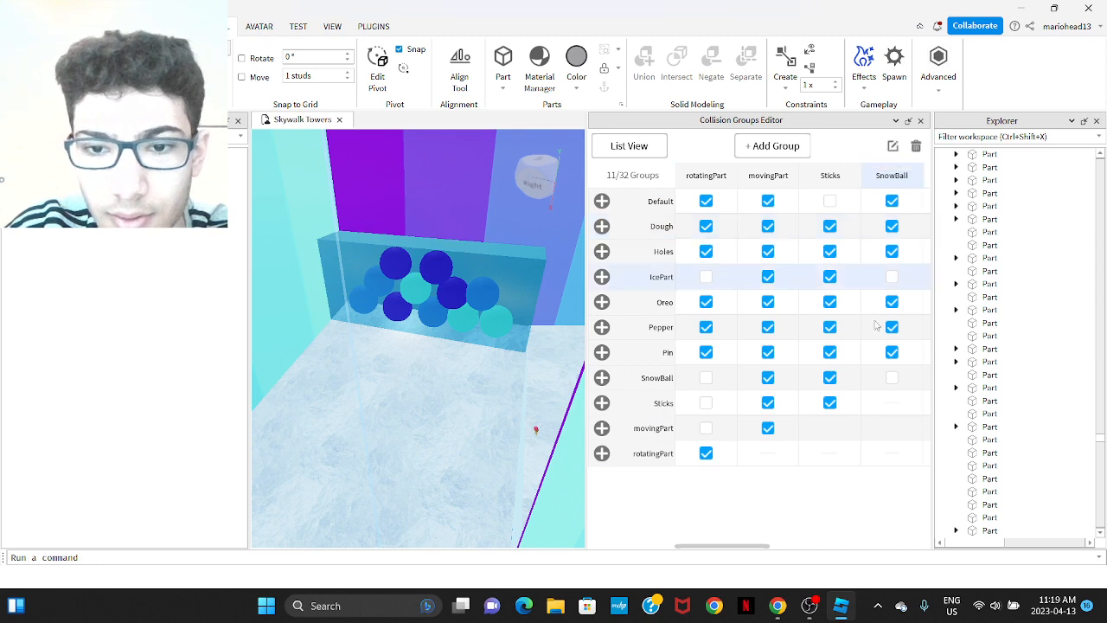
# Take a closer look at the snowballs in the container and close the Collision Groups Editor.
pyautogui.moveTo(519, 322); pyautogui.dragTo(487, 314, button='right')
pyautogui.scroll(2, 475, 314)
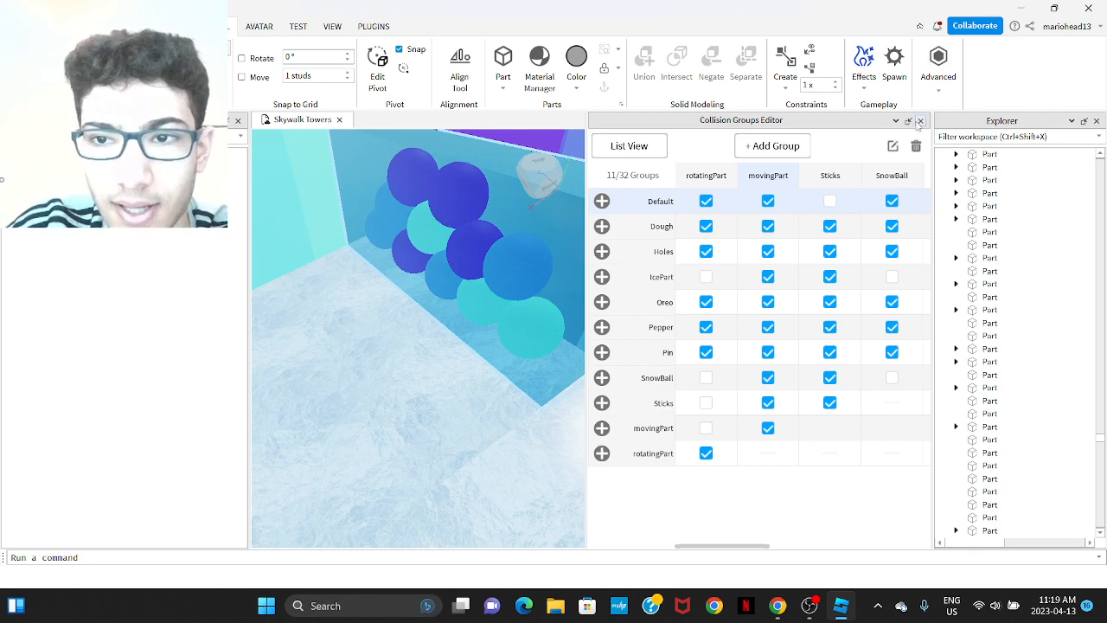
pyautogui.click(919, 122)
# Select SnowBall in ServerStorage's SnowBalls folder and examine its CollisionGroup and CollisionGroupId properties.
pyautogui.scroll(-15, 1007, 259)
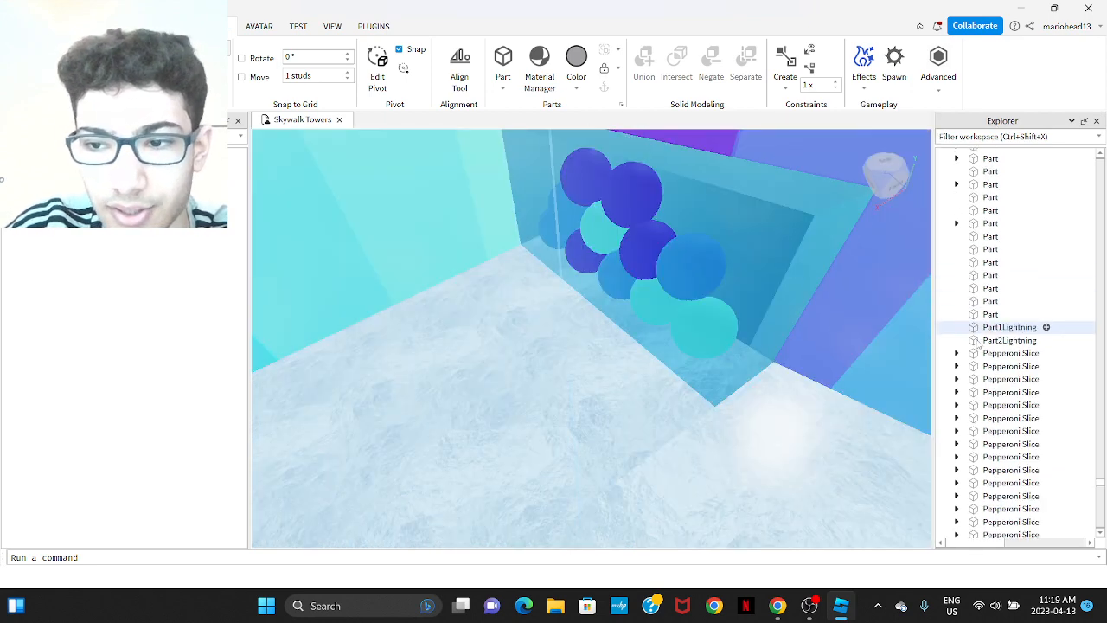
pyautogui.scroll(-5, 994, 346)
pyautogui.click(1014, 284)
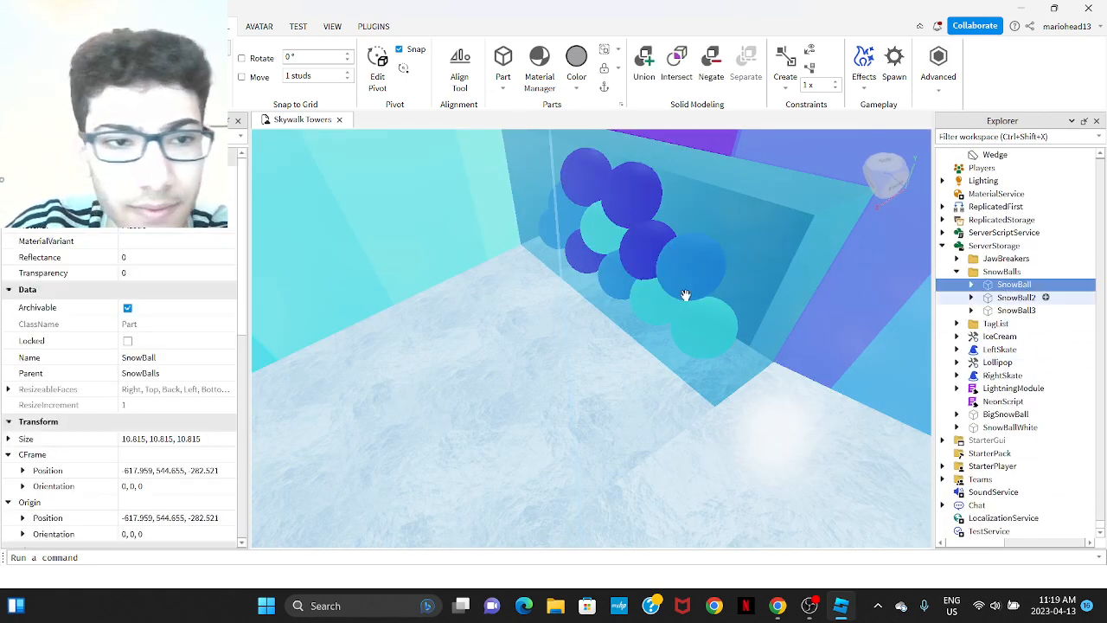
pyautogui.scroll(-8, 88, 327)
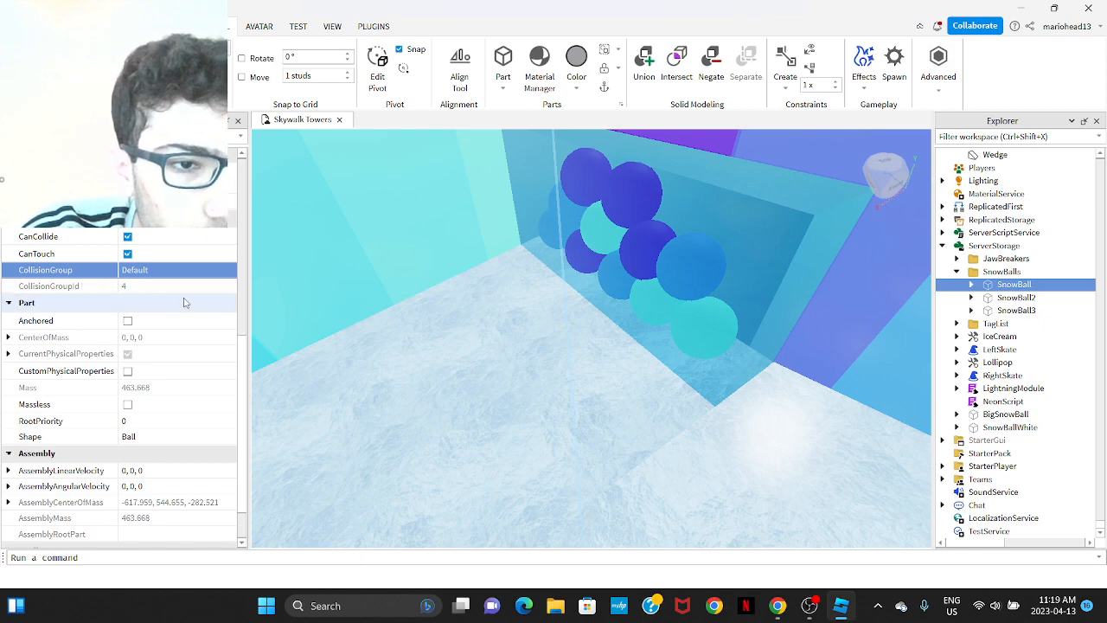
pyautogui.moveTo(736, 217); pyautogui.dragTo(746, 192, button='right')
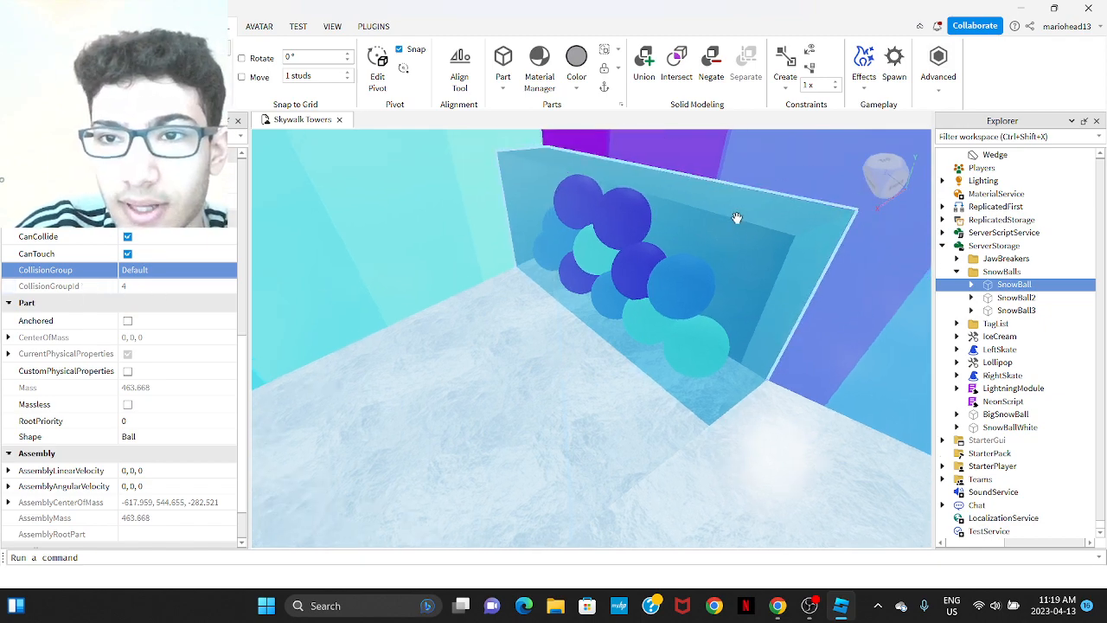
# Open the Collision Groups Editor again to view the groups' collision matrix.
pyautogui.scroll(1, 736, 217)
pyautogui.click(938, 67)
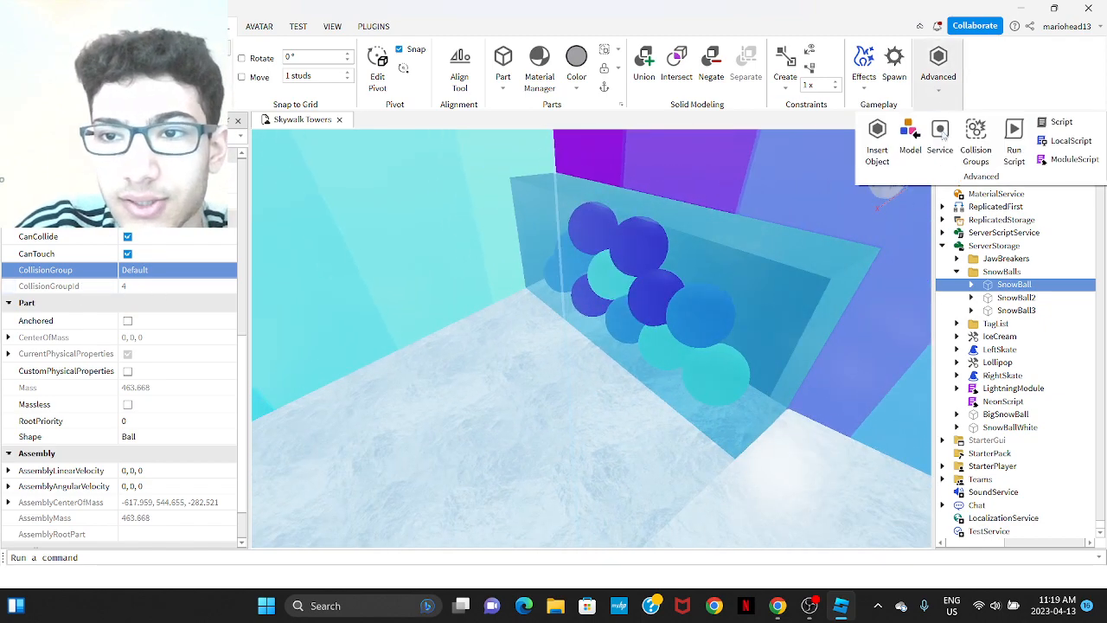
pyautogui.click(974, 149)
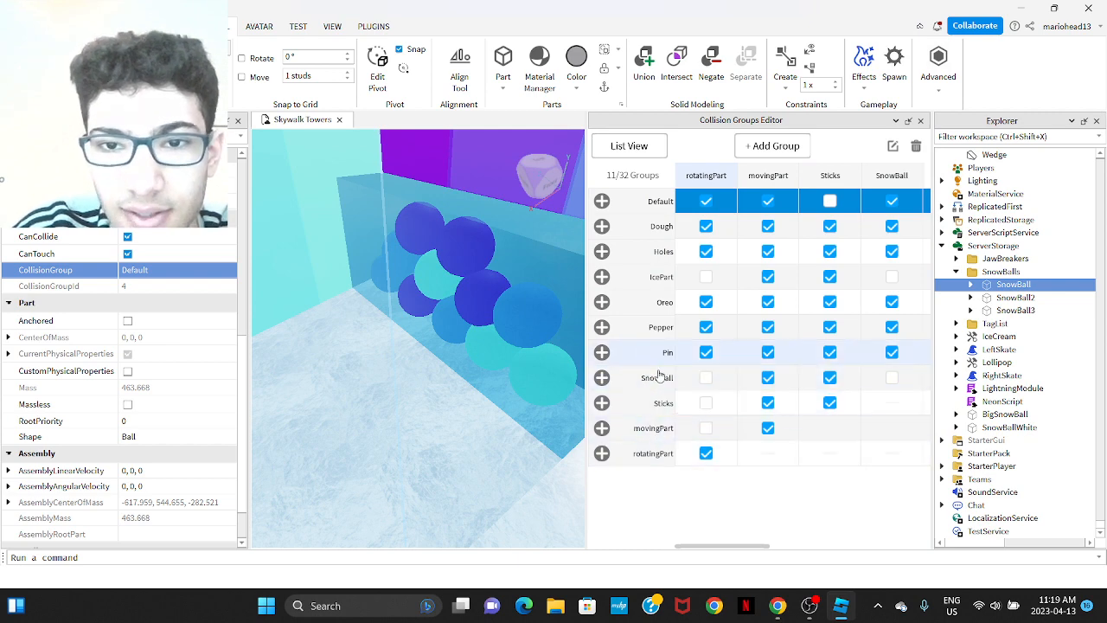
# Switch to the web browser and search in a new tab for "how to know which id is my collision group".
pyautogui.click(783, 607)
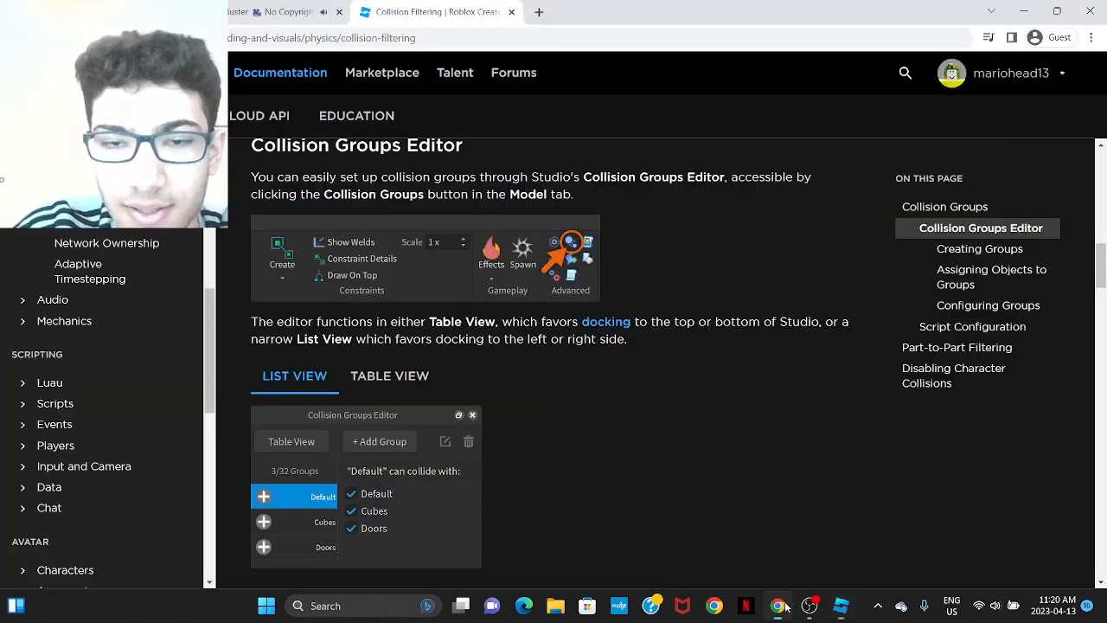
pyautogui.click(546, 10)
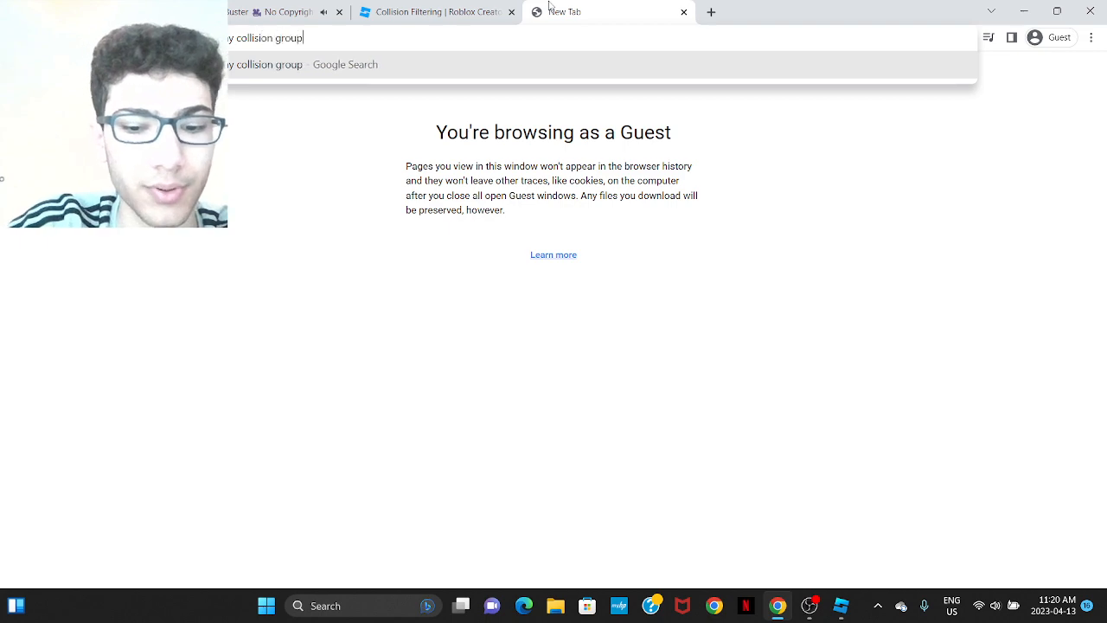
pyautogui.press('BackSpace')
pyautogui.press('Return')
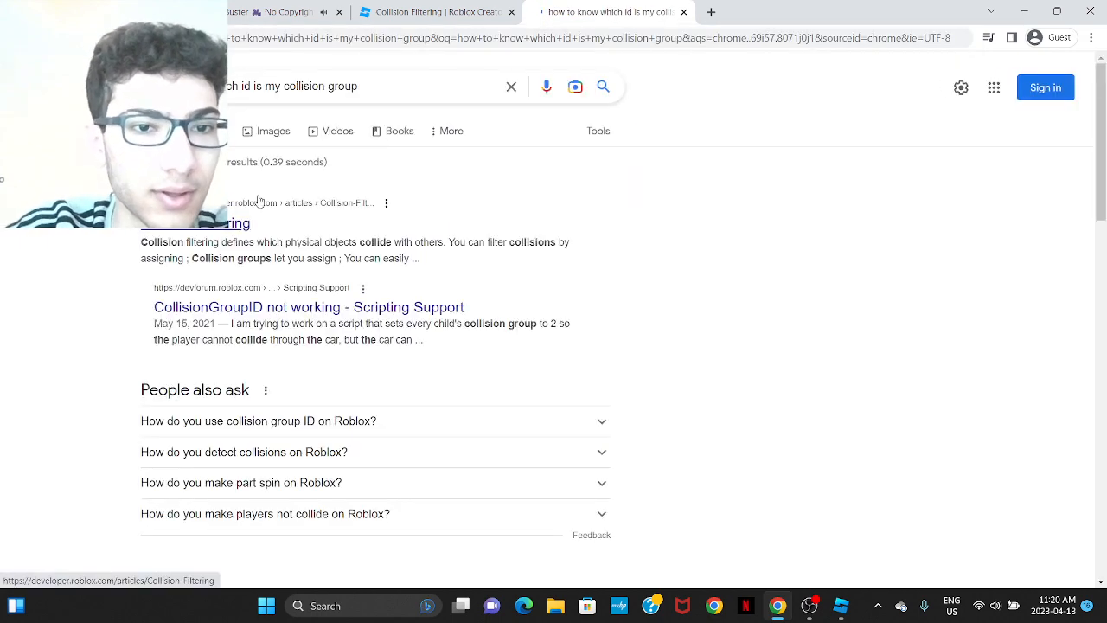
pyautogui.scroll(-2, 256, 203)
pyautogui.scroll(3, 251, 207)
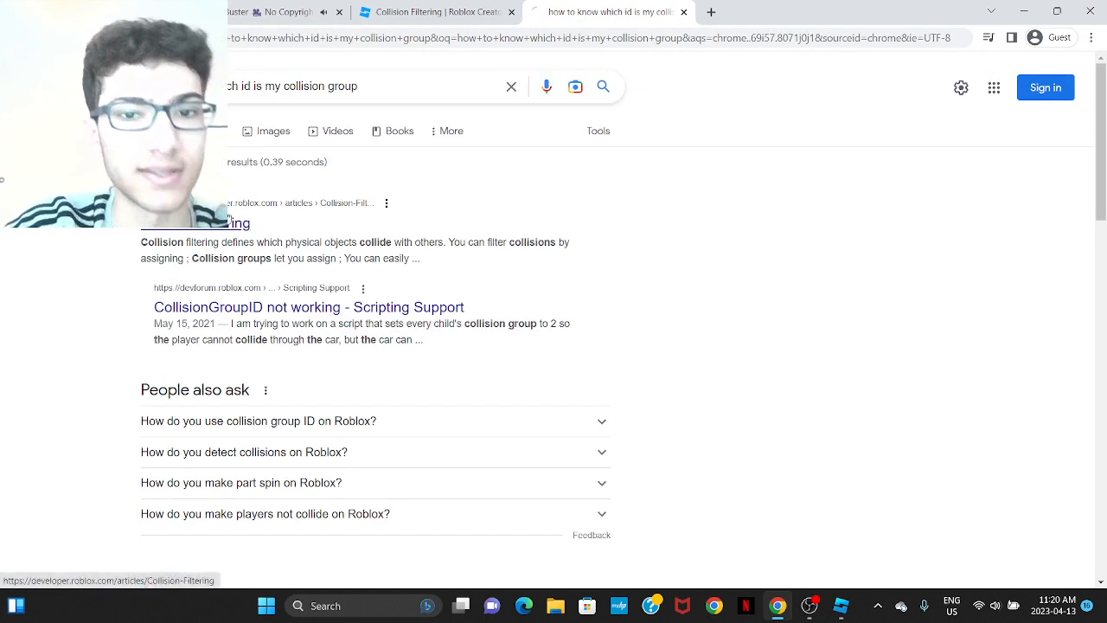
# Open the Roblox Collision Filtering article and read its sections on creating, assigning, configuring and scripting collision groups.
pyautogui.click(246, 223)
pyautogui.scroll(-20, 403, 317)
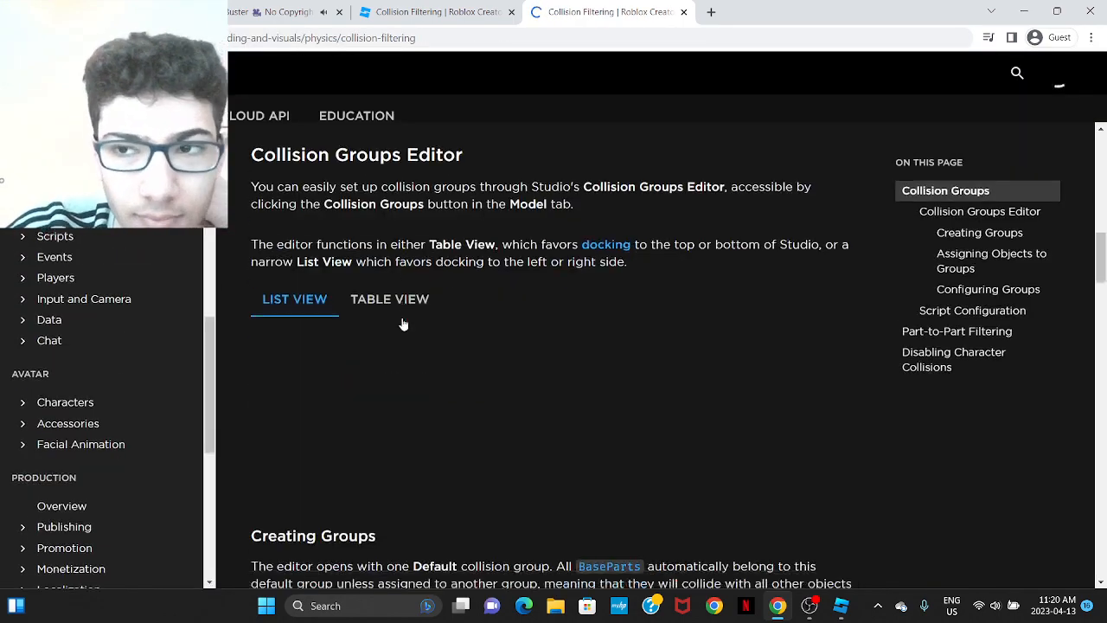
pyautogui.scroll(2, 383, 330)
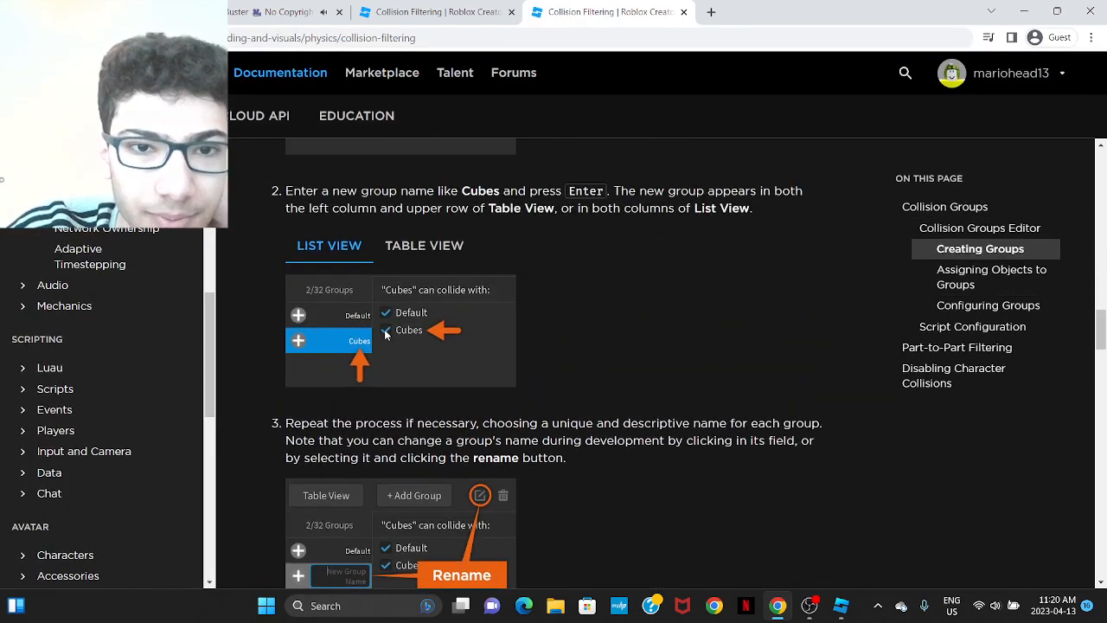
pyautogui.scroll(-4, 386, 331)
pyautogui.scroll(-5, 434, 324)
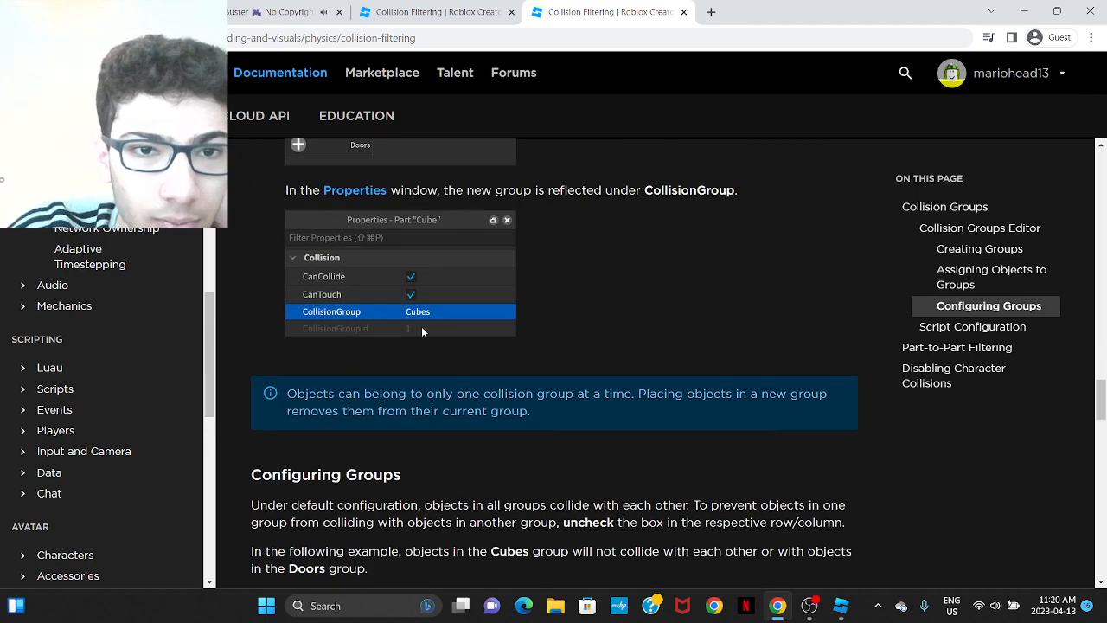
pyautogui.scroll(1, 424, 325)
pyautogui.scroll(1, 449, 319)
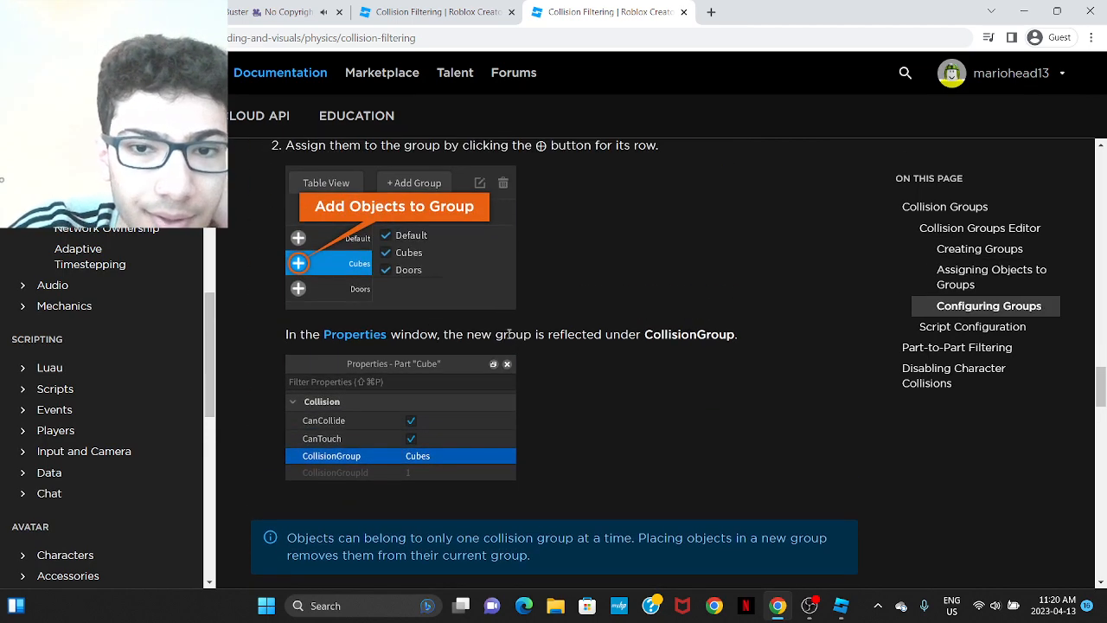
pyautogui.scroll(-4, 476, 334)
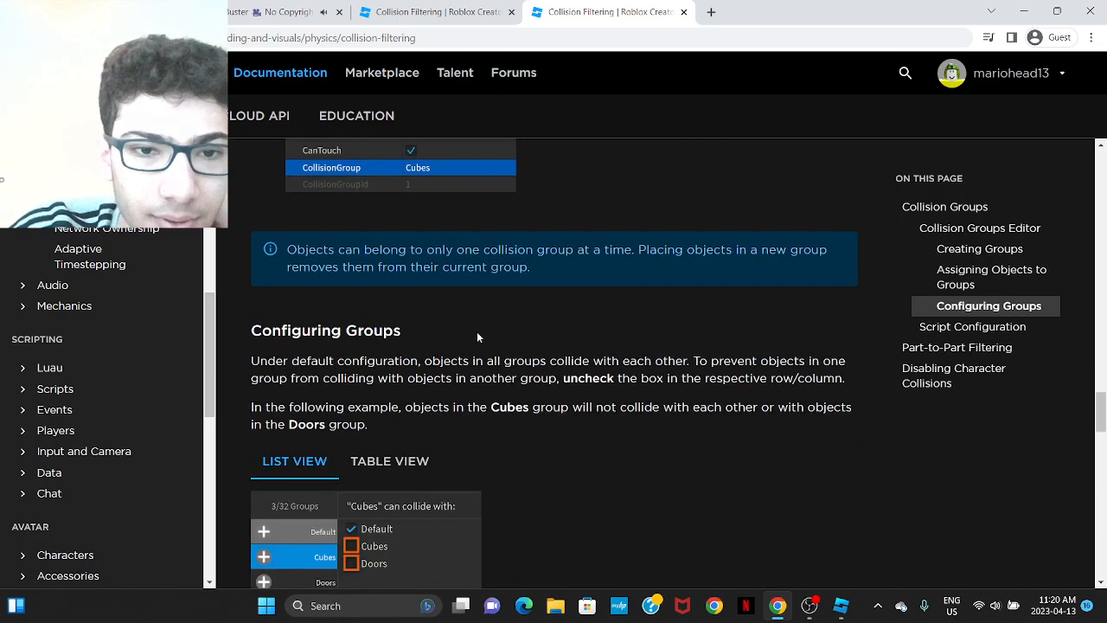
pyautogui.scroll(-8, 477, 336)
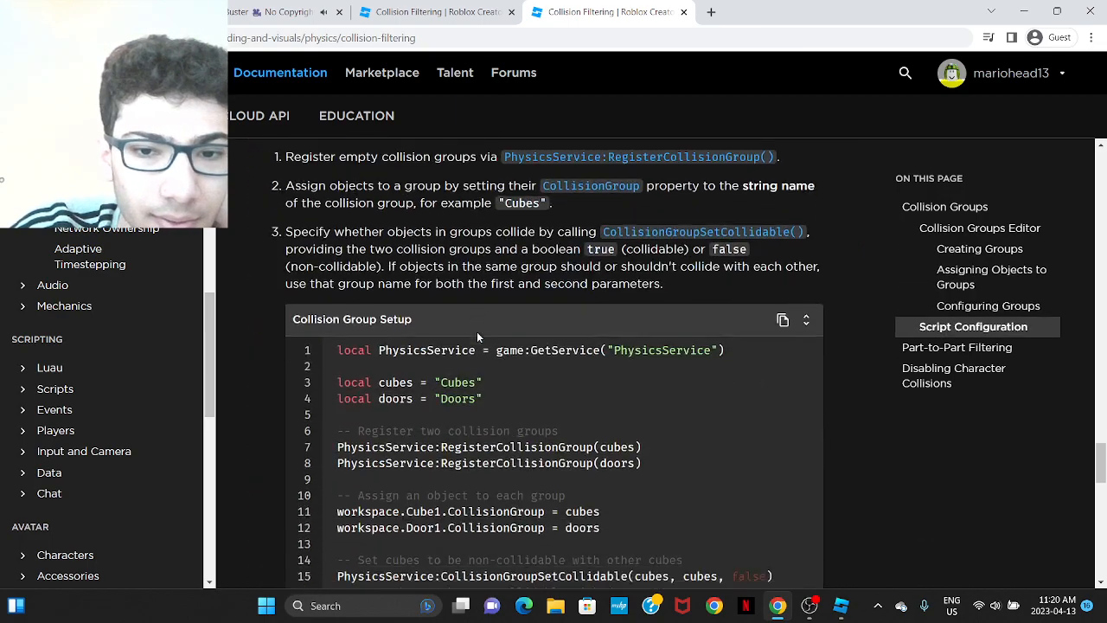
pyautogui.scroll(-6, 476, 335)
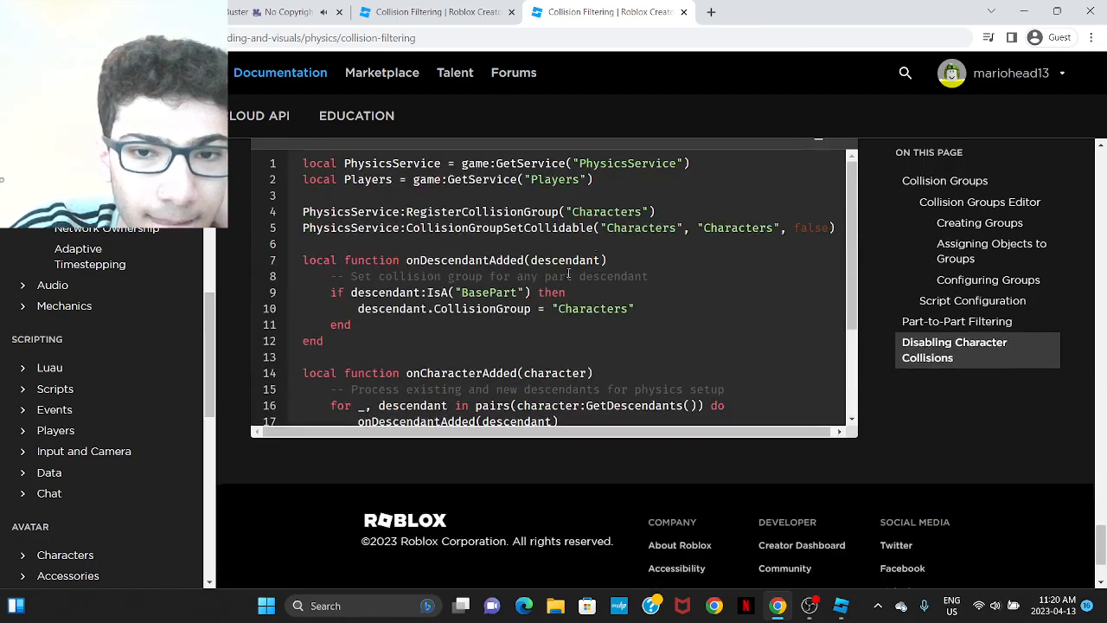
# Search in a new browser tab for "what is collision group id" and look over the results.
pyautogui.click(706, 7)
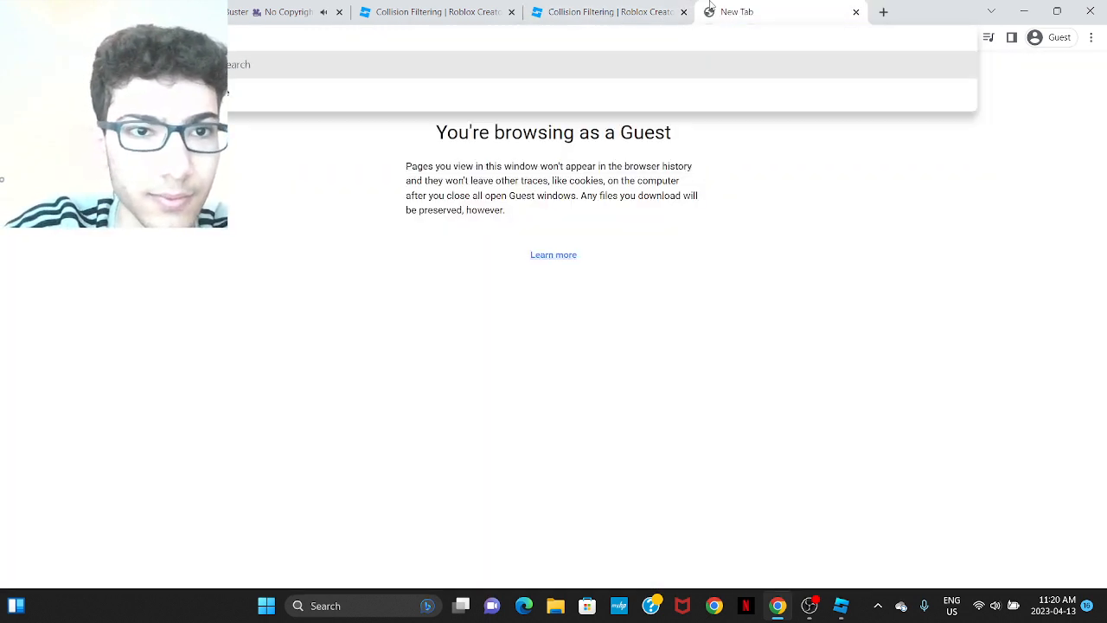
pyautogui.press('Return')
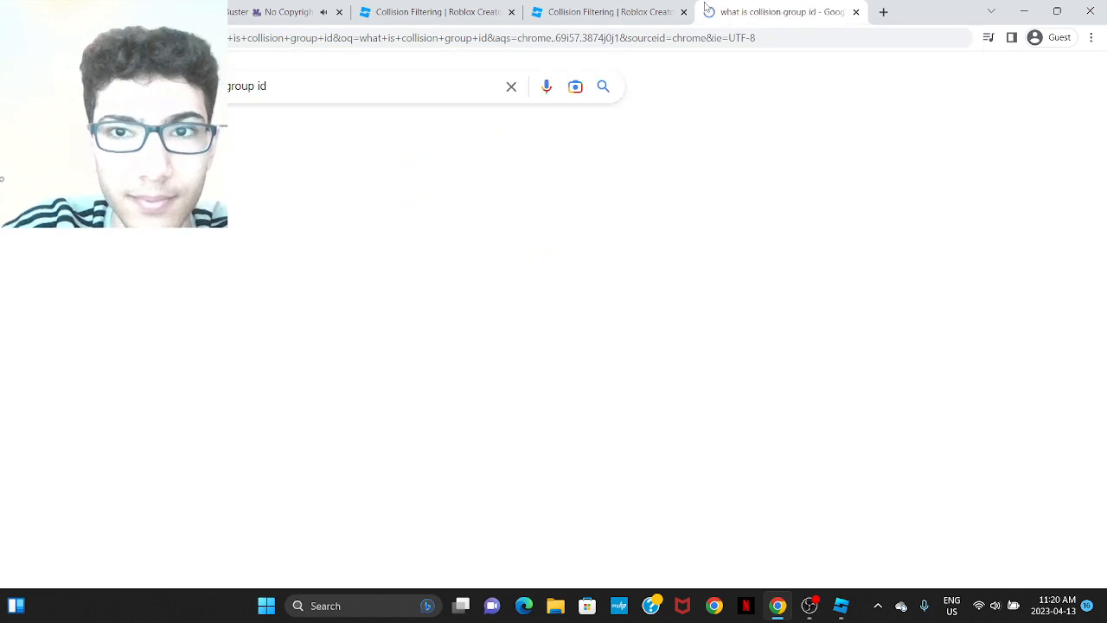
pyautogui.scroll(-4, 279, 255)
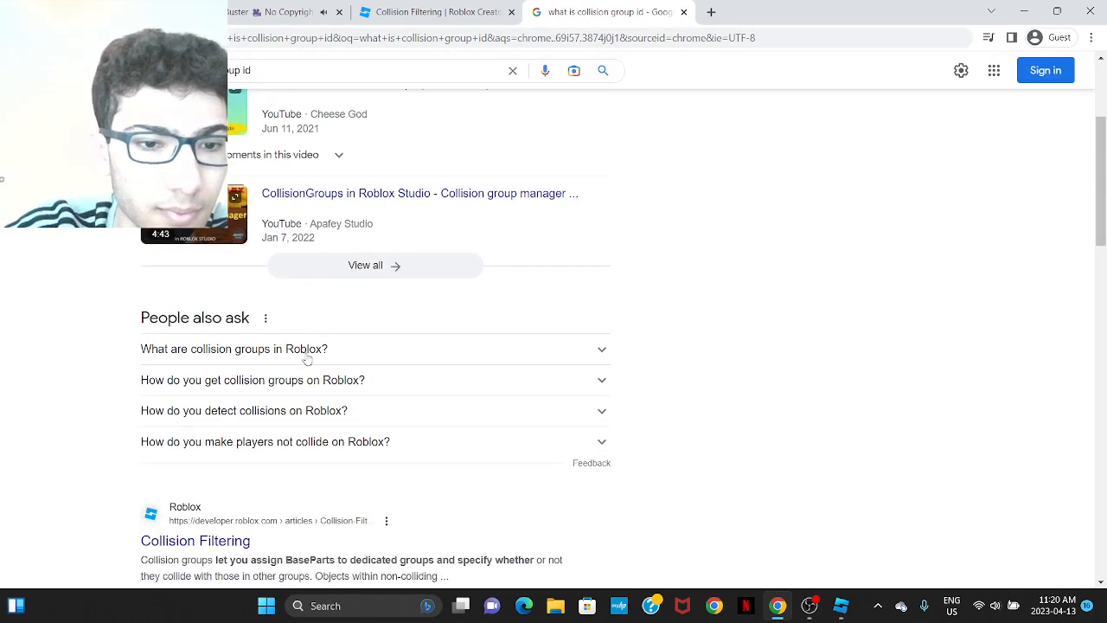
# Refine the search to "what is collision group id roblox studio" and look through the results.
pyautogui.click(308, 69)
pyautogui.write('rob')
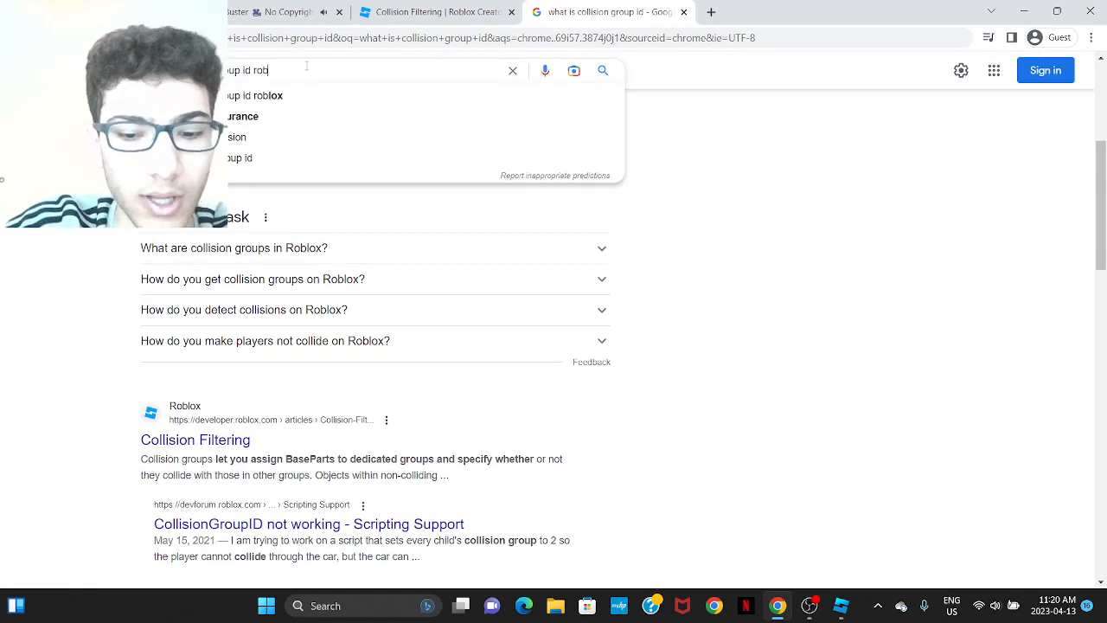
pyautogui.write('lox studio')
pyautogui.press('Return')
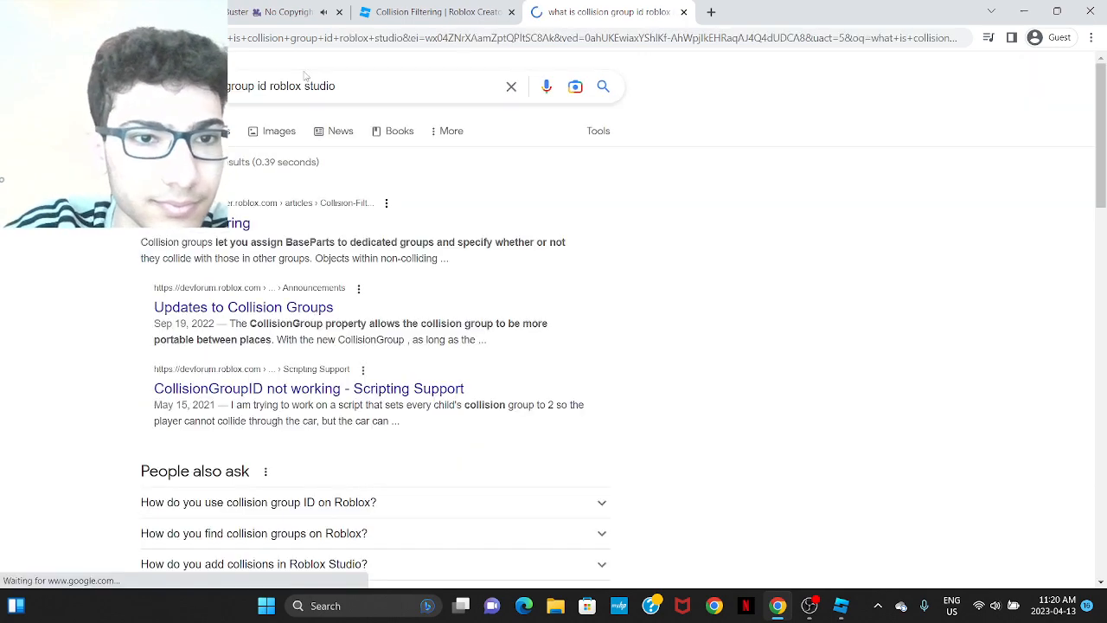
pyautogui.scroll(-12, 279, 201)
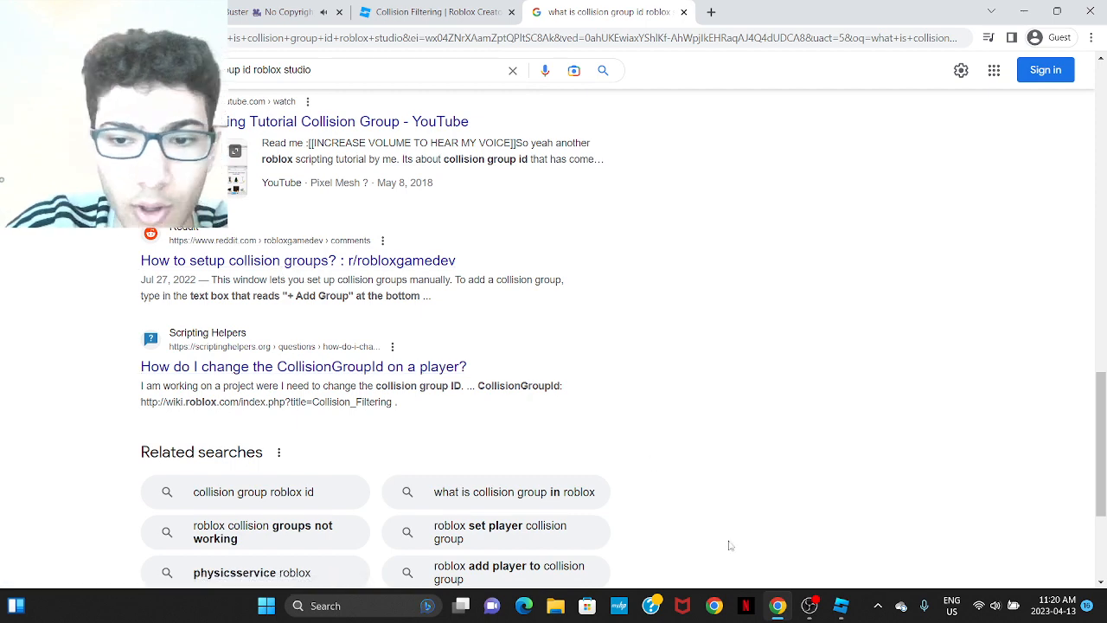
# Switch back to Roblox Studio and enter Default as the SnowBall part's CollisionGroup.
pyautogui.hotkey('ctrl', 'shift', 'Tab')
pyautogui.click(840, 608)
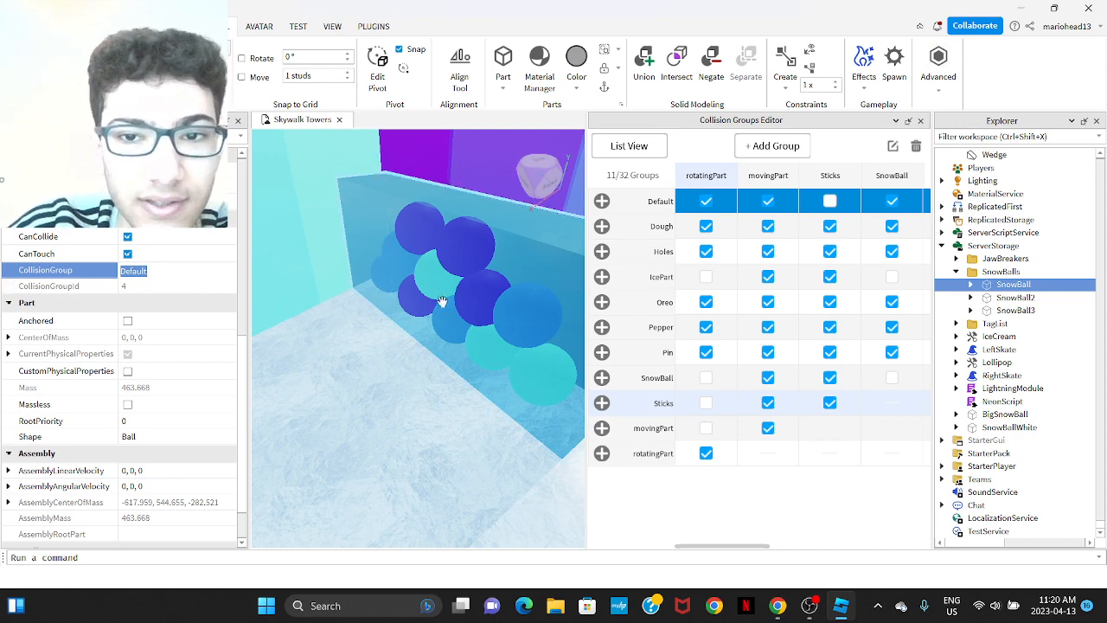
pyautogui.write('S')
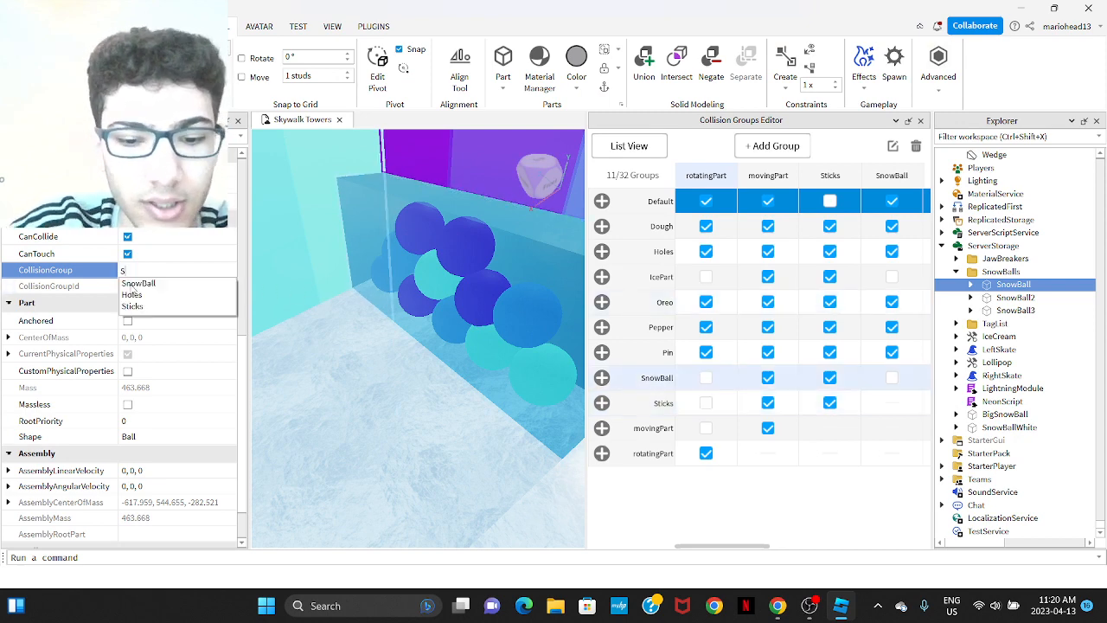
pyautogui.write('now')
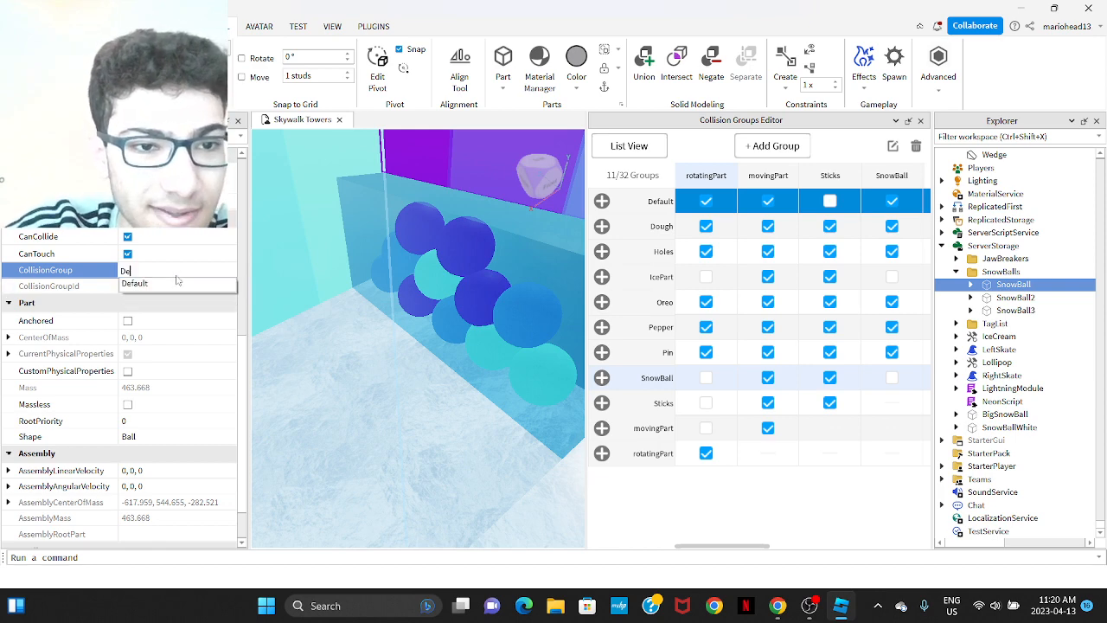
pyautogui.click(171, 286)
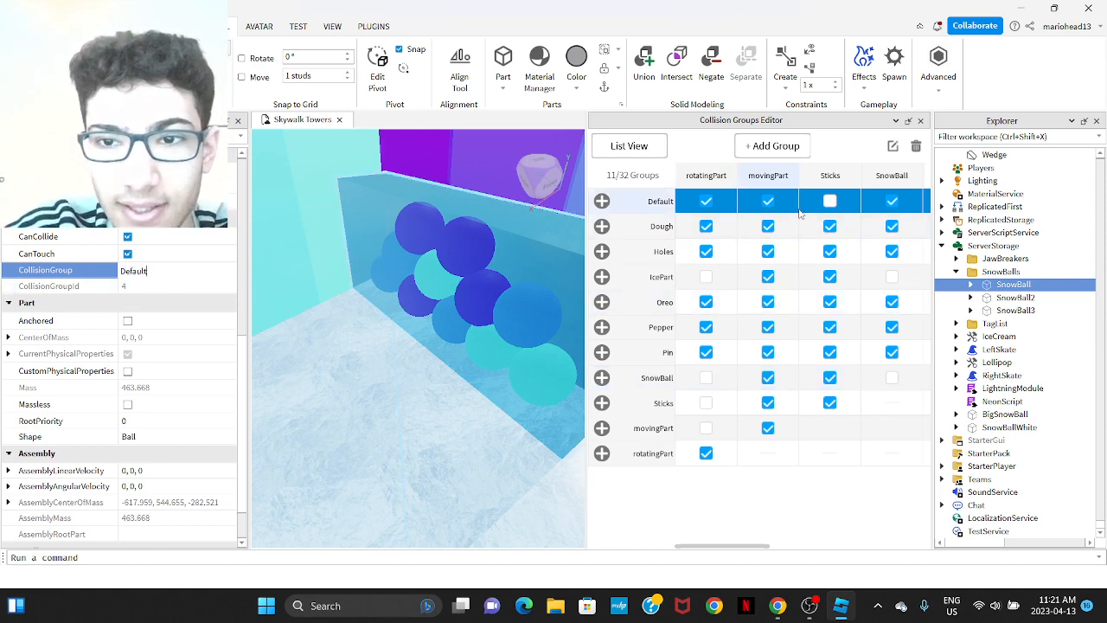
# Look across the collision matrix and close the Collision Groups Editor.
pyautogui.hscroll(2, 800, 213)
pyautogui.hscroll(4, 800, 213)
pyautogui.hscroll(-6, 698, 329)
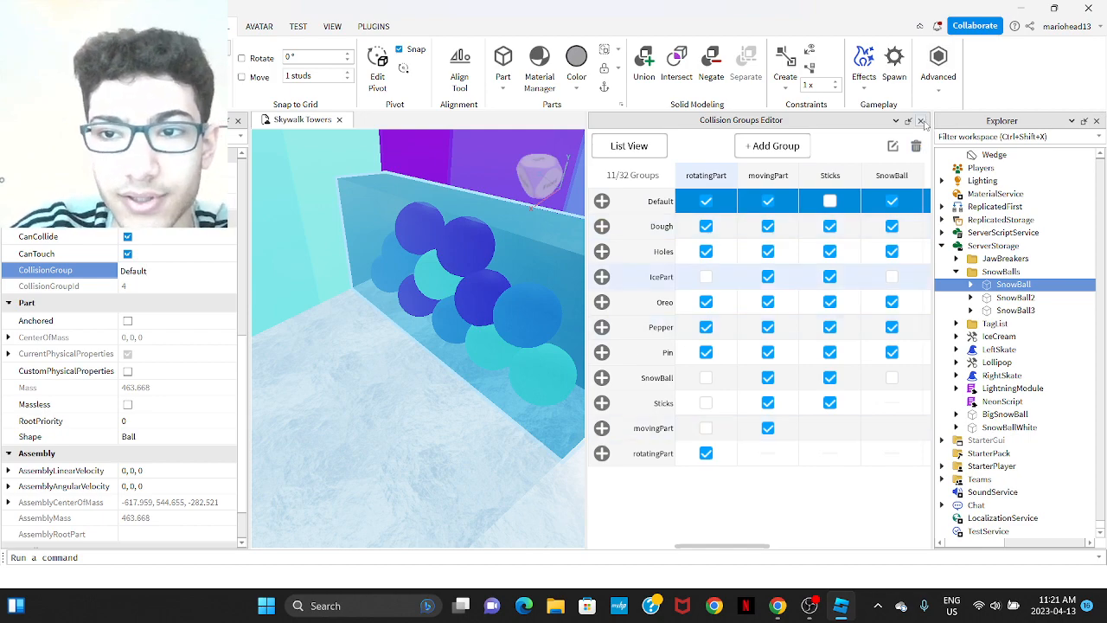
pyautogui.click(922, 121)
# Insert a new block part in the open black area away from the ice tower.
pyautogui.moveTo(632, 283); pyautogui.dragTo(634, 300, button='right')
pyautogui.scroll(8, 634, 282)
pyautogui.press('w')
pyautogui.press('w')
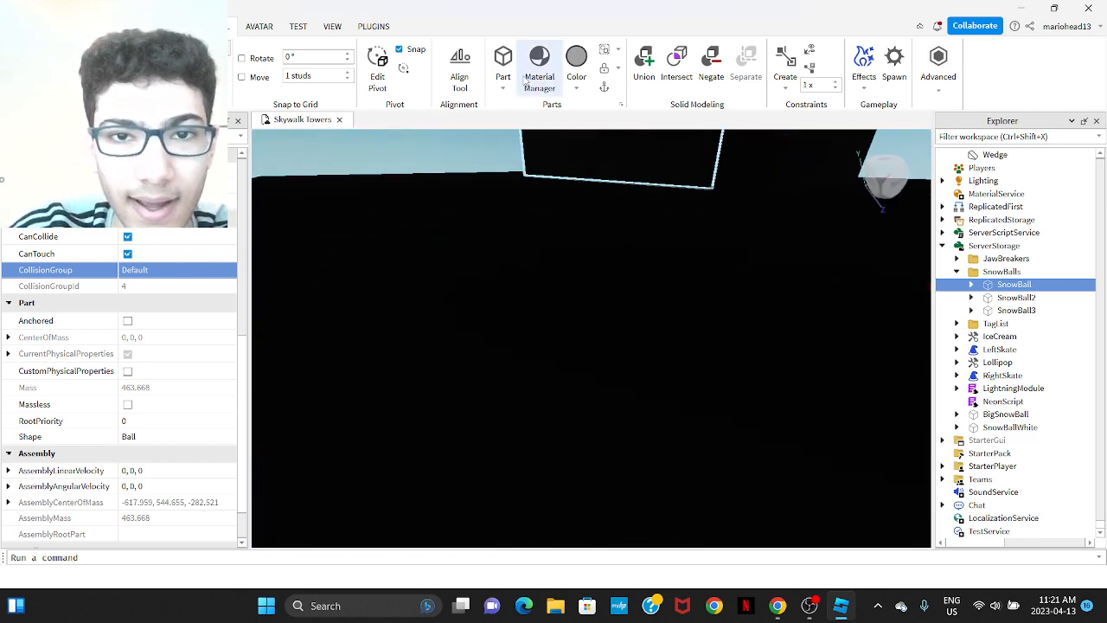
pyautogui.click(502, 65)
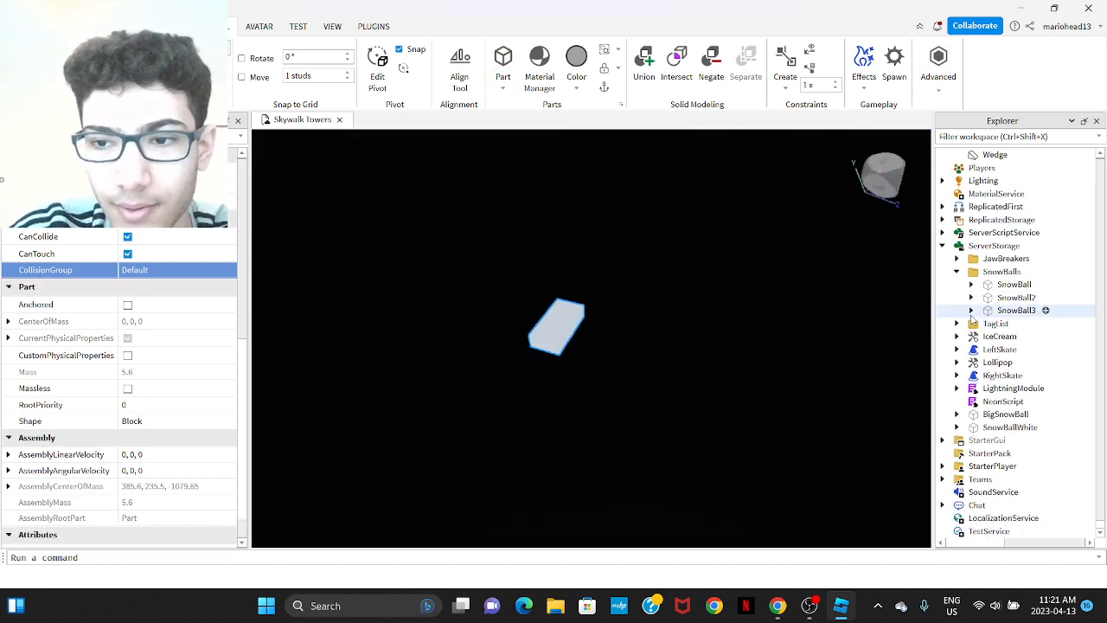
pyautogui.scroll(10, 972, 321)
pyautogui.scroll(10, 1045, 269)
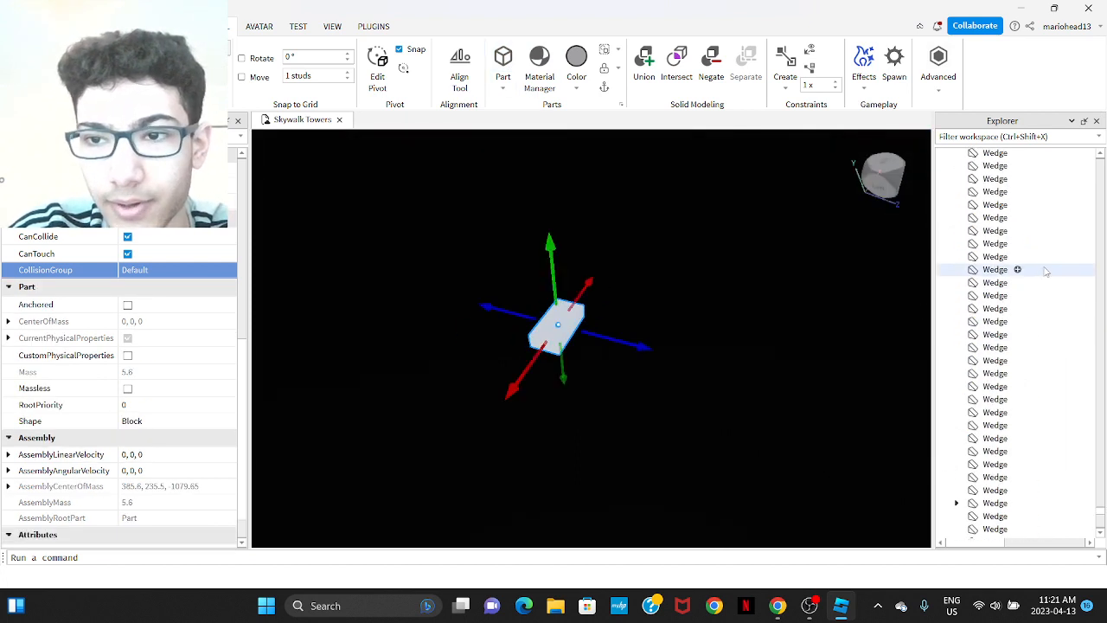
# Scale the new block part, lengthening it equally at both ends and stretching its top upward.
pyautogui.press('f')
pyautogui.hotkey('ctrl', '3')
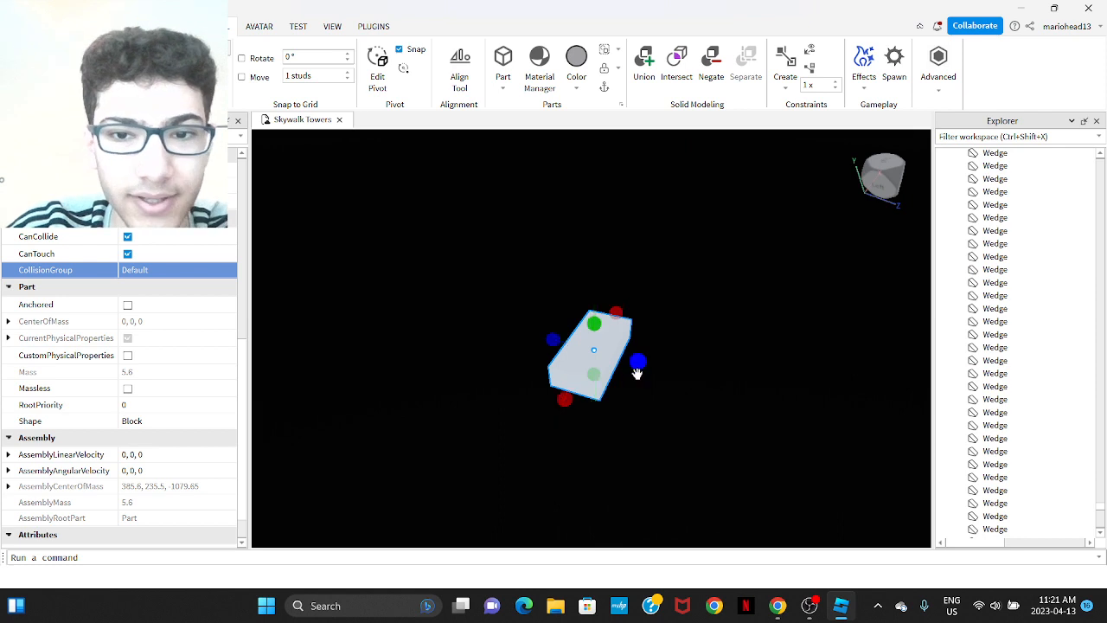
pyautogui.keyDown('ctrl'); pyautogui.moveTo(638, 368); pyautogui.dragTo(778, 397); pyautogui.keyUp('ctrl')
pyautogui.scroll(-2, 778, 396)
pyautogui.scroll(-1, 144, 300)
pyautogui.scroll(1, 152, 296)
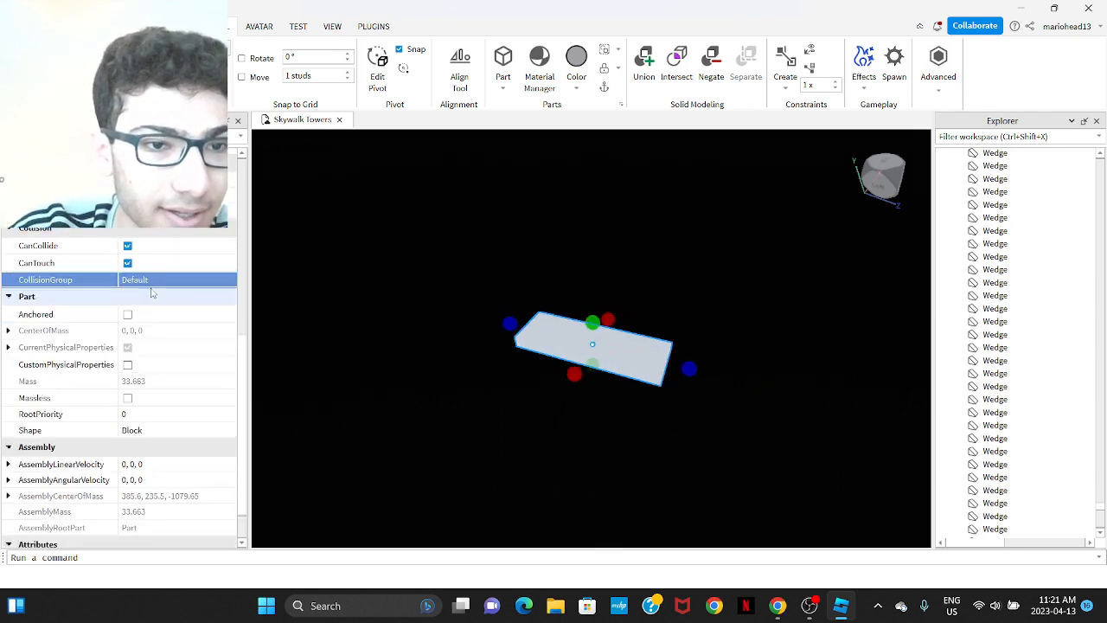
pyautogui.moveTo(506, 314); pyautogui.dragTo(506, 314, button='right')
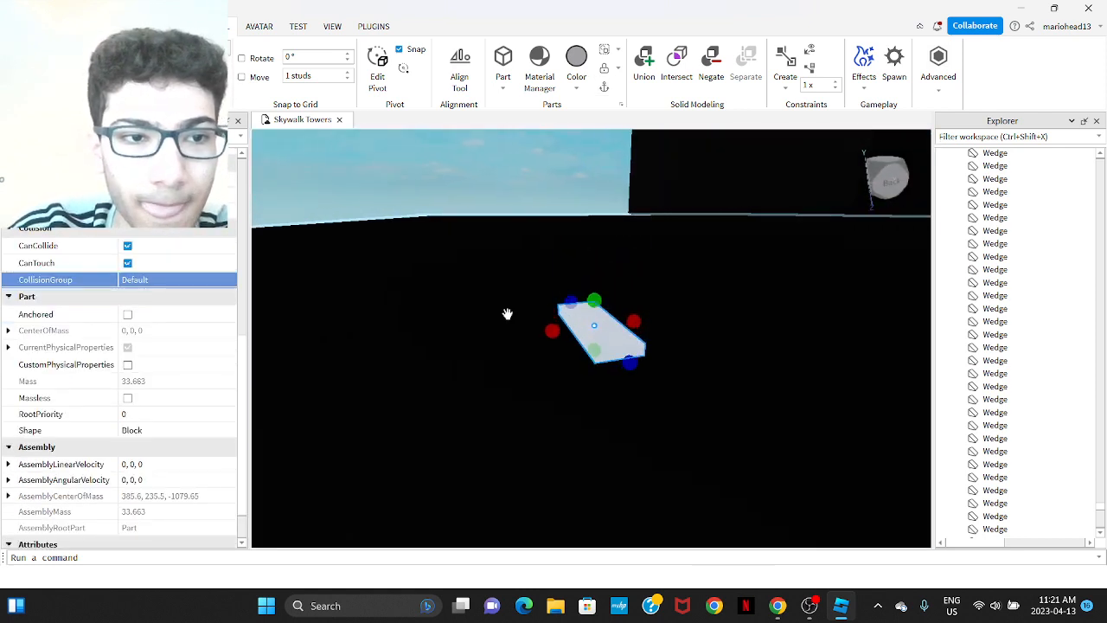
pyautogui.moveTo(643, 349); pyautogui.dragTo(642, 348, button='right')
pyautogui.moveTo(557, 304); pyautogui.dragTo(564, 242)
pyautogui.moveTo(568, 286); pyautogui.dragTo(568, 286, button='right')
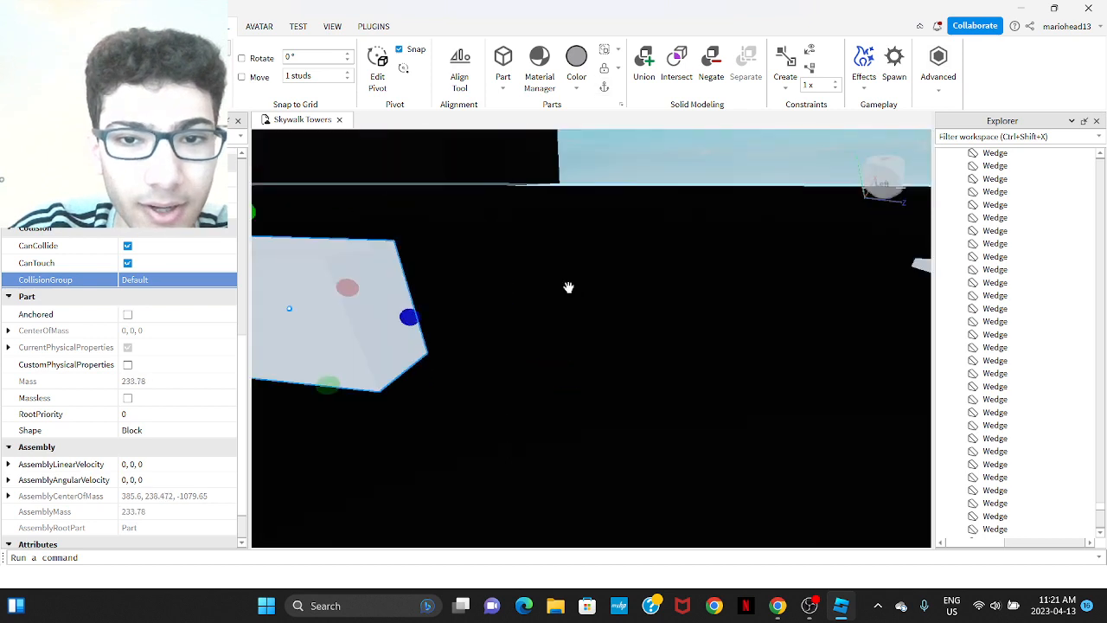
# Move the enlarged block a short distance across the black surface and view it from several sides.
pyautogui.press('a')
pyautogui.moveTo(517, 329); pyautogui.dragTo(501, 356)
pyautogui.moveTo(558, 338); pyautogui.dragTo(532, 346, button='right')
pyautogui.press('s')
pyautogui.press('w')
pyautogui.press('d')
pyautogui.press('s')
pyautogui.press('a')
pyautogui.press('d')
pyautogui.press('w')
pyautogui.press('s')
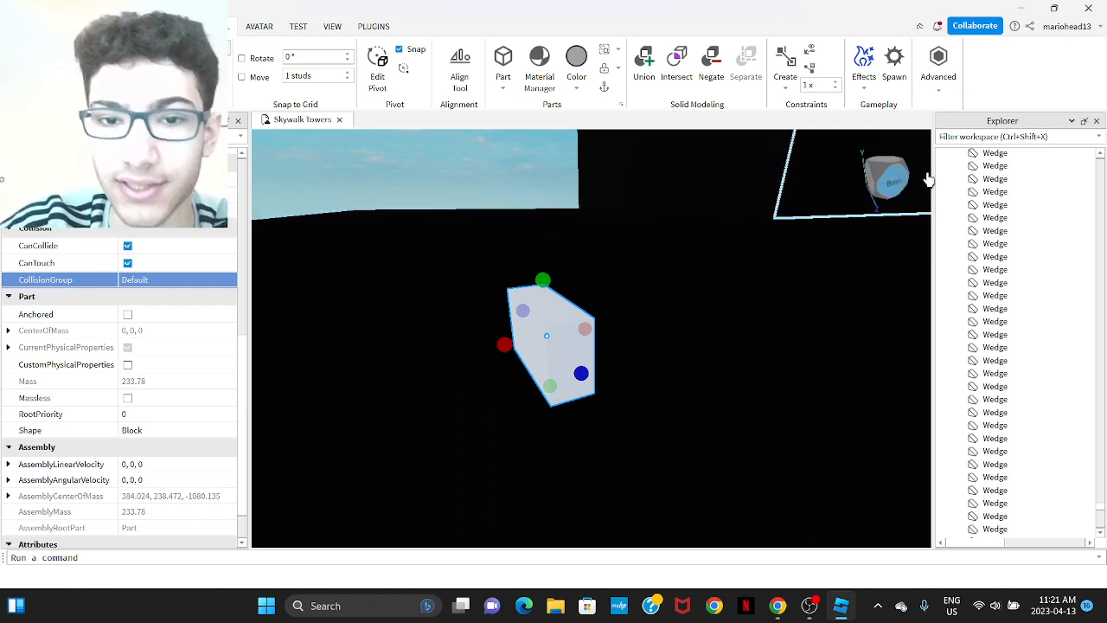
# Open the Collision Groups Editor and add a collision group named Test.
pyautogui.click(938, 68)
pyautogui.click(973, 140)
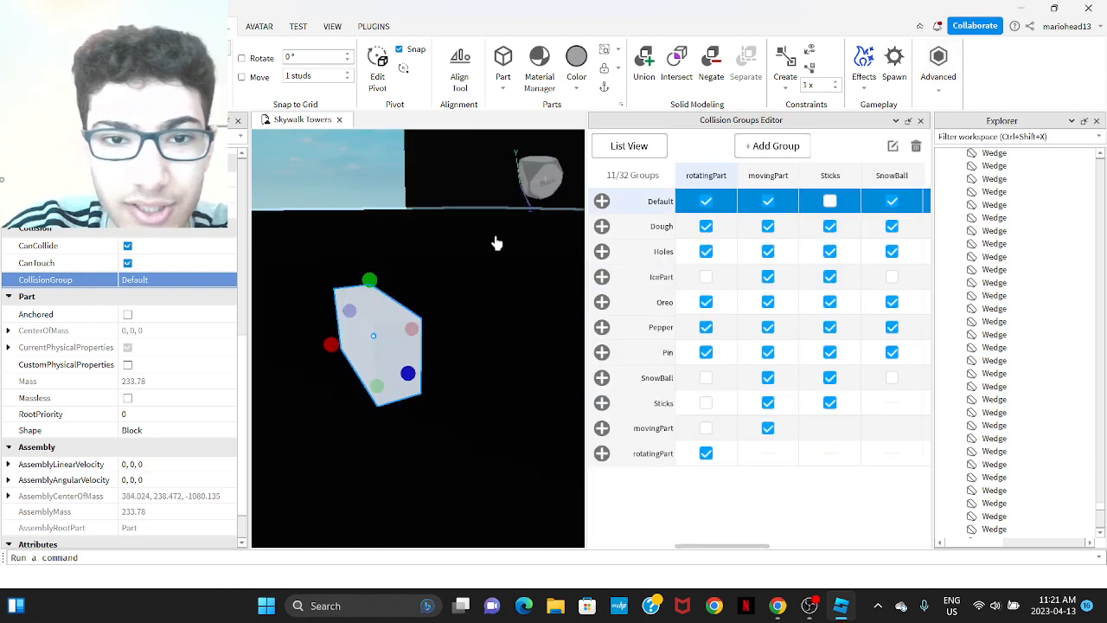
pyautogui.click(794, 148)
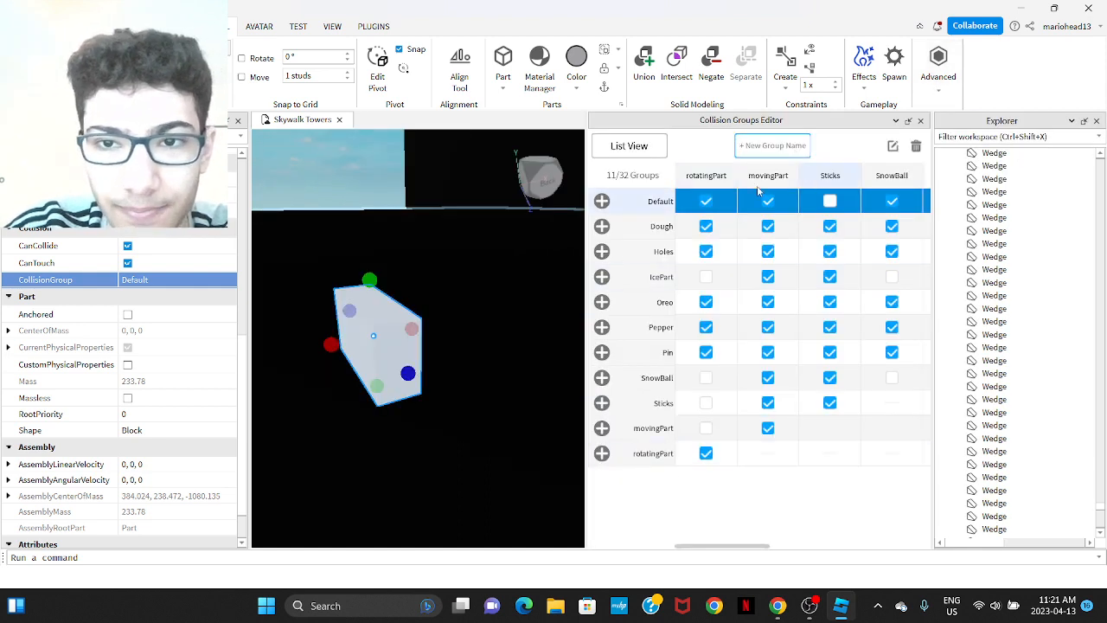
pyautogui.write('Test')
pyautogui.press('Return')
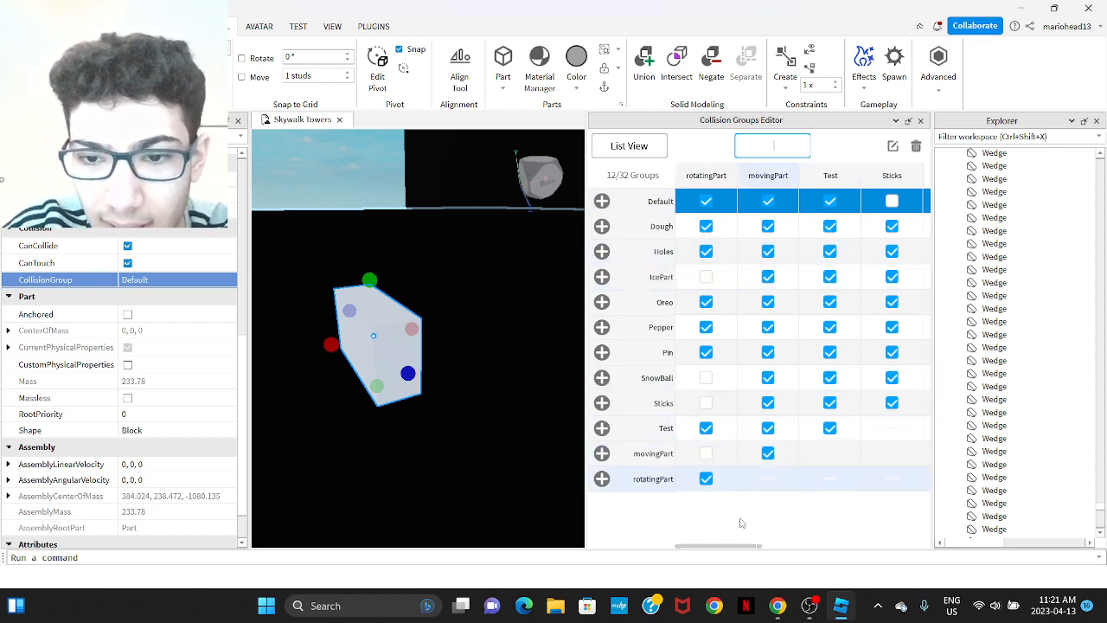
# Assign the block to the Test collision group and disable that group's collisions with rotatingPart, movingPart and itself.
pyautogui.moveTo(735, 546)
pyautogui.mouseDown()
pyautogui.moveTo(916, 549)
pyautogui.moveTo(737, 544)
pyautogui.mouseUp()
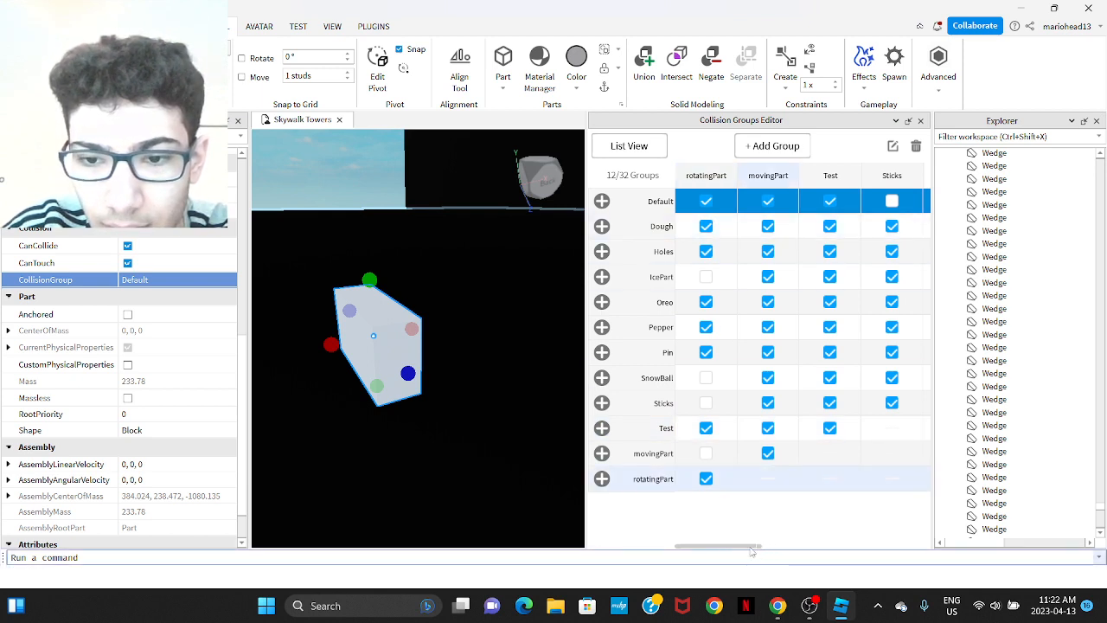
pyautogui.moveTo(752, 548)
pyautogui.mouseDown()
pyautogui.moveTo(900, 548)
pyautogui.moveTo(731, 554)
pyautogui.mouseUp()
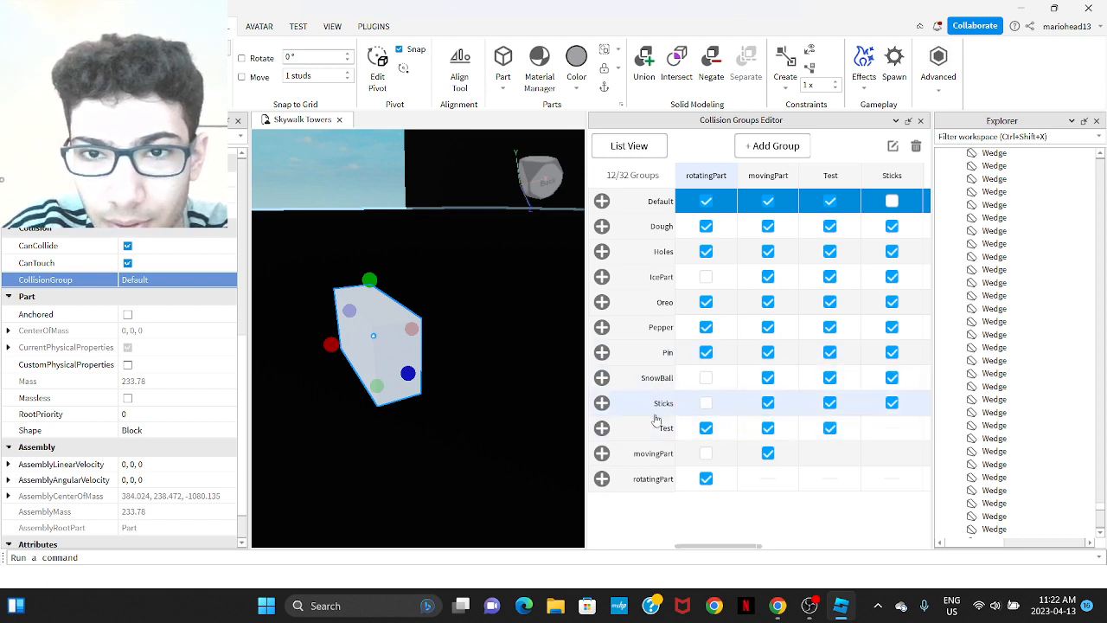
pyautogui.click(602, 429)
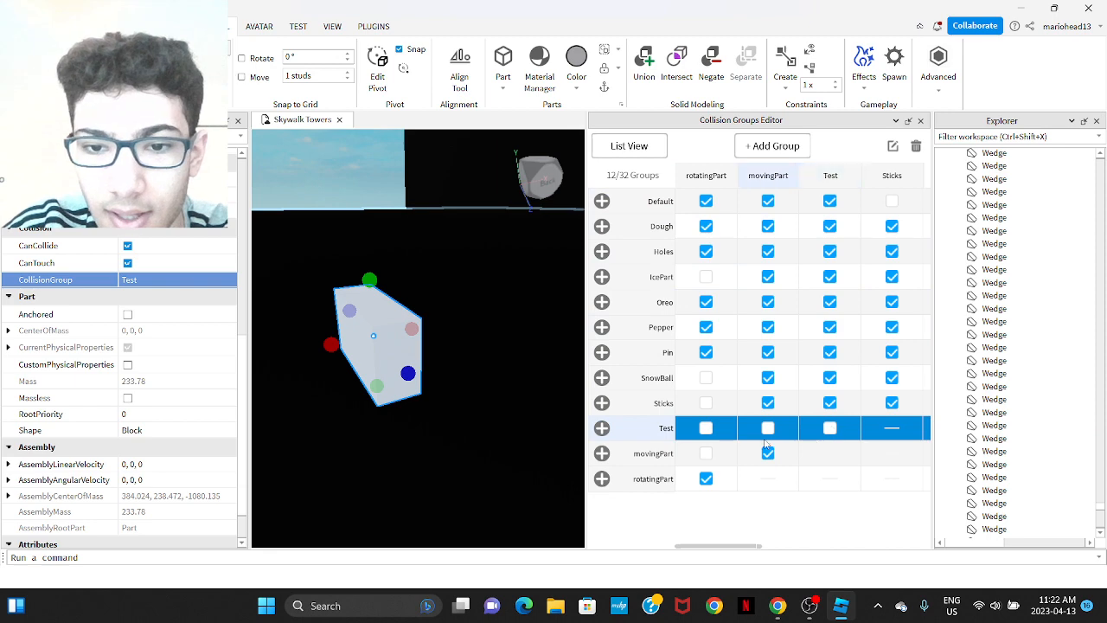
# Switch to Chrome, search the web for "set how player can collide with a collision group roblox" and open the Player Collision Group thread.
pyautogui.click(777, 605)
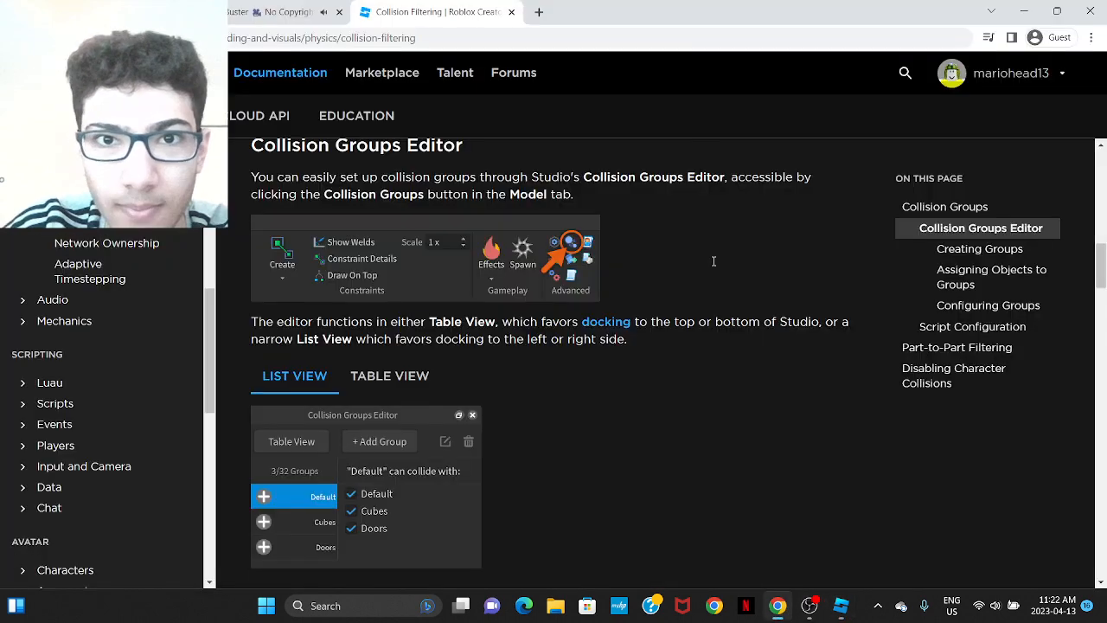
pyautogui.click(545, 9)
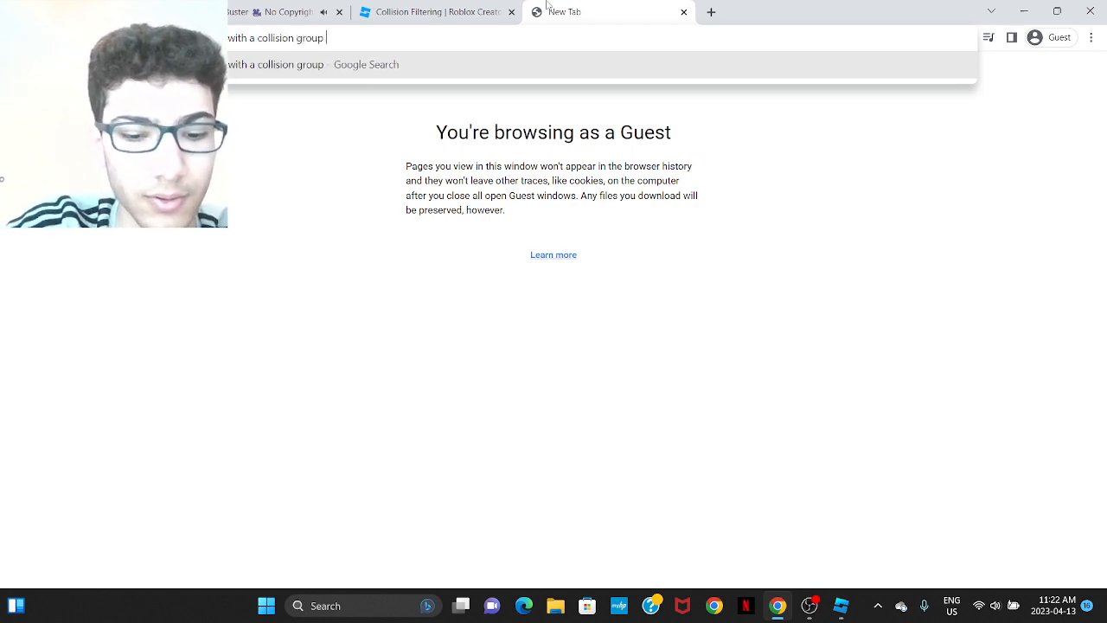
pyautogui.write('lox')
pyautogui.press('Return')
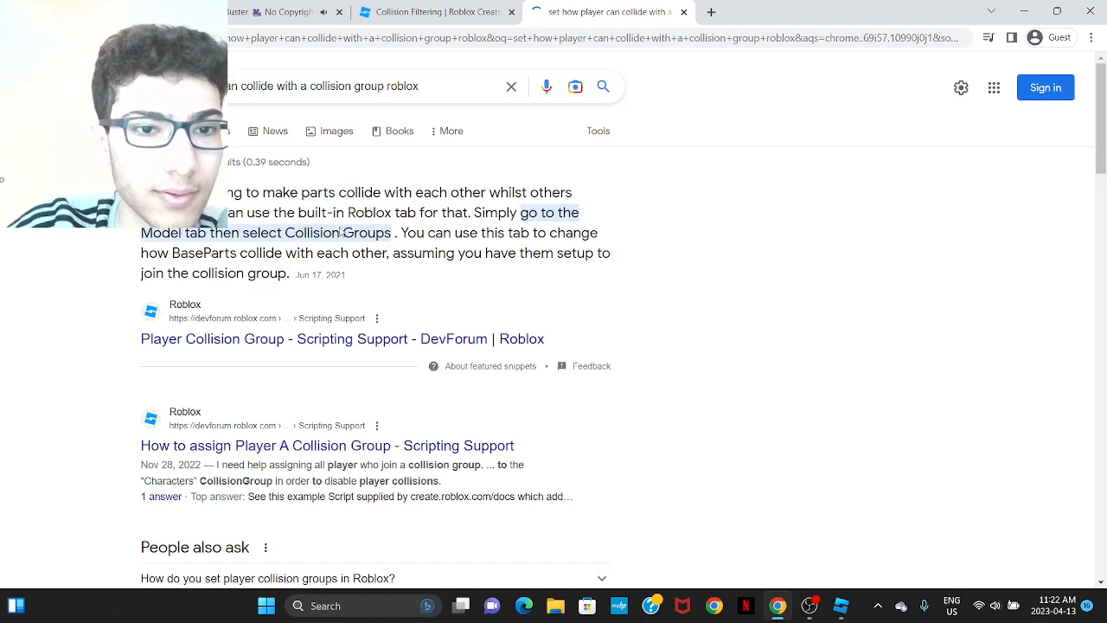
pyautogui.click(337, 325)
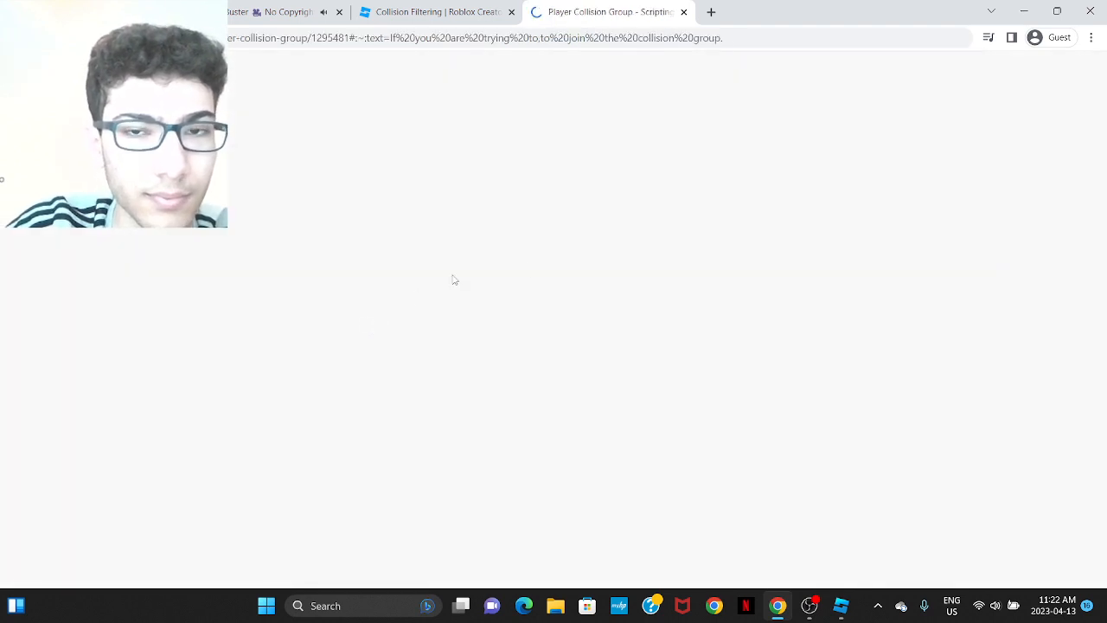
# Read the opening question and first replies of the thread, examining how the wall and player groups are set up.
pyautogui.scroll(-5, 530, 311)
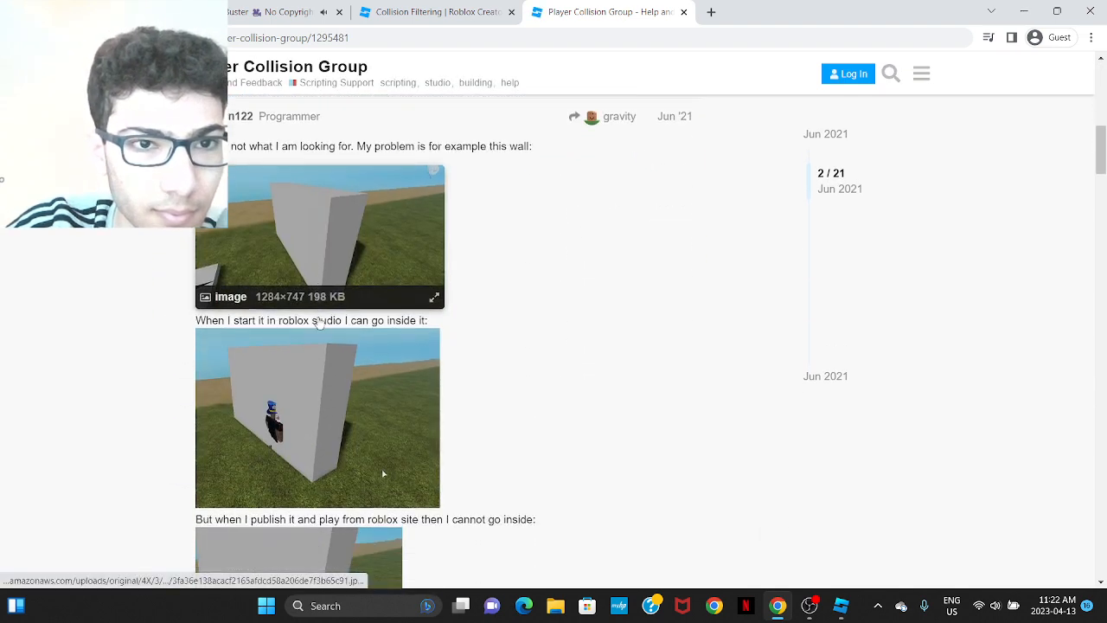
pyautogui.scroll(4, 450, 291)
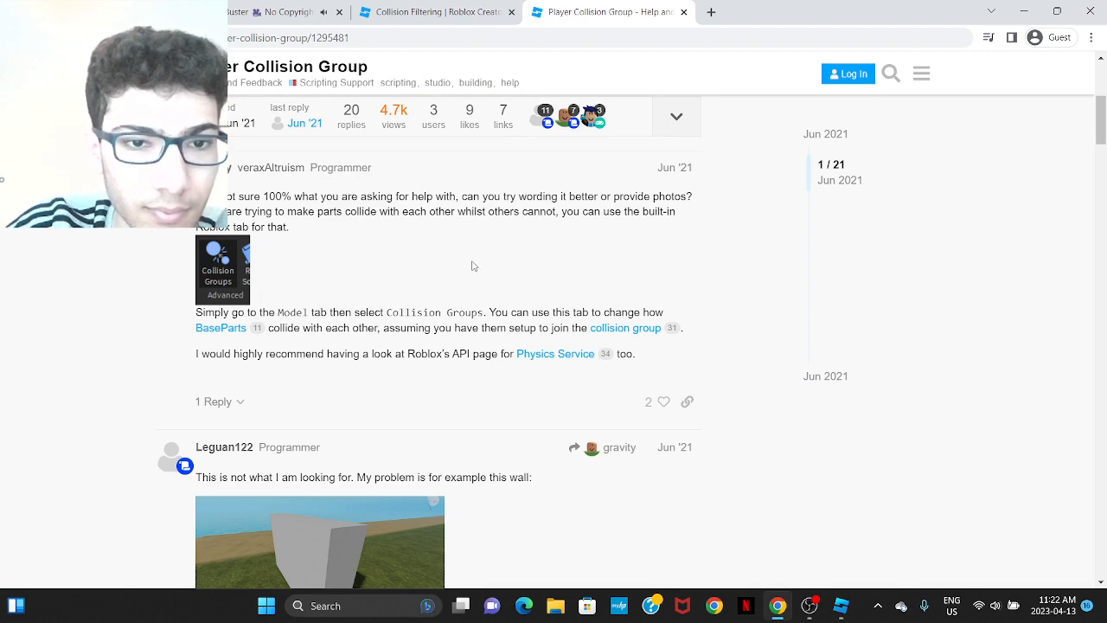
pyautogui.scroll(4, 472, 266)
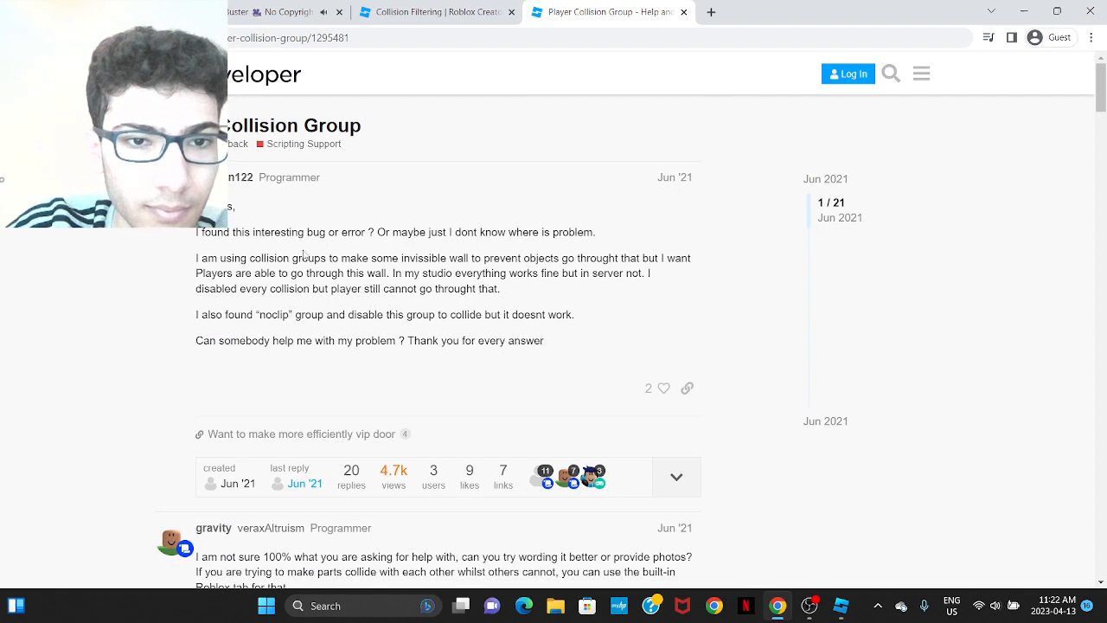
pyautogui.scroll(-3, 430, 269)
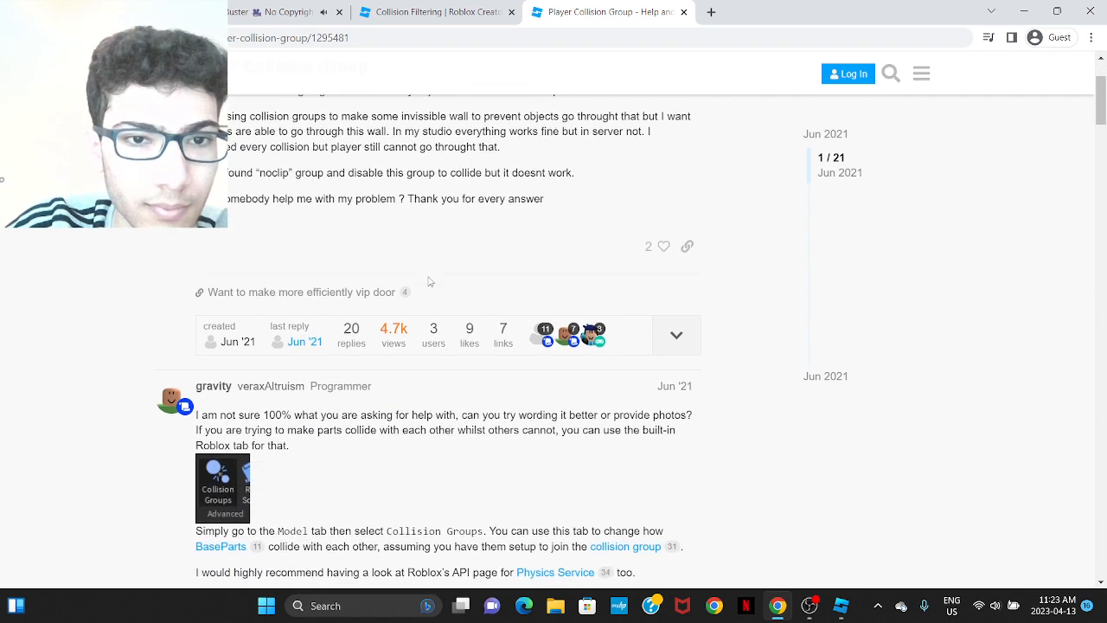
pyautogui.scroll(-1, 301, 331)
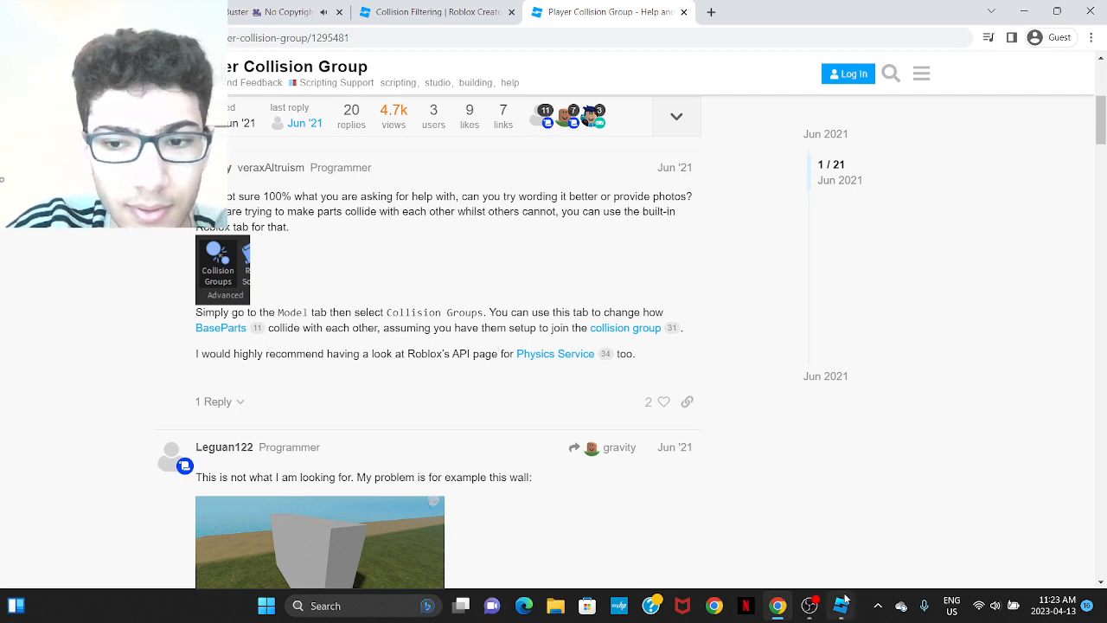
pyautogui.scroll(-9, 180, 337)
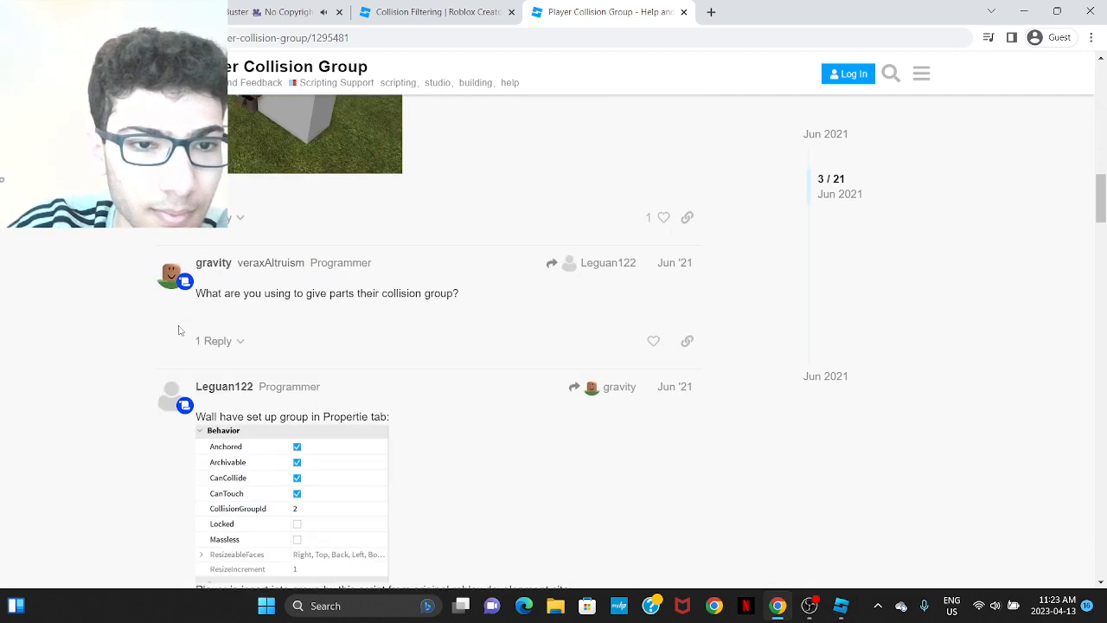
pyautogui.scroll(-6, 180, 330)
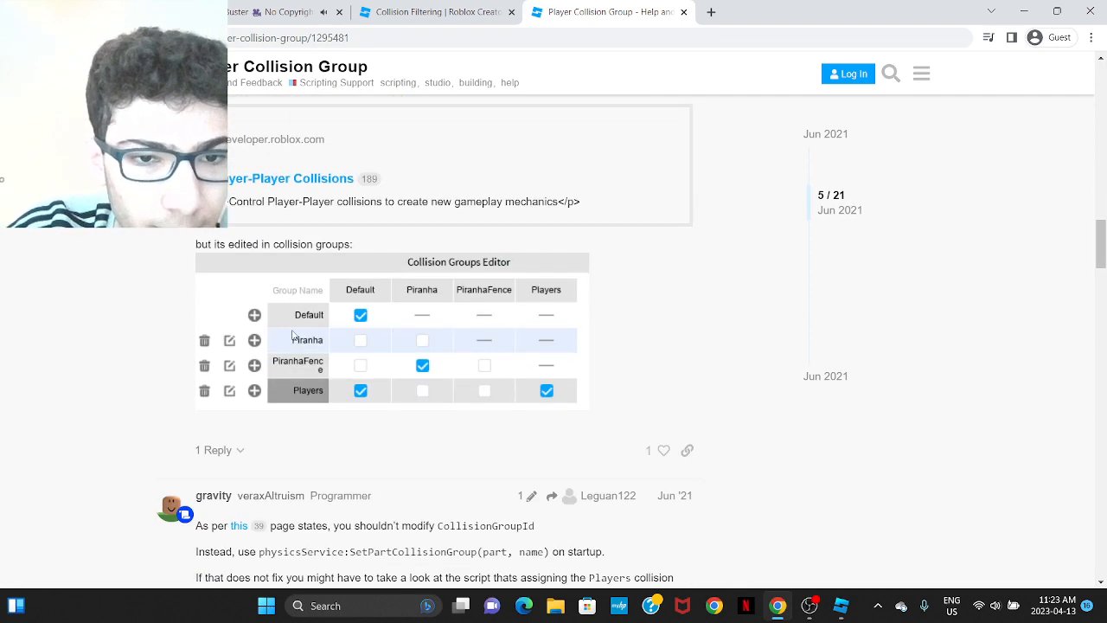
pyautogui.scroll(-1, 292, 335)
# Check the group table in Roblox Studio, and return to Chrome to read the remaining replies of the thread.
pyautogui.hotkey('alt', 'Tab')
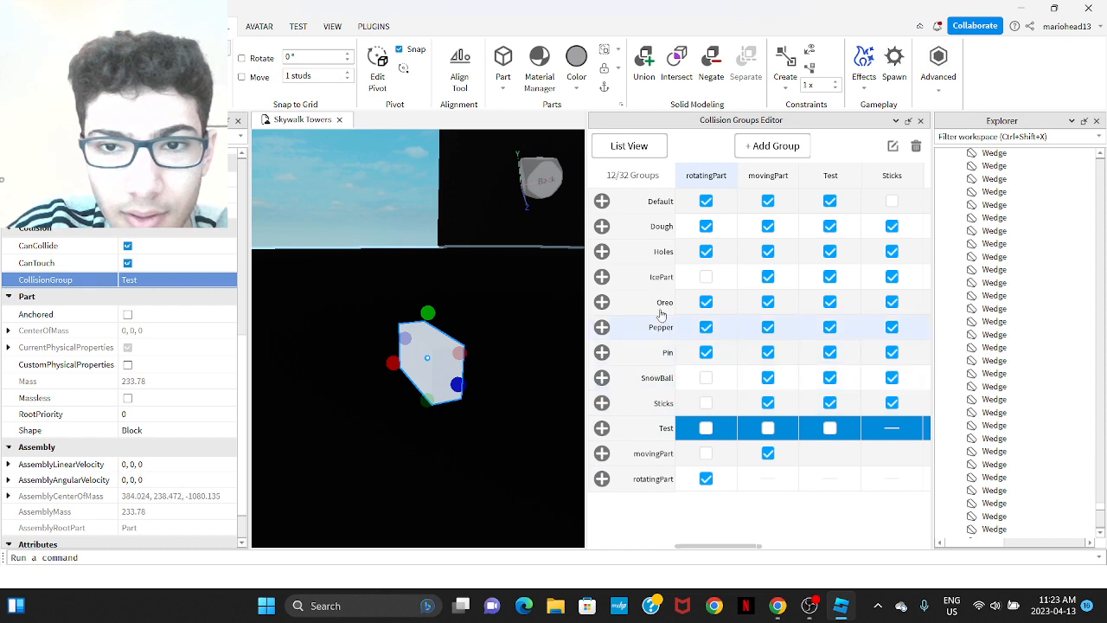
pyautogui.moveTo(726, 549)
pyautogui.mouseDown()
pyautogui.moveTo(860, 548)
pyautogui.moveTo(725, 529)
pyautogui.mouseUp()
pyautogui.click(778, 605)
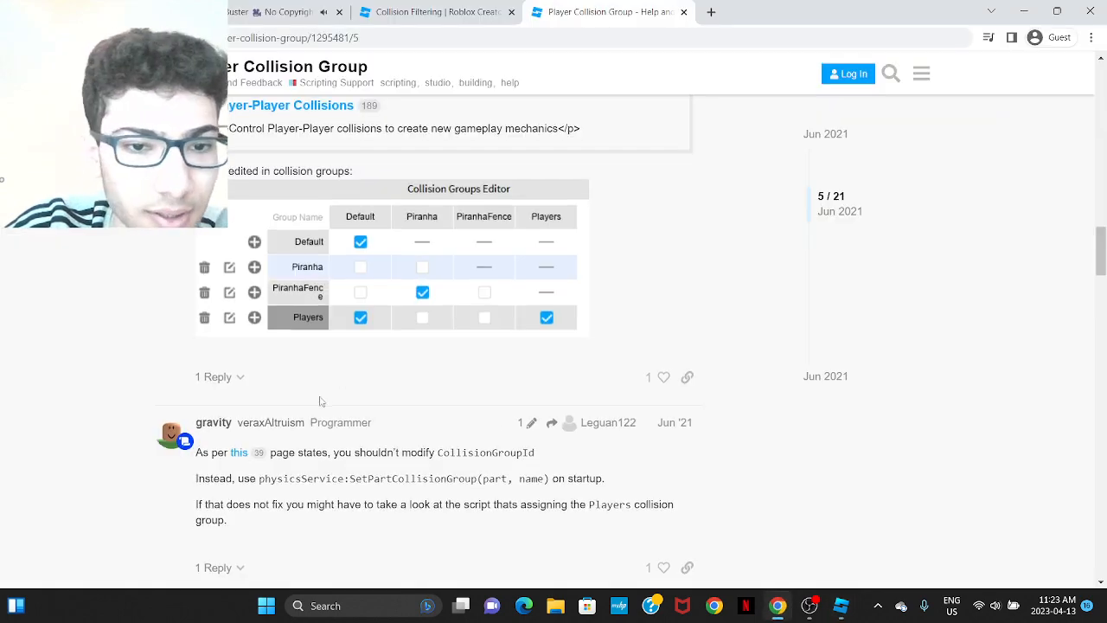
pyautogui.scroll(-5, 320, 395)
pyautogui.scroll(-10, 320, 393)
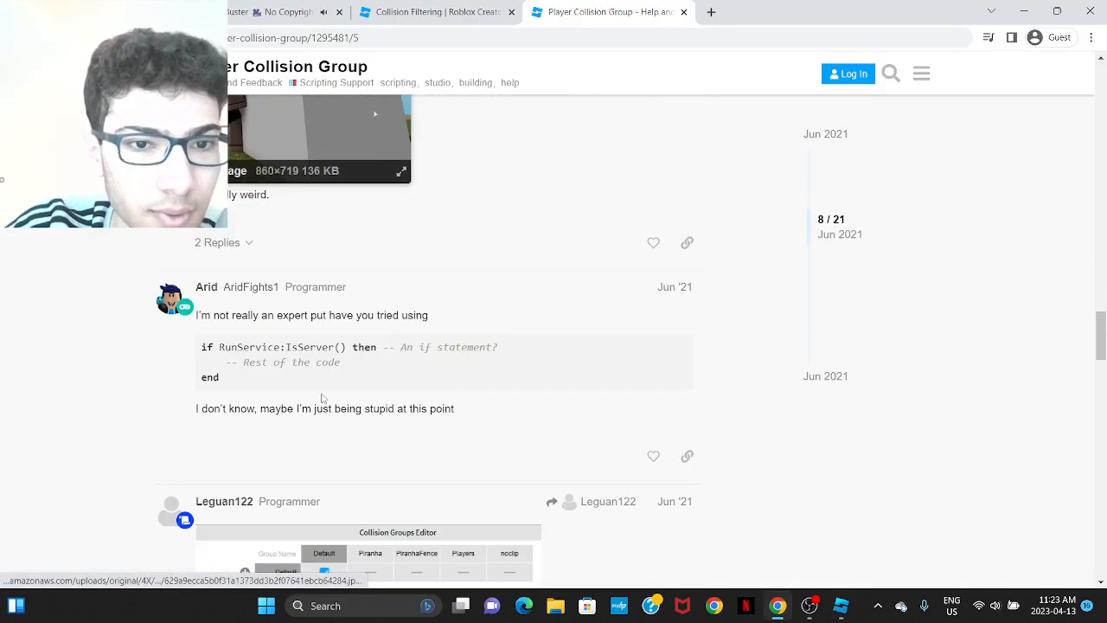
pyautogui.scroll(-2, 260, 322)
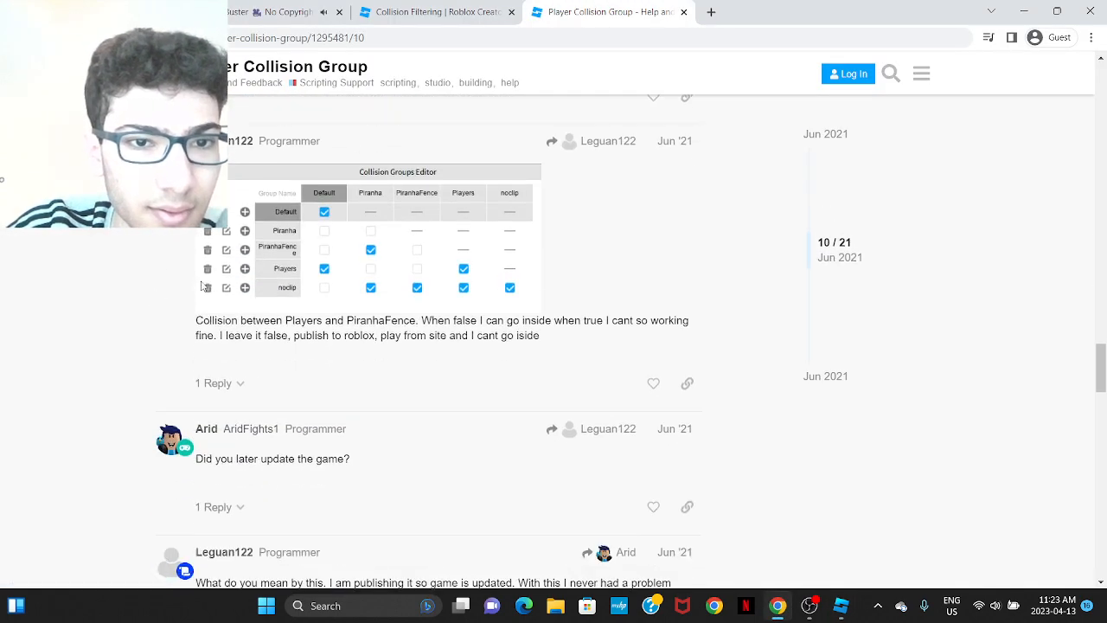
pyautogui.scroll(-5, 349, 265)
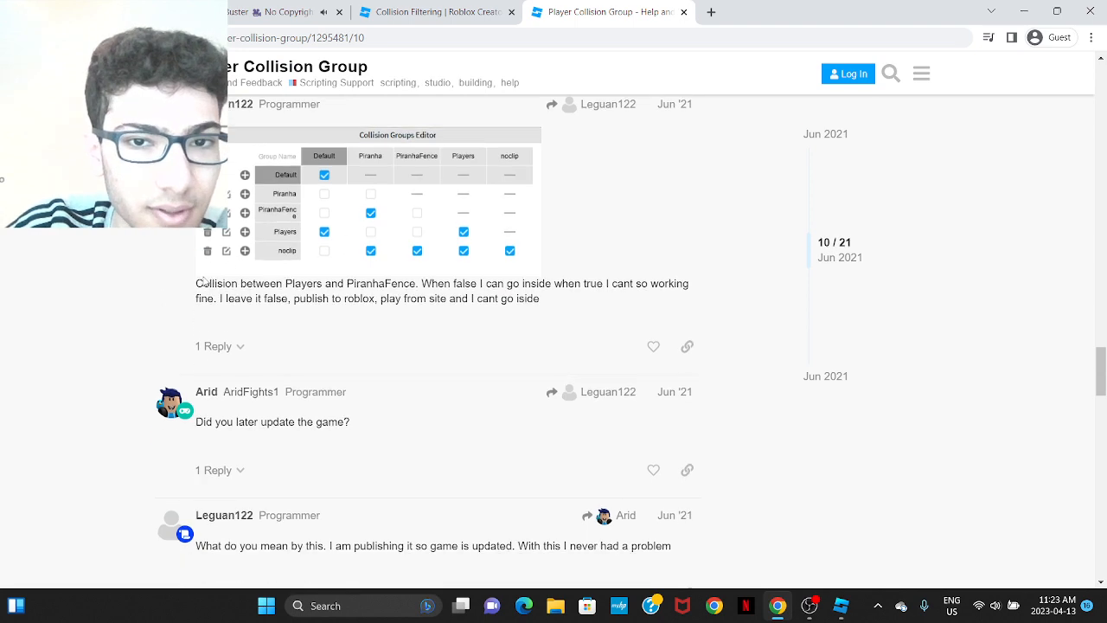
pyautogui.scroll(-15, 207, 282)
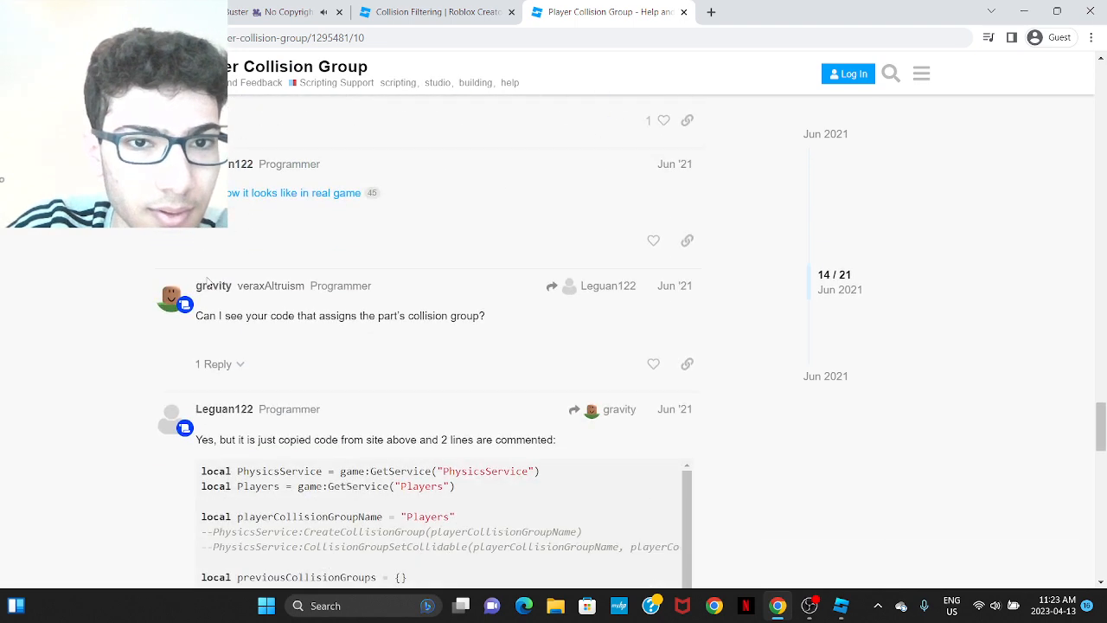
pyautogui.scroll(-5, 176, 276)
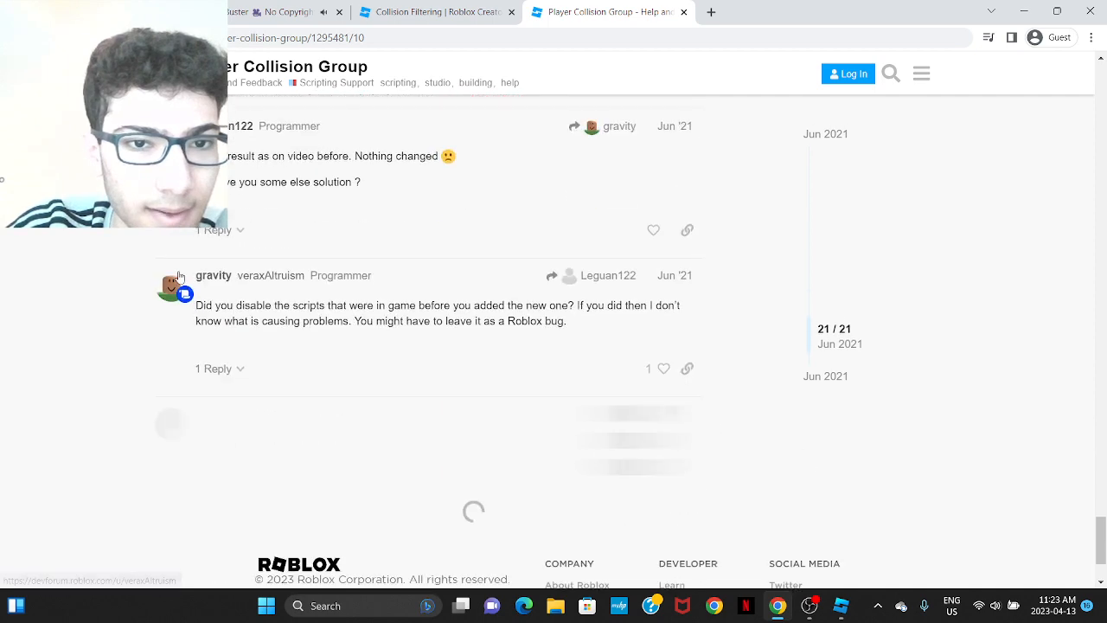
# Open the search result How to assign Player A Collision Group and examine the example script in its solution.
pyautogui.hotkey('alt', 'Left')
pyautogui.scroll(-3, 205, 267)
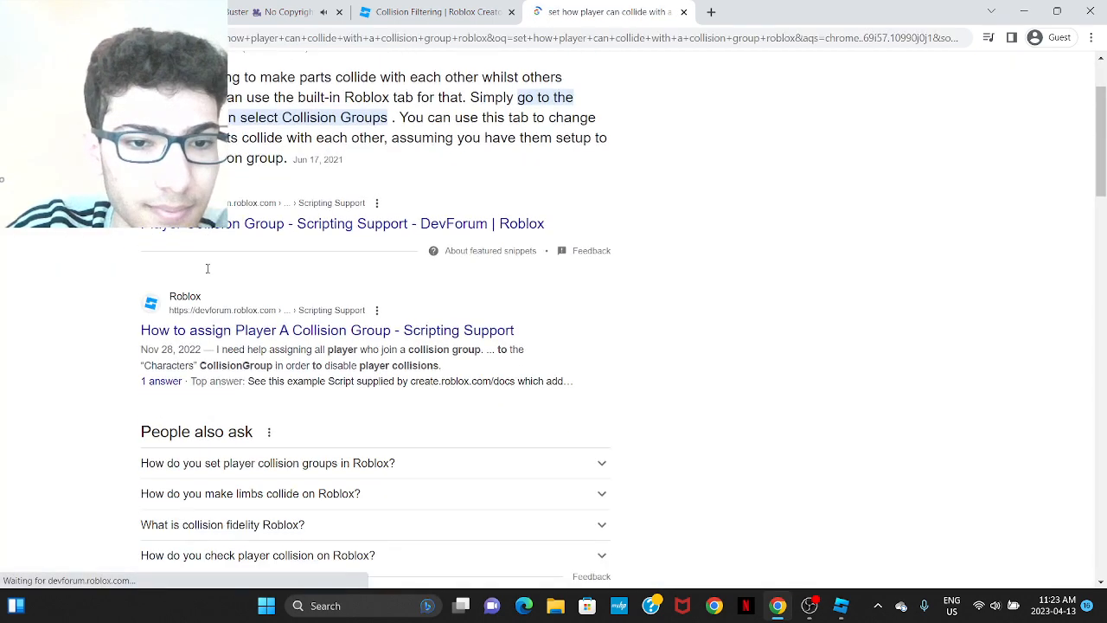
pyautogui.click(268, 300)
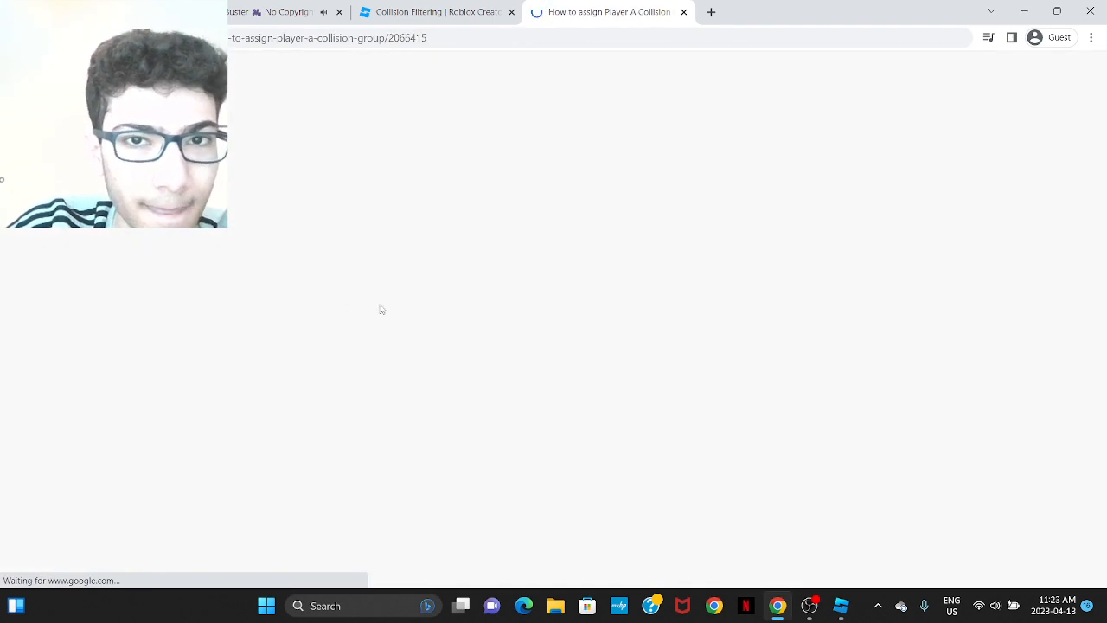
pyautogui.scroll(-3, 156, 312)
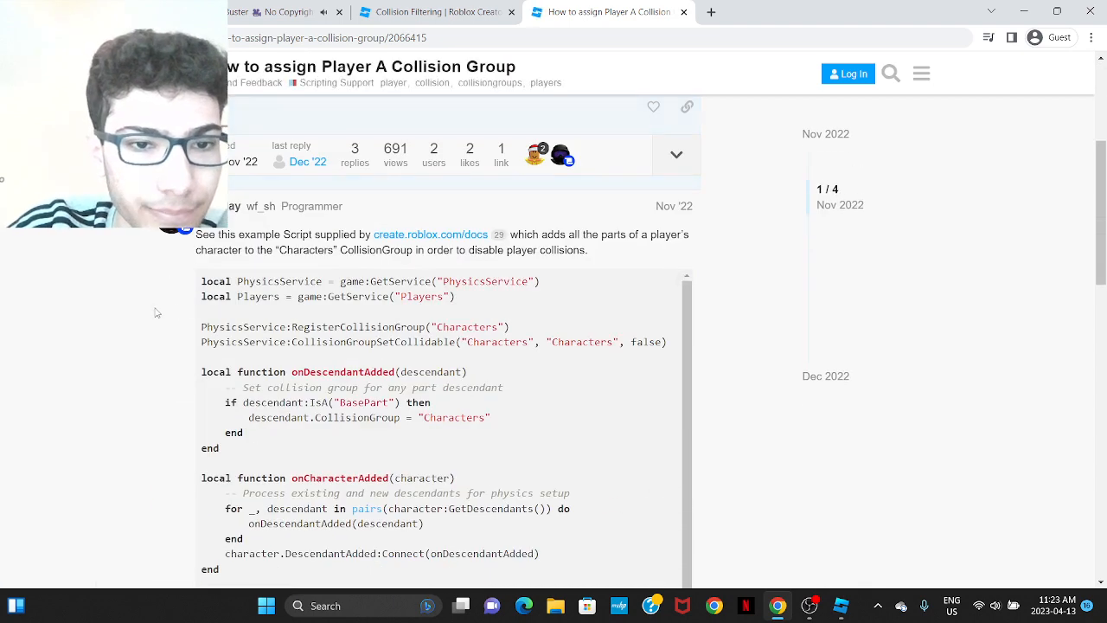
pyautogui.scroll(-1, 156, 312)
pyautogui.scroll(1, 191, 294)
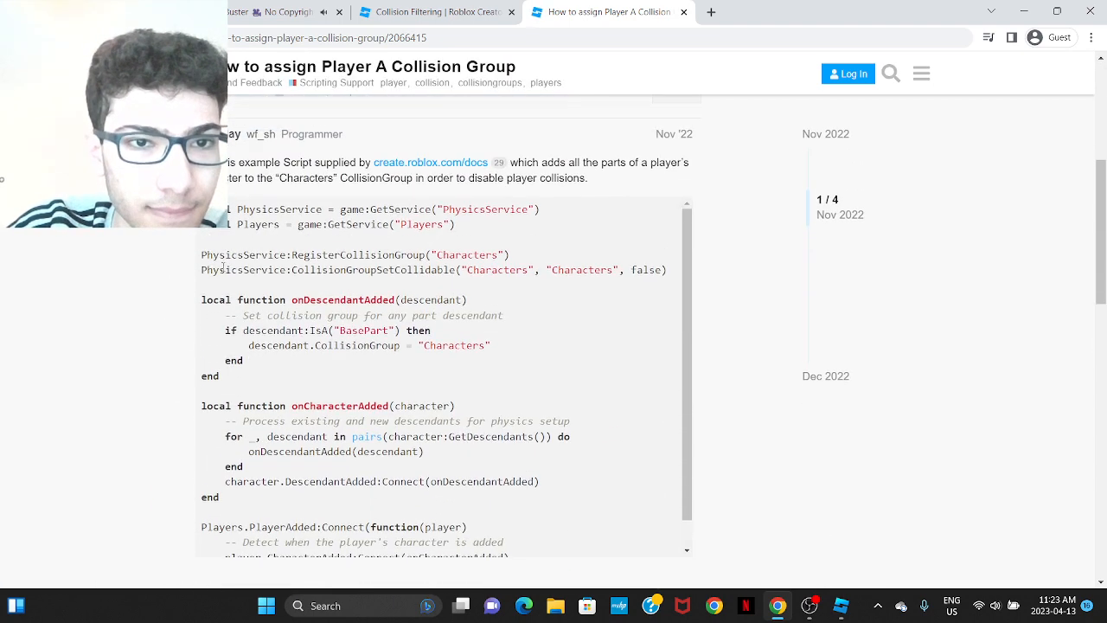
pyautogui.scroll(-2, 284, 256)
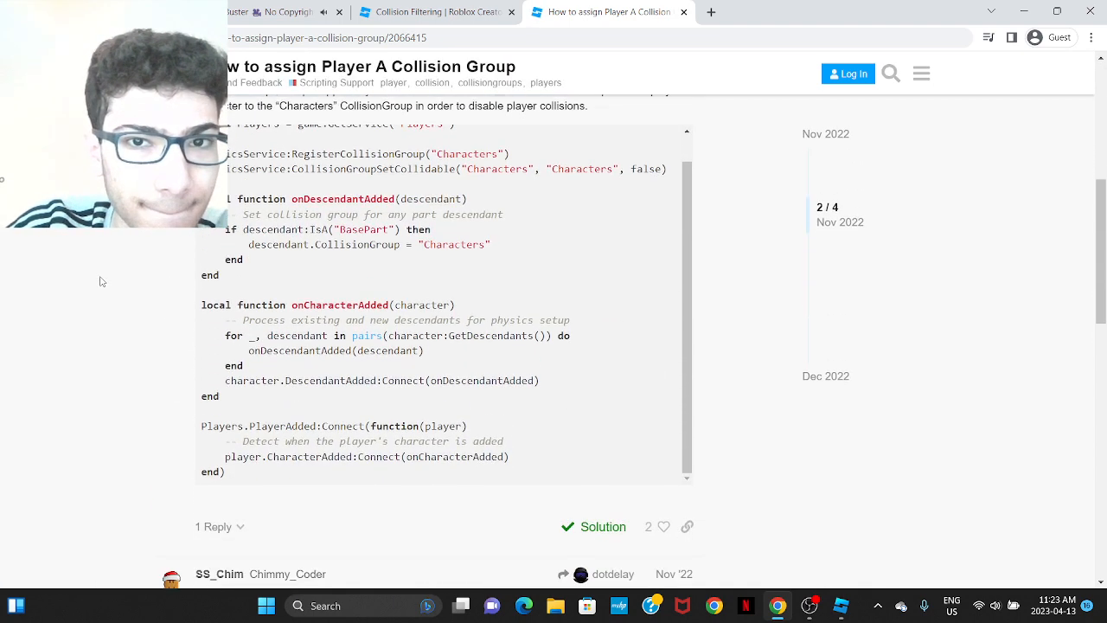
pyautogui.scroll(1, 122, 315)
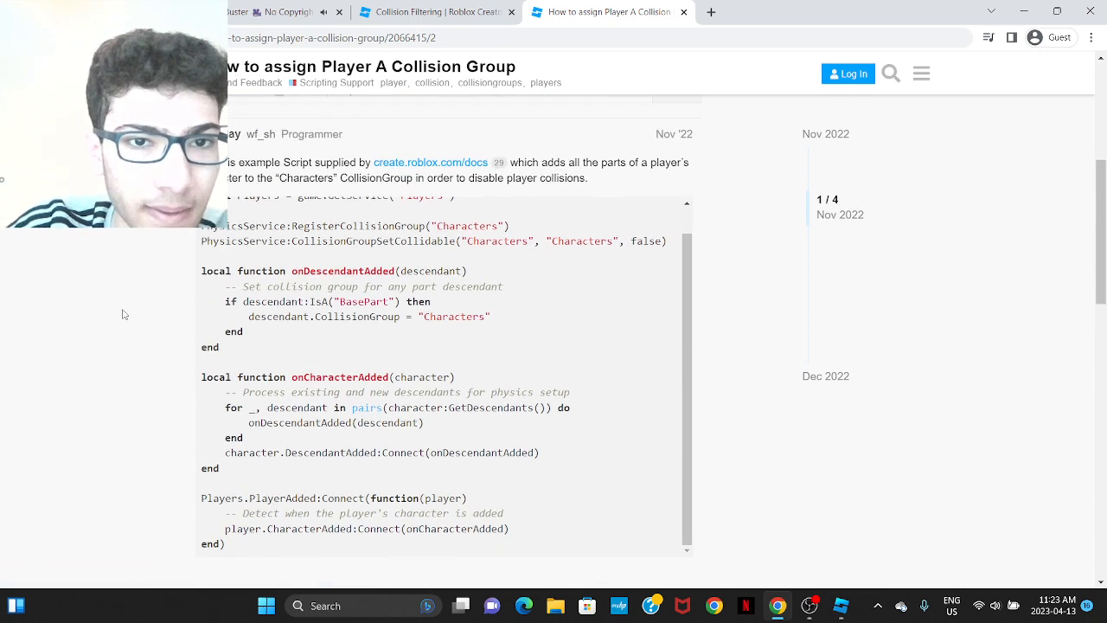
pyautogui.scroll(-1, 169, 289)
pyautogui.scroll(-2, 168, 289)
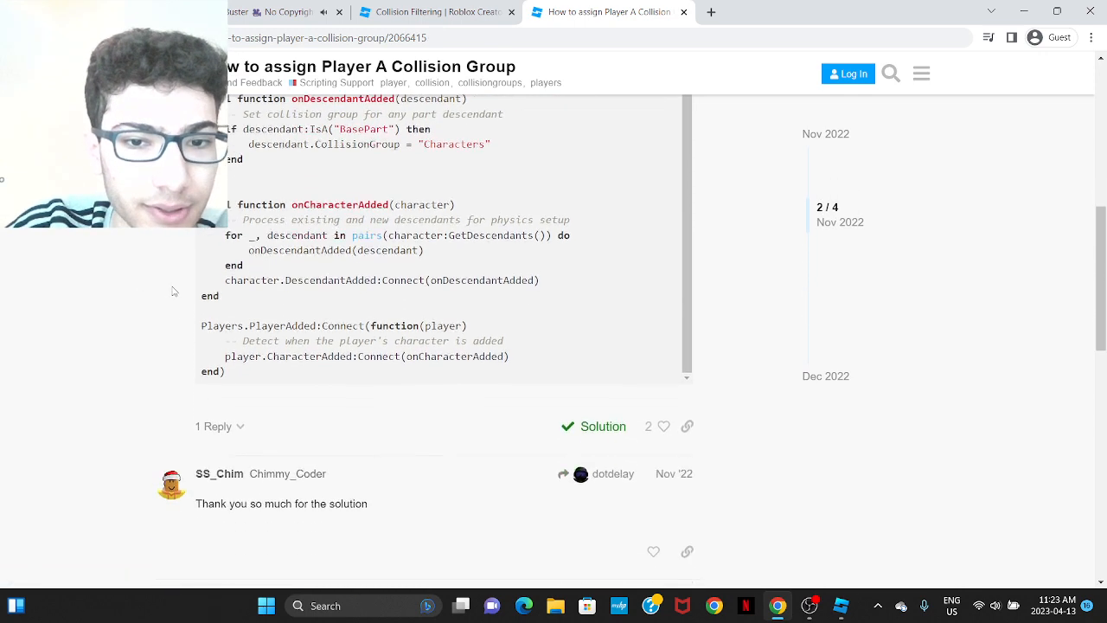
pyautogui.scroll(1, 177, 291)
# Switch to Roblox Studio, find the NoPlayerCollision script by filtering the workspace objects for "playerco", and clear the filter.
pyautogui.click(841, 605)
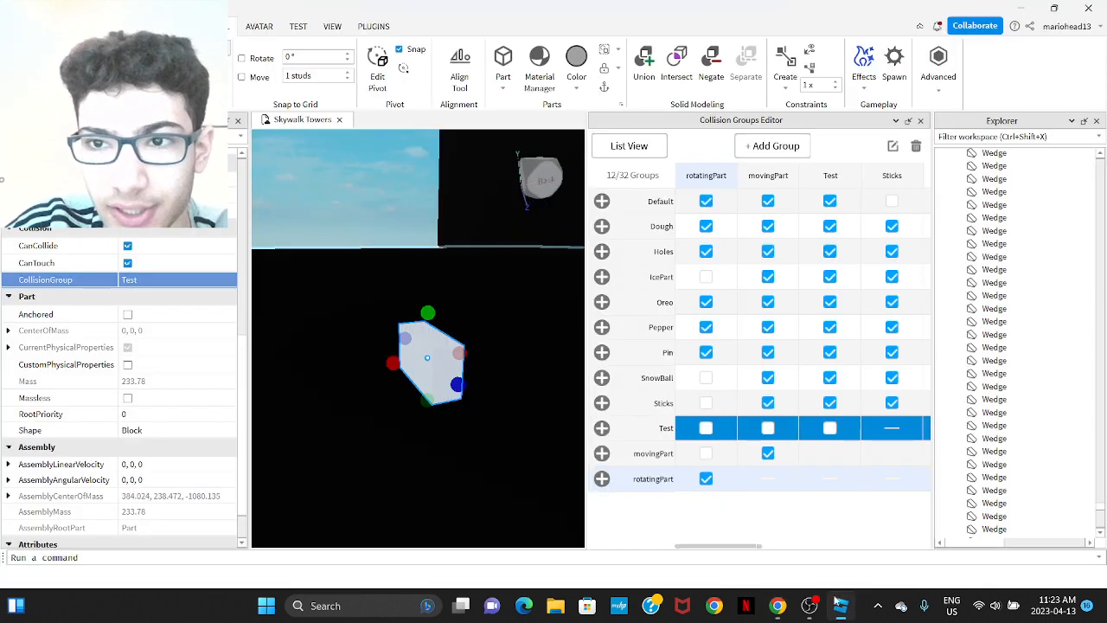
pyautogui.scroll(-2, 1018, 398)
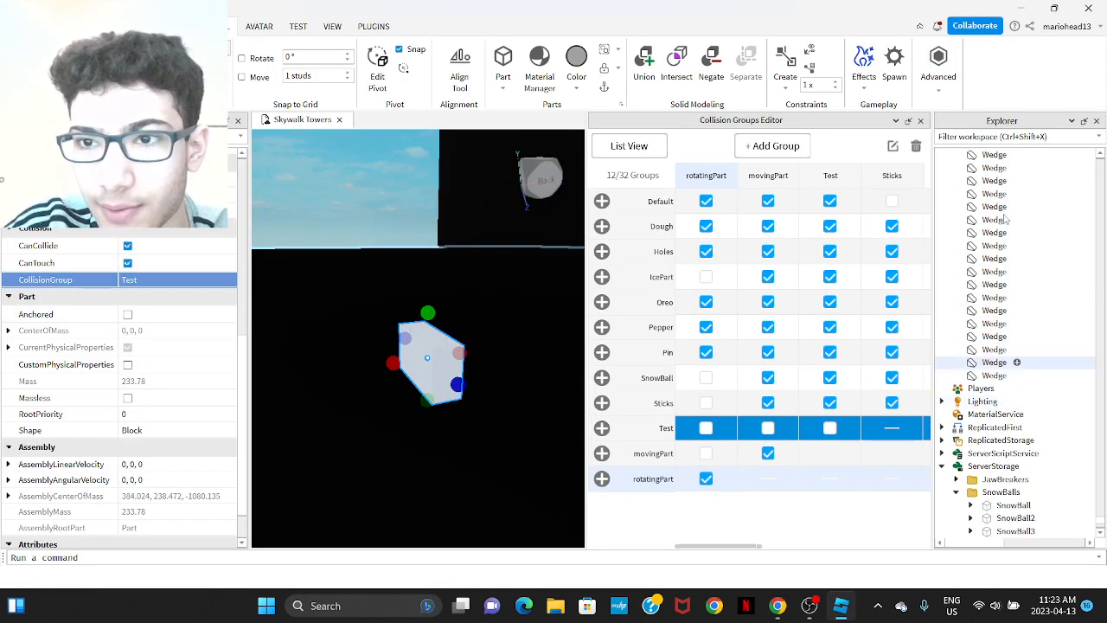
pyautogui.click(1012, 136)
pyautogui.write('playerco')
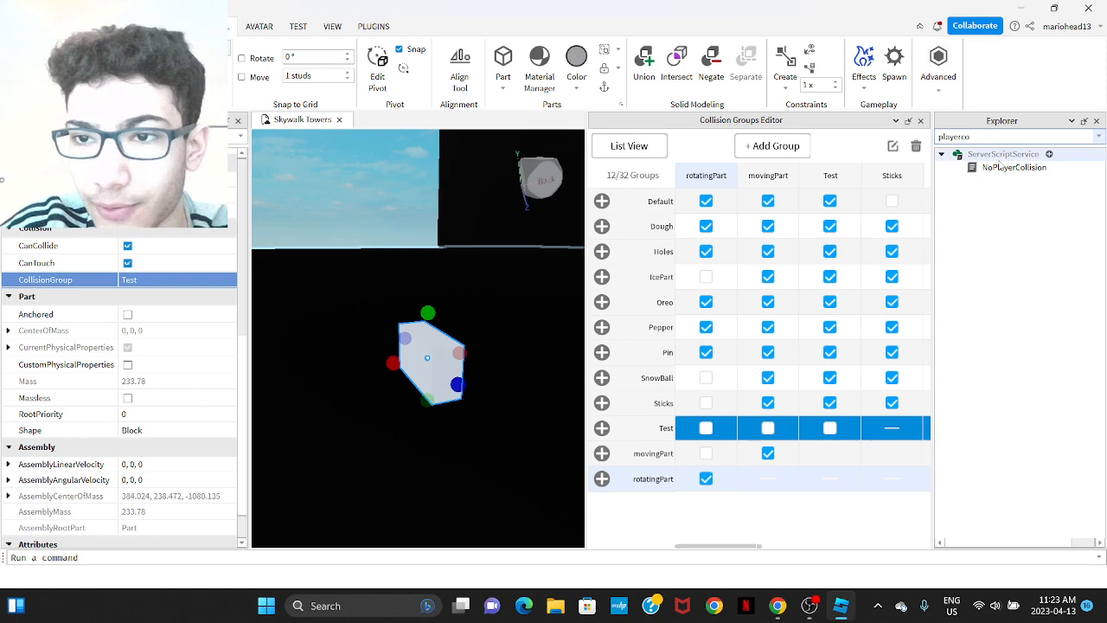
pyautogui.click(1007, 166)
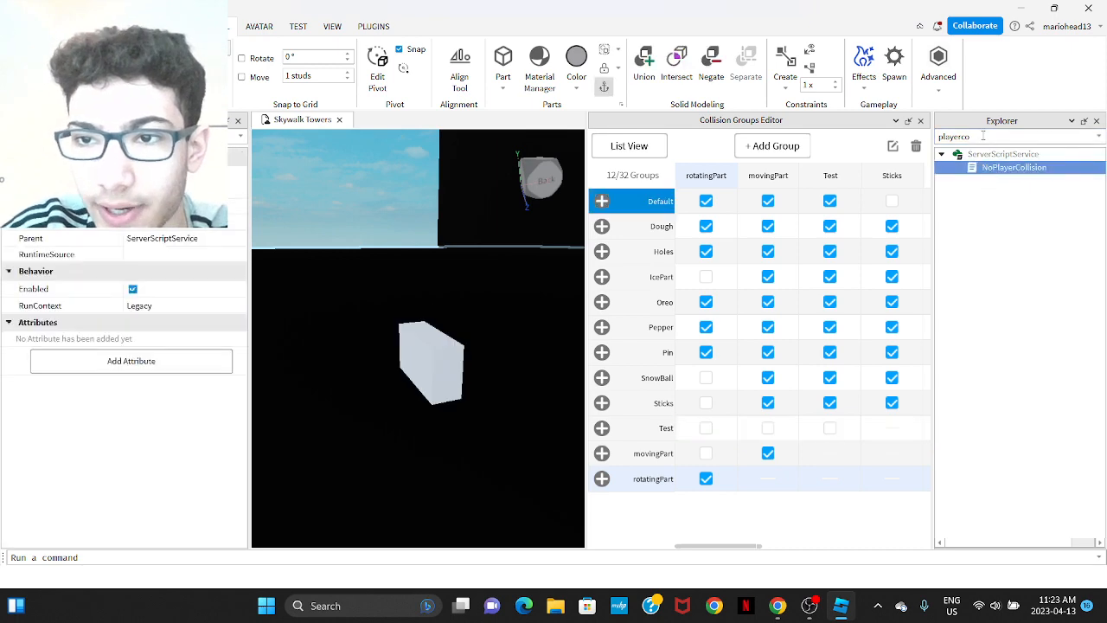
pyautogui.hotkey('ctrl', 'a')
pyautogui.press('BackSpace')
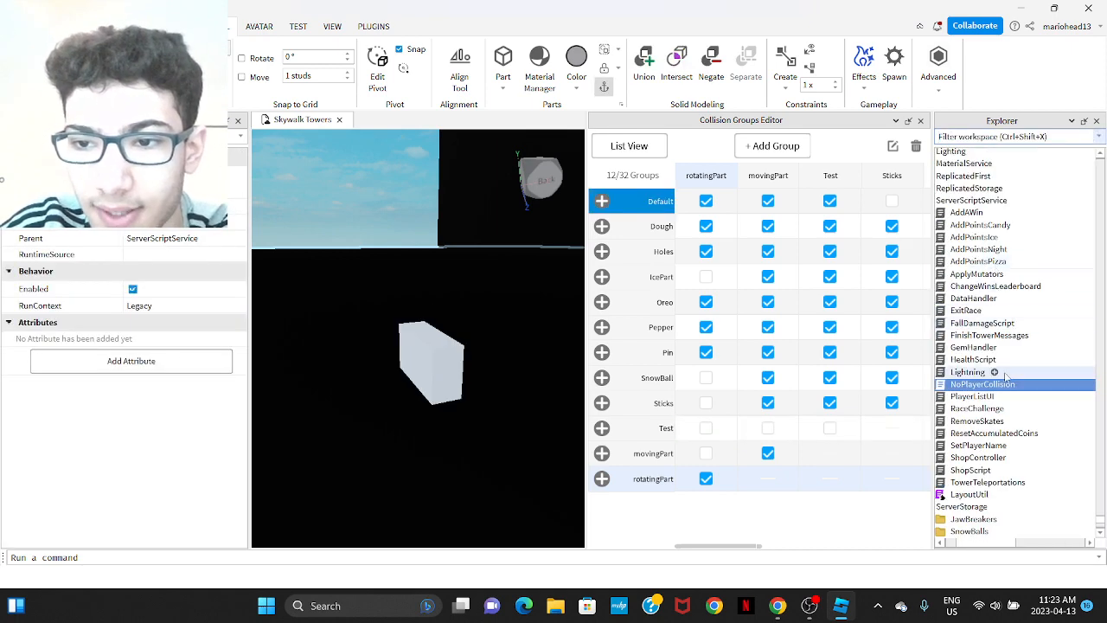
# Open the NoPlayerCollision script for editing and close the Collision Groups Editor.
pyautogui.click(1000, 388)
pyautogui.doubleClick(999, 388)
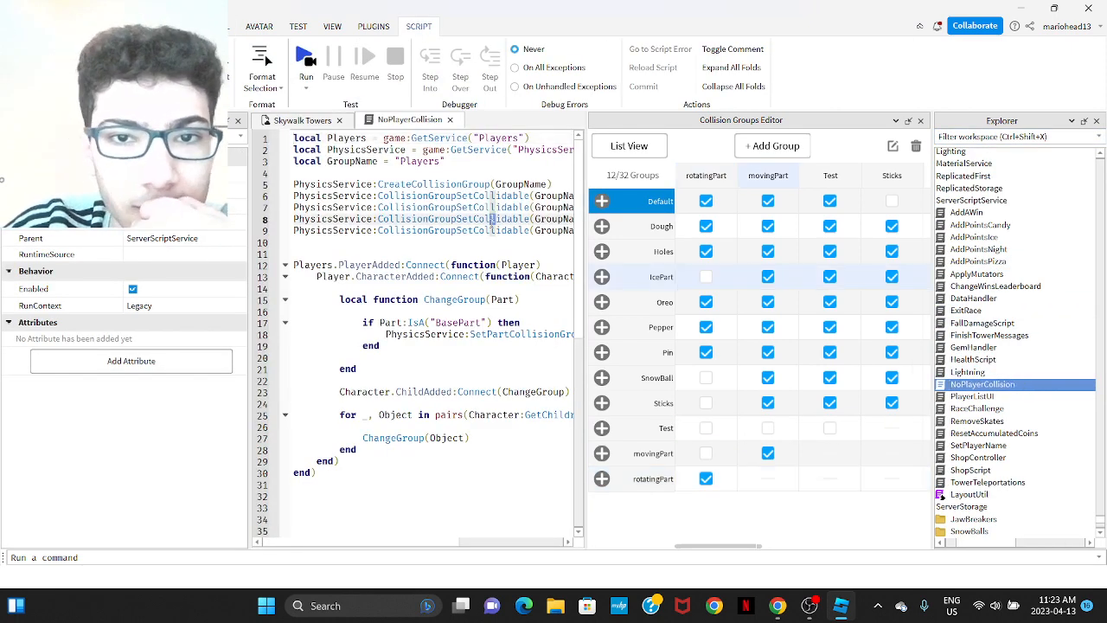
pyautogui.click(921, 121)
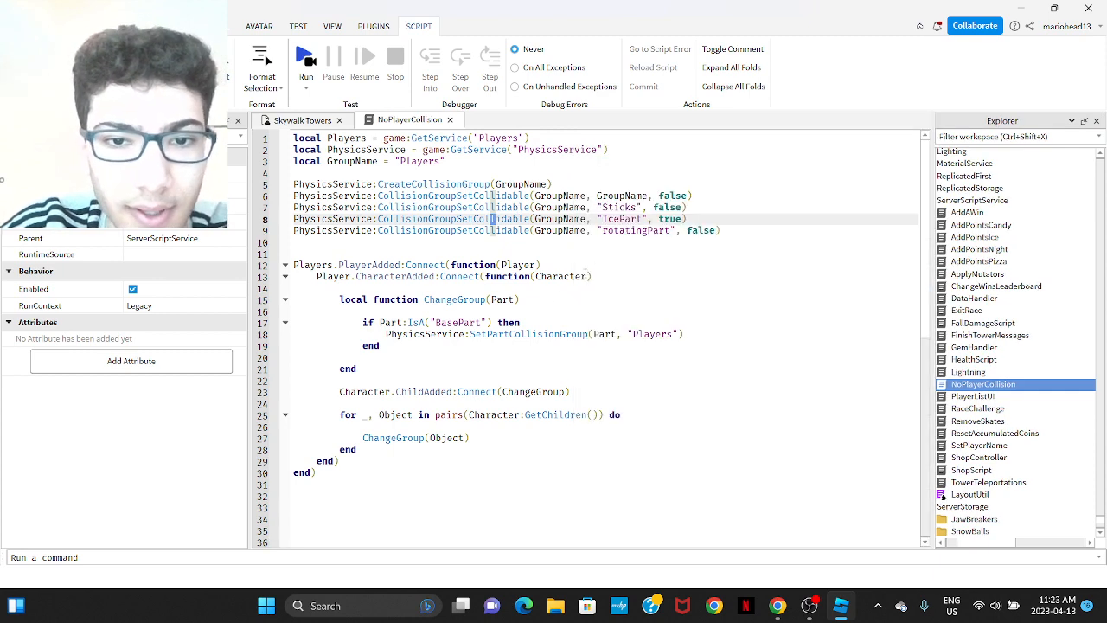
# Add a PhysicsService:CollisionGroupSetCollidable() call on the line below the rotatingPart rule in NoPlayerCollision.
pyautogui.click(545, 243)
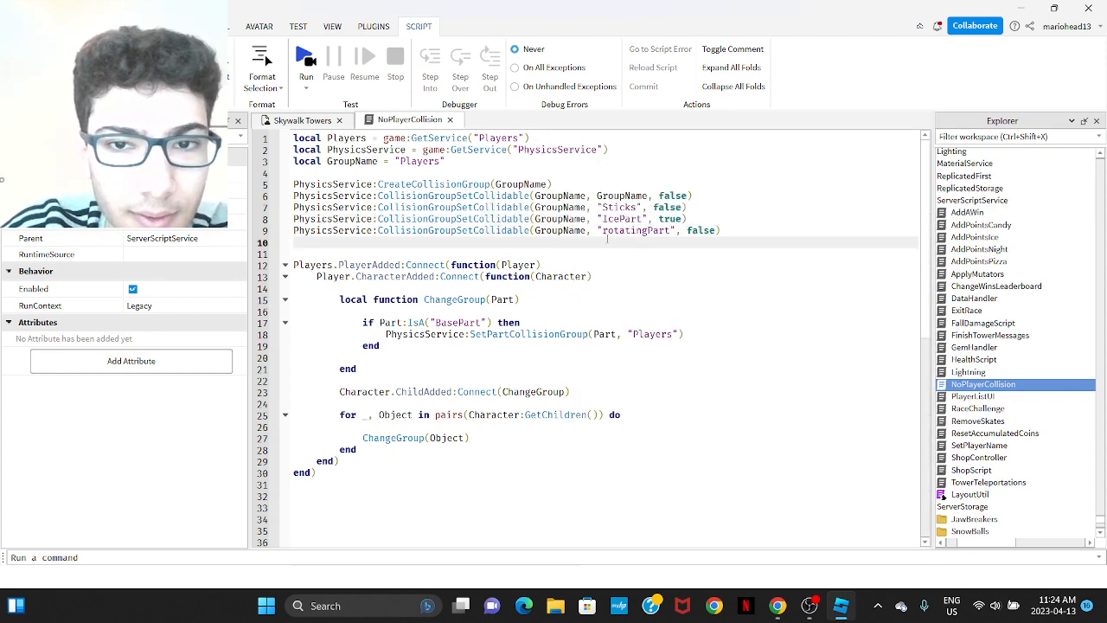
pyautogui.write('Phy\\')
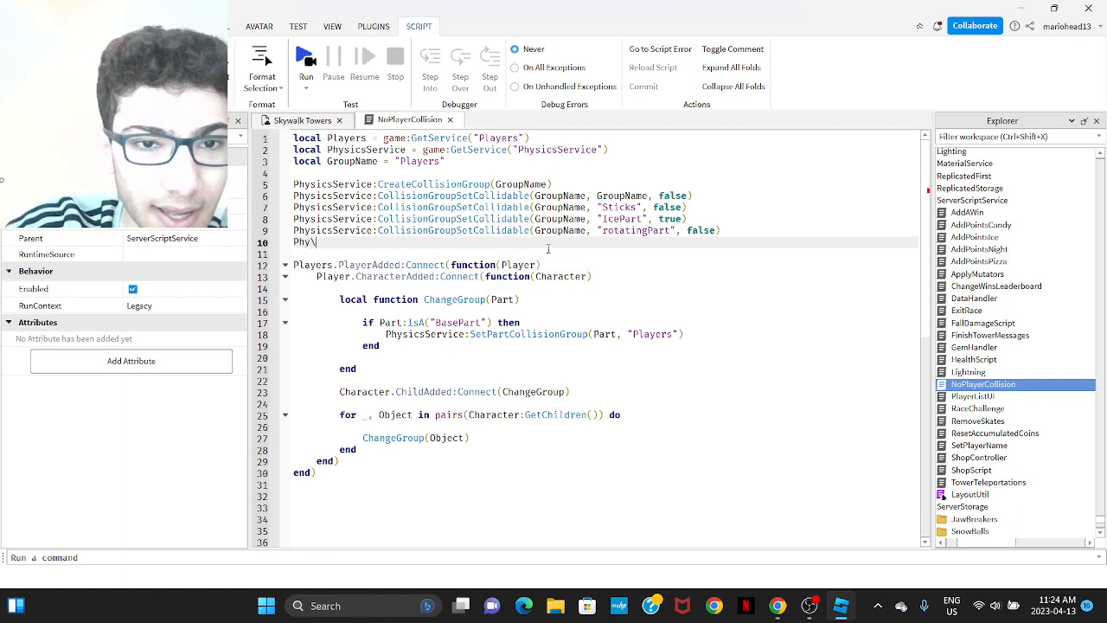
pyautogui.write('usicsService:col')
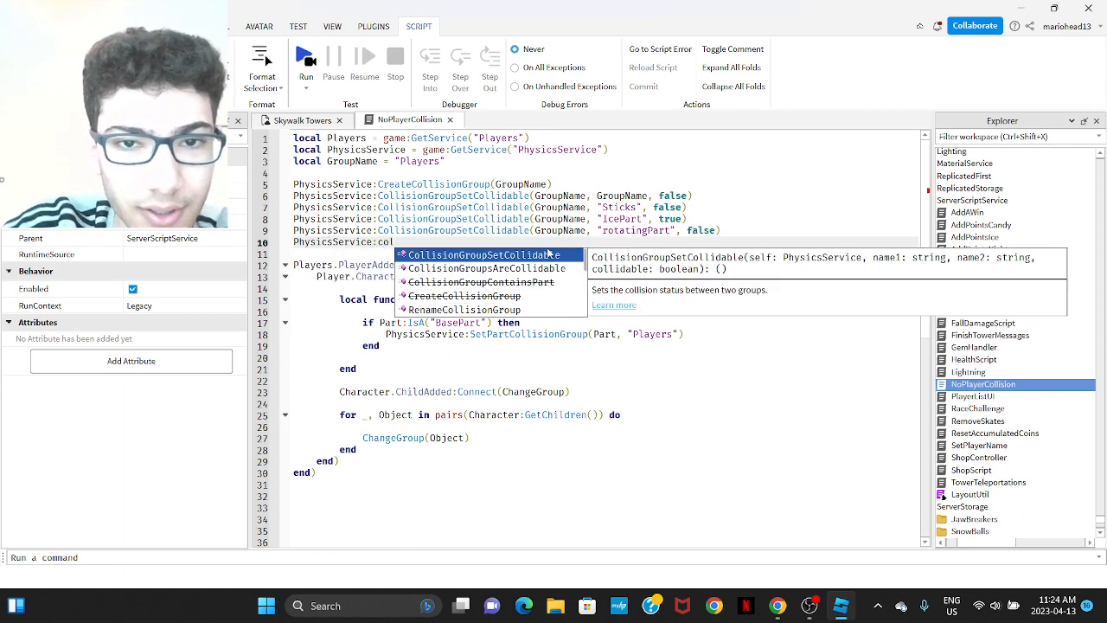
pyautogui.click(548, 254)
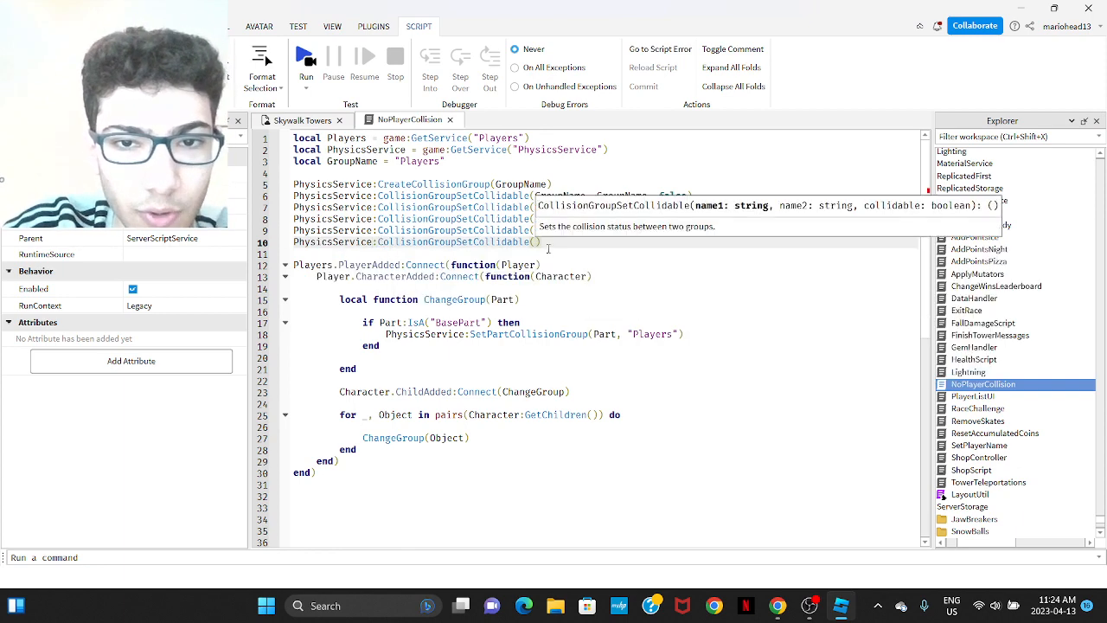
pyautogui.click(550, 252)
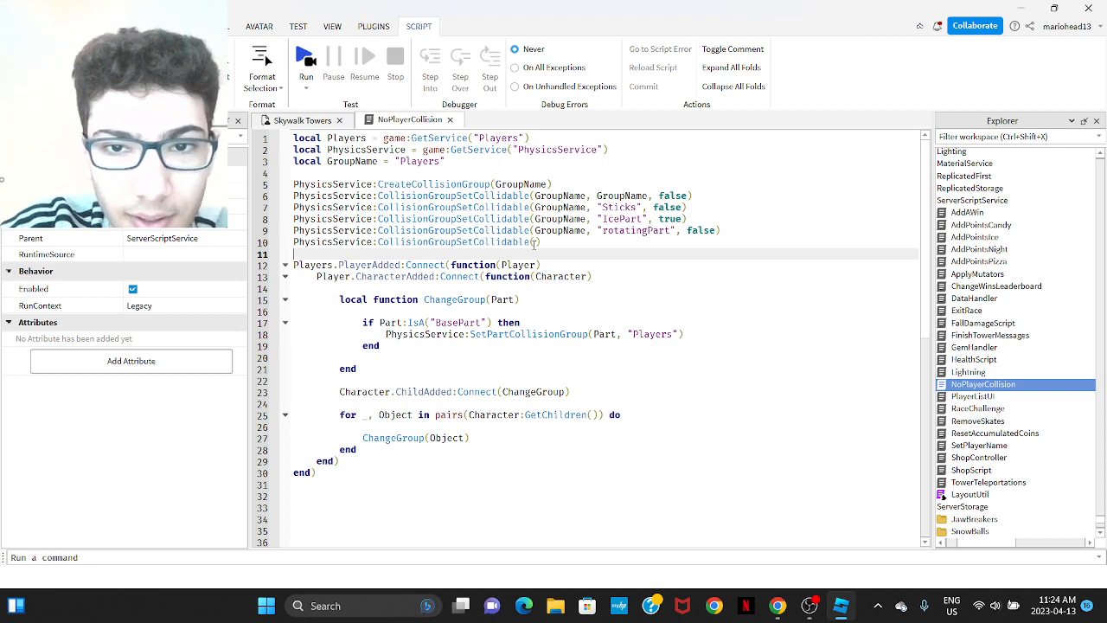
# Give the new CollisionGroupSetCollidable call GroupName and "Test" as its first two arguments.
pyautogui.click(535, 242)
pyautogui.click(554, 252)
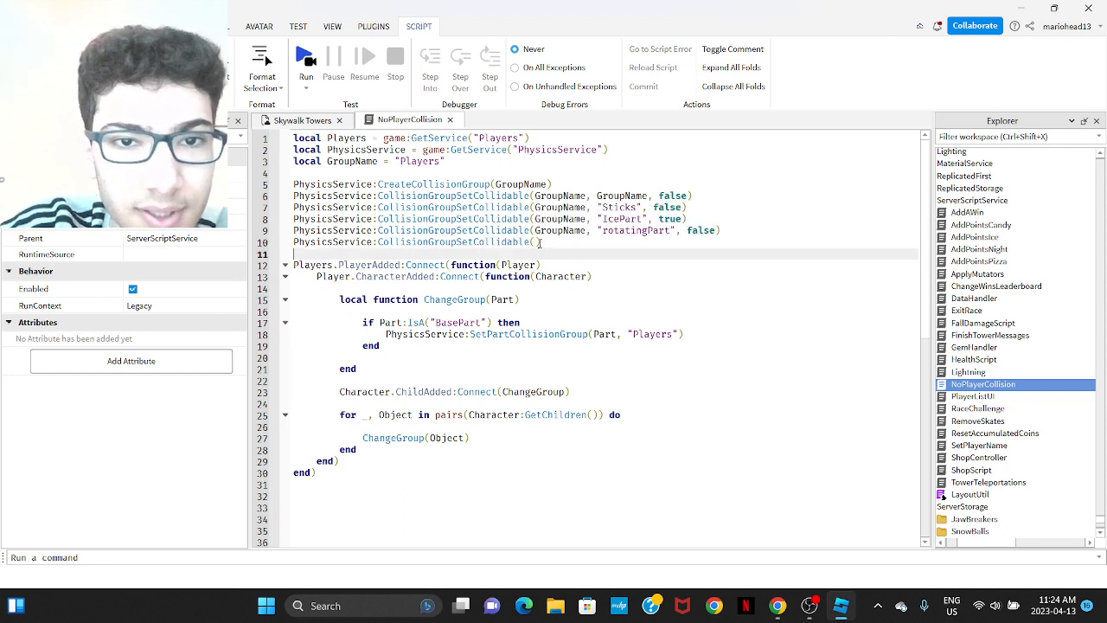
pyautogui.click(537, 242)
pyautogui.write('GroupName, "')
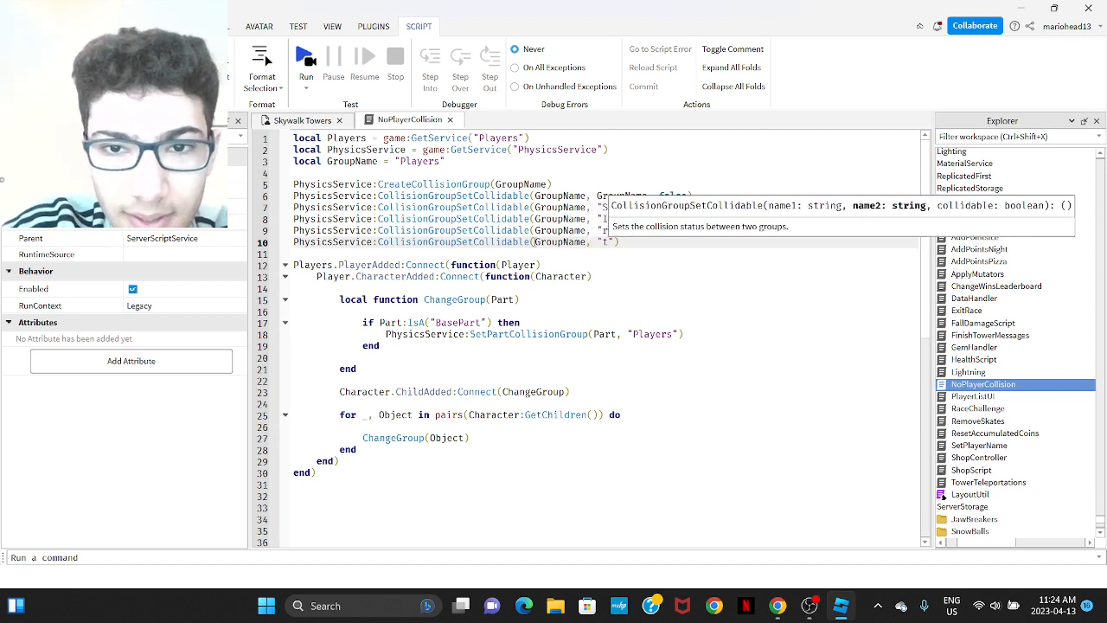
pyautogui.write('Test')
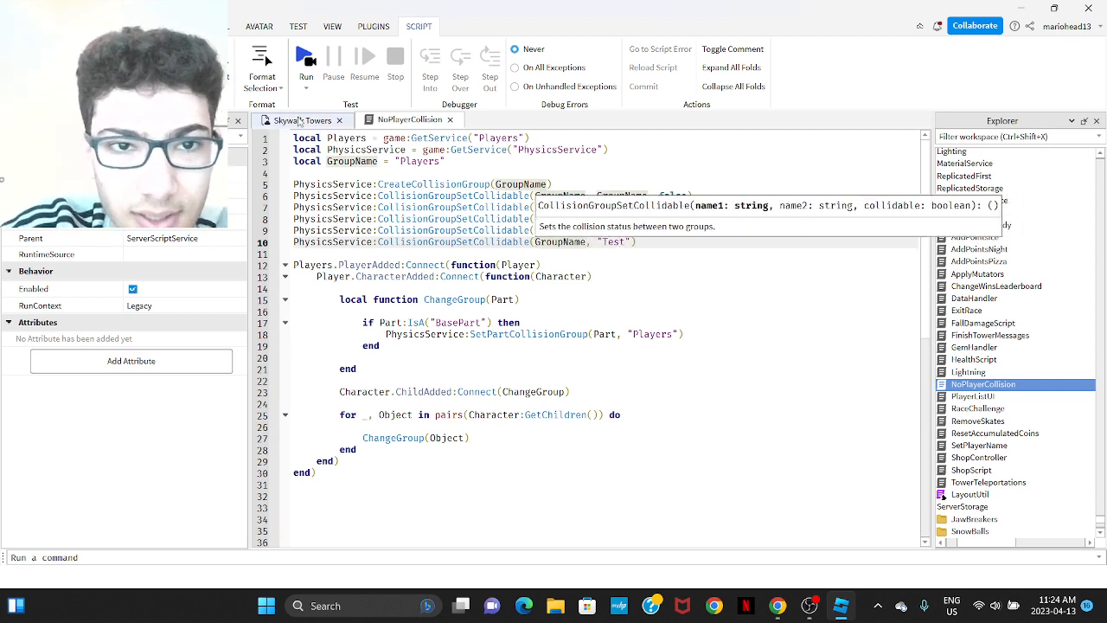
# Check the Test group's name in the Collision Groups Editor, close the editor, and complete the script call with false as its third argument.
pyautogui.click(301, 121)
pyautogui.click(945, 97)
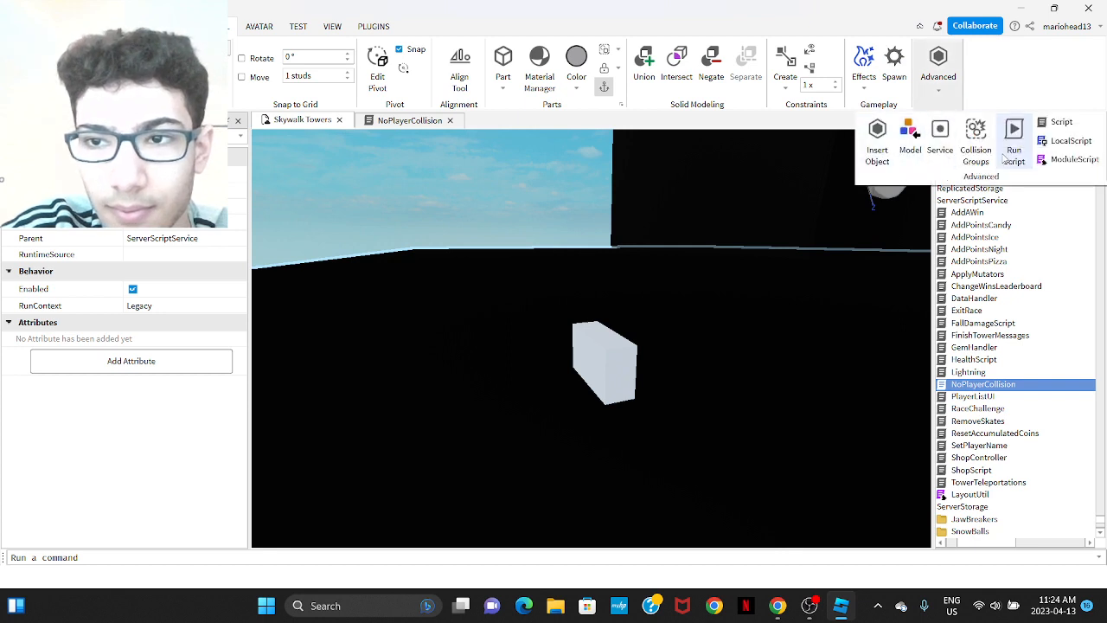
pyautogui.click(975, 143)
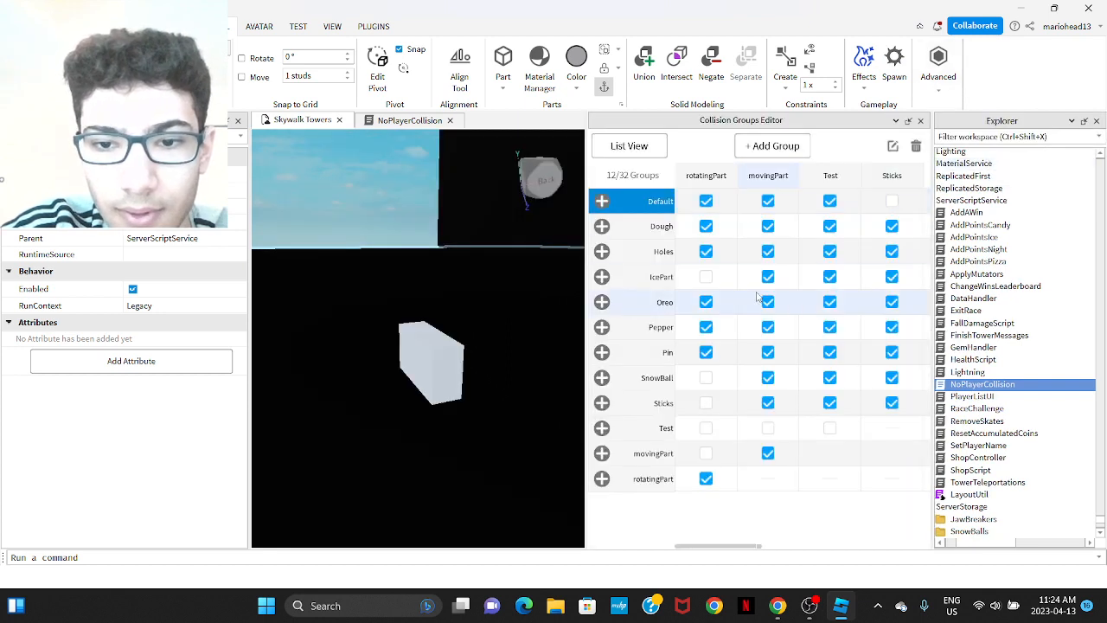
pyautogui.click(437, 123)
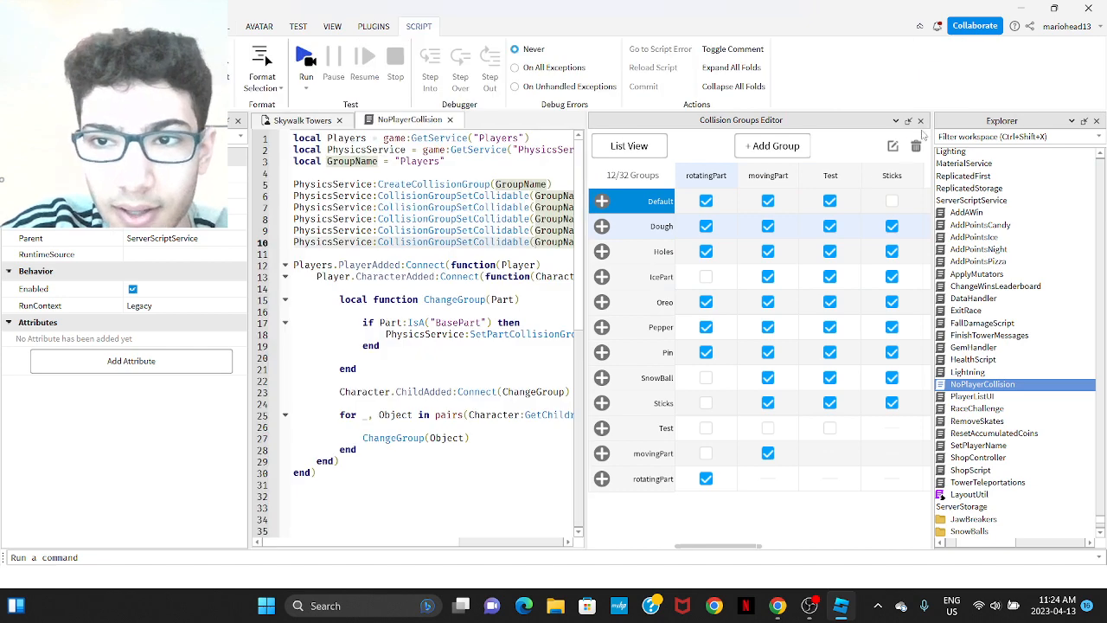
pyautogui.click(920, 121)
pyautogui.write(', false')
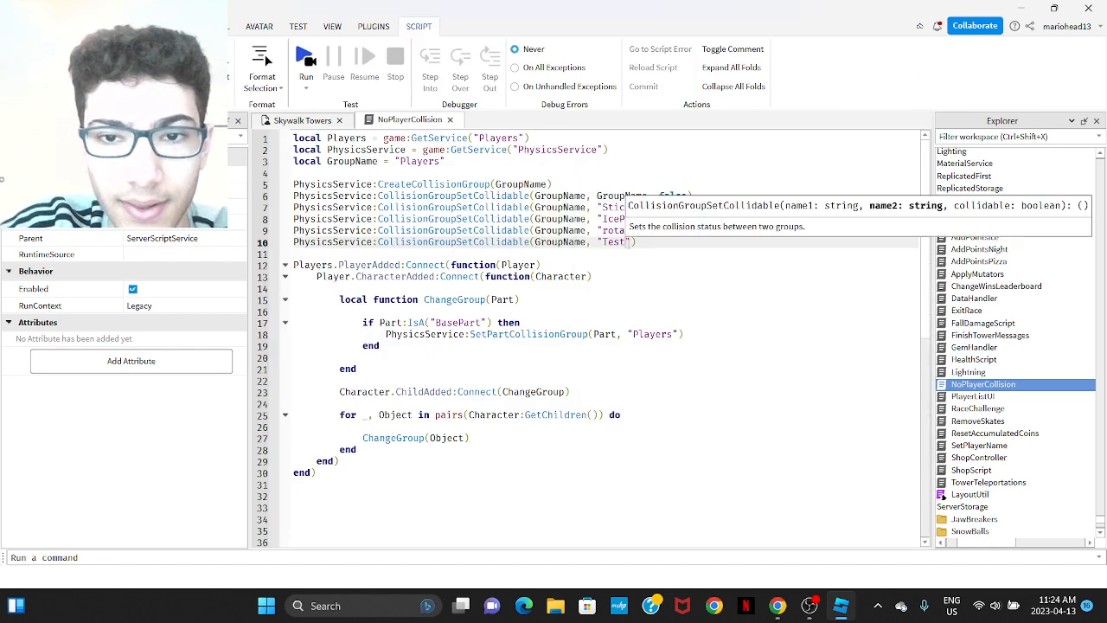
pyautogui.click(620, 288)
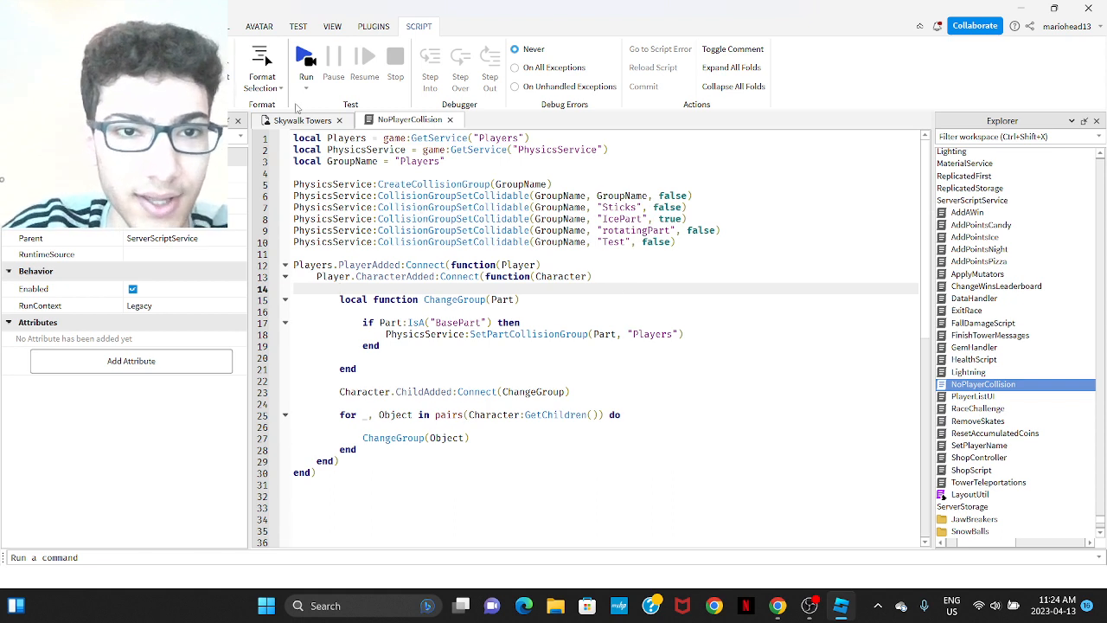
# Playtest the Skywalk Towers place and enter the Candy Tower from the tower selection screen.
pyautogui.click(302, 120)
pyautogui.click(294, 26)
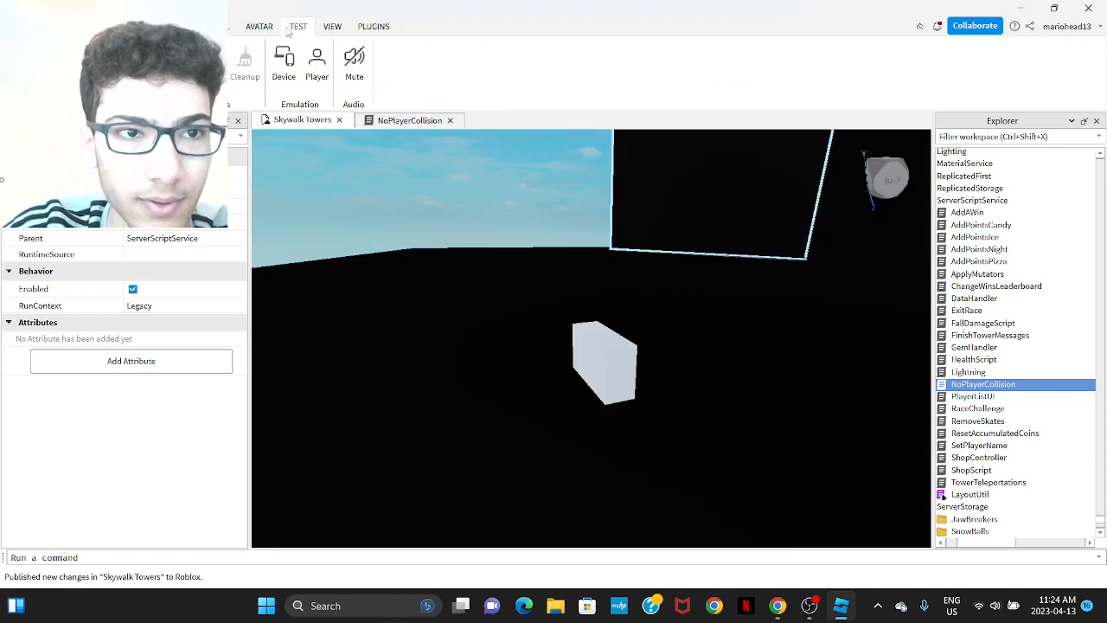
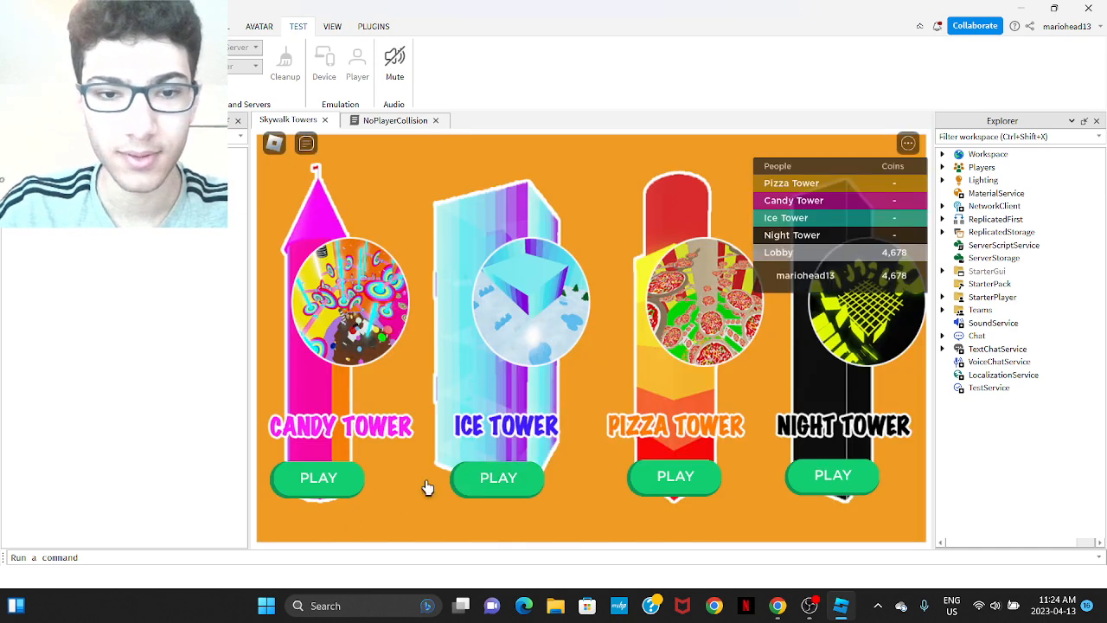
pyautogui.click(326, 482)
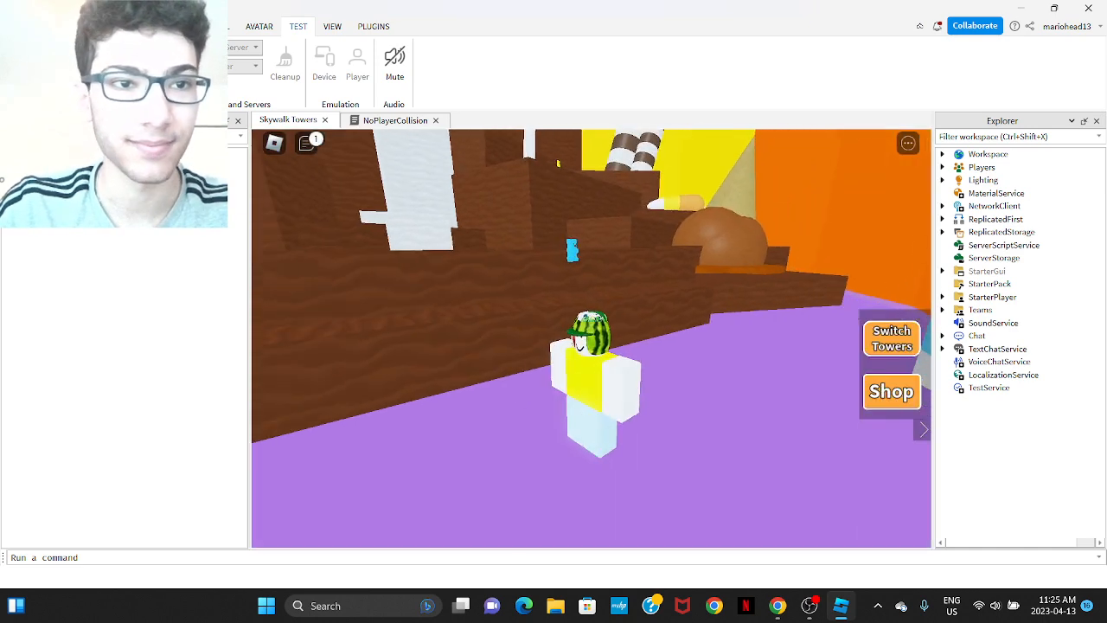
pyautogui.press('d')
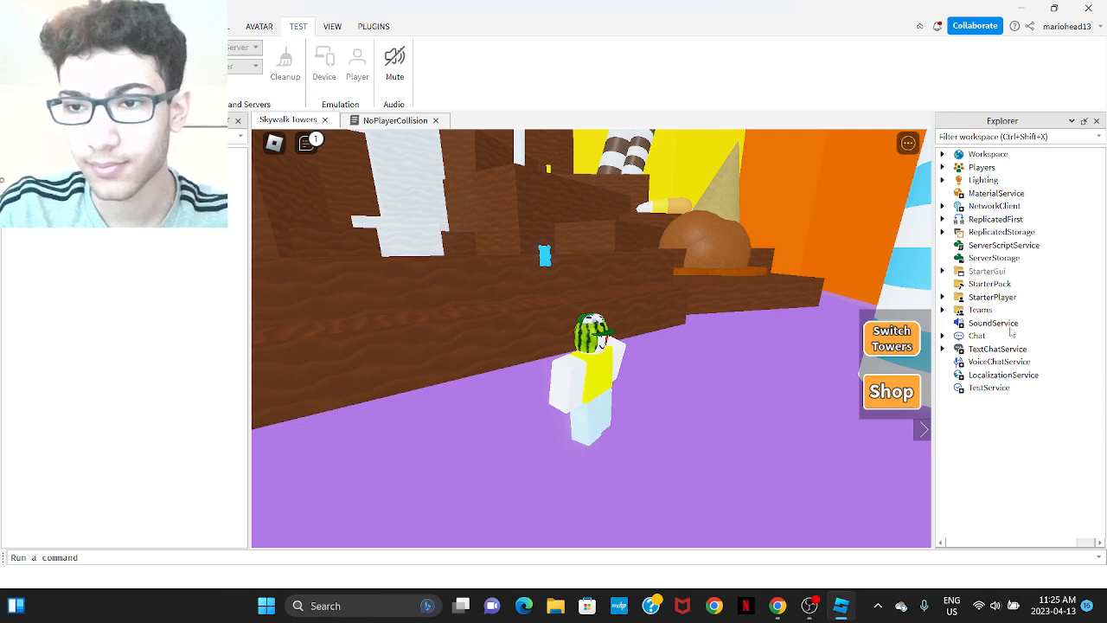
# End the playtest and disable the Loading ScreenGui in StarterGui.
pyautogui.scroll(-1, 1005, 378)
pyautogui.scroll(1, 1003, 387)
pyautogui.scroll(-7, 1032, 387)
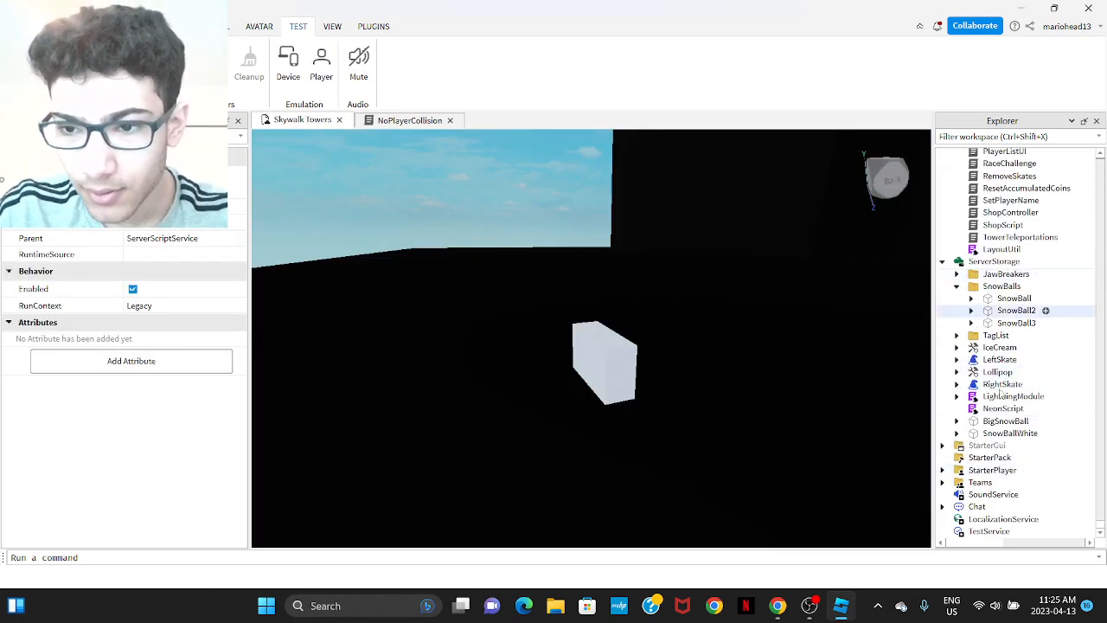
pyautogui.scroll(10, 940, 449)
pyautogui.keyDown('shift'); pyautogui.click(943, 450); pyautogui.keyUp('shift')
pyautogui.scroll(-1, 973, 469)
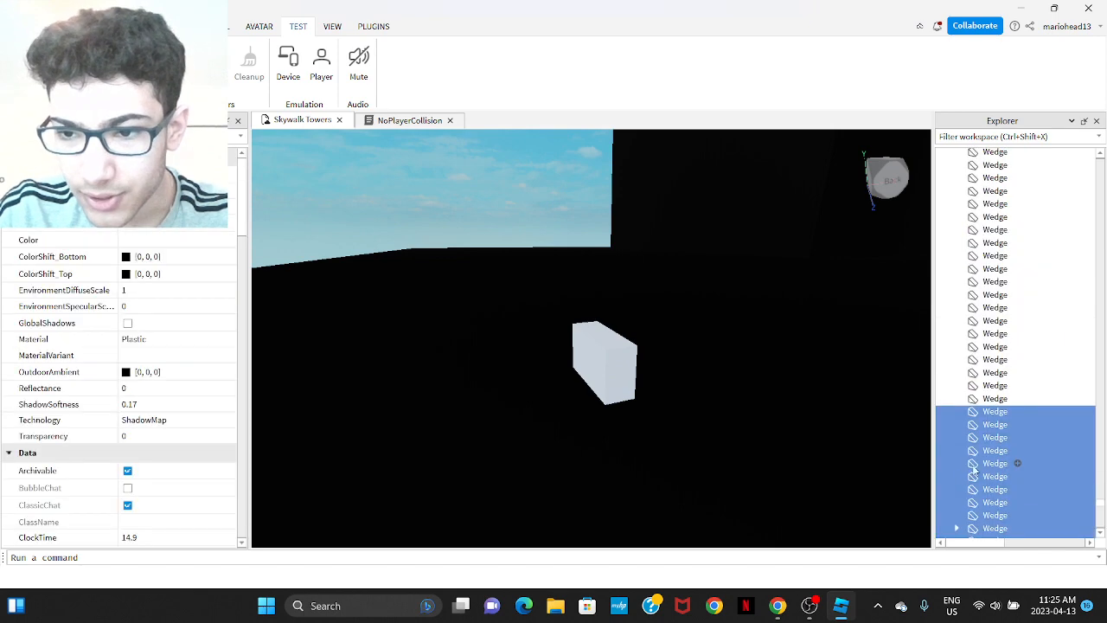
pyautogui.scroll(-10, 974, 469)
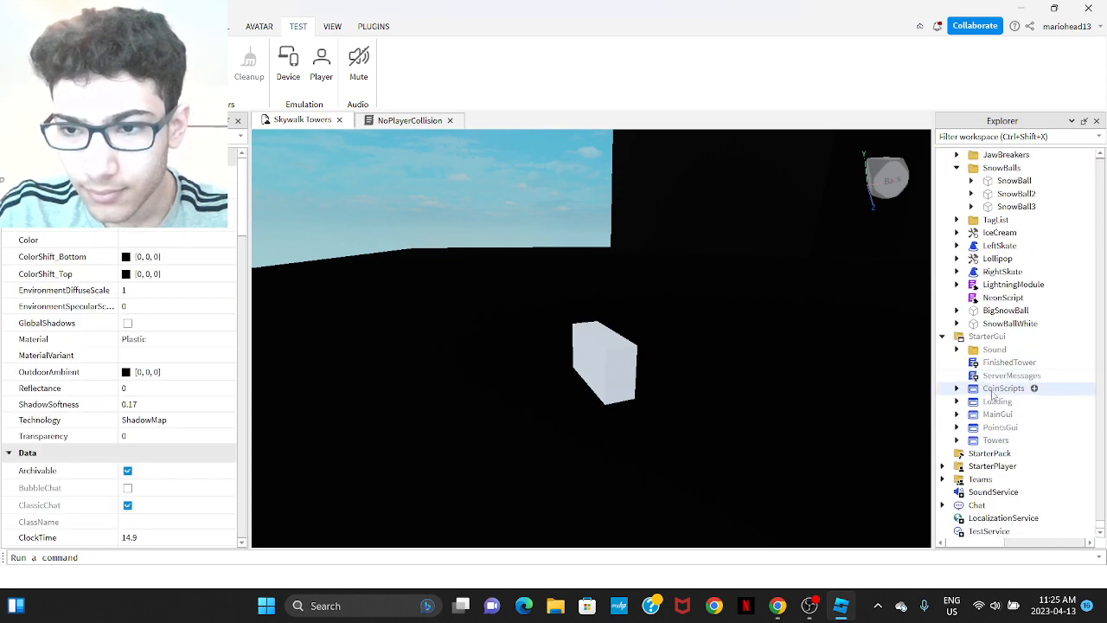
pyautogui.click(996, 401)
pyautogui.click(132, 270)
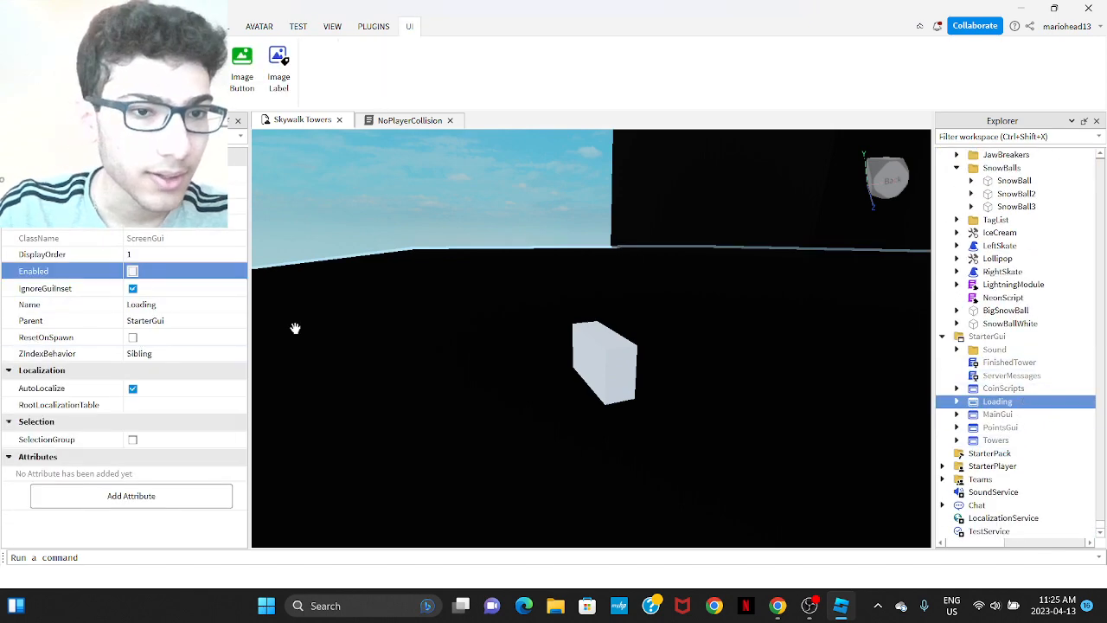
# Playtest near the white test block, walk the character into it to check its collision with players, and stop the test.
pyautogui.moveTo(469, 334); pyautogui.dragTo(446, 378, button='right')
pyautogui.press('e')
pyautogui.press('d')
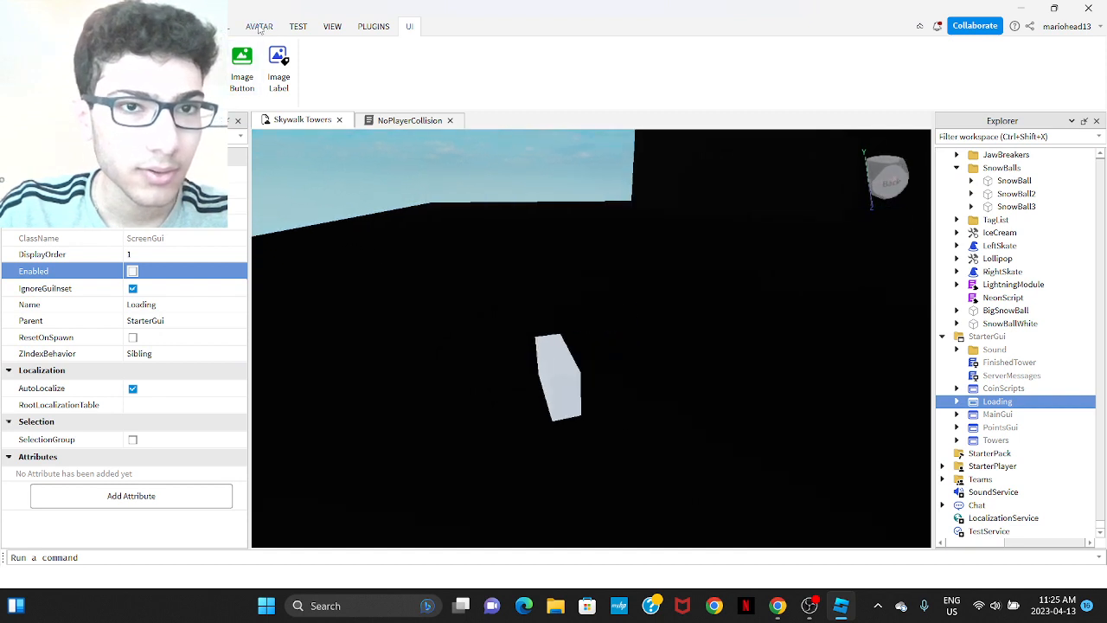
pyautogui.click(297, 26)
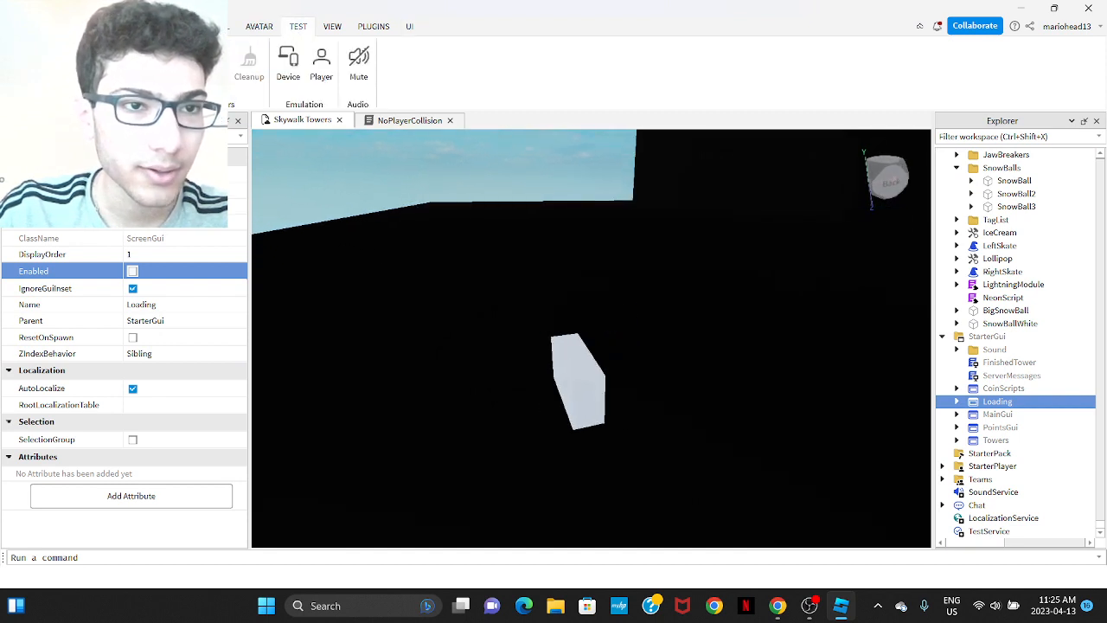
pyautogui.press('F5')
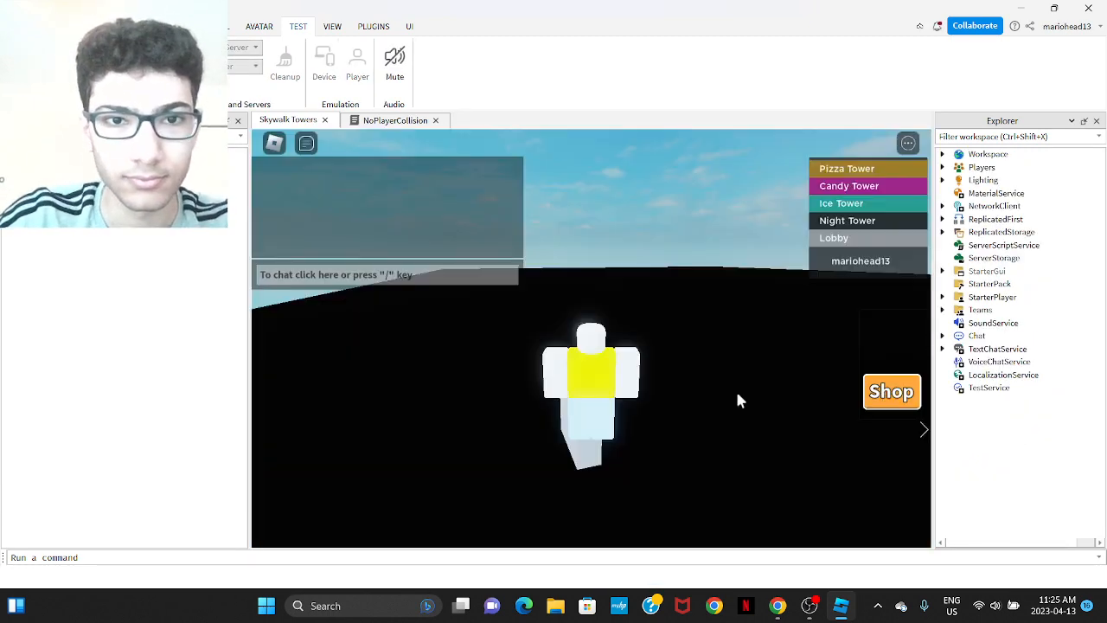
pyautogui.press('w')
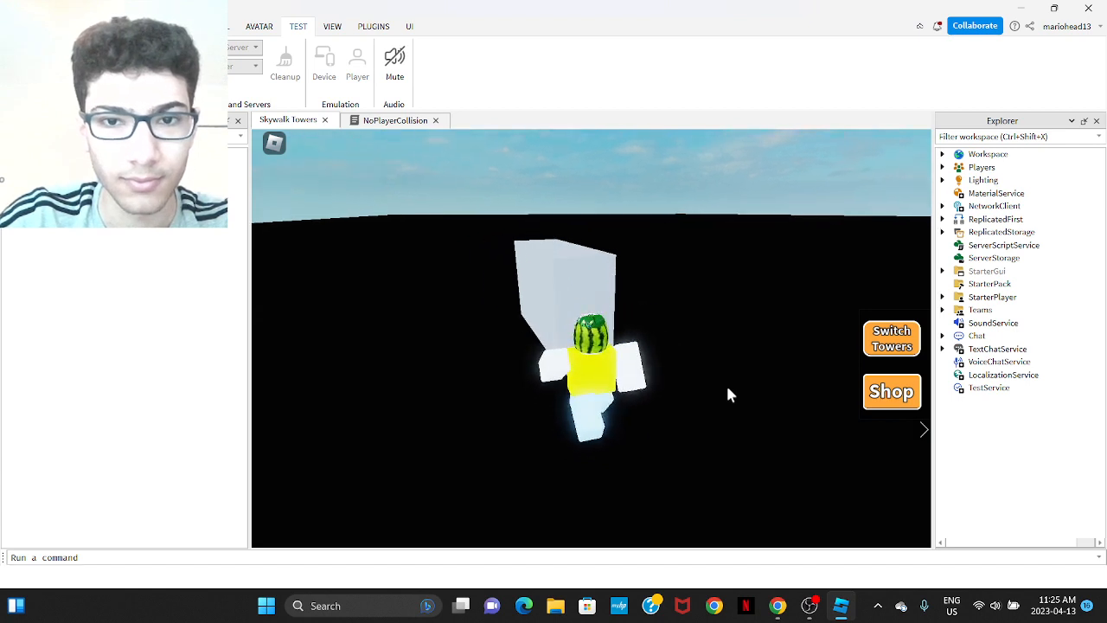
pyautogui.moveTo(728, 388); pyautogui.dragTo(727, 389, button='right')
pyautogui.press('w')
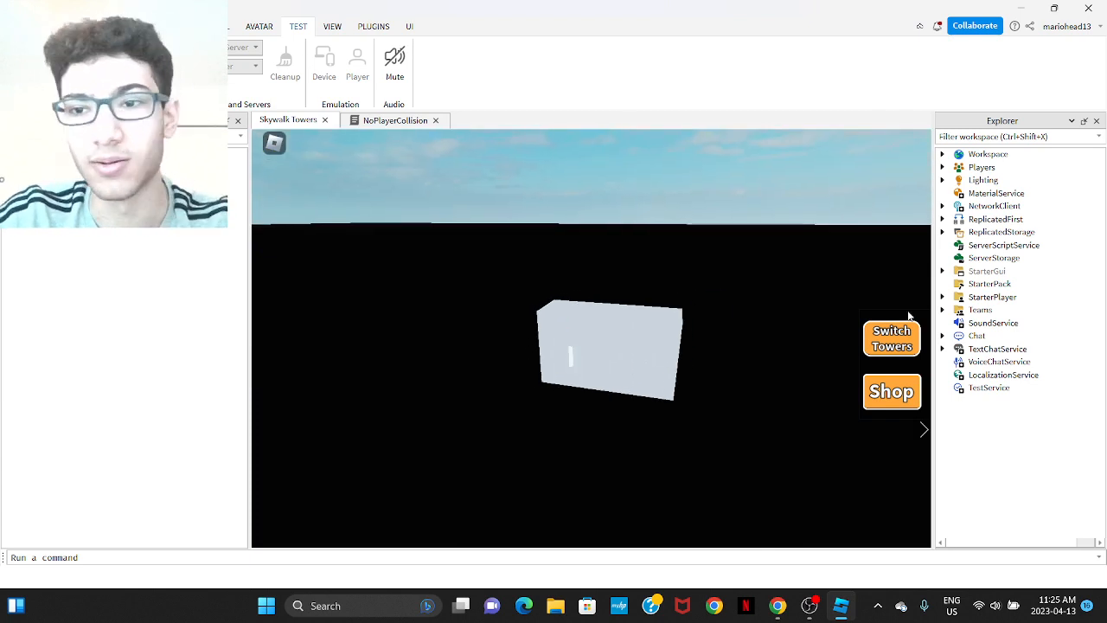
pyautogui.hotkey('shift', 'F5')
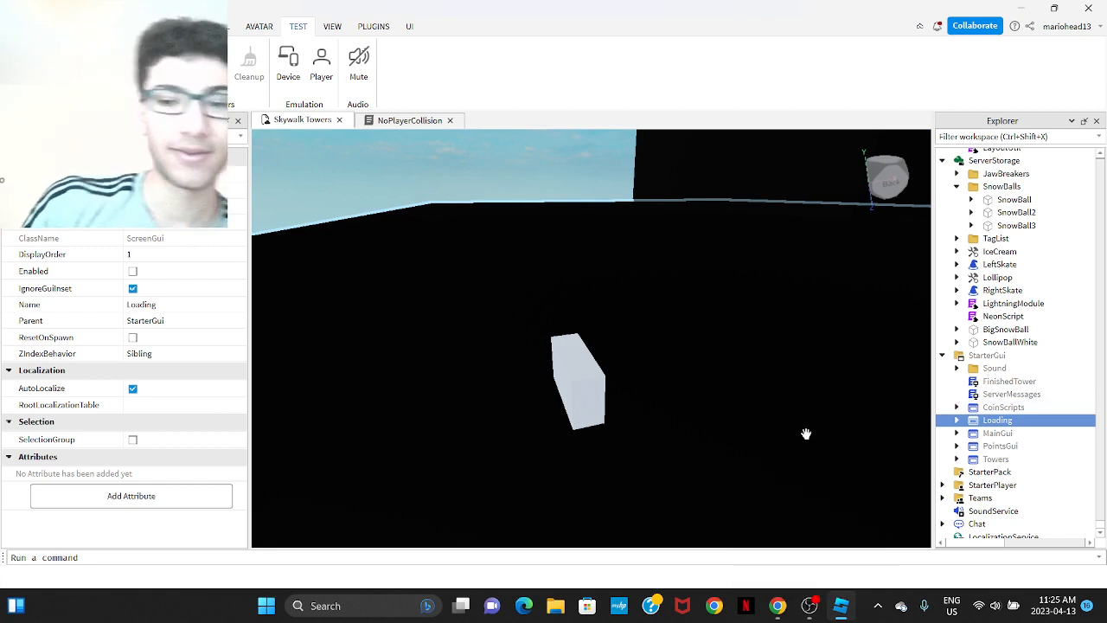
pyautogui.click(809, 605)
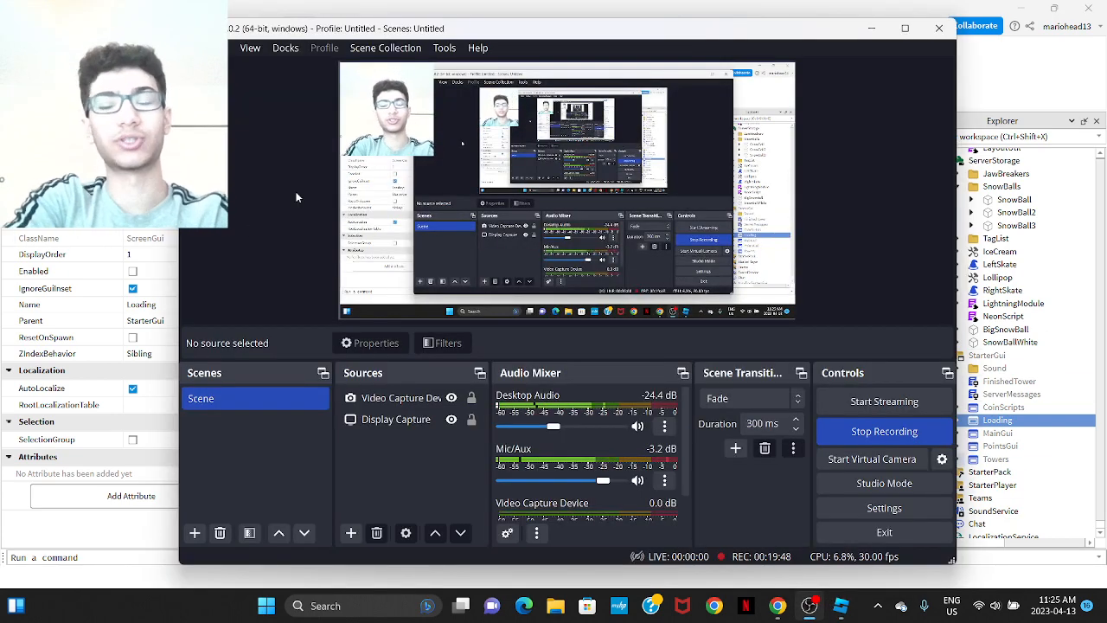
pyautogui.click(100, 537)
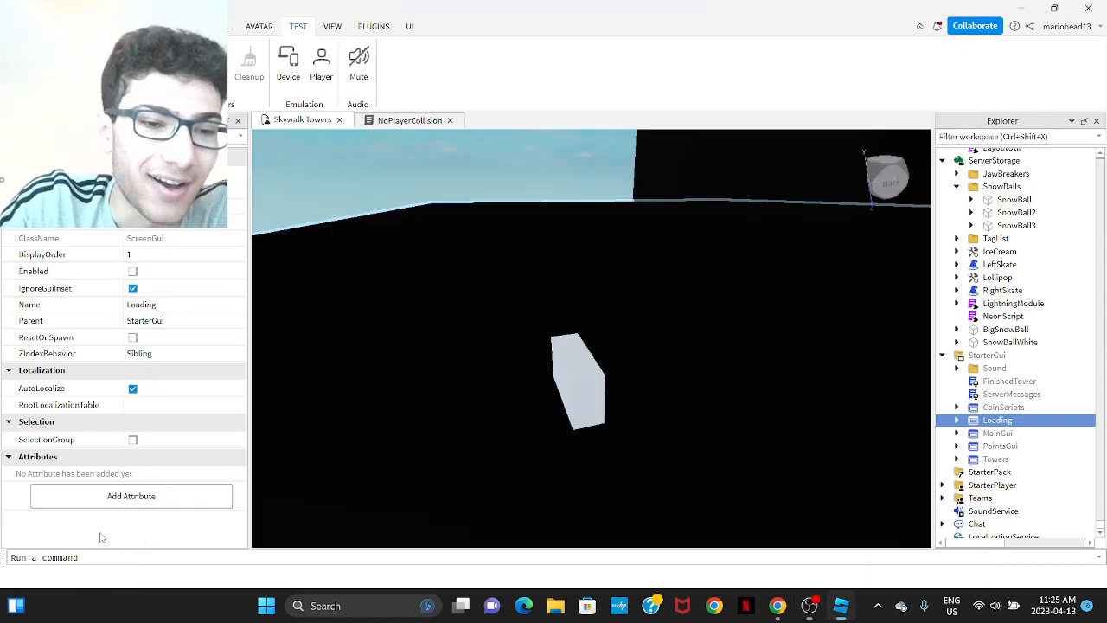